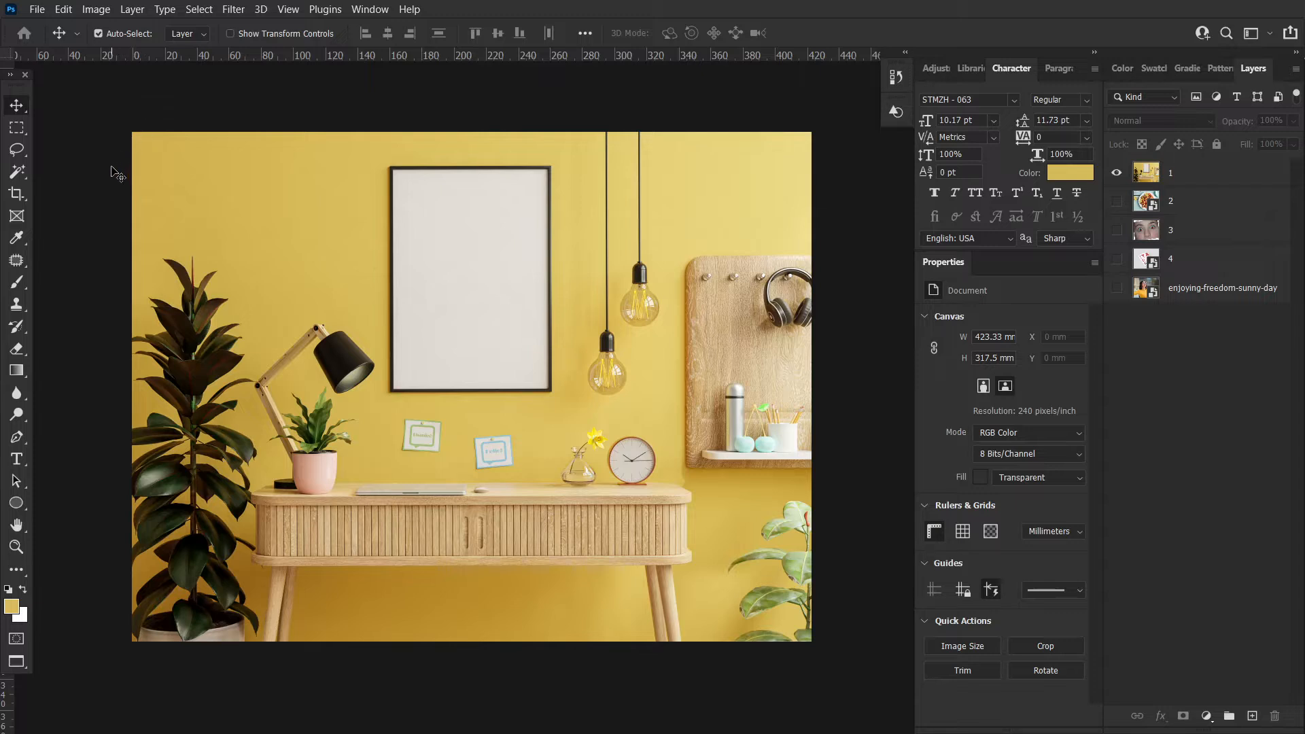
# Drag the crop borders on the desk photo inward and back out to preview a tighter crop
pyautogui.click(21, 197)
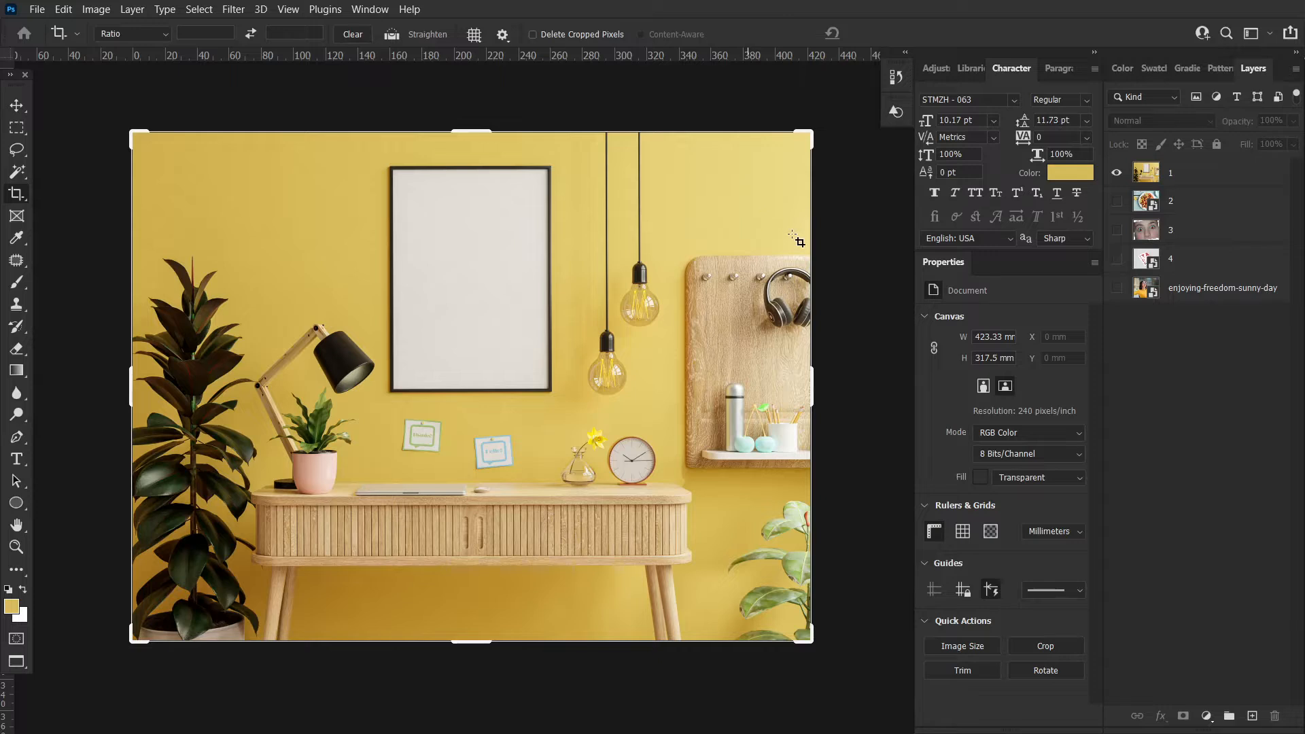
pyautogui.moveTo(820, 397); pyautogui.dragTo(731, 387)
pyautogui.moveTo(215, 388)
pyautogui.mouseDown()
pyautogui.moveTo(312, 393)
pyautogui.moveTo(208, 393)
pyautogui.mouseUp()
pyautogui.moveTo(733, 133); pyautogui.dragTo(823, 127)
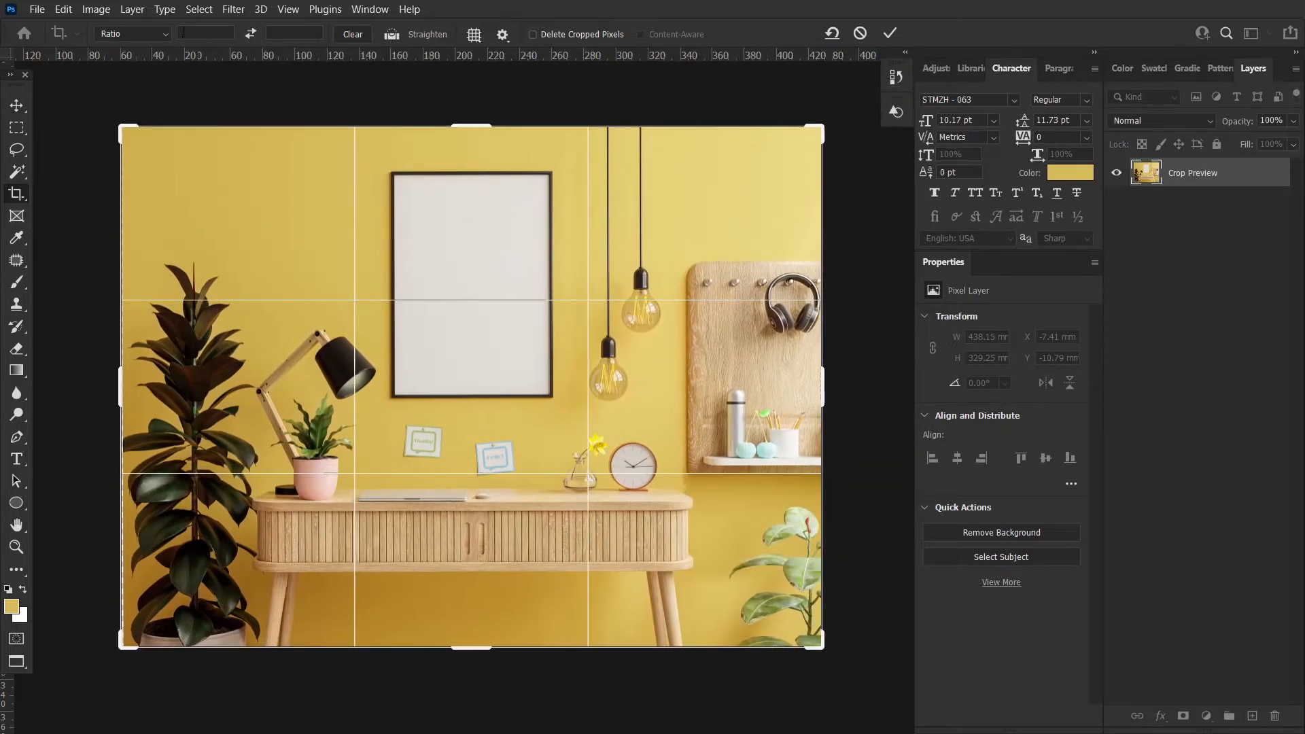
# Set the crop ratio preset to 1:1 (Square)
pyautogui.click(162, 36)
pyautogui.click(161, 37)
pyautogui.click(134, 31)
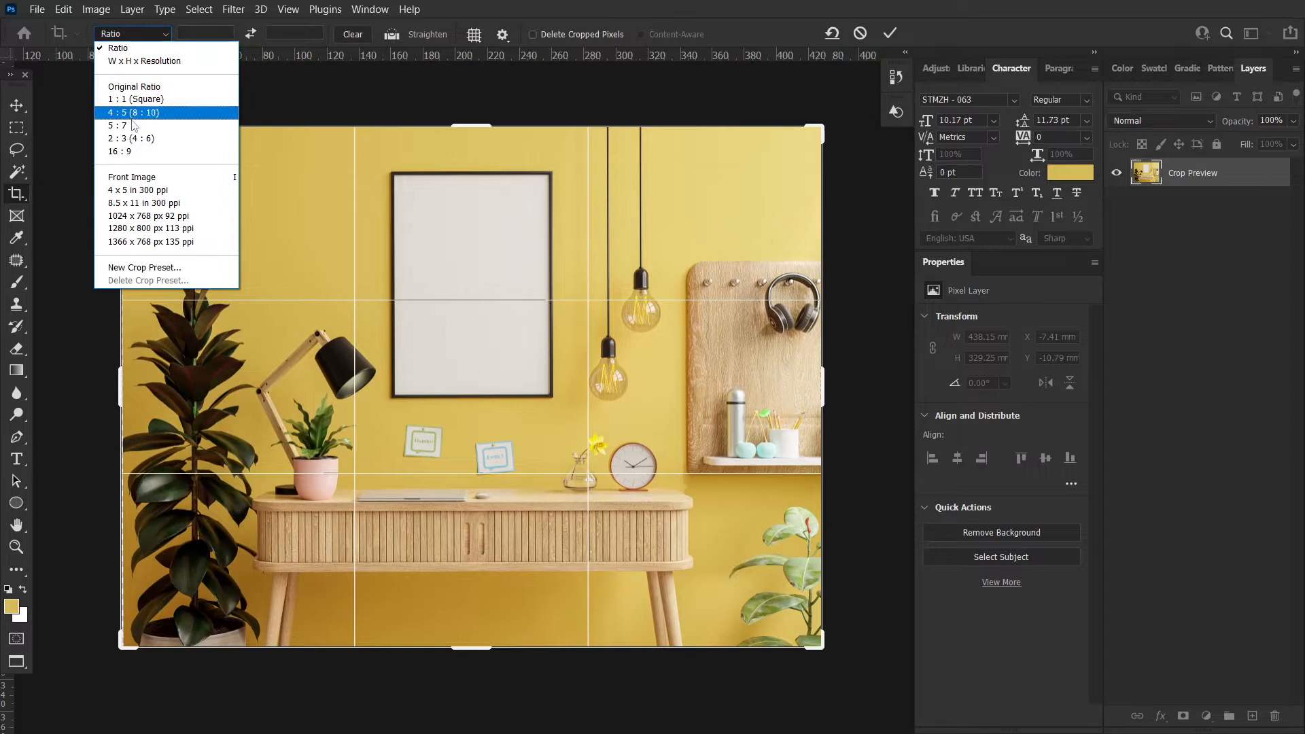
pyautogui.click(148, 32)
pyautogui.click(145, 31)
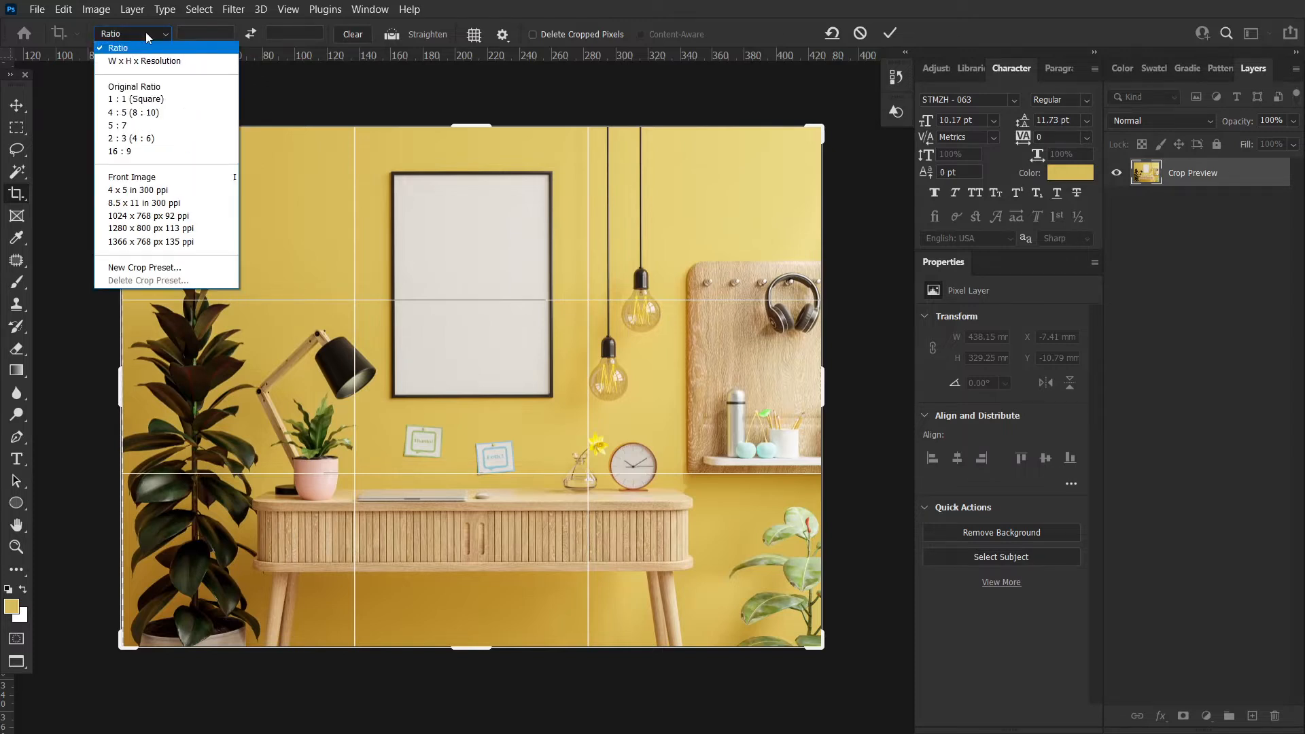
pyautogui.click(141, 100)
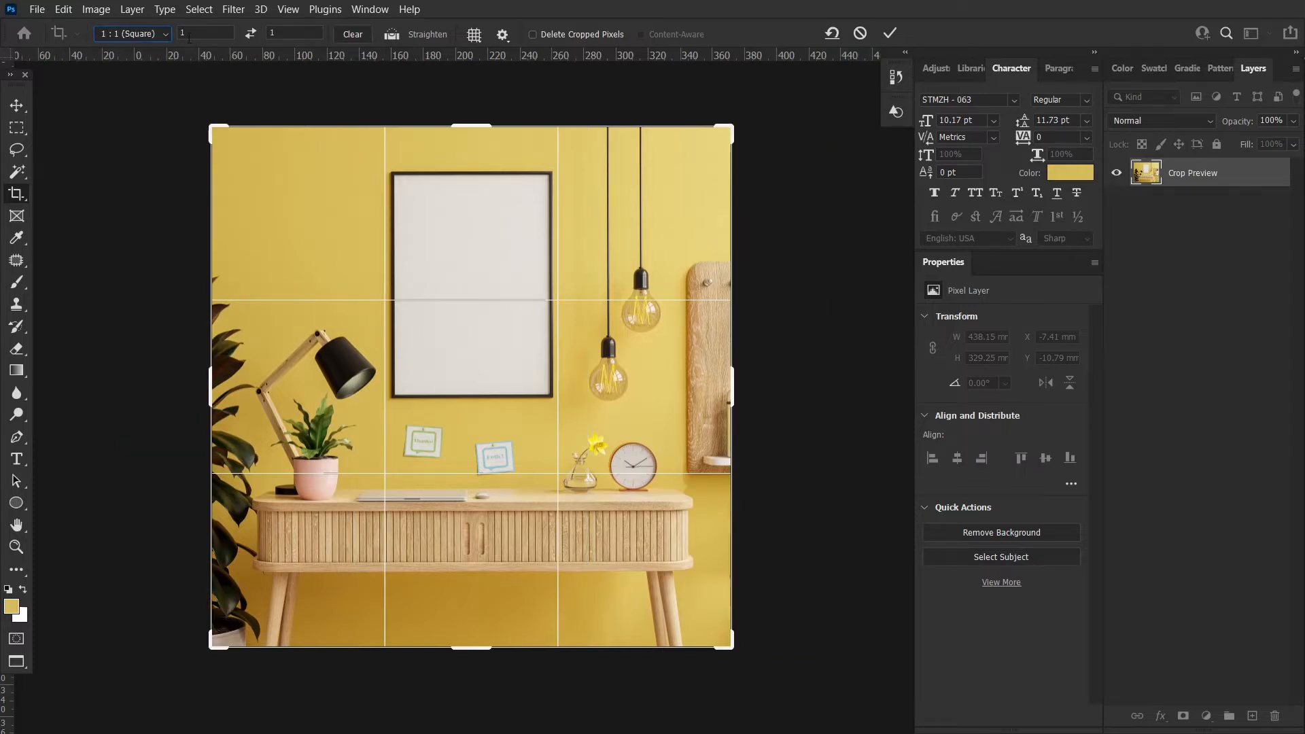
# Switch the crop preset to W x H x Resolution and then back to 1:1 (Square)
pyautogui.click(130, 34)
pyautogui.click(143, 50)
pyautogui.click(136, 32)
pyautogui.click(170, 59)
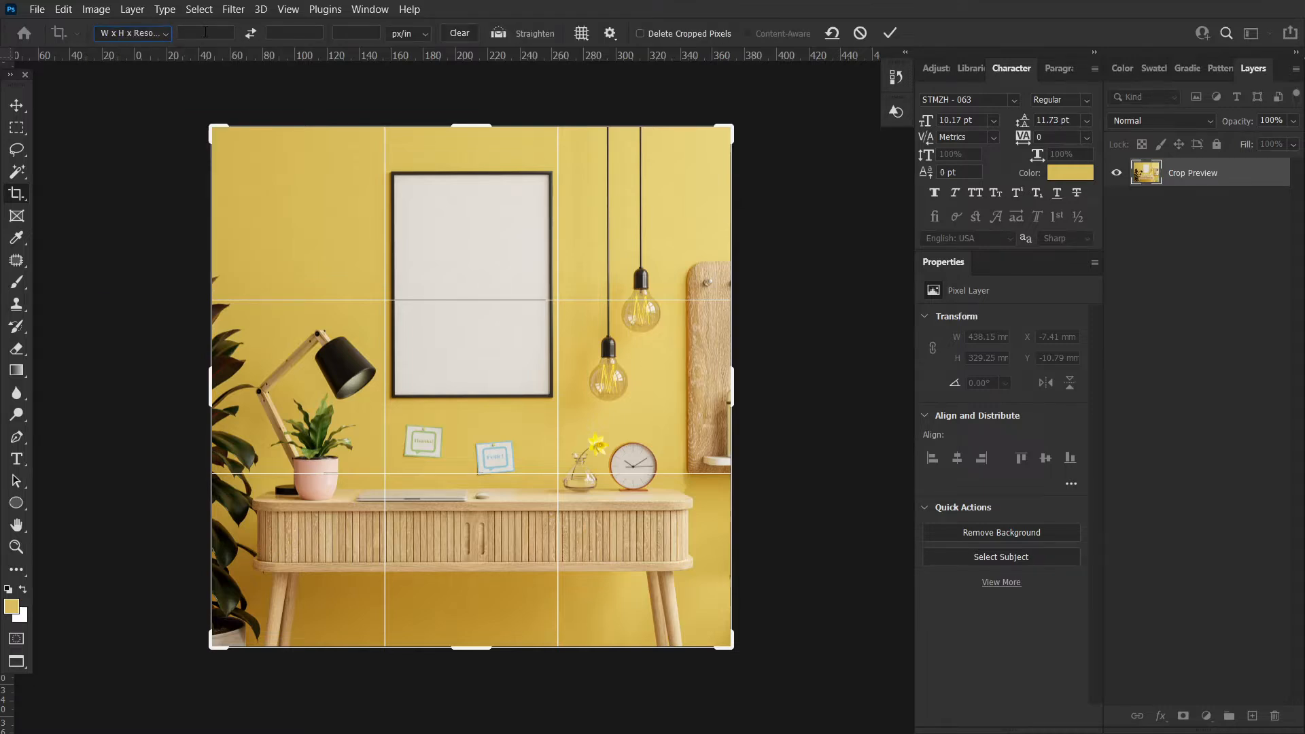
pyautogui.click(405, 33)
pyautogui.click(405, 42)
pyautogui.click(143, 36)
pyautogui.click(142, 96)
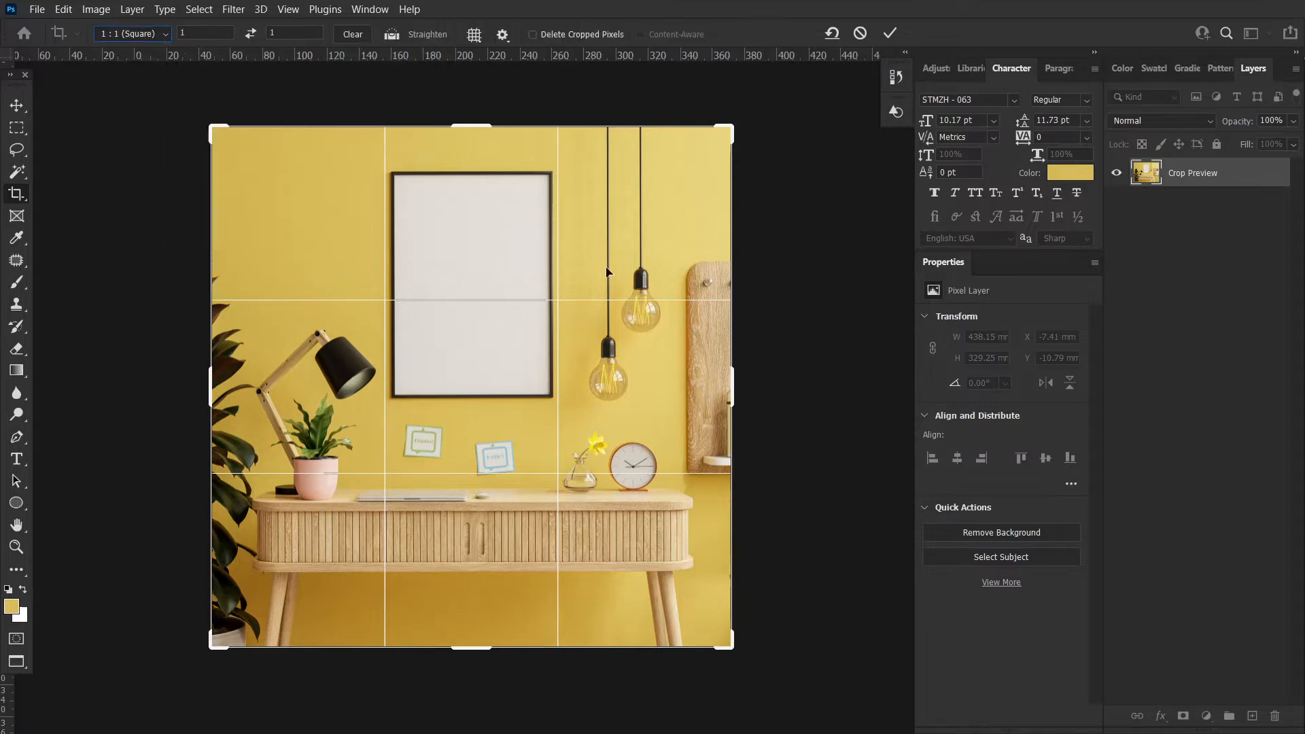
# Adjust the square crop's corner, then cancel and reset the crop
pyautogui.moveTo(731, 134)
pyautogui.mouseDown()
pyautogui.moveTo(710, 139)
pyautogui.moveTo(741, 136)
pyautogui.moveTo(772, 105)
pyautogui.moveTo(751, 143)
pyautogui.moveTo(761, 133)
pyautogui.moveTo(735, 126)
pyautogui.mouseUp()
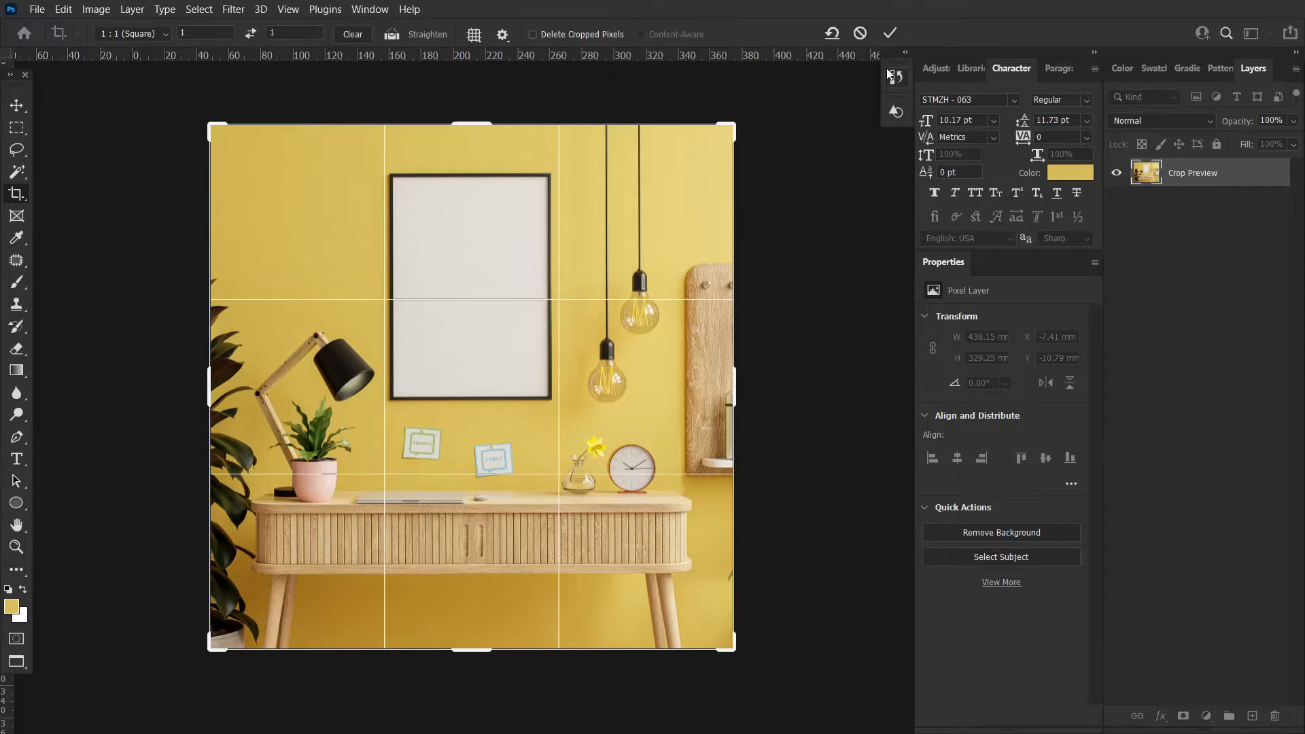
pyautogui.click(860, 33)
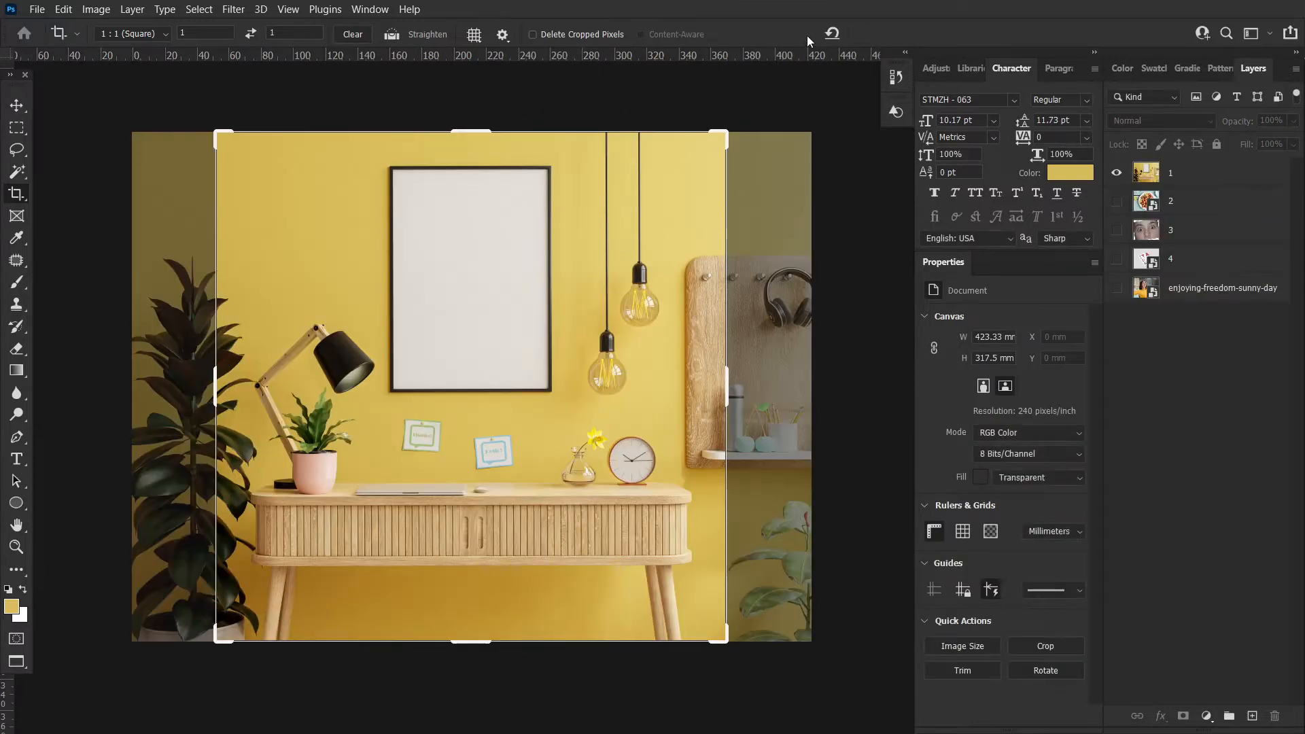
pyautogui.click(833, 33)
pyautogui.click(17, 105)
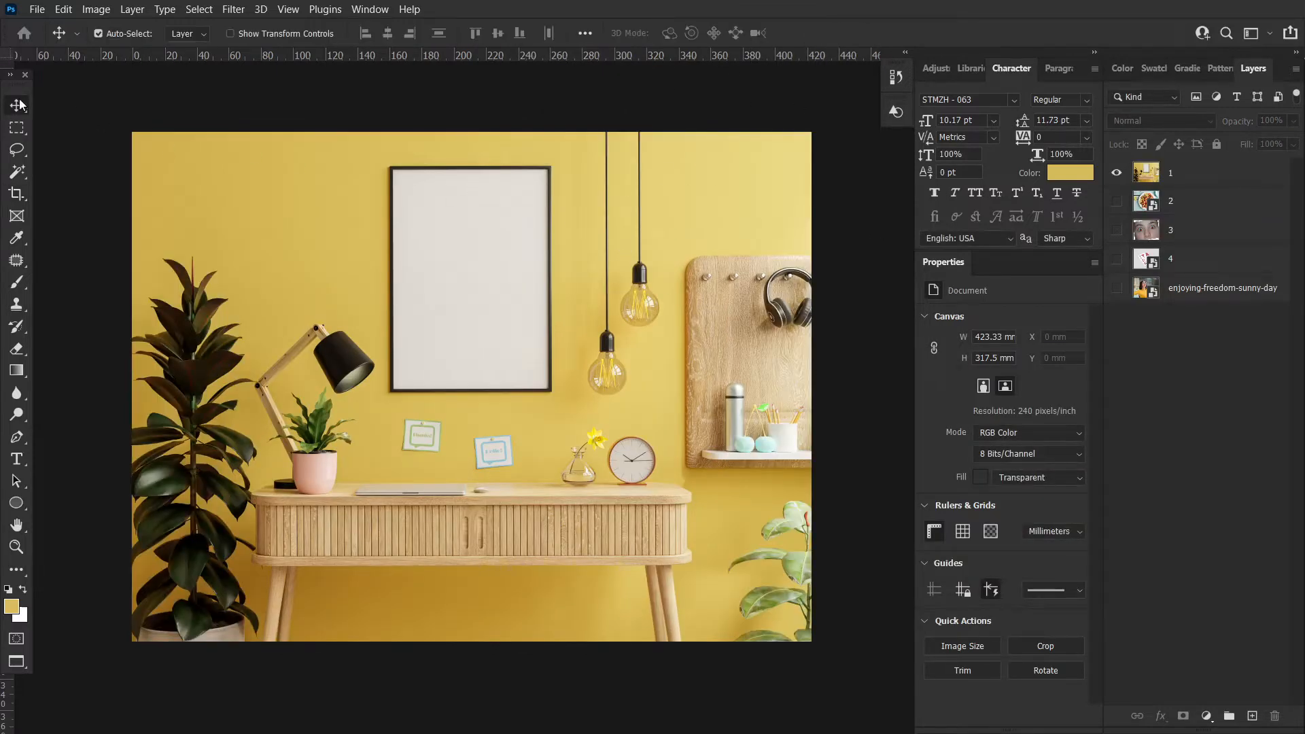
# Scale layer 1 to about 125% and rotate it about 9° with Free Transform, then commit
pyautogui.click(367, 171)
pyautogui.click(16, 193)
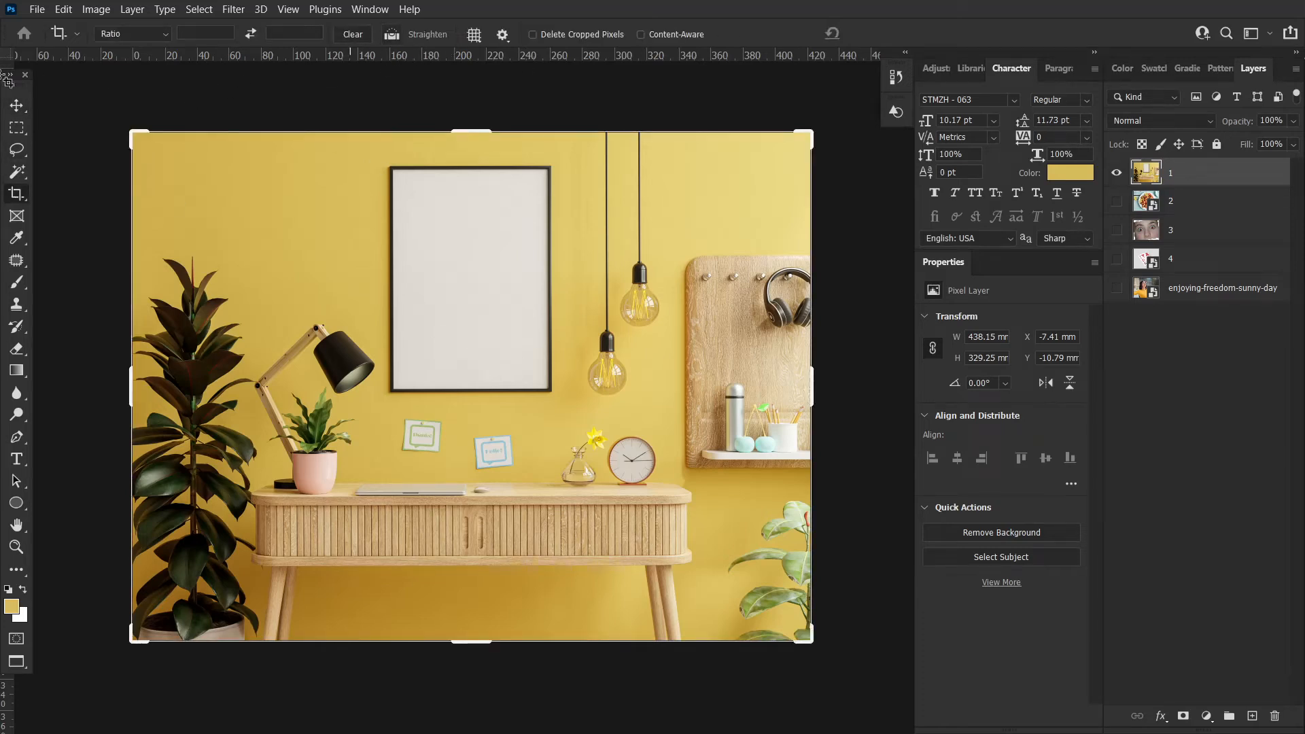
pyautogui.click(19, 108)
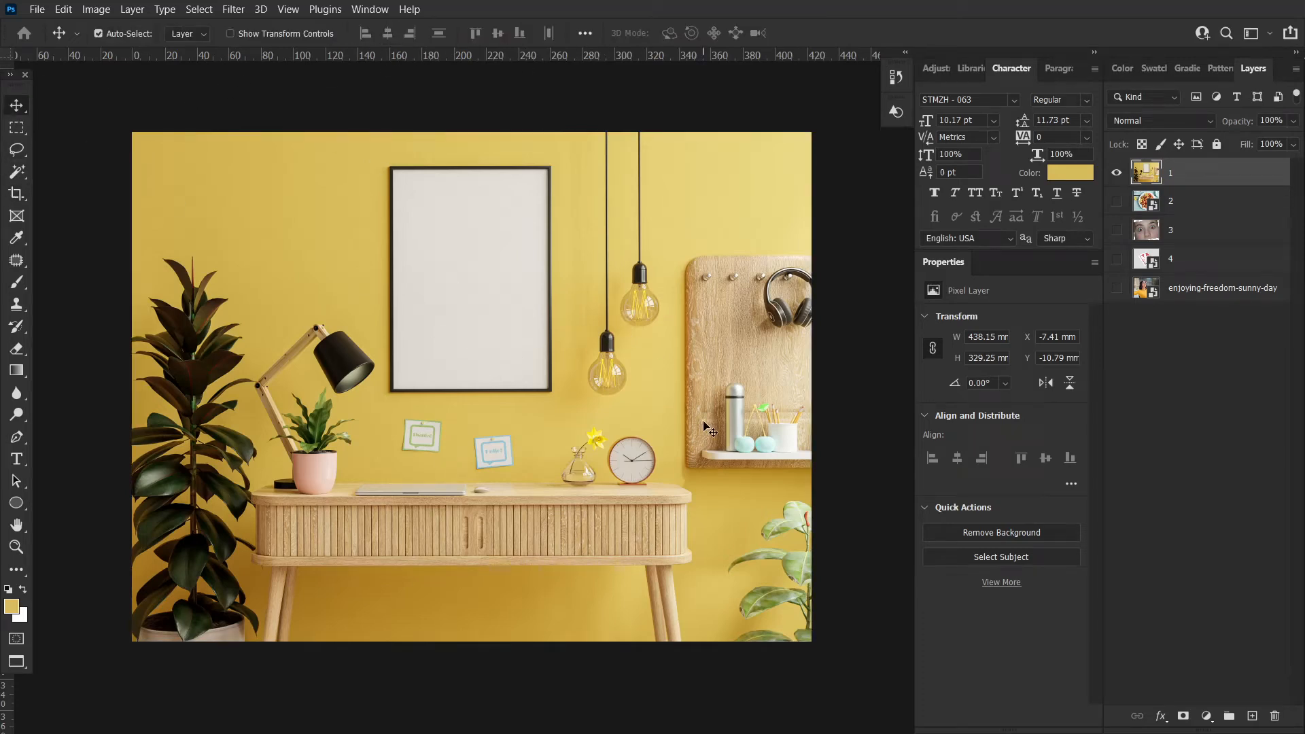
pyautogui.hotkey('ctrl', 't')
pyautogui.keyDown('ctrl'); pyautogui.keyDown('alt'); pyautogui.click(713, 442); pyautogui.keyUp('alt'); pyautogui.keyUp('ctrl')
pyautogui.keyDown('ctrl'); pyautogui.keyDown('alt'); pyautogui.click(714, 442); pyautogui.keyUp('alt'); pyautogui.keyUp('ctrl')
pyautogui.moveTo(773, 539); pyautogui.dragTo(744, 587)
pyautogui.moveTo(765, 456); pyautogui.dragTo(854, 480)
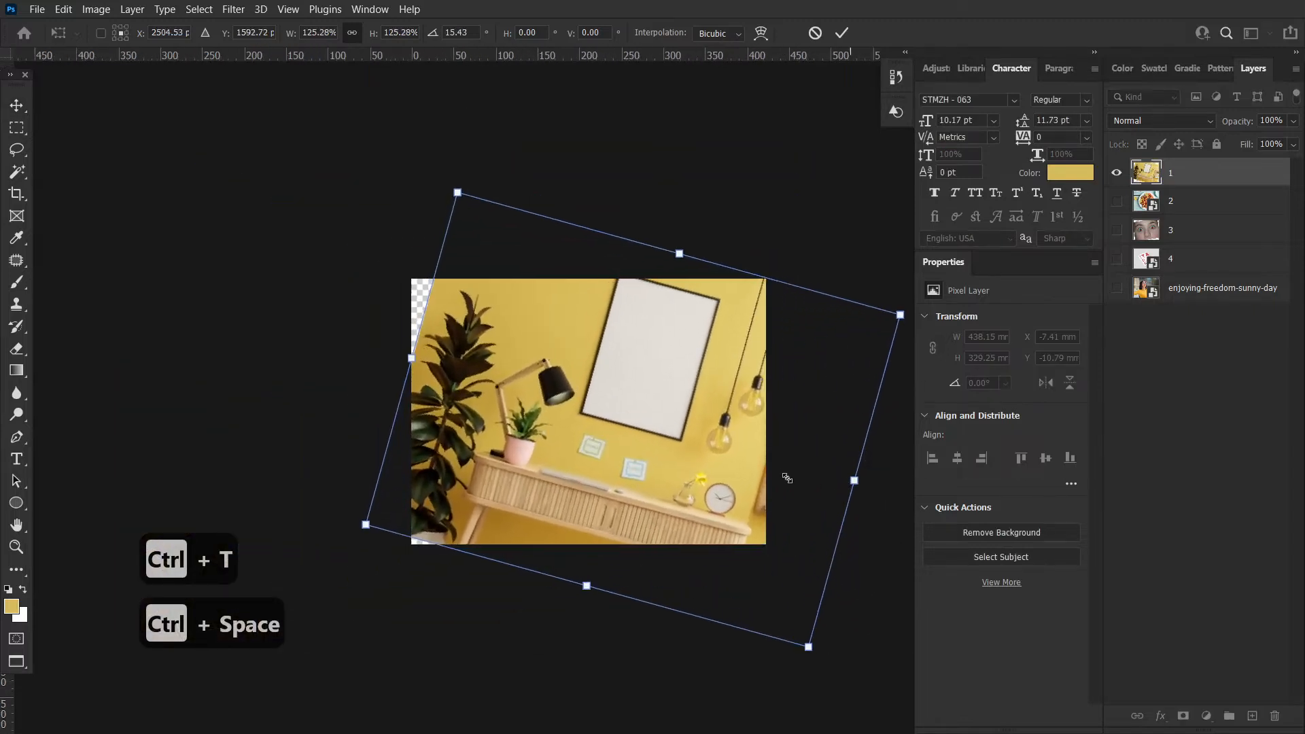
pyautogui.moveTo(686, 468); pyautogui.dragTo(651, 470)
pyautogui.moveTo(884, 342); pyautogui.dragTo(890, 304)
pyautogui.moveTo(774, 336); pyautogui.dragTo(764, 326)
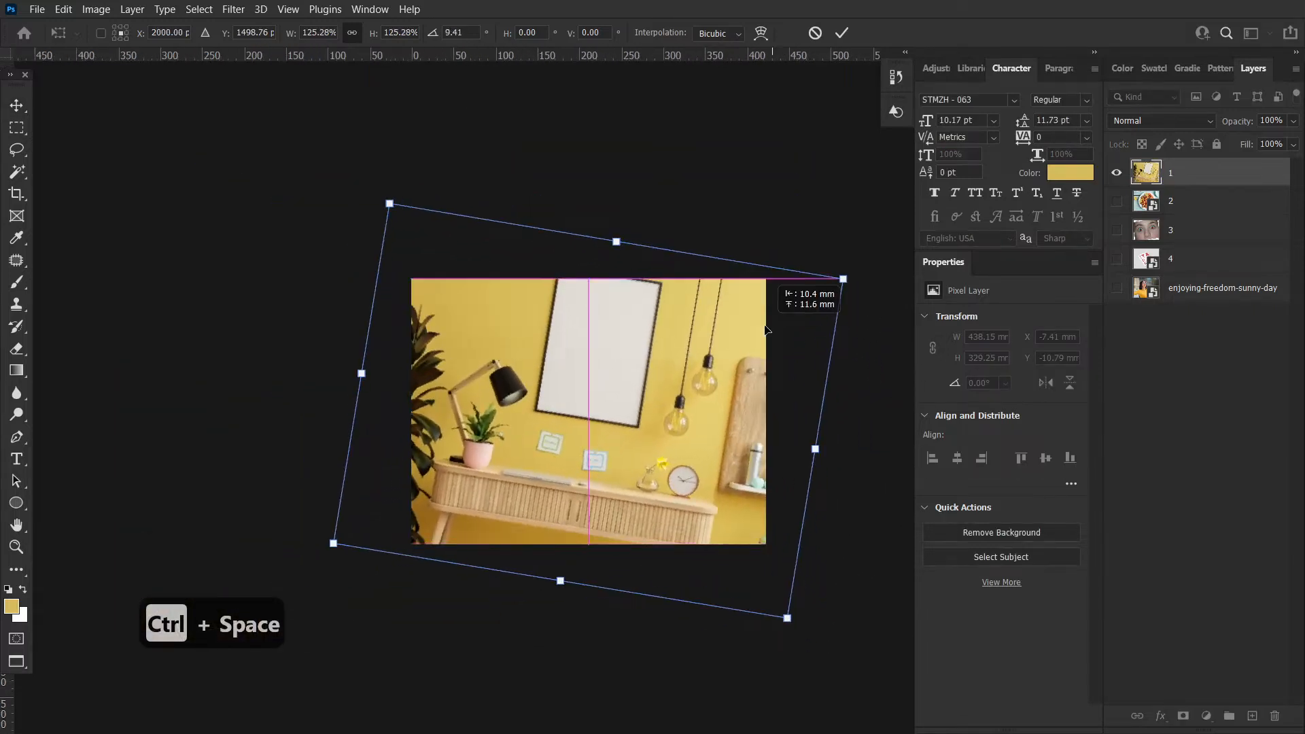
pyautogui.press('Return')
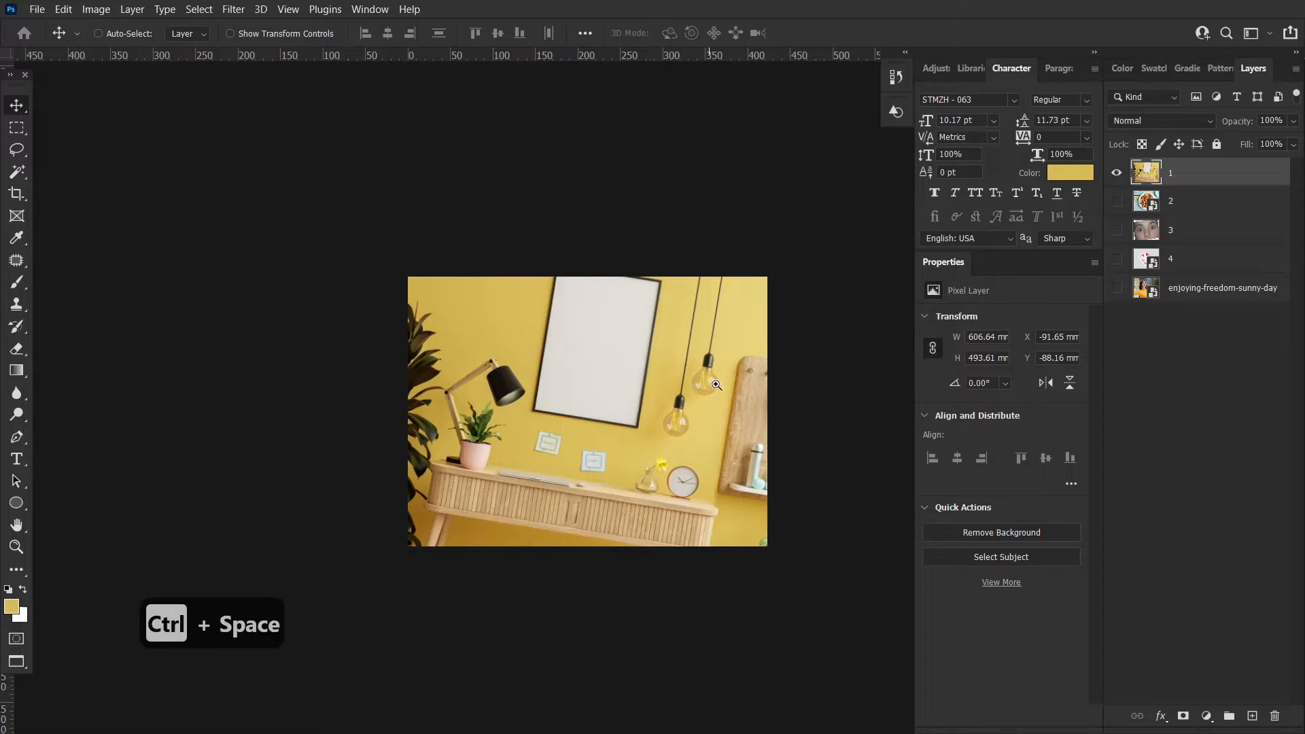
# Straighten the image along the desk's front edge with the crop Straighten line and apply the crop
pyautogui.keyDown('ctrl'); pyautogui.click(735, 393); pyautogui.keyUp('ctrl')
pyautogui.moveTo(737, 393); pyautogui.dragTo(677, 332)
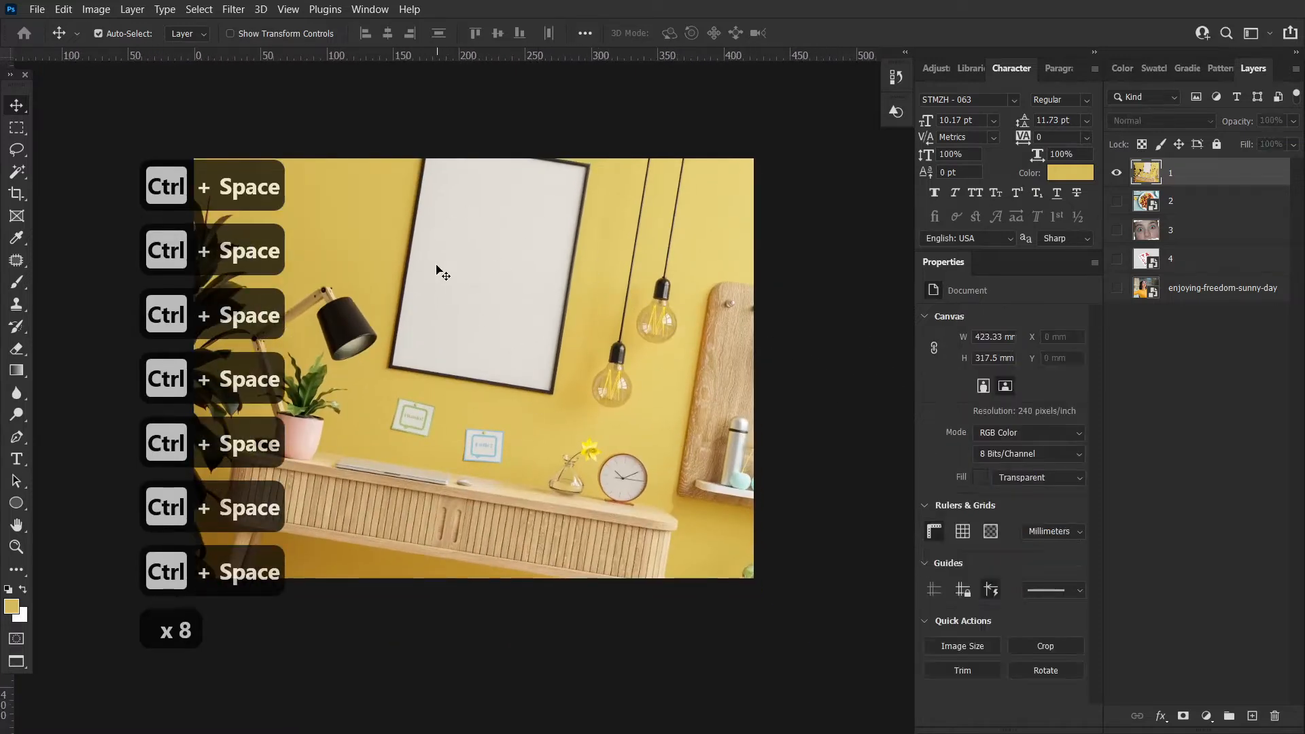
pyautogui.press('c')
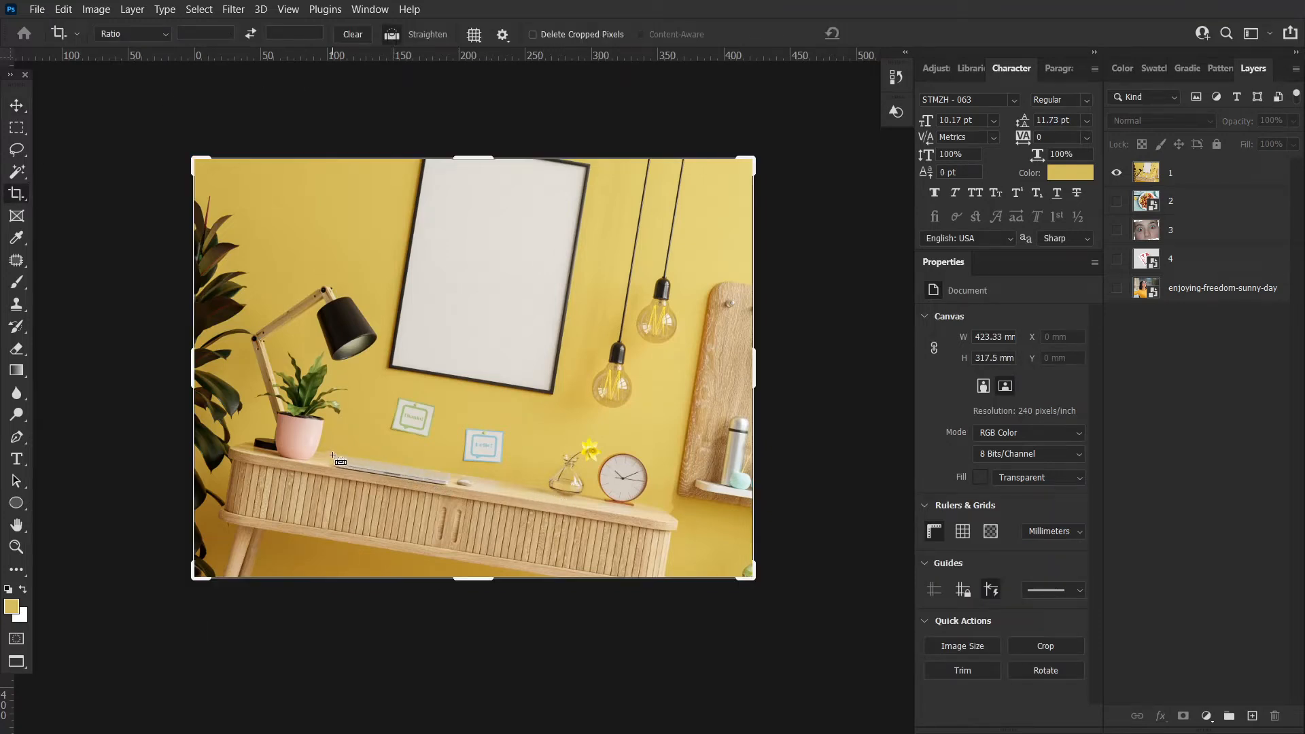
pyautogui.moveTo(332, 456); pyautogui.dragTo(396, 468)
pyautogui.moveTo(534, 484); pyautogui.dragTo(549, 491)
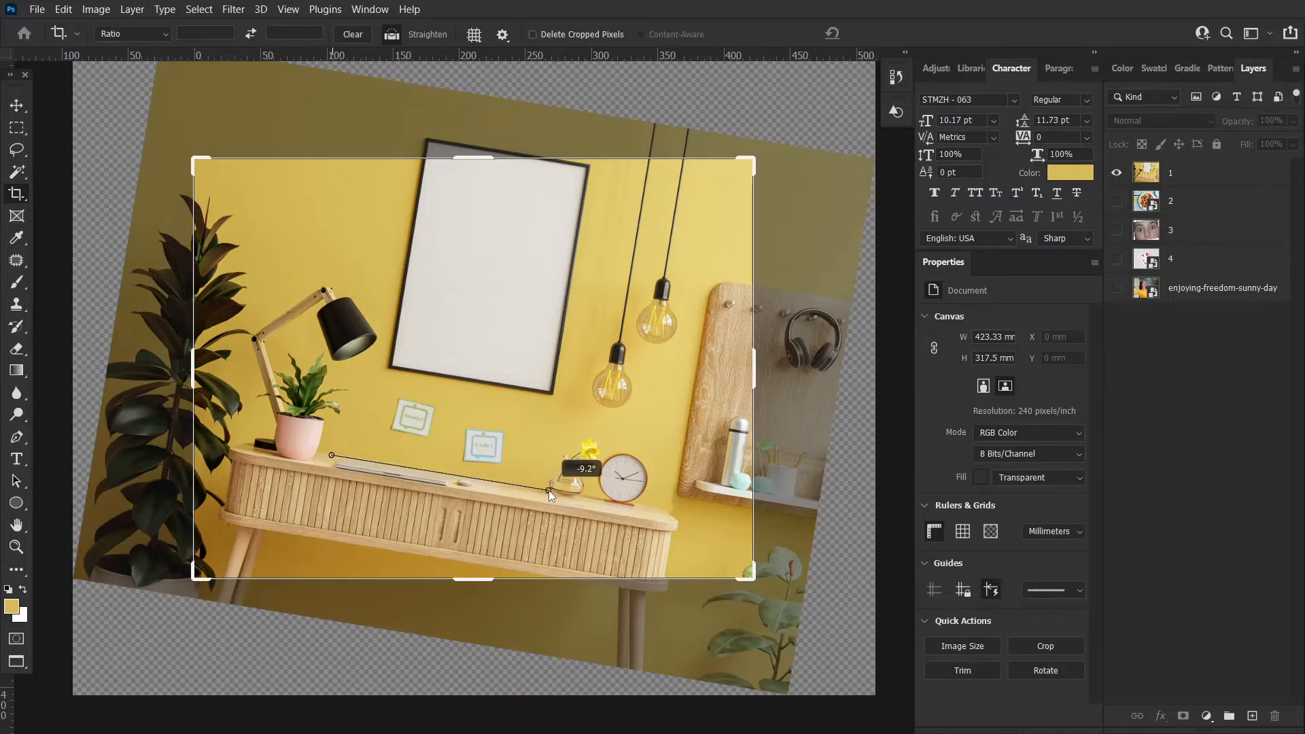
pyautogui.moveTo(548, 491); pyautogui.dragTo(548, 491)
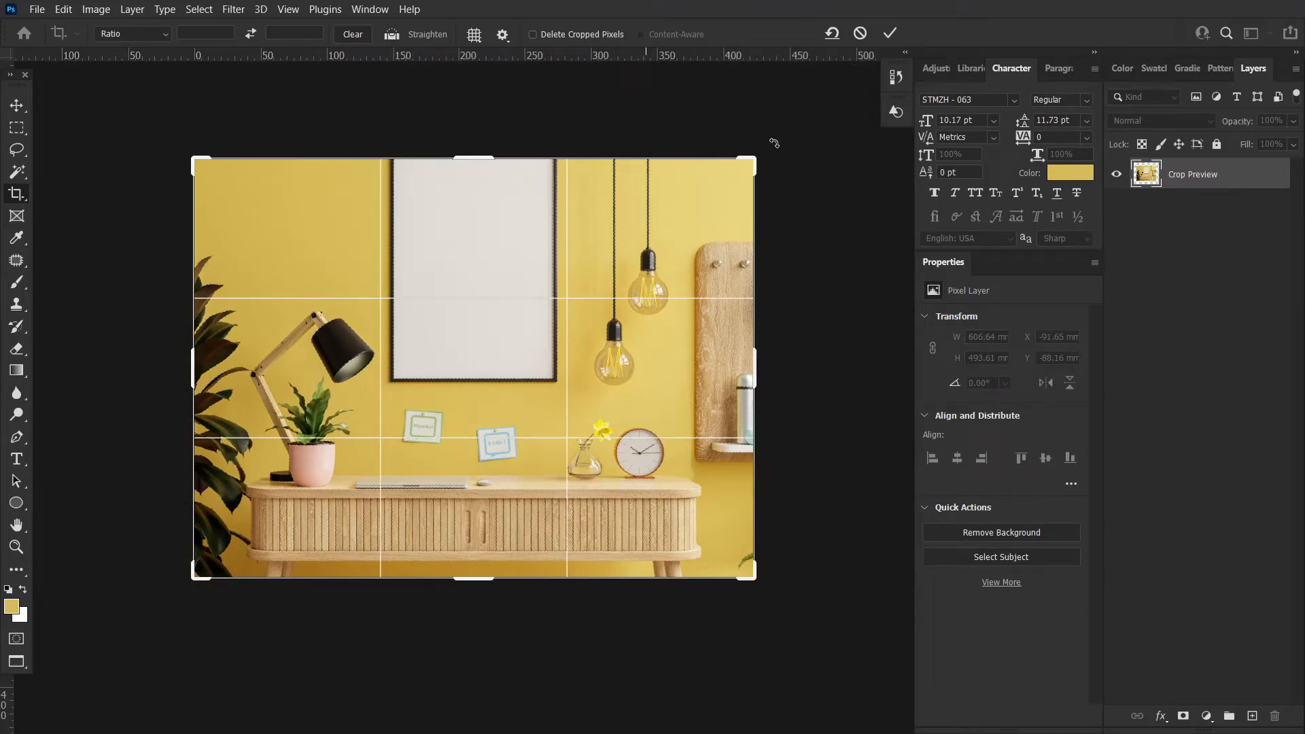
pyautogui.click(892, 34)
# Nudge the layer slightly and recrop it with Delete Cropped Pixels enabled
pyautogui.press('v')
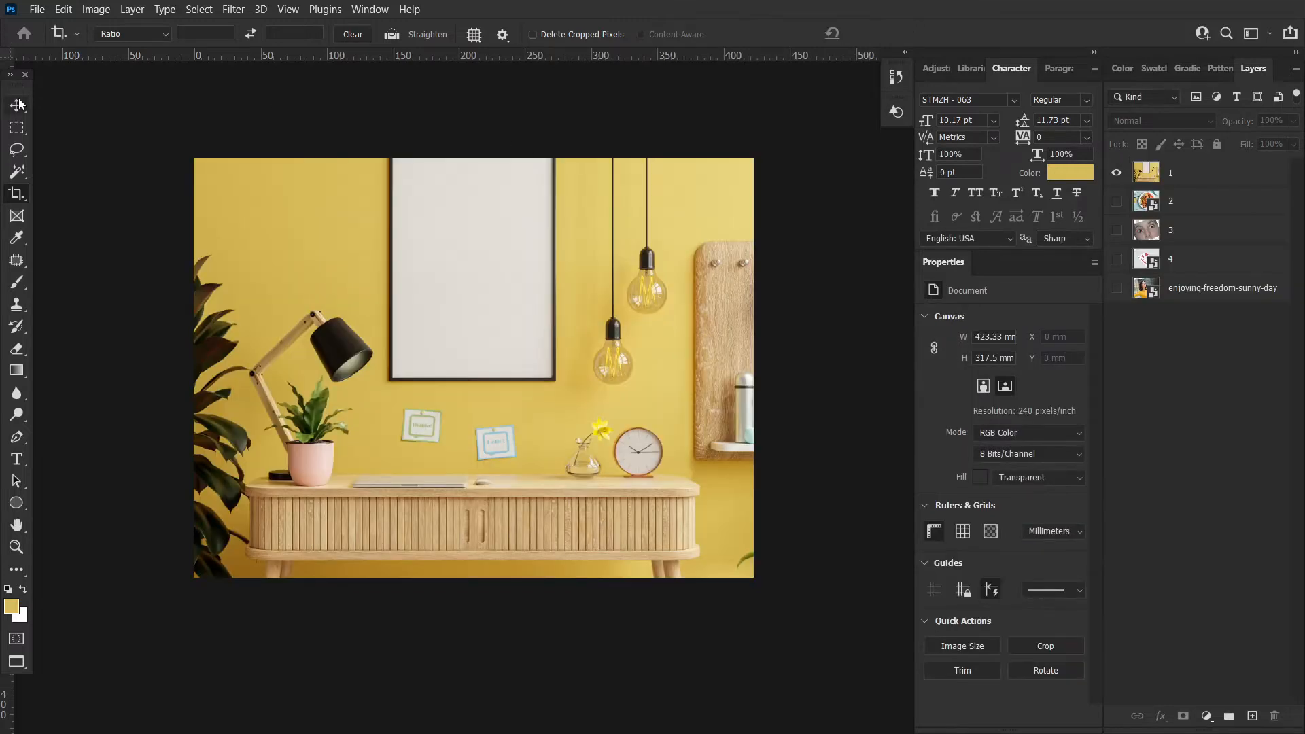
pyautogui.moveTo(569, 318)
pyautogui.mouseDown()
pyautogui.moveTo(565, 373)
pyautogui.moveTo(569, 304)
pyautogui.moveTo(527, 246)
pyautogui.moveTo(557, 267)
pyautogui.moveTo(582, 319)
pyautogui.mouseUp()
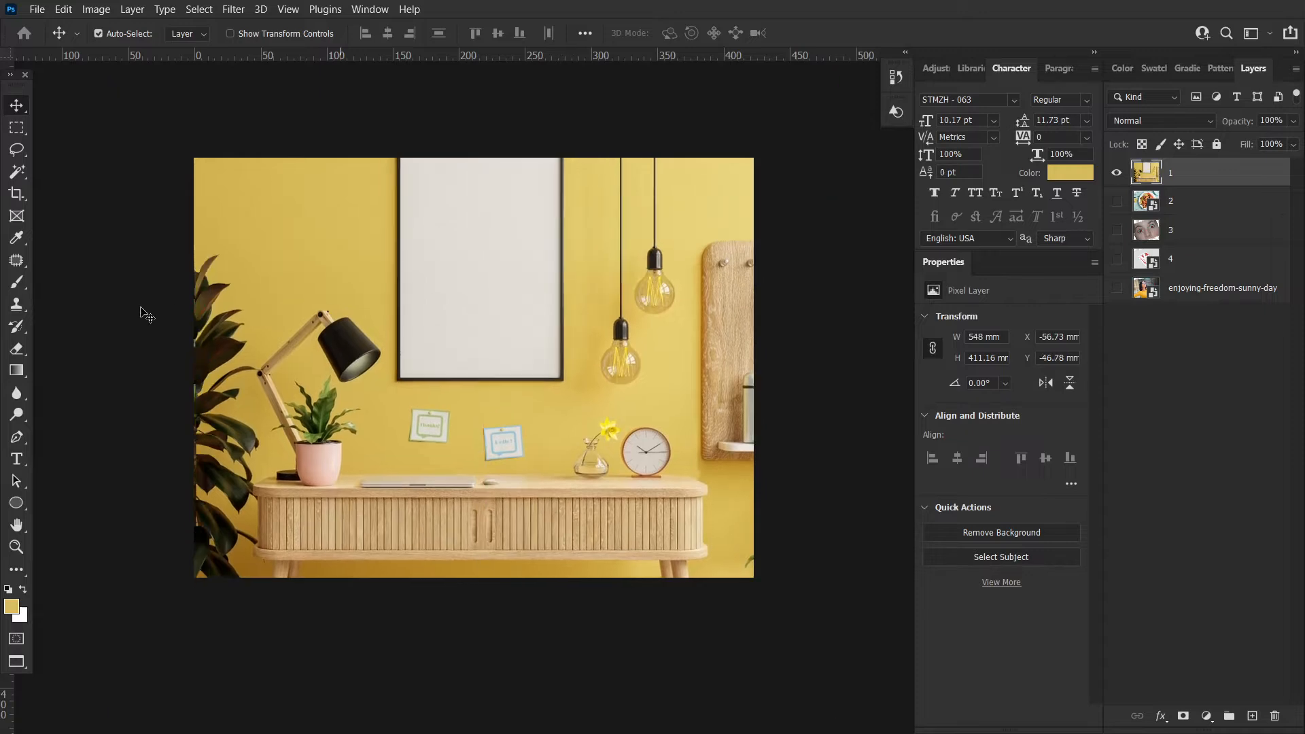
pyautogui.click(17, 195)
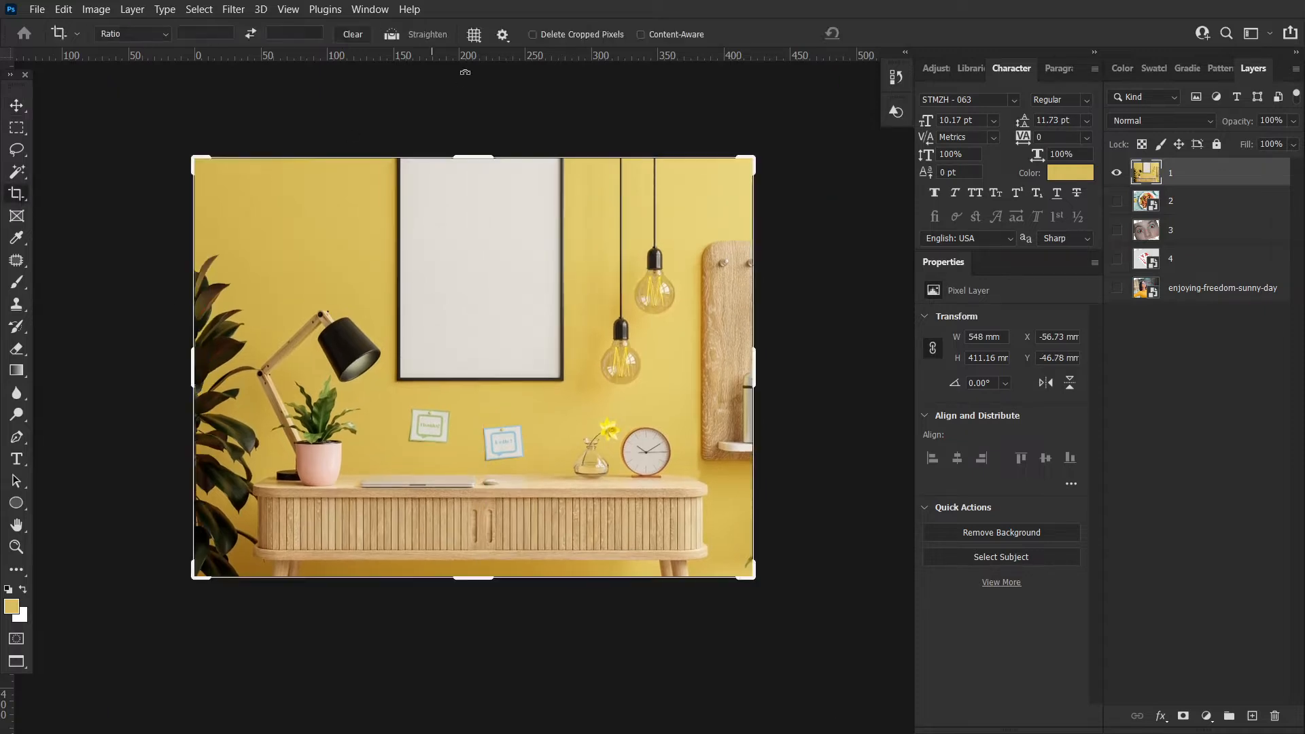
pyautogui.click(533, 35)
pyautogui.press('Return')
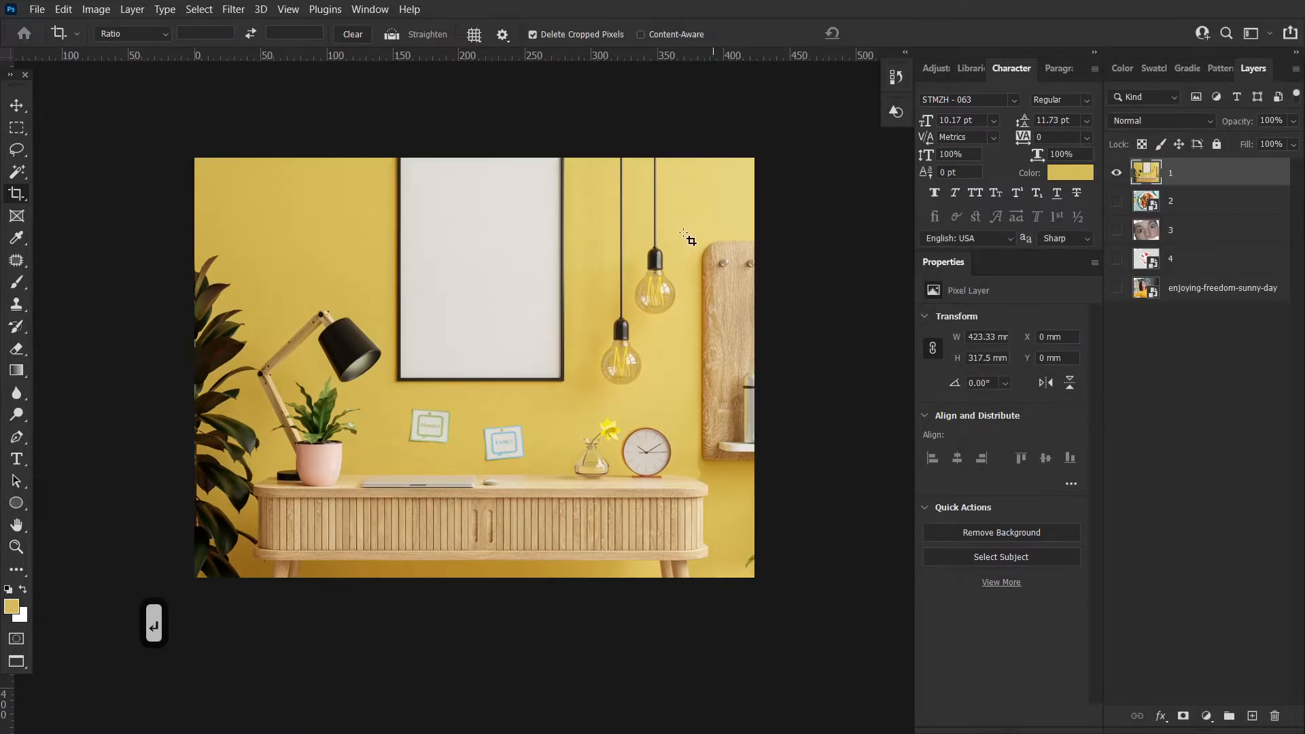
# Move the layer to inspect its trimmed edges, then undo the moves and the deleting crop
pyautogui.click(27, 108)
pyautogui.moveTo(577, 257); pyautogui.dragTo(510, 259)
pyautogui.moveTo(537, 334); pyautogui.dragTo(505, 296)
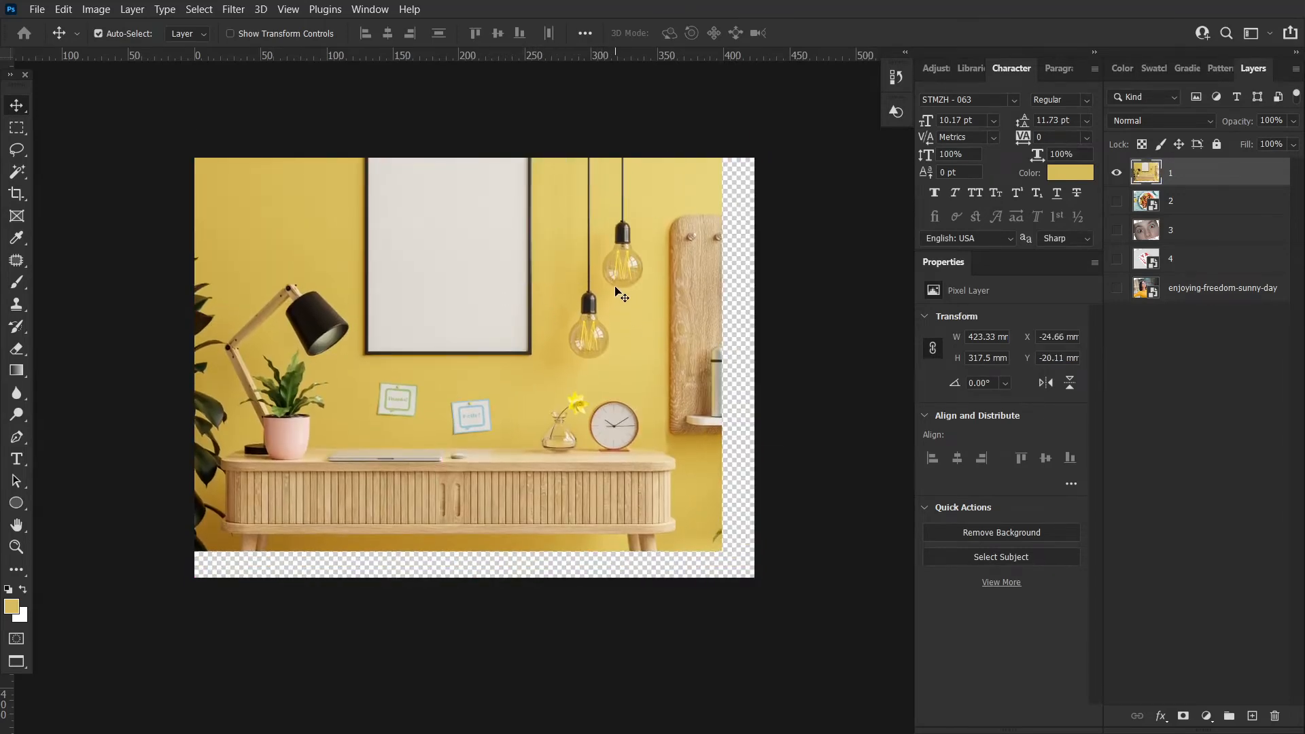
pyautogui.hotkey('ctrl', 'z')
pyautogui.click(19, 194)
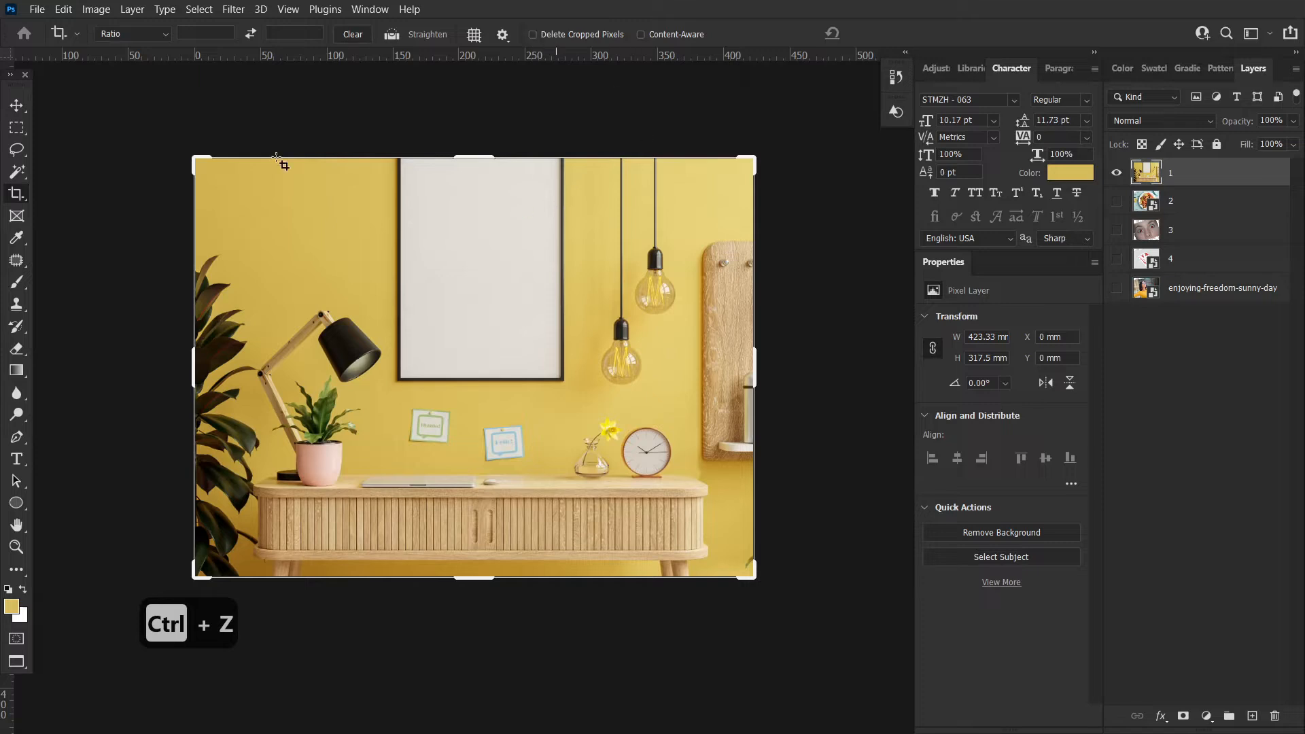
pyautogui.click(18, 104)
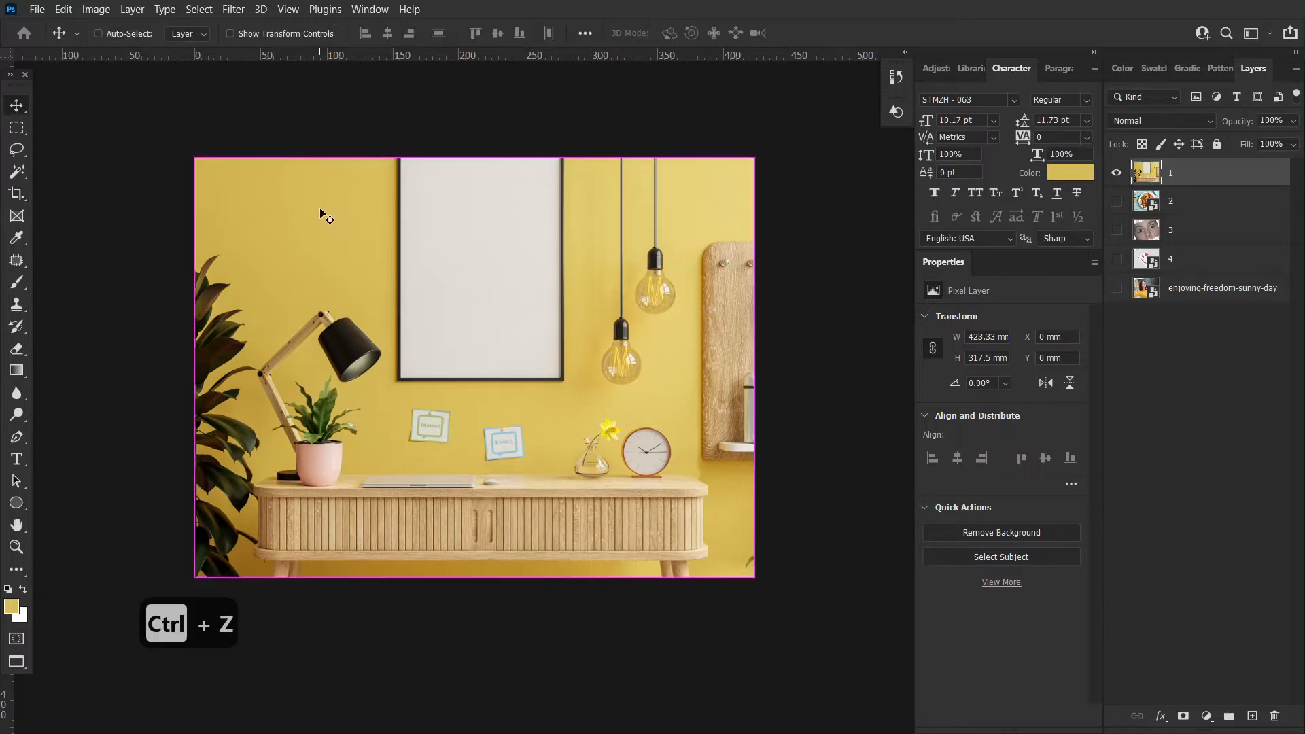
pyautogui.hotkey('ctrl', 'z')
pyautogui.moveTo(536, 265); pyautogui.dragTo(506, 254)
pyautogui.hotkey('ctrl', 'z')
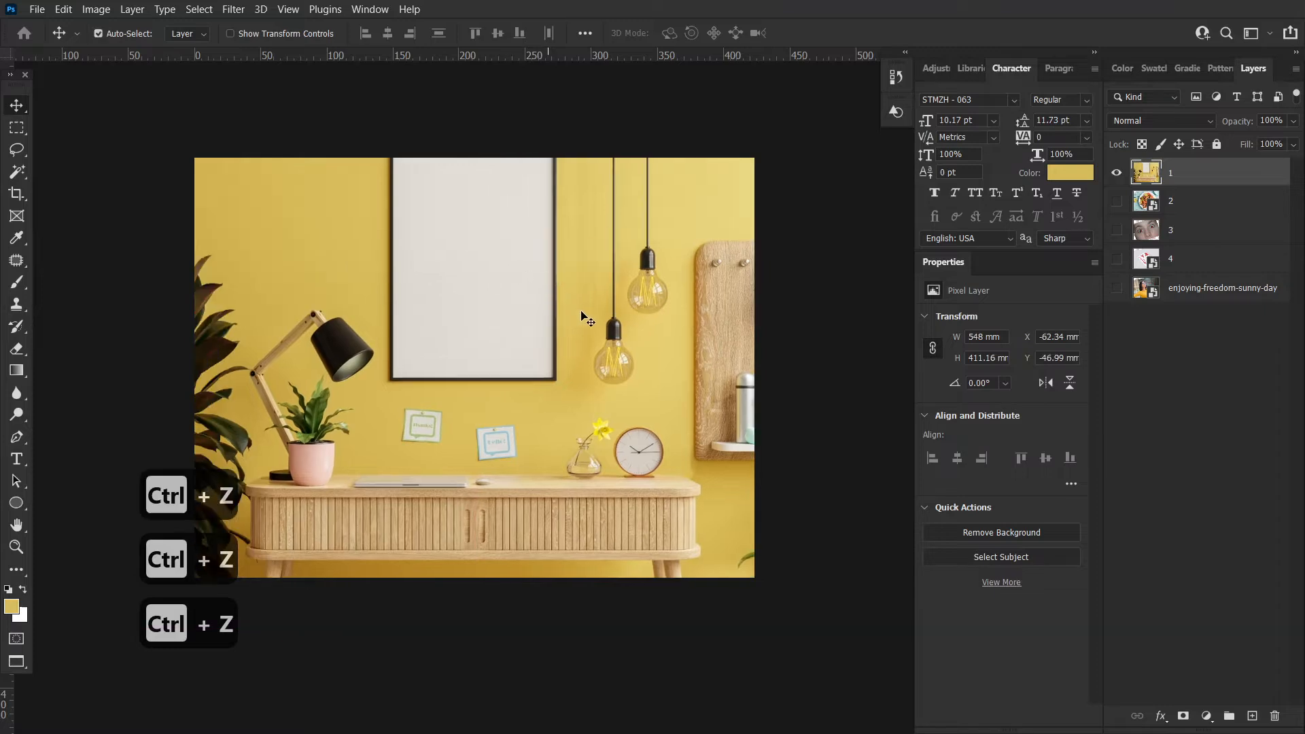
pyautogui.click(122, 292)
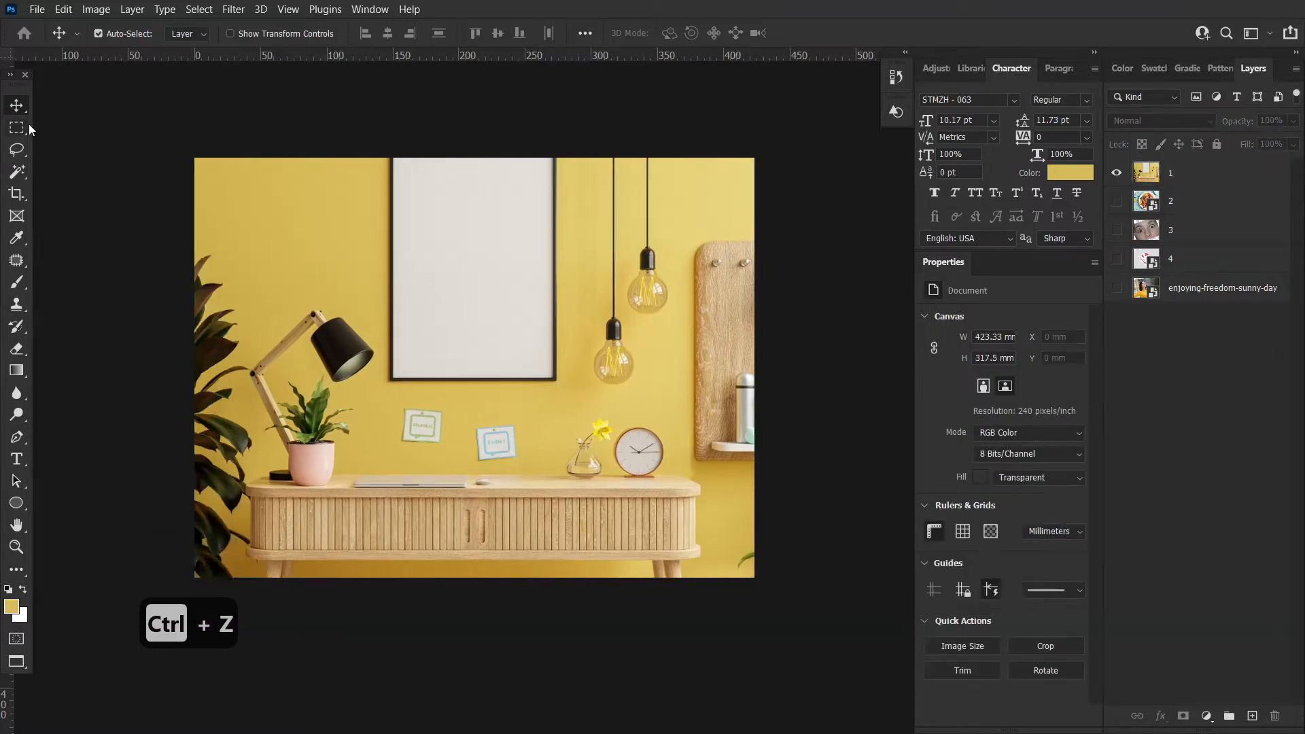
pyautogui.click(19, 197)
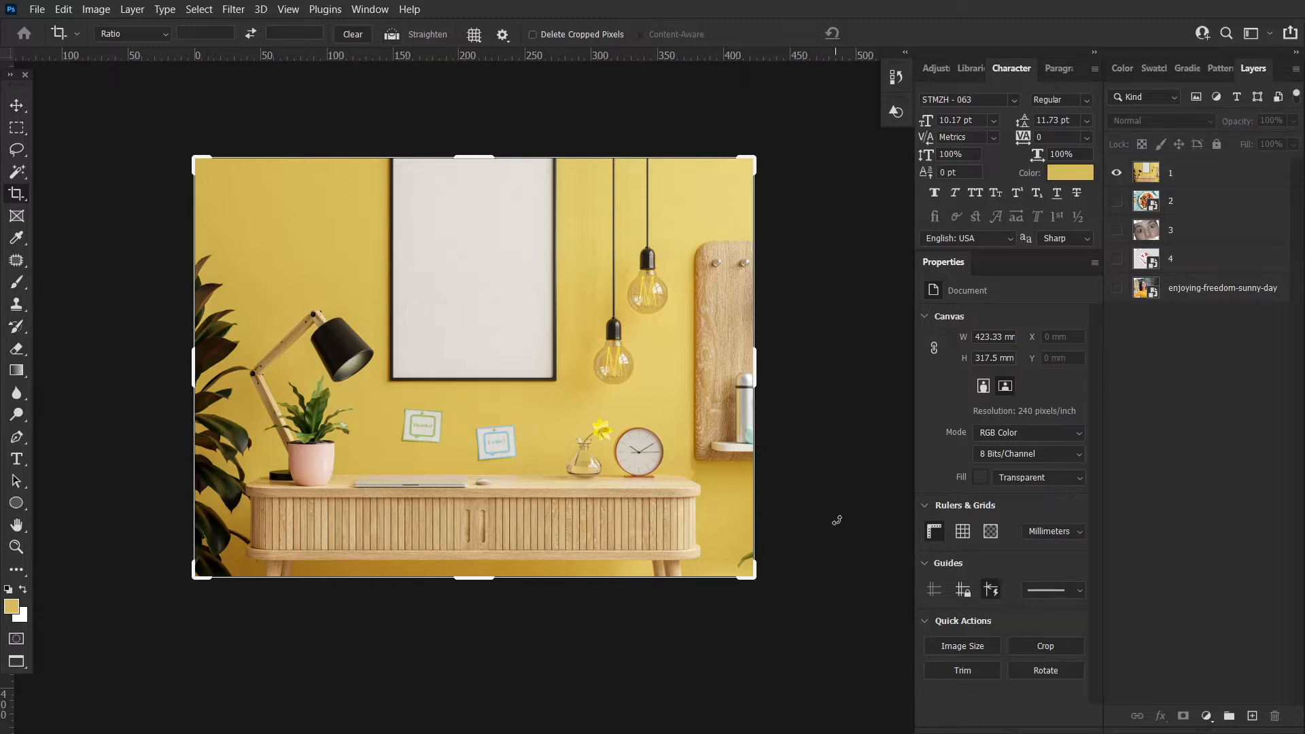
pyautogui.click(23, 107)
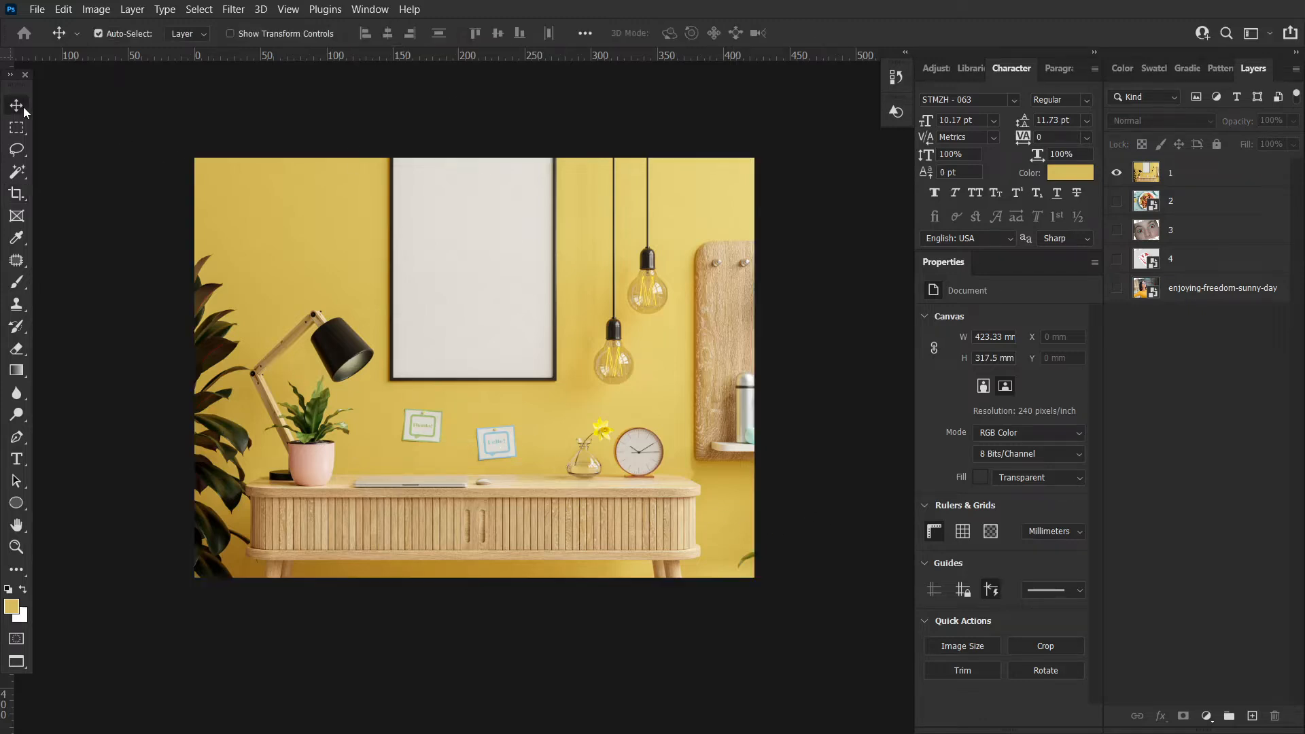
# Stretch the photo layer vertically with Free Transform so it fills the canvas height, then commit
pyautogui.click(247, 198)
pyautogui.hotkey('ctrl', 't')
pyautogui.moveTo(482, 100); pyautogui.dragTo(481, 162)
pyautogui.moveTo(482, 628); pyautogui.dragTo(485, 585)
pyautogui.press('Return')
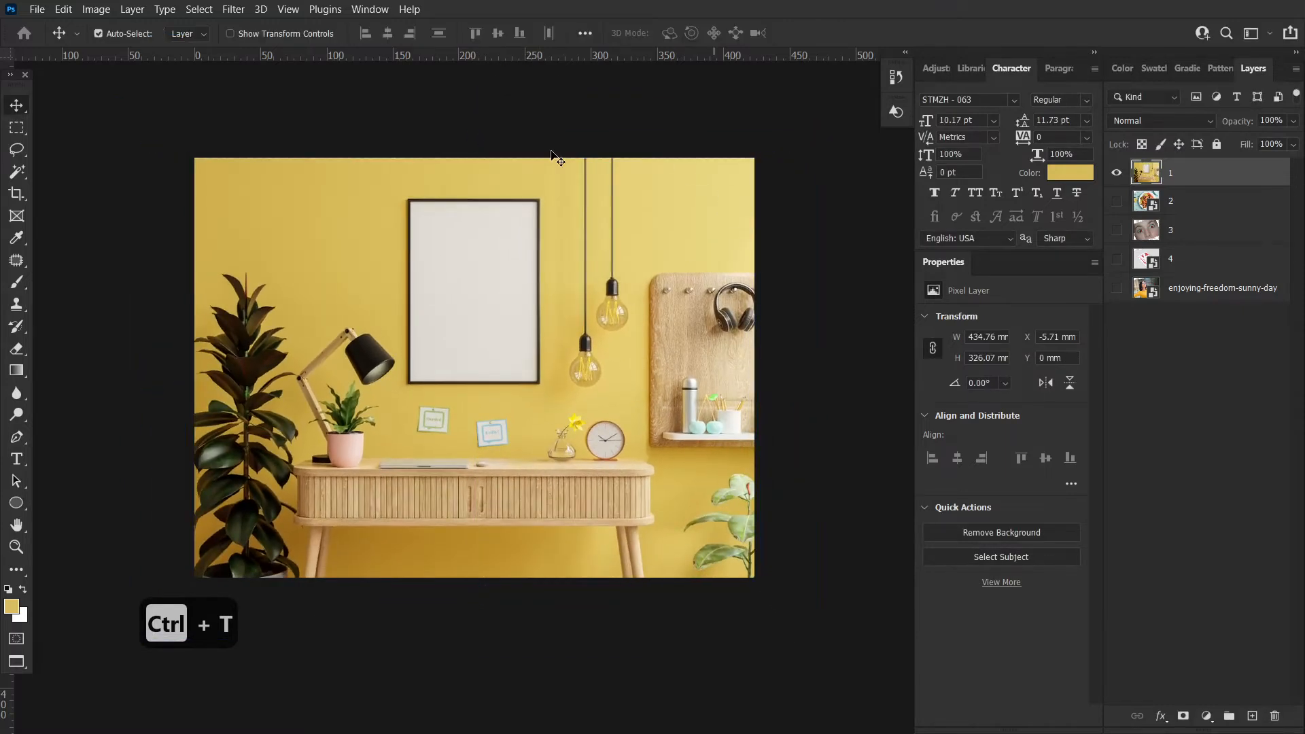
# Extend the crop above the photo's top edge with Content-Aware enabled and apply it
pyautogui.click(16, 195)
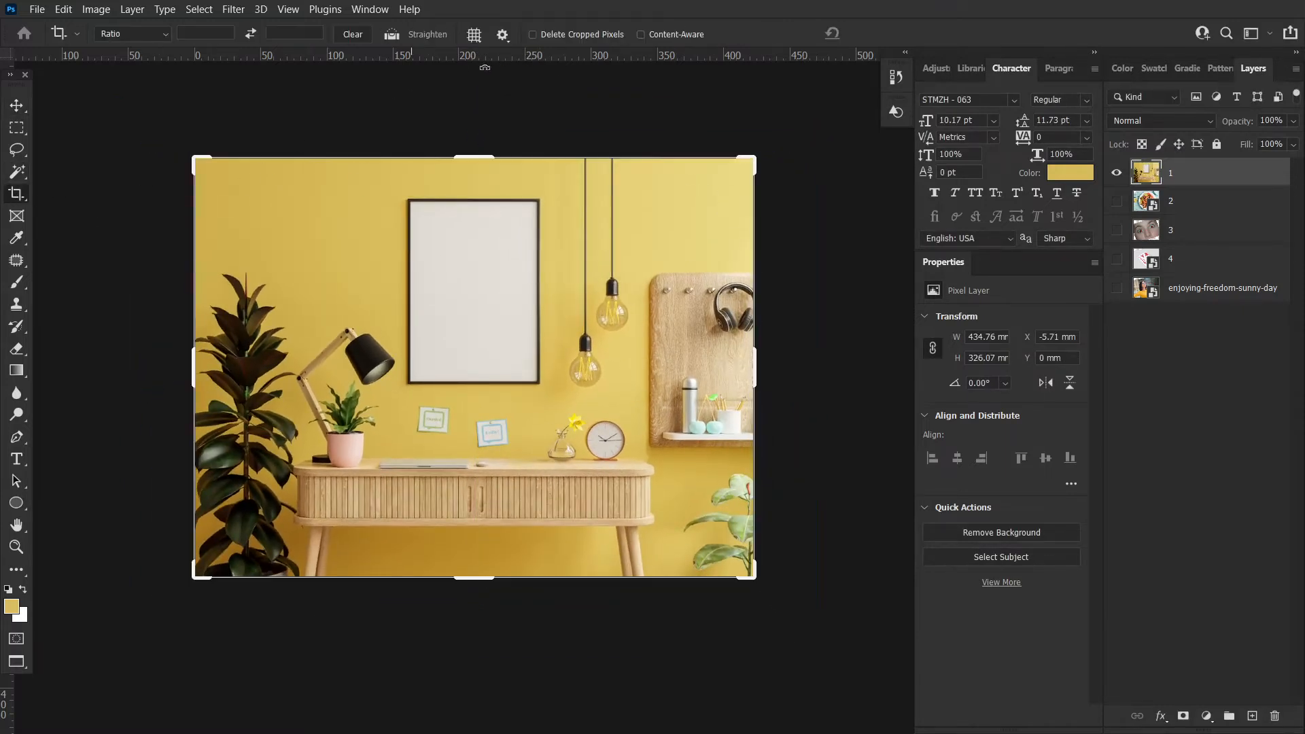
pyautogui.click(475, 156)
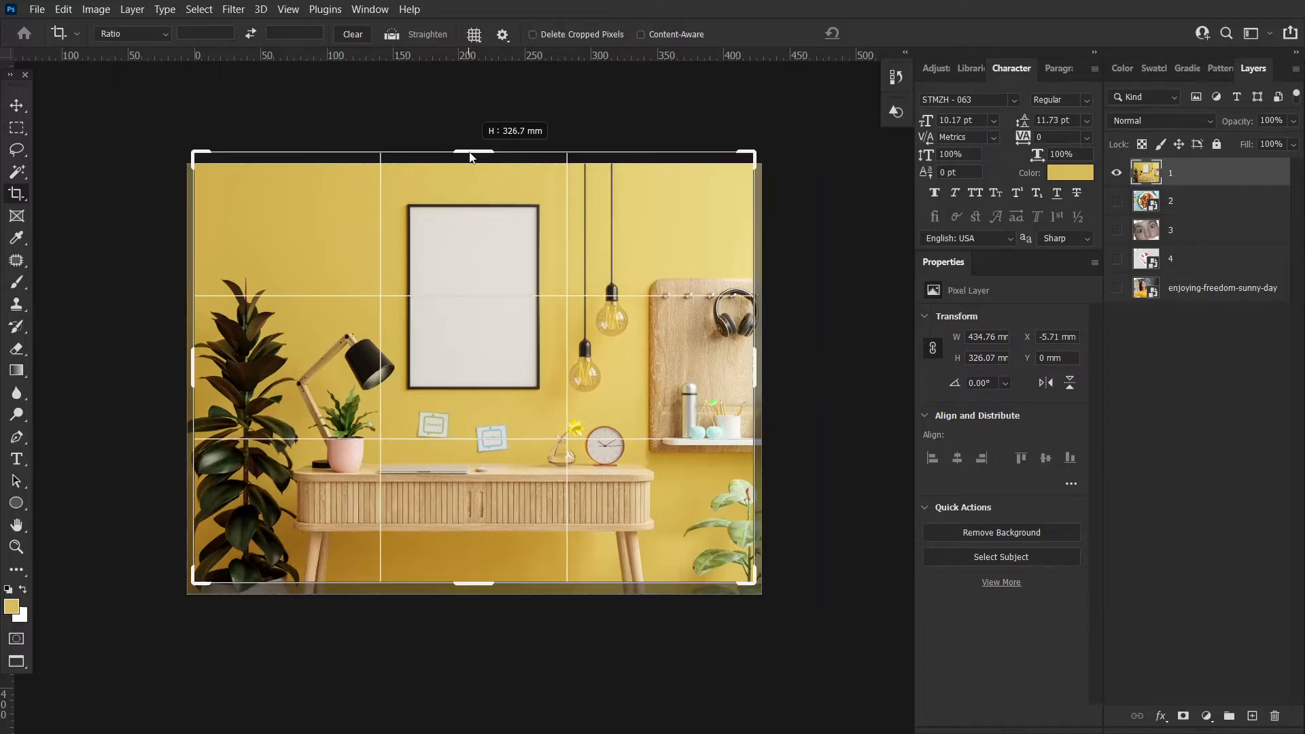
pyautogui.moveTo(474, 156); pyautogui.dragTo(476, 132)
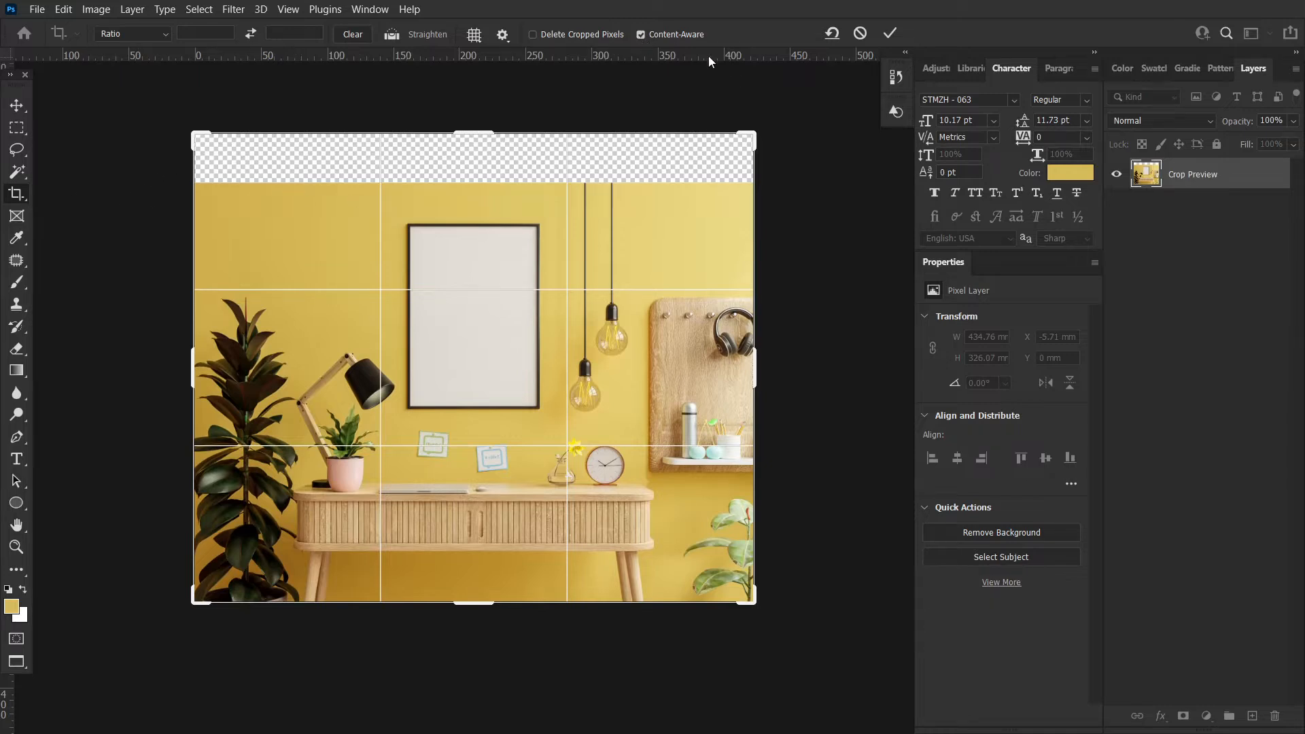
pyautogui.click(894, 34)
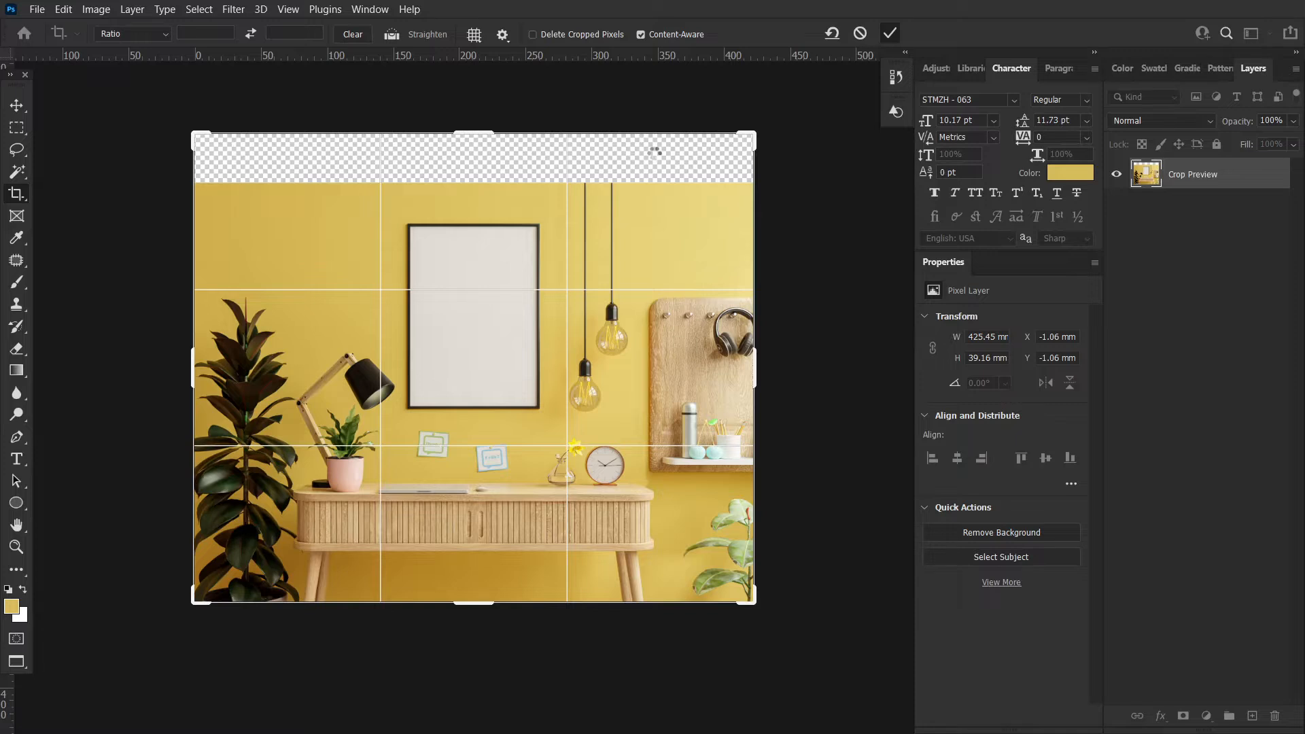
# Zoom and pan across the canvas to examine the content-aware filled area above the photo
pyautogui.hotkey('ctrl', 'space')
pyautogui.moveTo(760, 280); pyautogui.dragTo(721, 273)
pyautogui.press('space')
pyautogui.moveTo(761, 274); pyautogui.dragTo(603, 280)
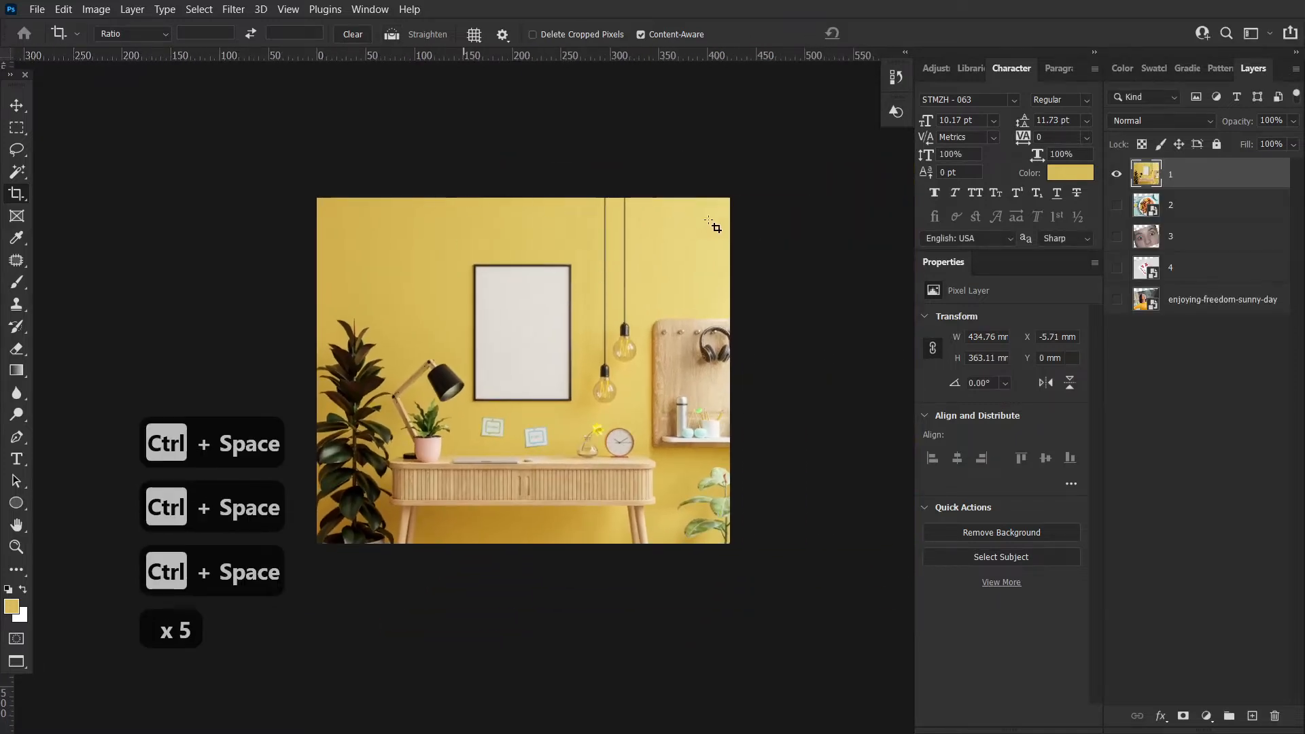
pyautogui.click(16, 107)
pyautogui.moveTo(16, 193); pyautogui.dragTo(96, 197)
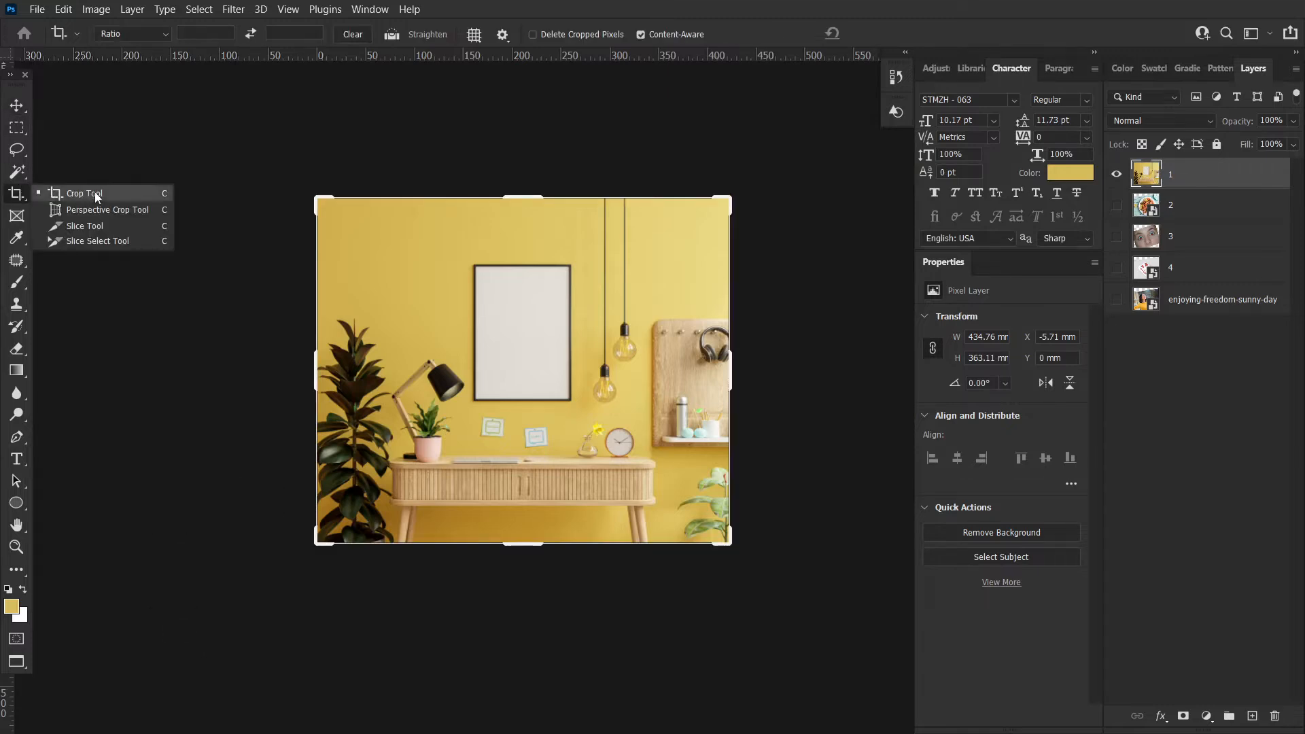
pyautogui.click(68, 197)
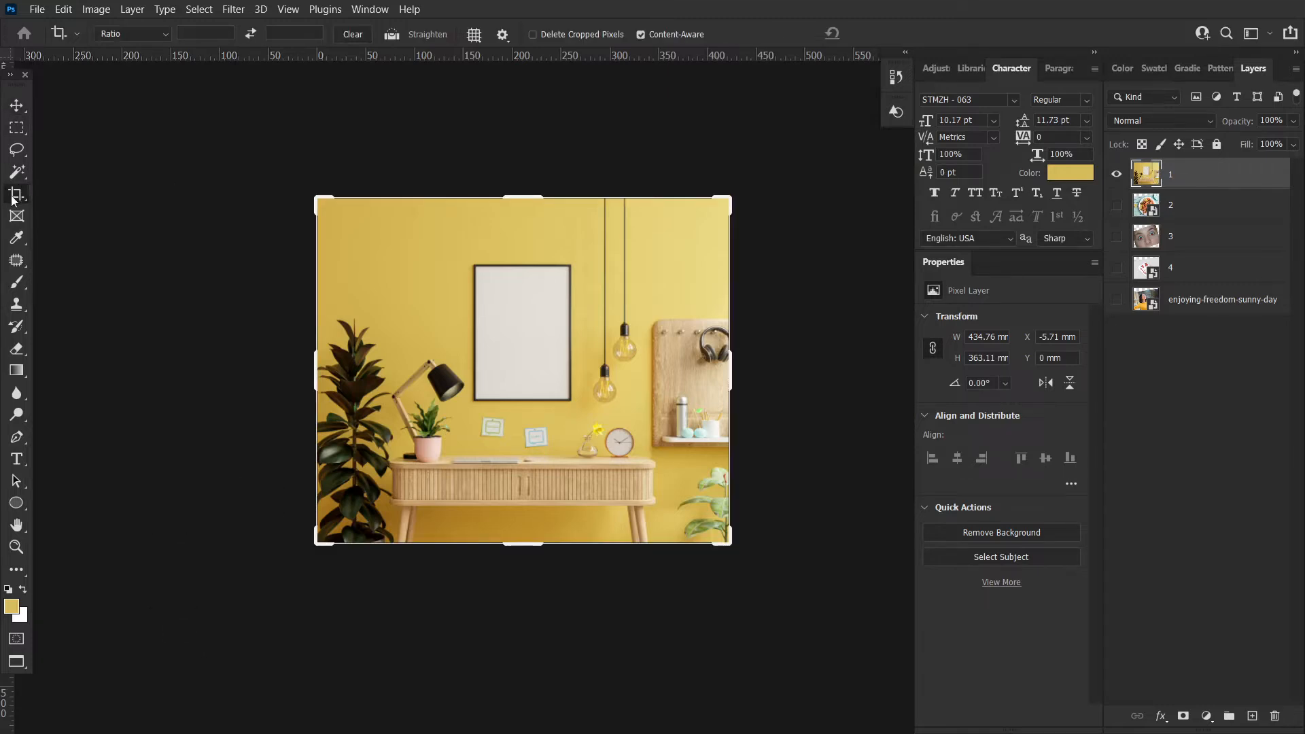
pyautogui.click(16, 106)
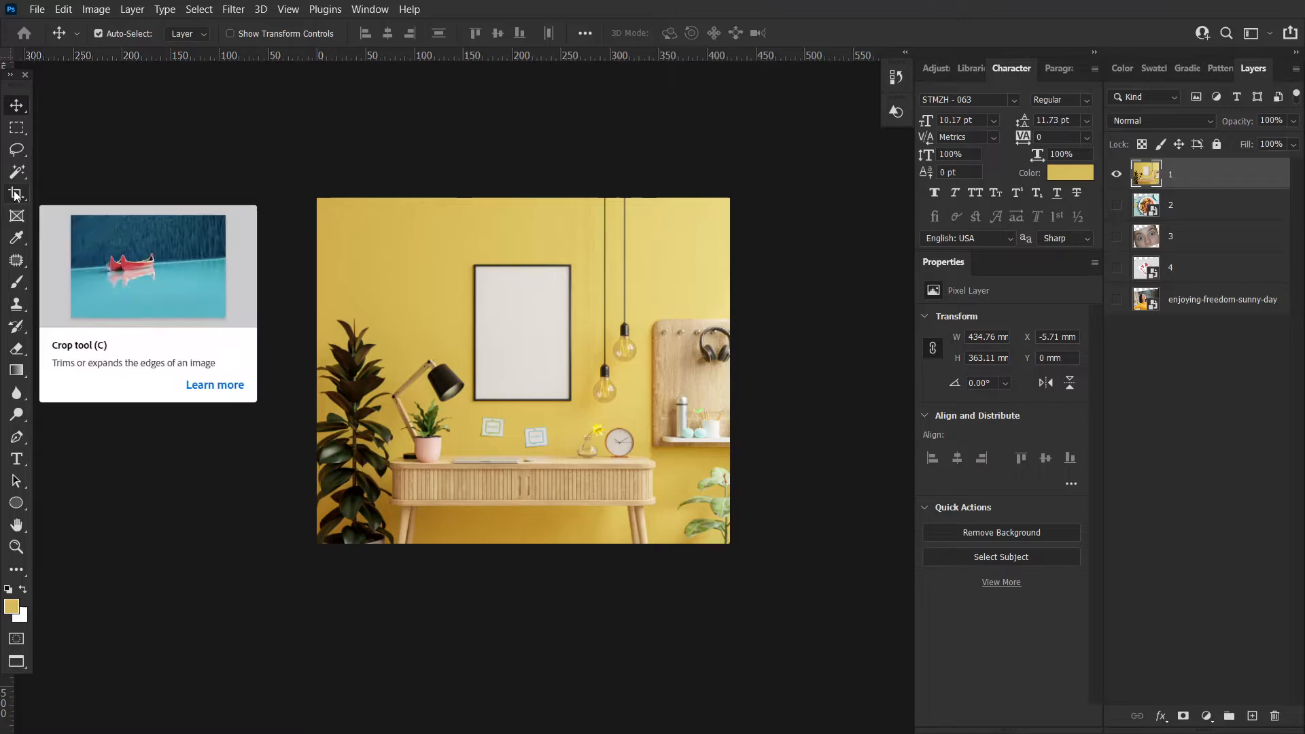
pyautogui.moveTo(15, 195); pyautogui.dragTo(15, 195)
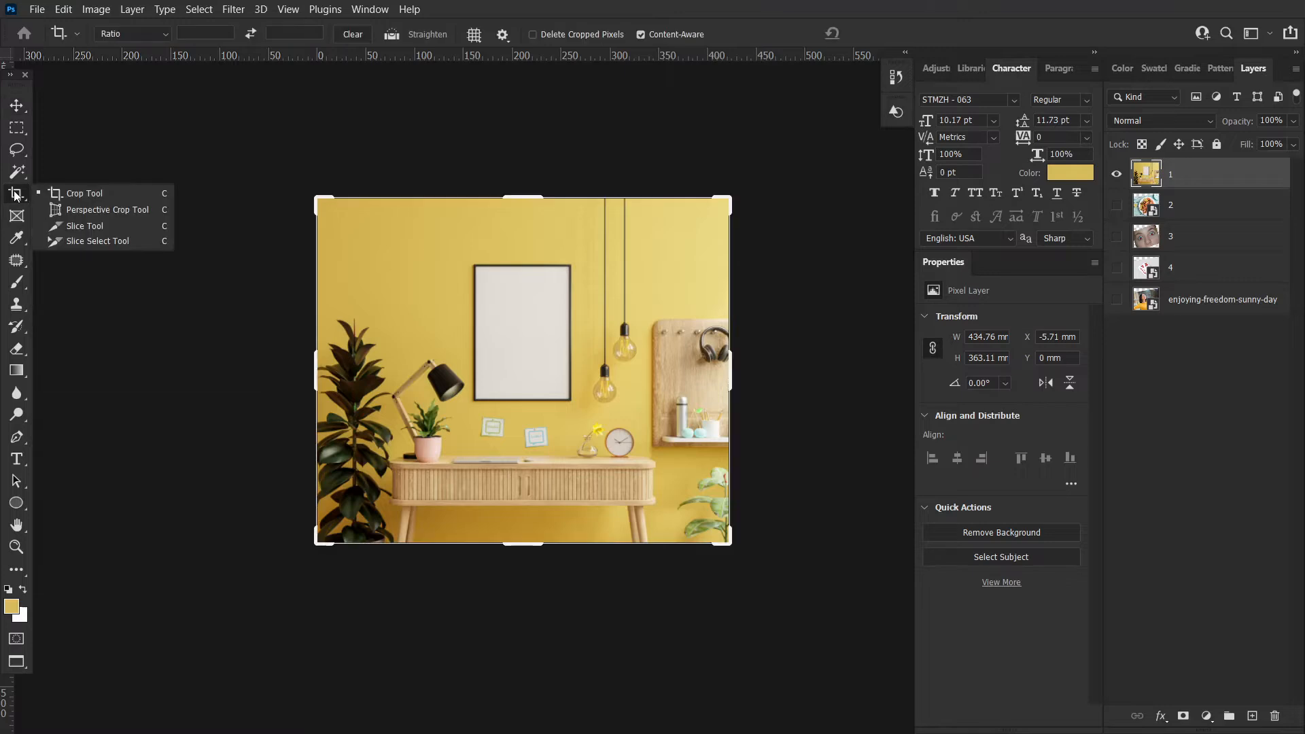
pyautogui.click(74, 210)
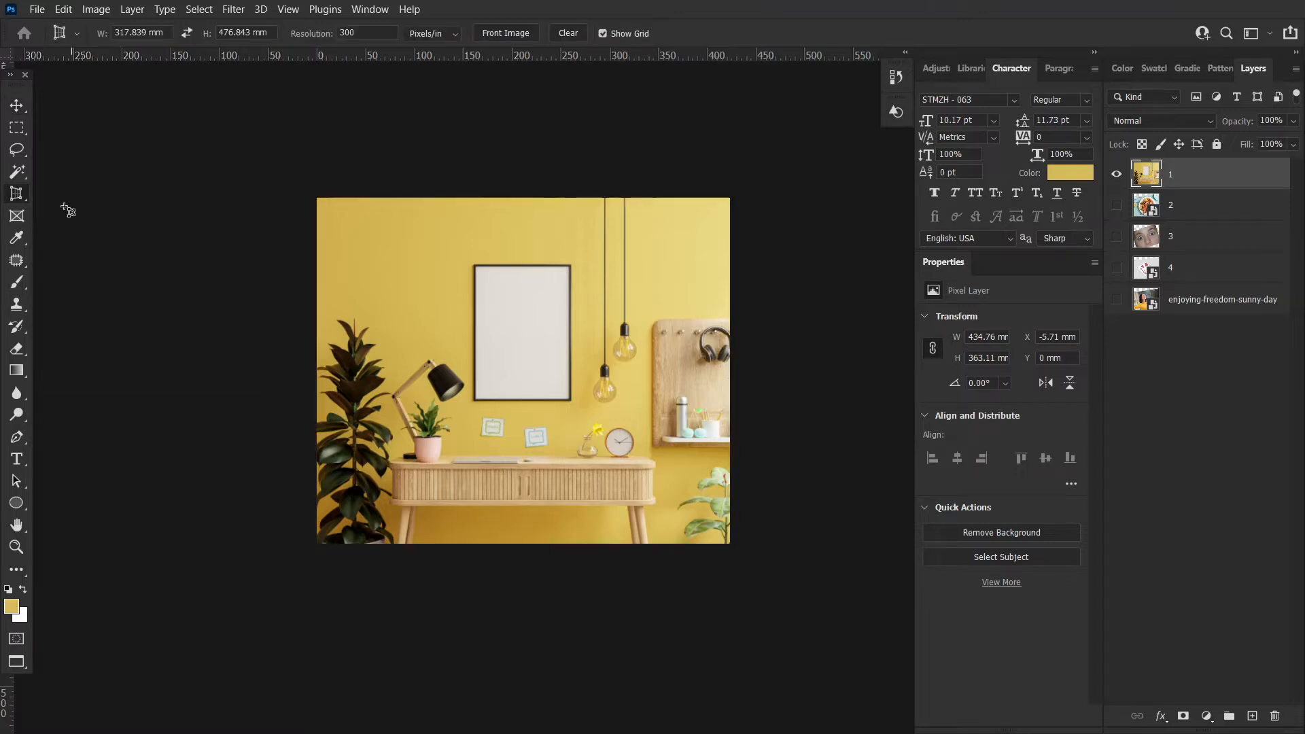
pyautogui.click(18, 104)
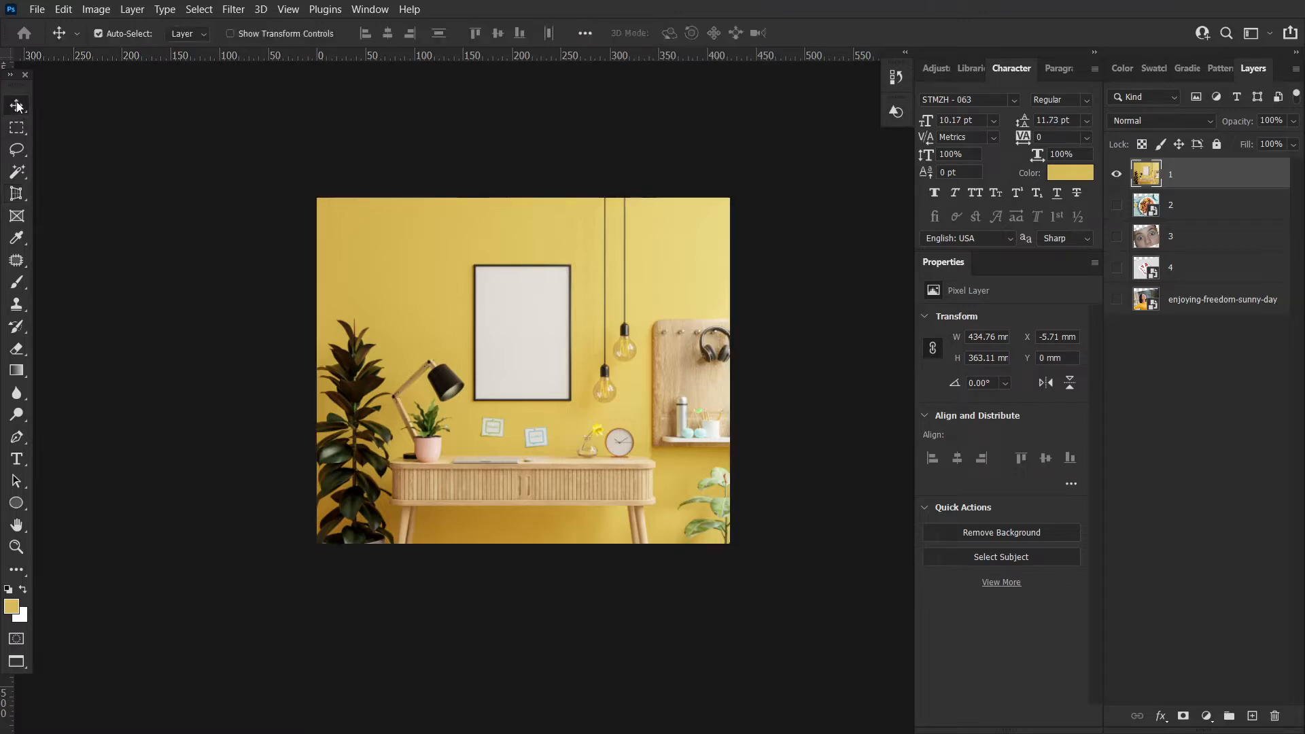
# Hide the desk photo layer, show the book-cover layer 4, and enlarge it with Free Transform to cover the canvas
pyautogui.click(1118, 177)
pyautogui.click(1116, 267)
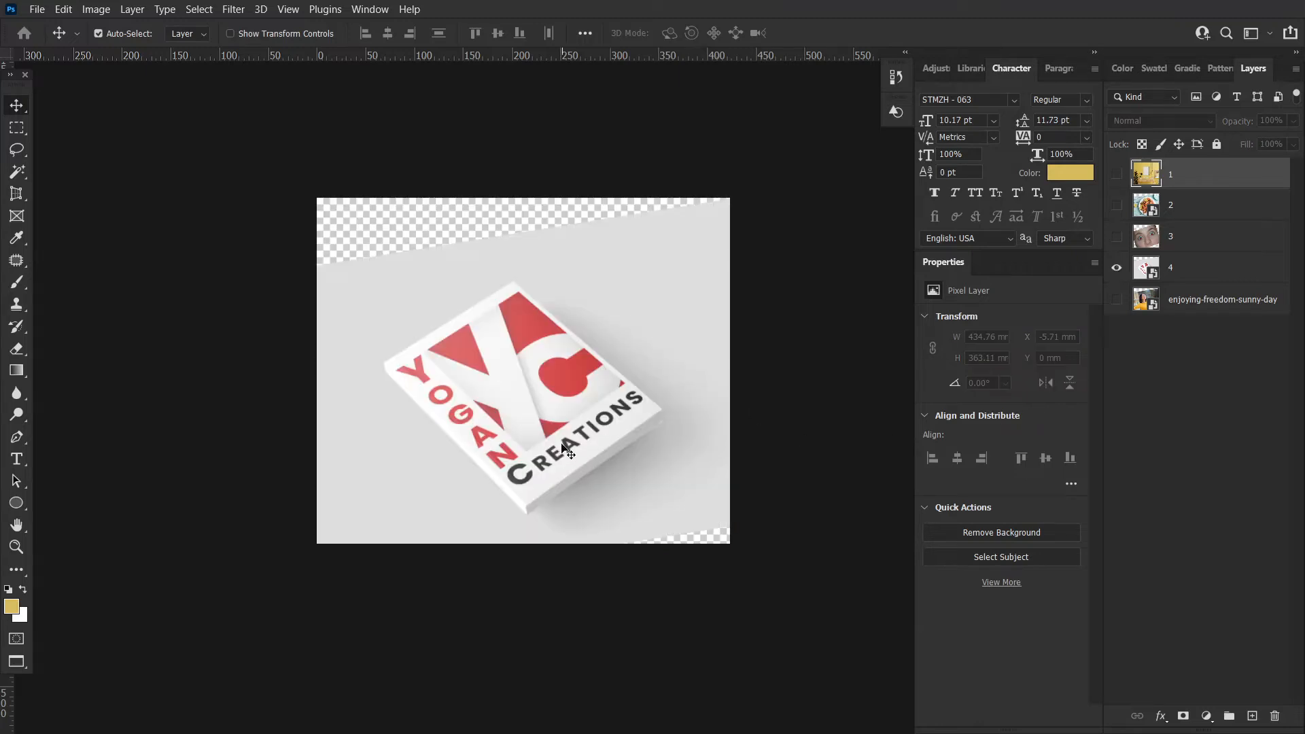
pyautogui.click(568, 397)
pyautogui.hotkey('ctrl', 't')
pyautogui.moveTo(812, 245); pyautogui.dragTo(845, 181)
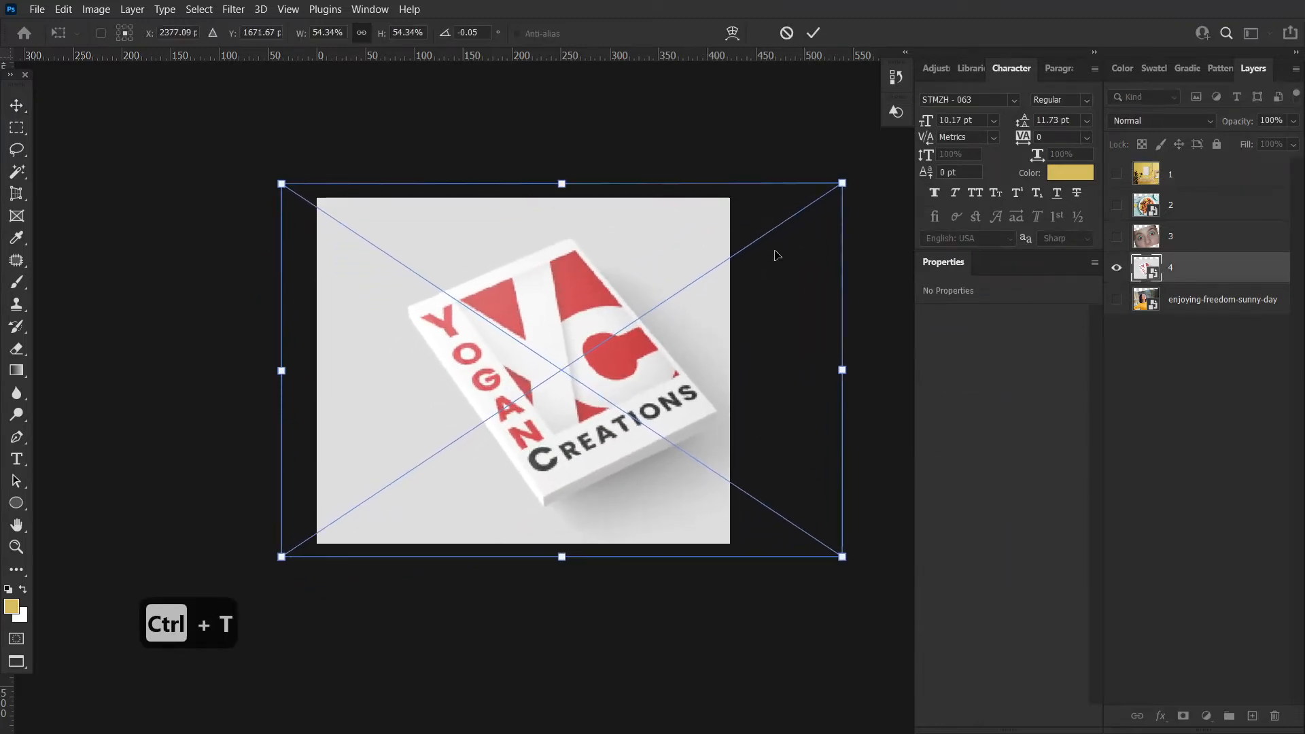
pyautogui.moveTo(770, 252); pyautogui.dragTo(710, 252)
pyautogui.press('Return')
# Crop the canvas to a narrow portrait area around the book cover by pulling in the top and side handles
pyautogui.hotkey('ctrl', 'space')
pyautogui.moveTo(598, 408); pyautogui.dragTo(643, 406)
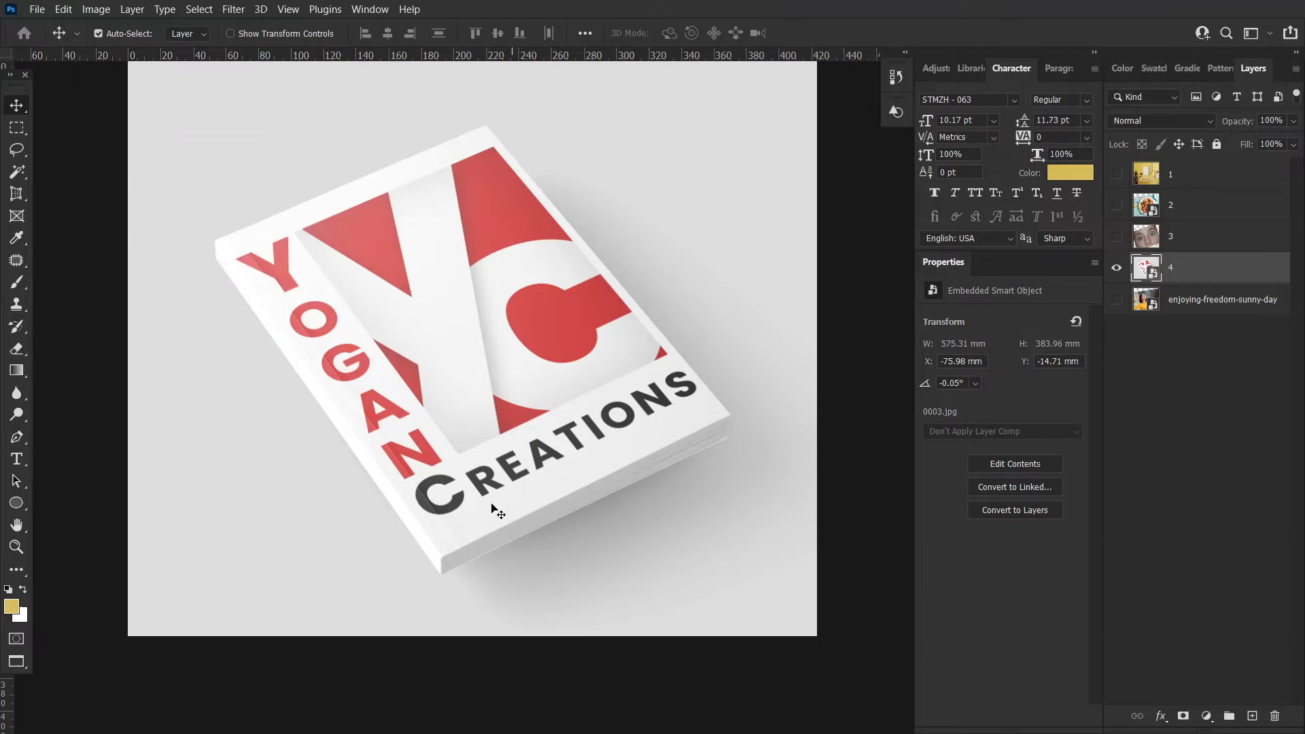
pyautogui.press('c')
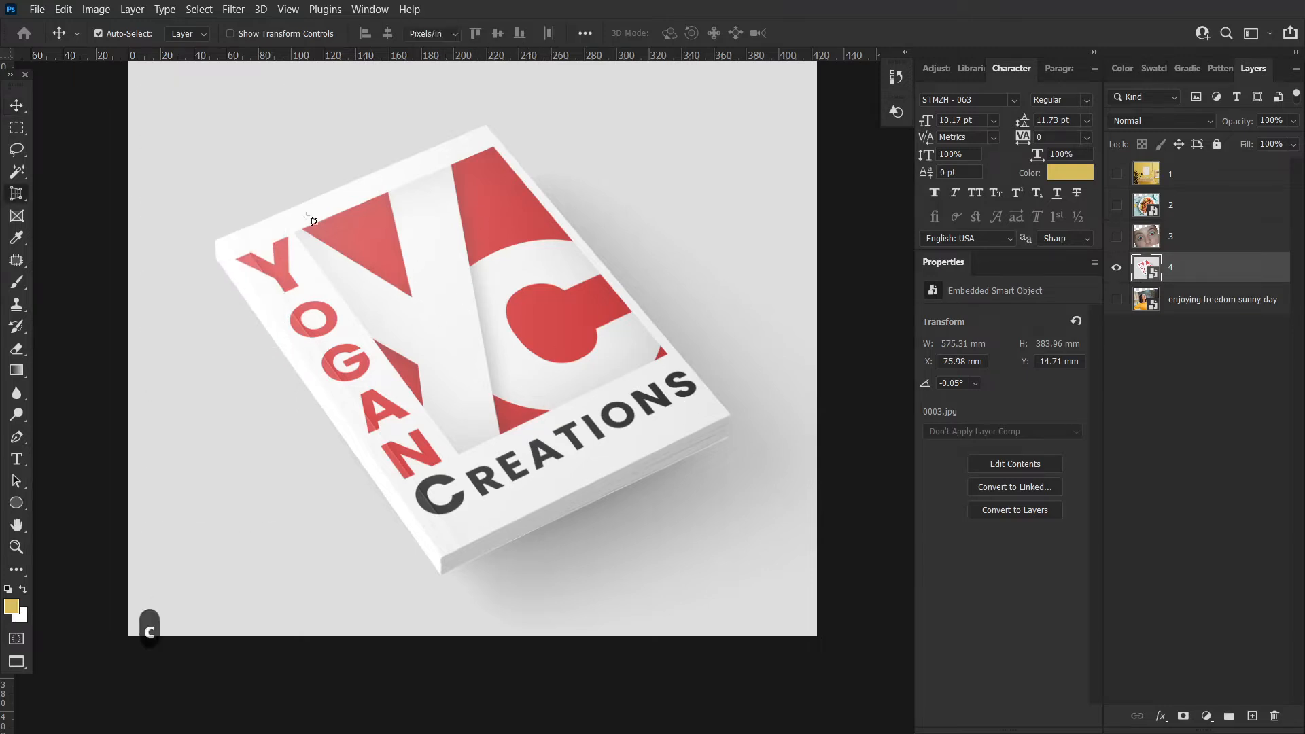
pyautogui.rightClick(22, 195)
pyautogui.click(72, 195)
pyautogui.hotkey('ctrl', 'space')
pyautogui.moveTo(481, 324); pyautogui.dragTo(453, 325)
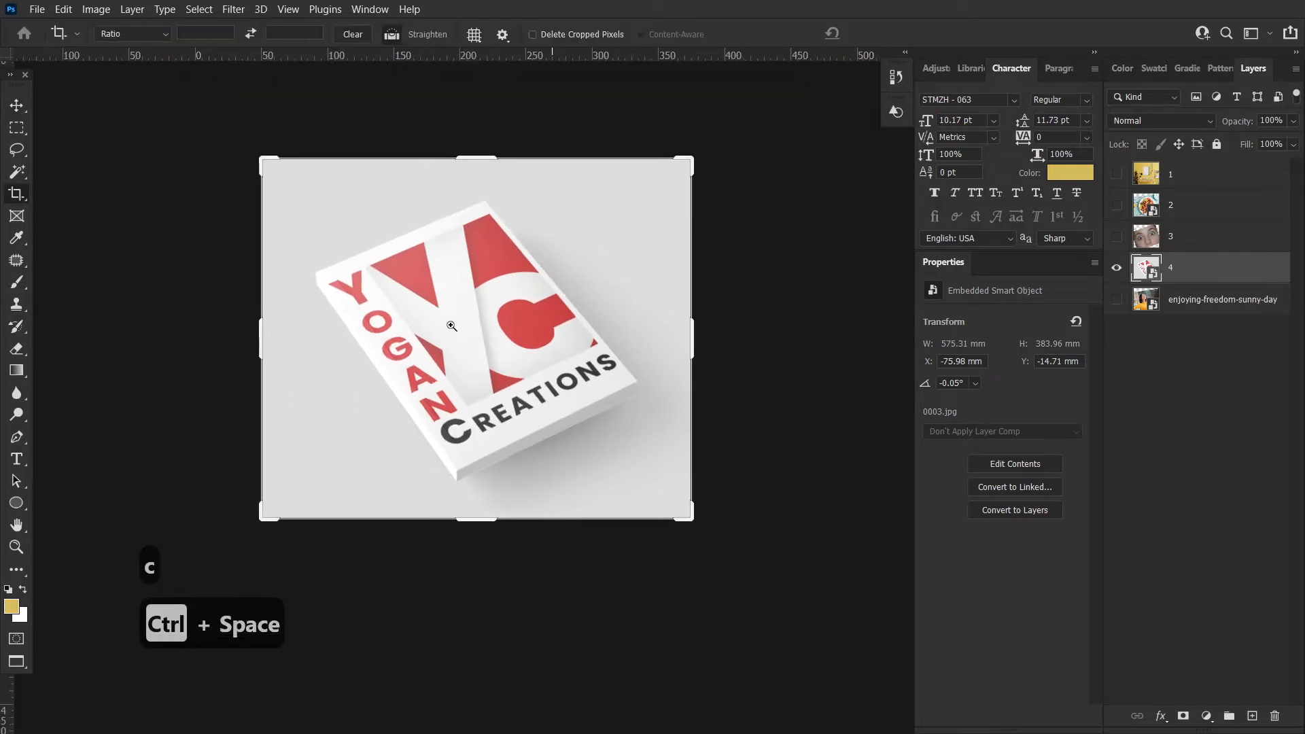
pyautogui.moveTo(481, 164); pyautogui.dragTo(480, 183)
pyautogui.moveTo(687, 338); pyautogui.dragTo(633, 330)
pyautogui.moveTo(303, 332); pyautogui.dragTo(338, 329)
pyautogui.moveTo(621, 342); pyautogui.dragTo(566, 342)
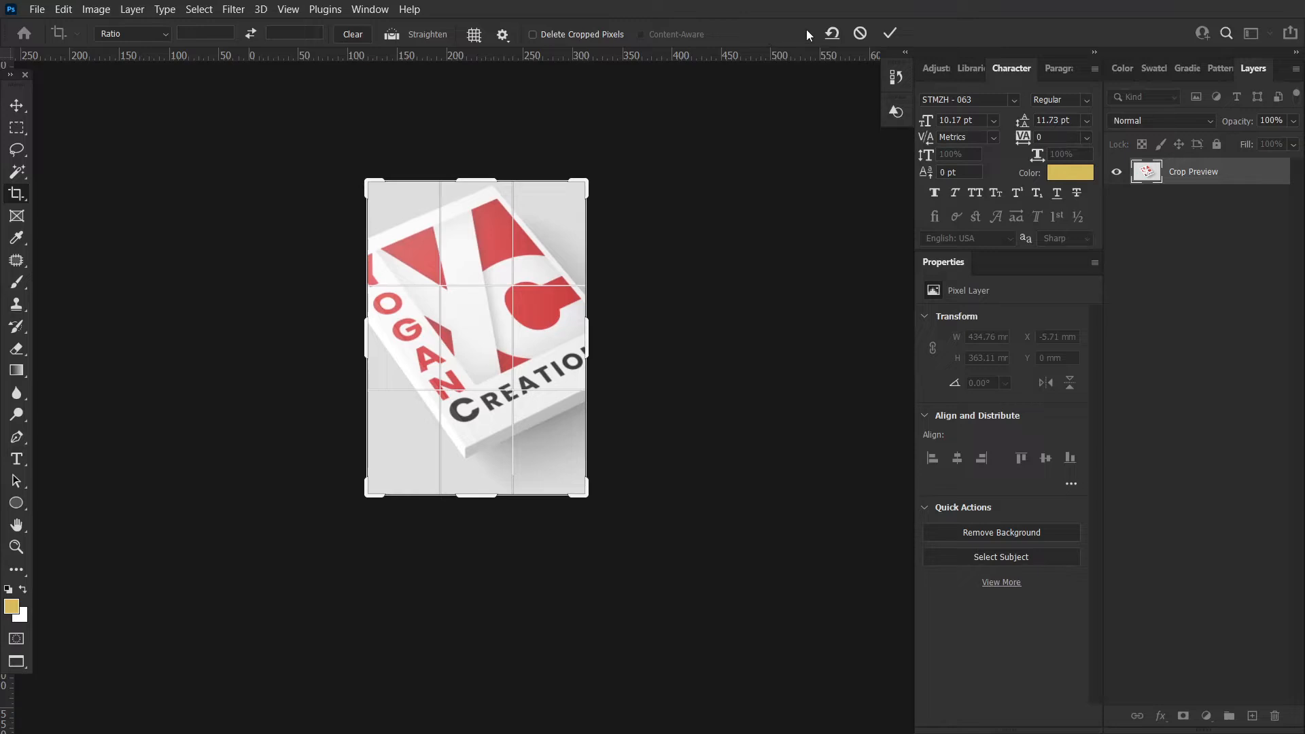
pyautogui.click(890, 32)
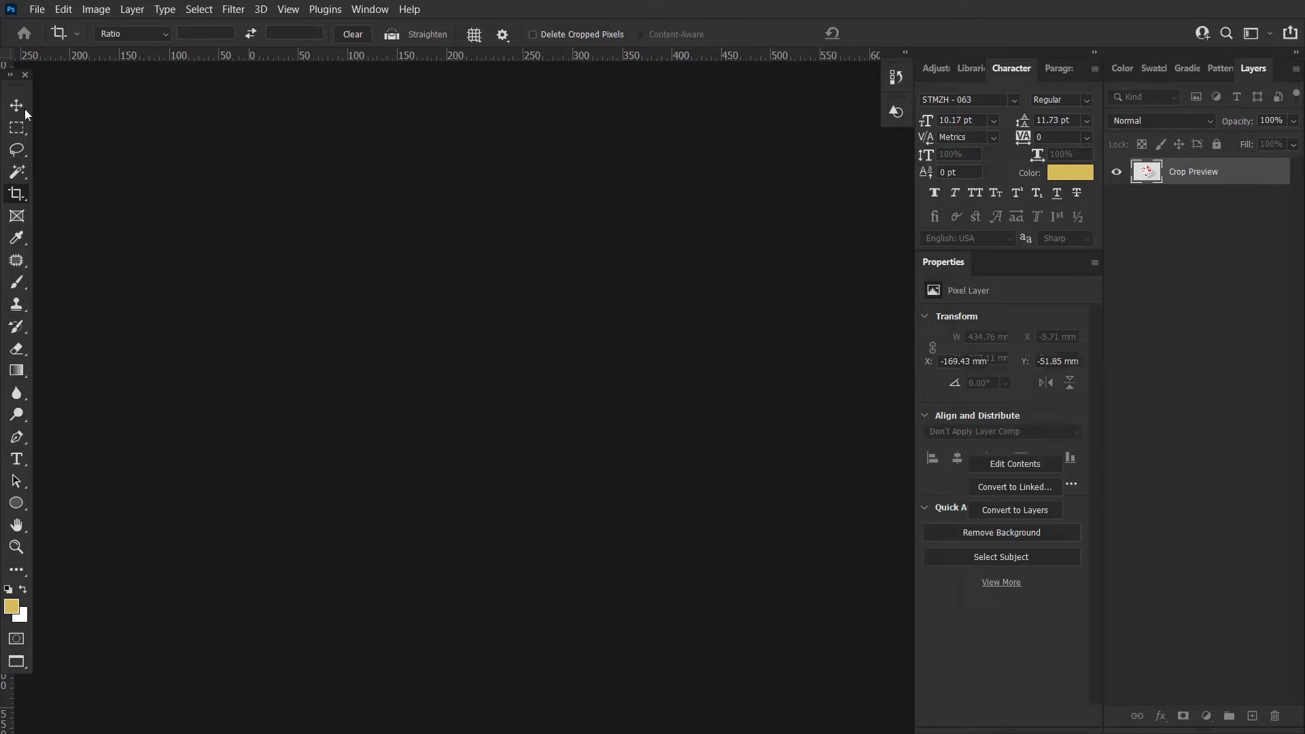
# Rotate and enlarge the book-cover layer with Free Transform to about 32 degrees, then commit
pyautogui.click(21, 108)
pyautogui.hotkey('ctrl', 'space')
pyautogui.moveTo(703, 390); pyautogui.dragTo(504, 378)
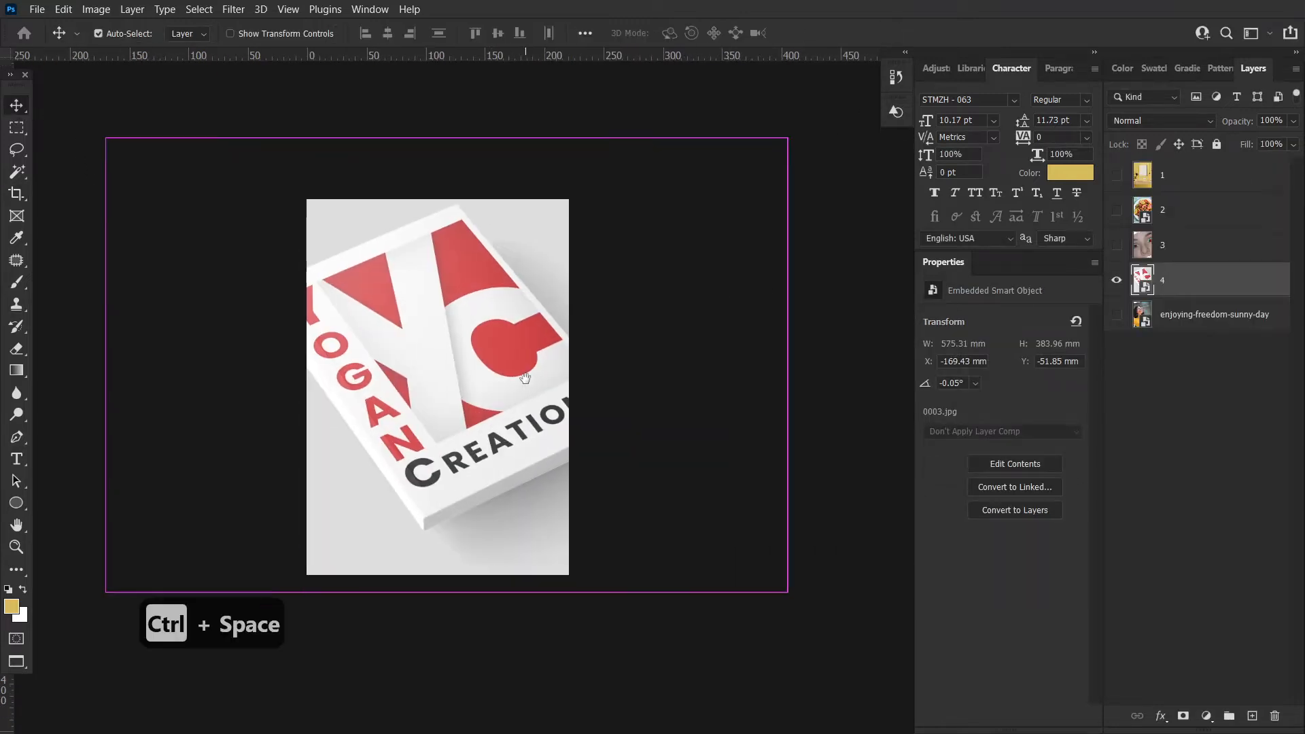
pyautogui.hotkey('ctrl', 't')
pyautogui.moveTo(809, 613); pyautogui.dragTo(592, 704)
pyautogui.moveTo(535, 386); pyautogui.dragTo(533, 413)
pyautogui.hotkey('ctrl', 'space')
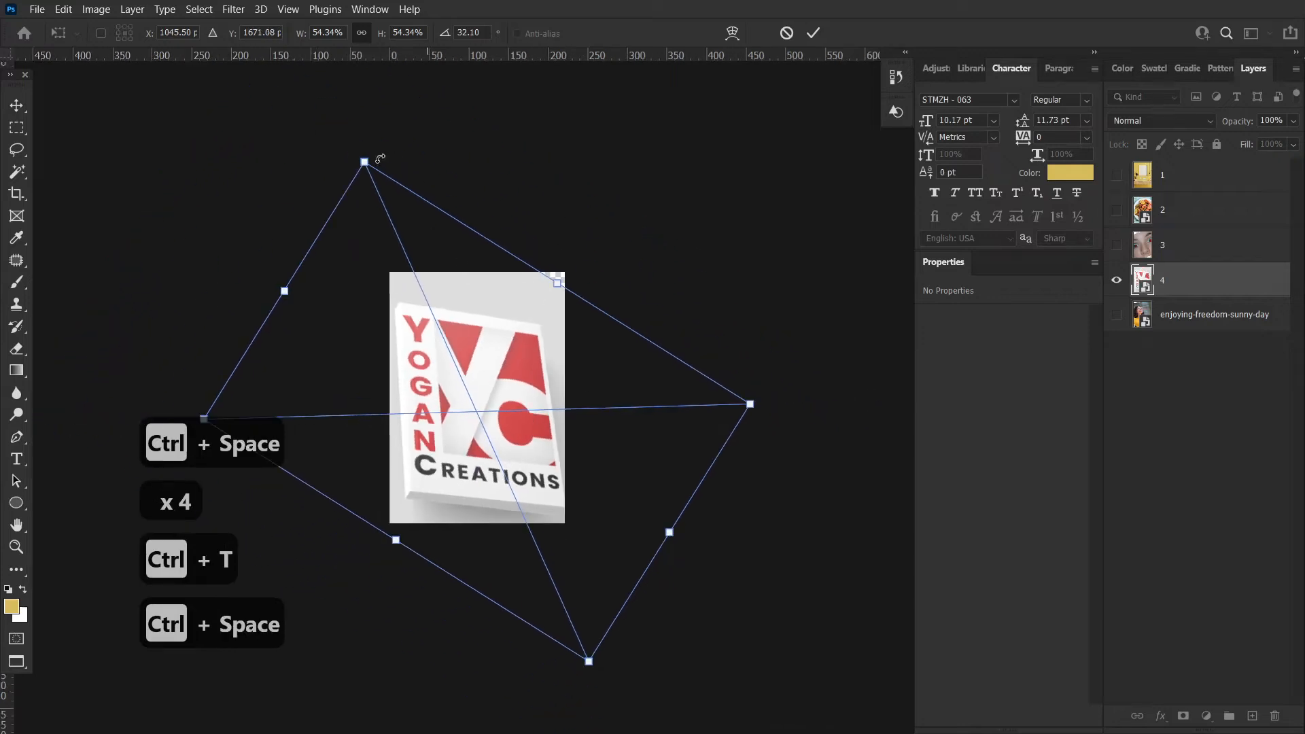
pyautogui.moveTo(364, 161); pyautogui.dragTo(356, 106)
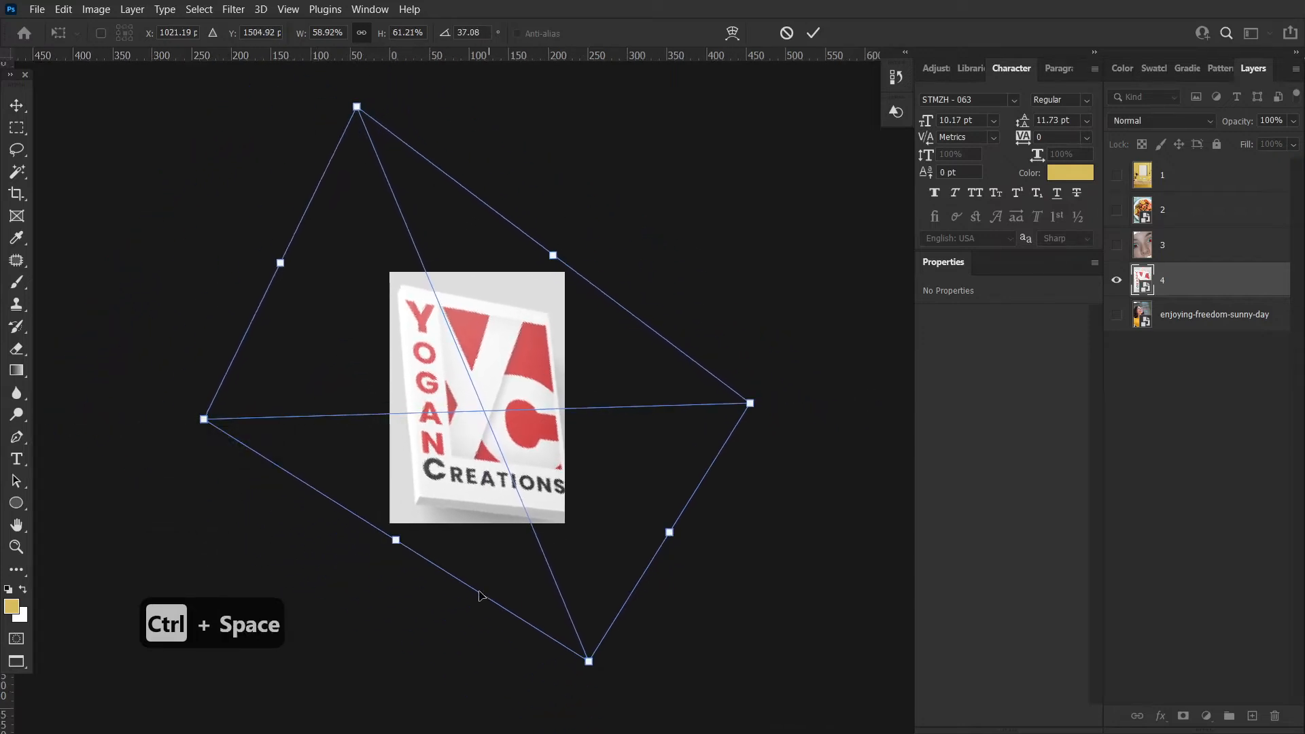
pyautogui.moveTo(208, 422); pyautogui.dragTo(90, 440)
pyautogui.moveTo(750, 403); pyautogui.dragTo(792, 335)
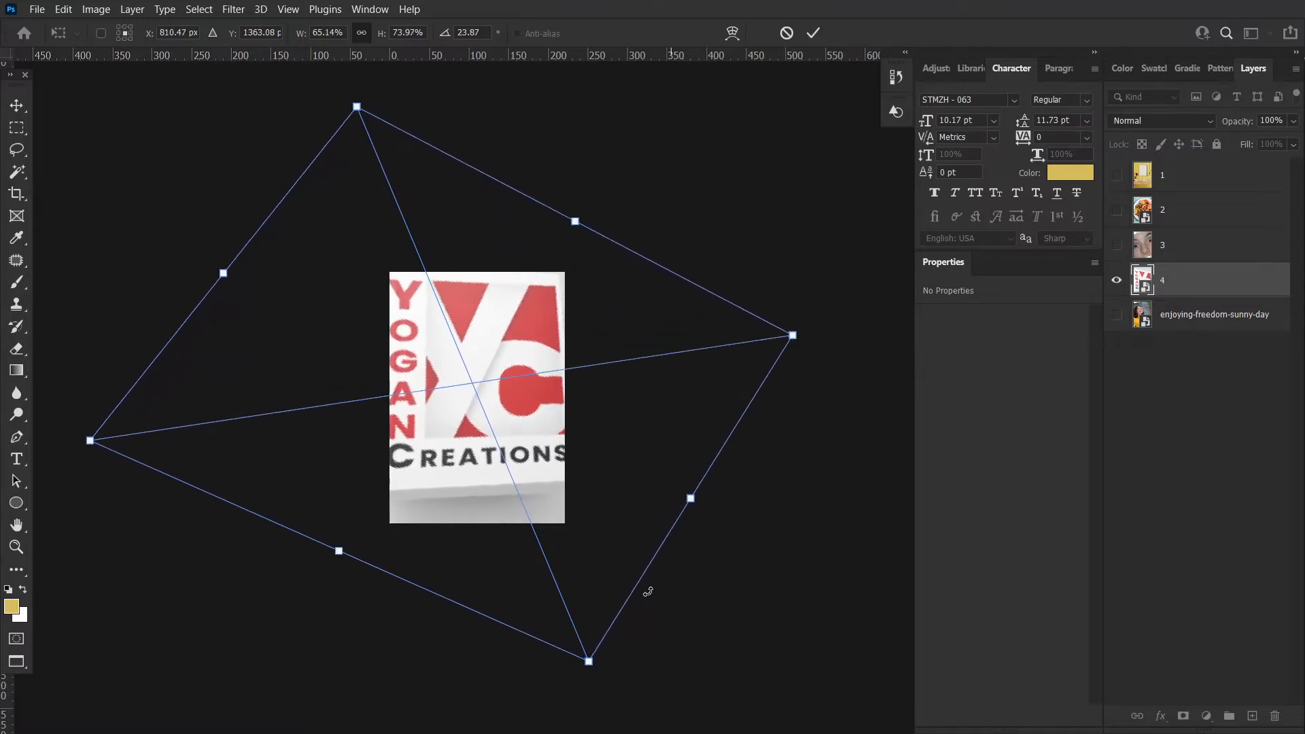
pyautogui.moveTo(589, 661); pyautogui.dragTo(609, 728)
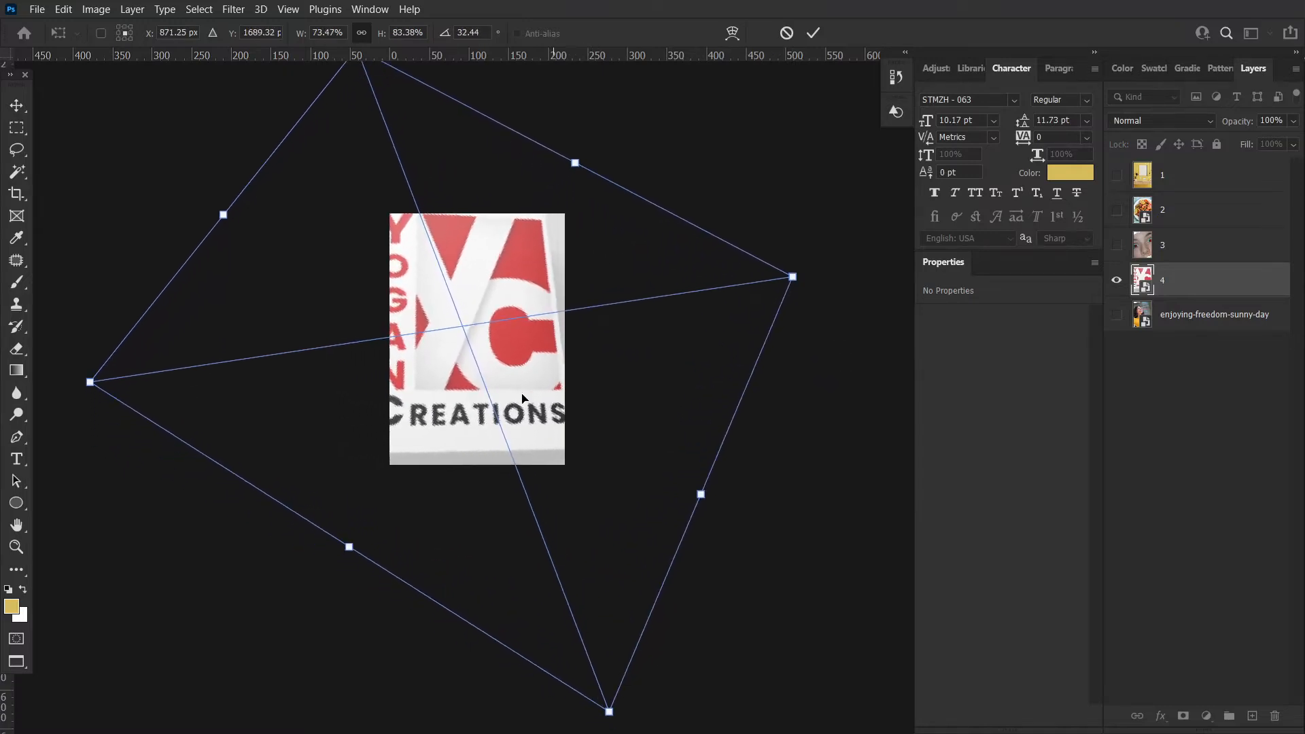
pyautogui.moveTo(792, 276); pyautogui.dragTo(833, 286)
pyautogui.press('Return')
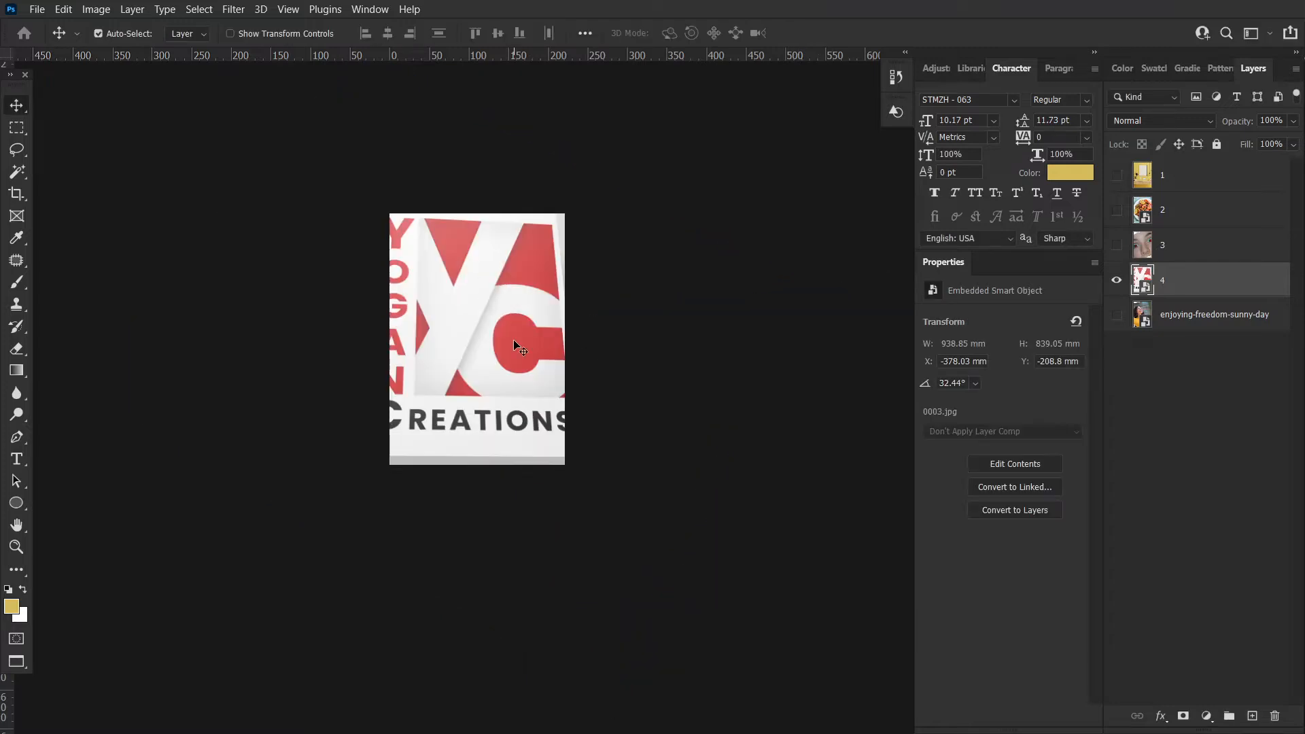
# Undo the rotation, scaling and the portrait crop
pyautogui.hotkey('ctrl', 'z')
pyautogui.hotkey('ctrl', 'z')
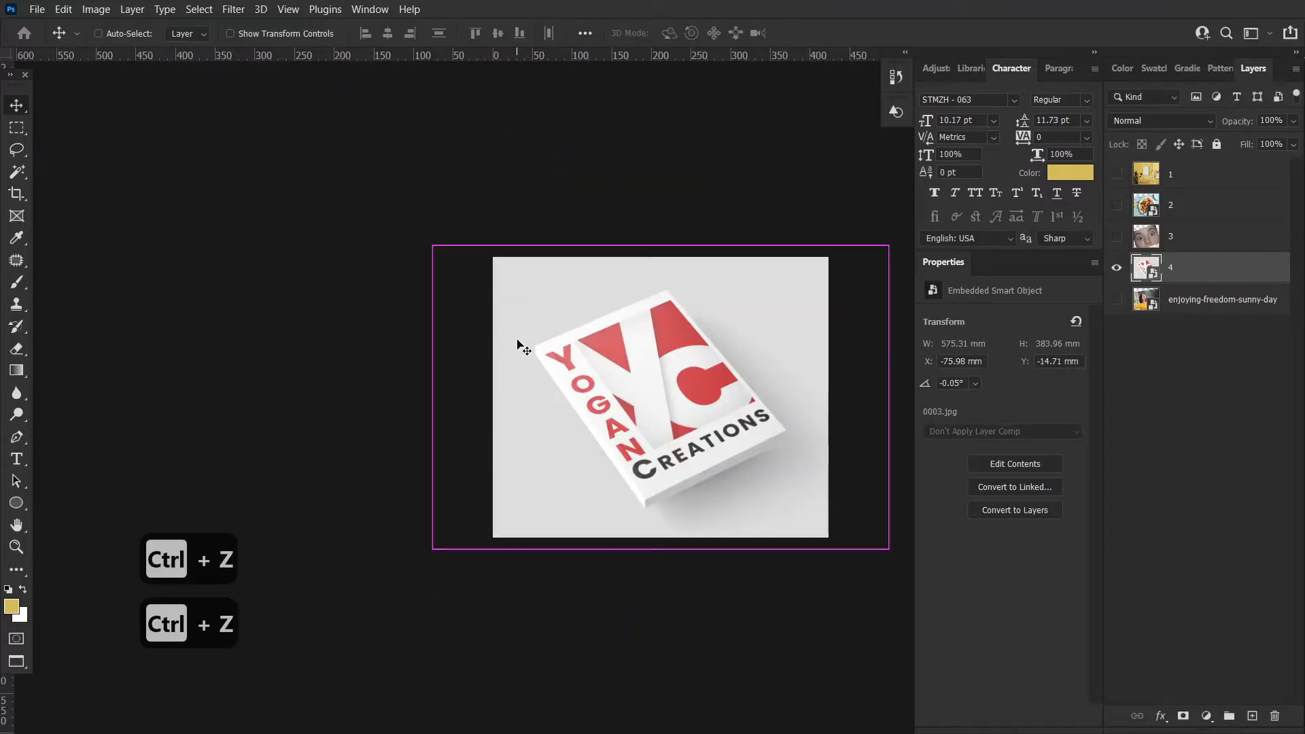
pyautogui.hotkey('ctrl', 'z')
pyautogui.hotkey('ctrl', 'z')
pyautogui.hotkey('ctrl', 'z')
pyautogui.hotkey('ctrl', 'z')
pyautogui.hotkey('ctrl', 'z')
pyautogui.hotkey('ctrl', 'z')
pyautogui.hotkey('ctrl', 'z')
pyautogui.hotkey('ctrl', 'z')
pyautogui.hotkey('ctrl', 'z')
pyautogui.hotkey('ctrl', 'z')
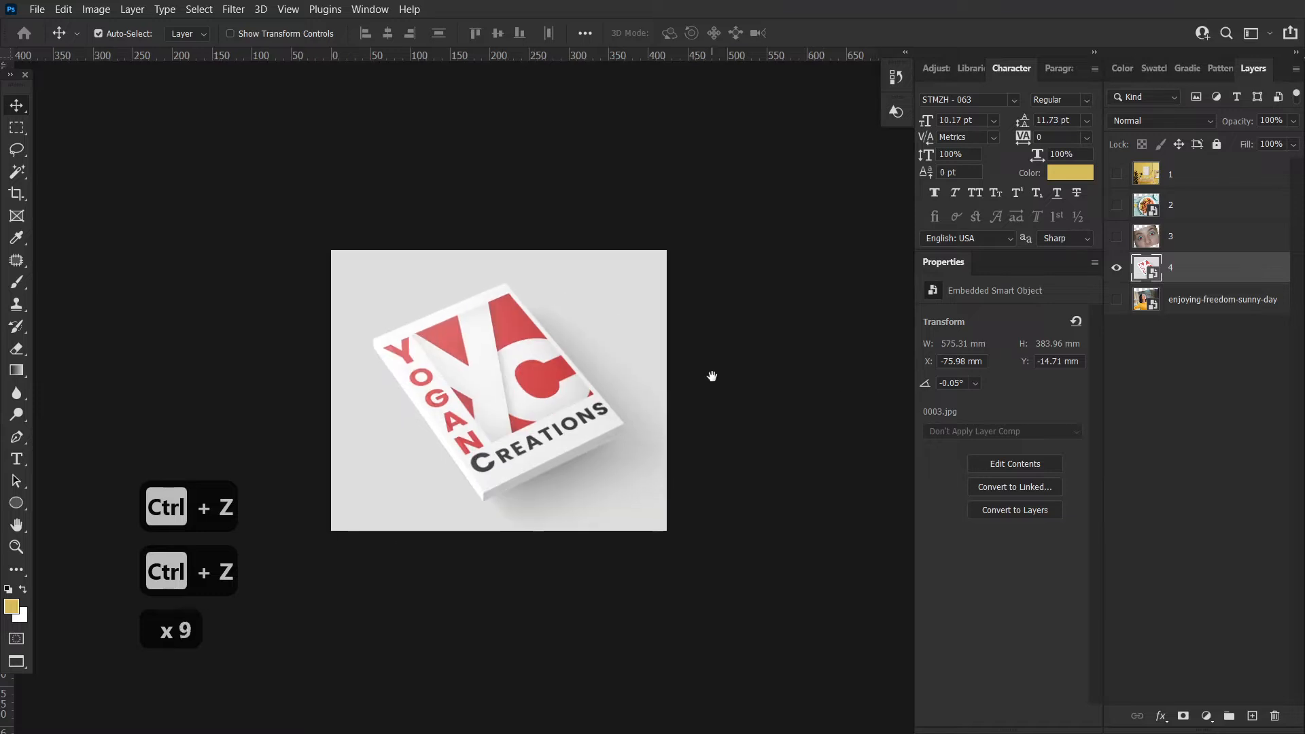
# Start a perspective crop with the Perspective Crop Tool by marking two corners of the book cover
pyautogui.click(18, 175)
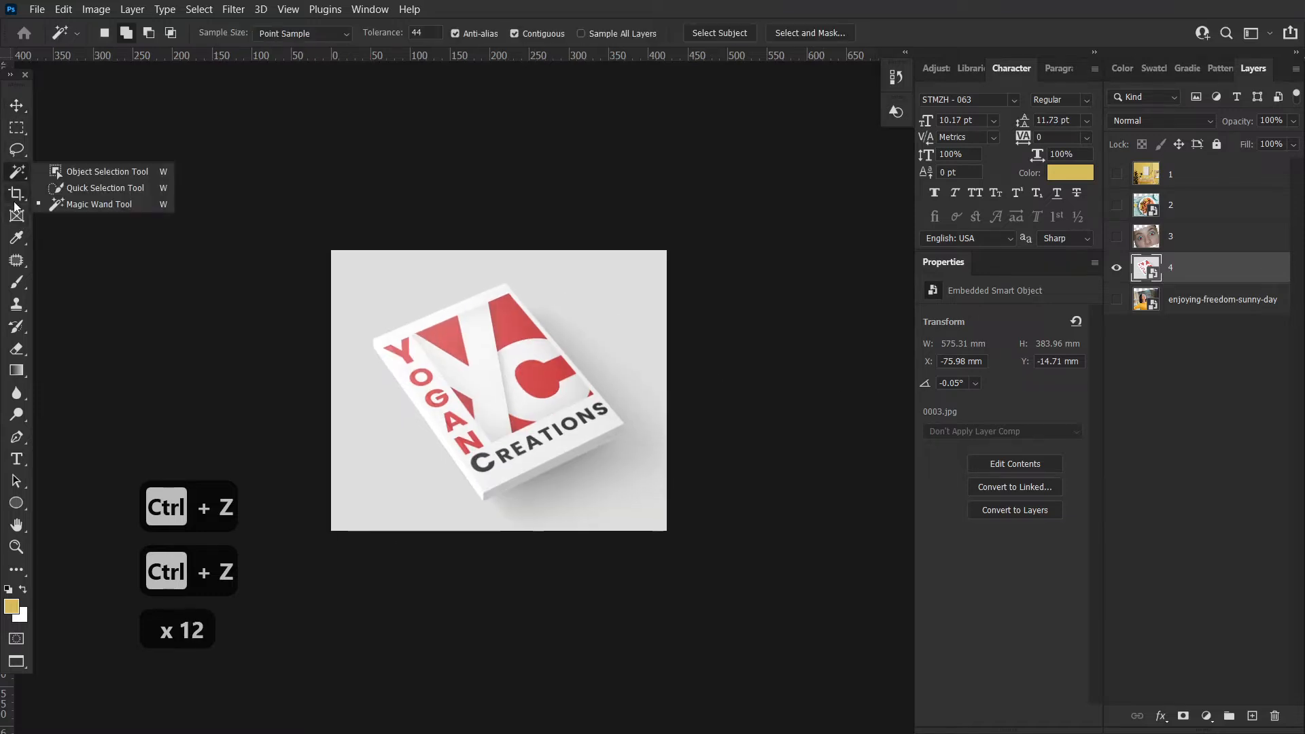
pyautogui.click(17, 194)
pyautogui.click(73, 209)
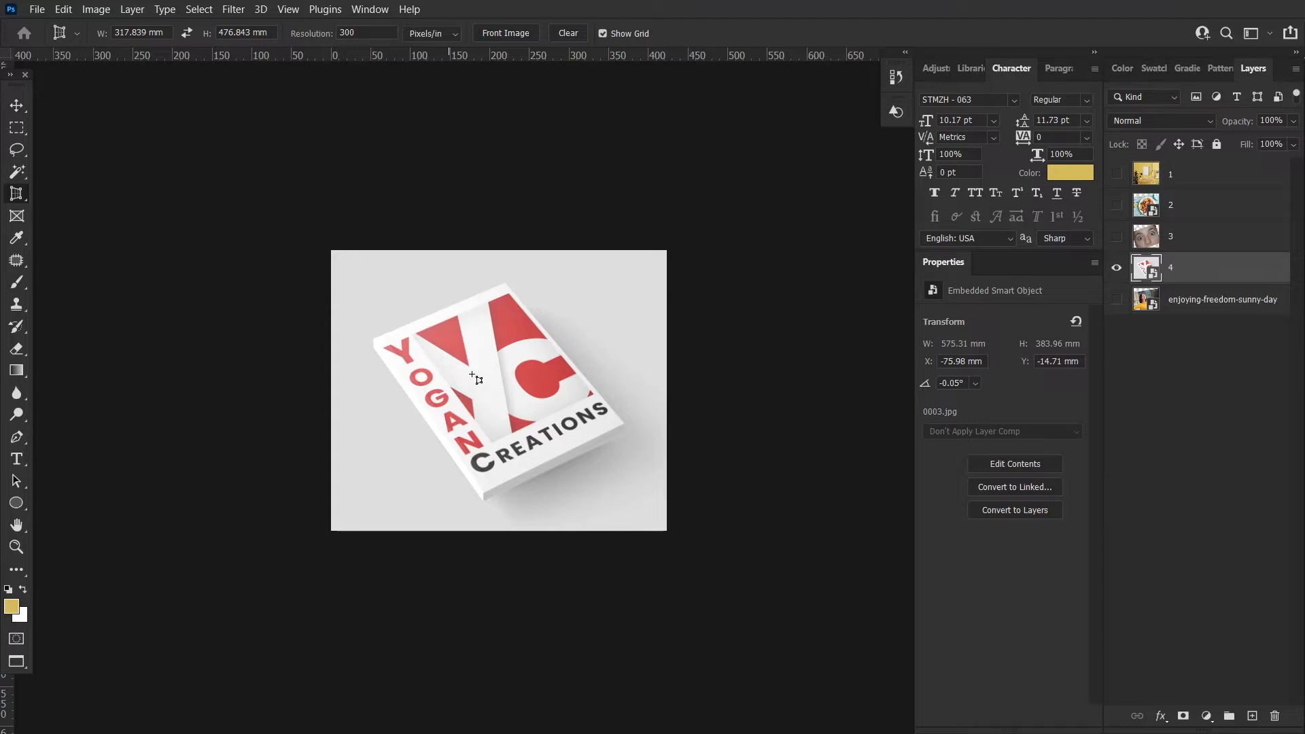
pyautogui.hotkey('ctrl', 'space')
pyautogui.moveTo(463, 365); pyautogui.dragTo(514, 364)
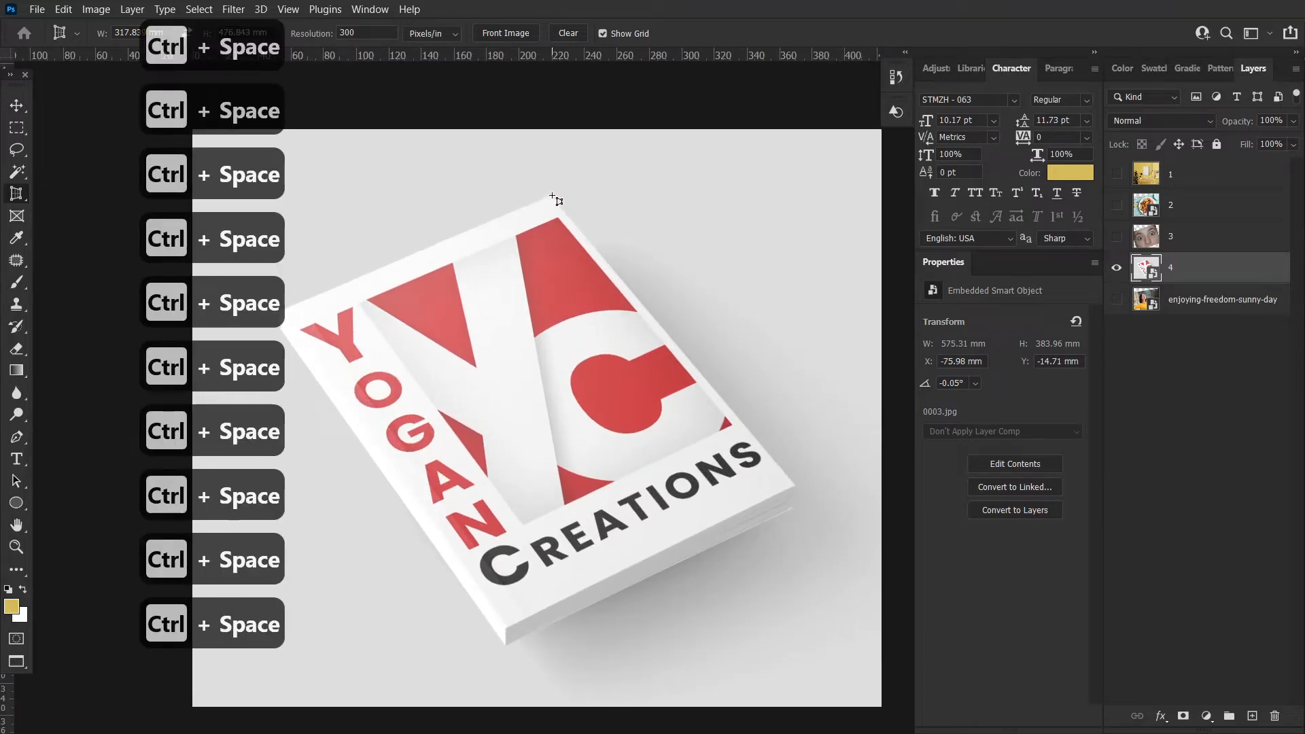
pyautogui.click(555, 198)
pyautogui.click(670, 297)
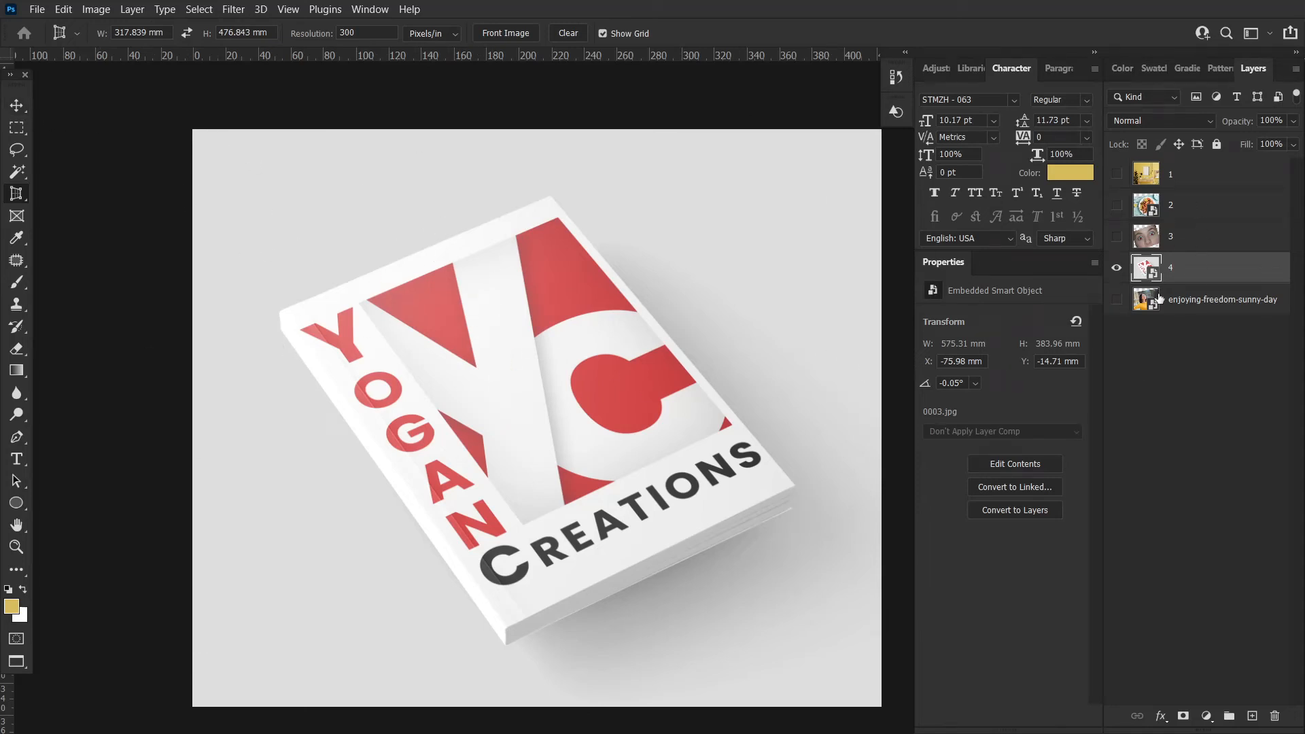
# Open the book layer's smart object and perspective-crop its cover by placing and adjusting points on all four corners
pyautogui.doubleClick(1146, 270)
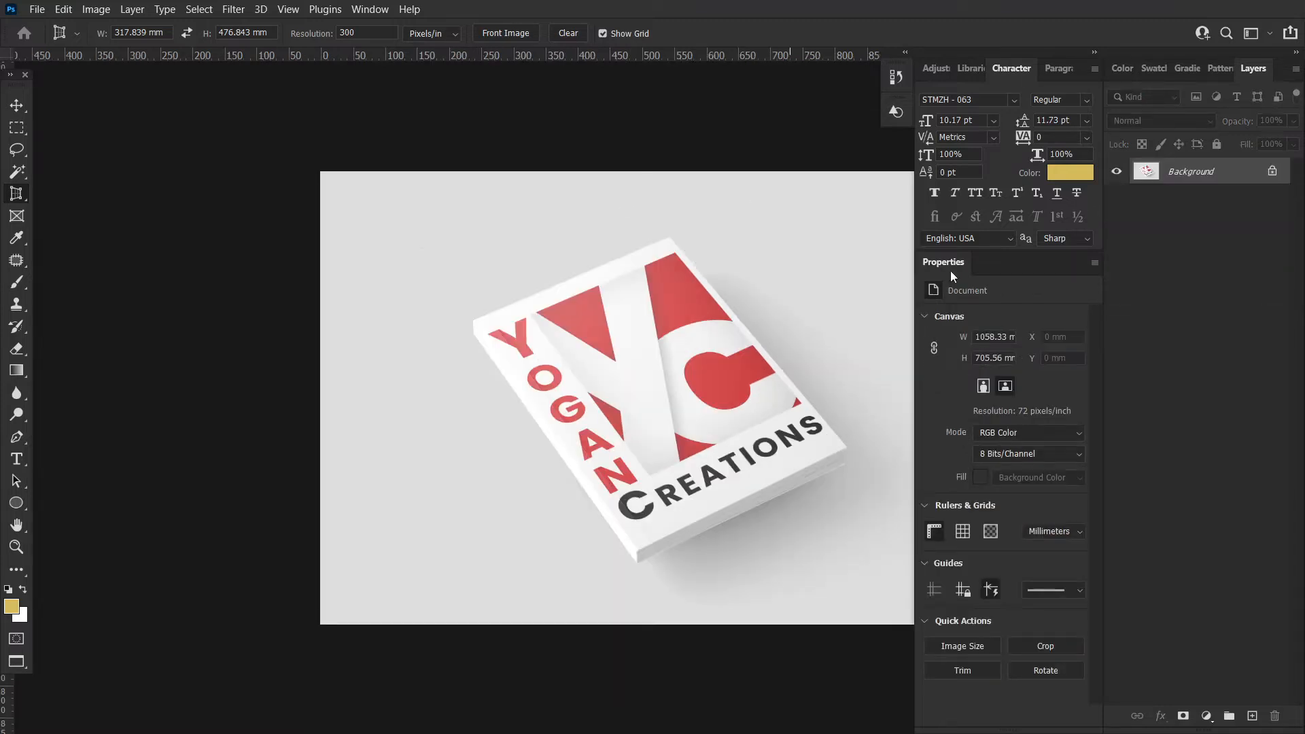
pyautogui.hscroll(19, 745, 330)
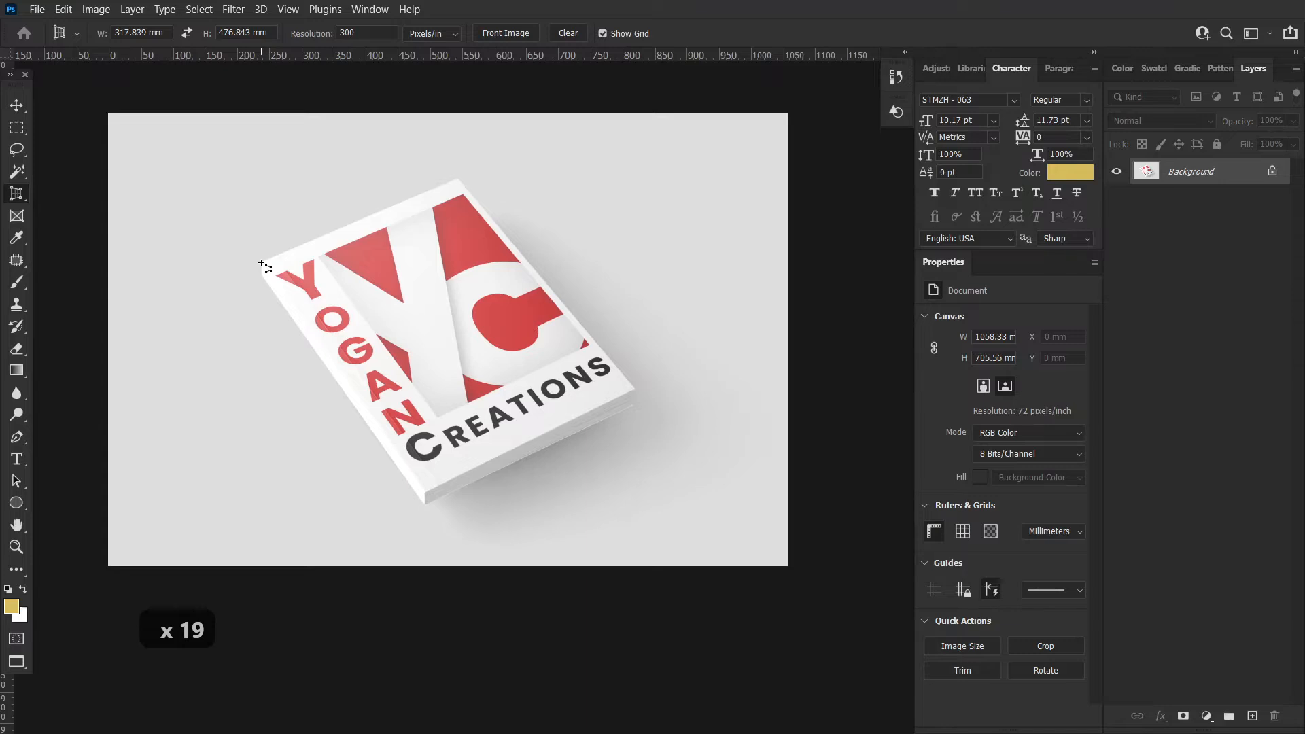
pyautogui.click(459, 180)
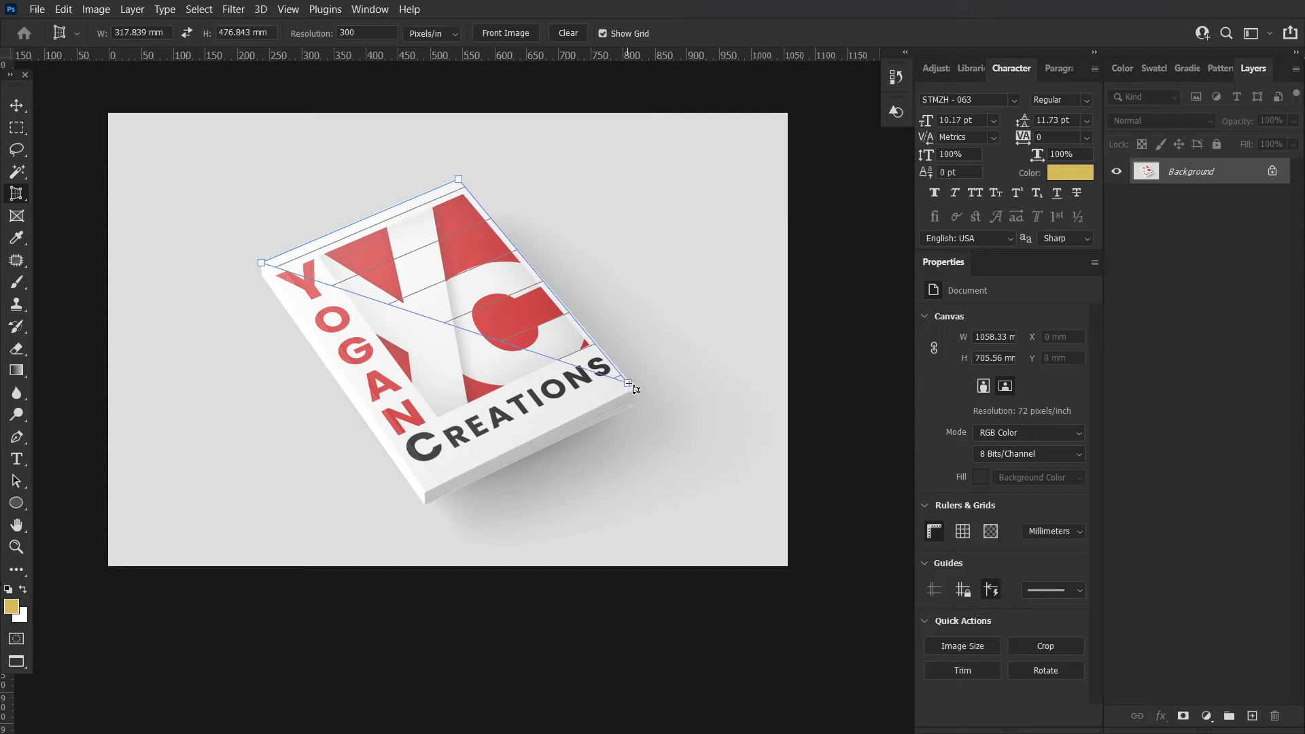
pyautogui.click(634, 389)
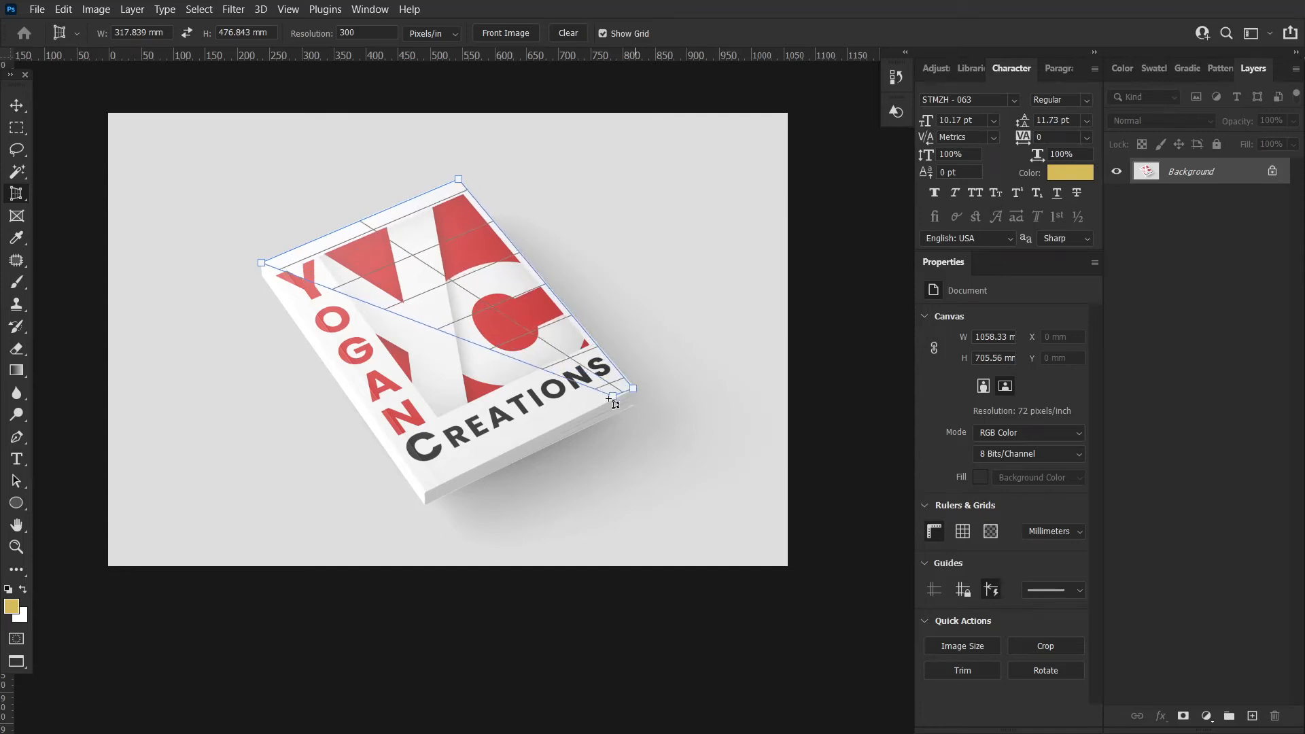
pyautogui.click(426, 491)
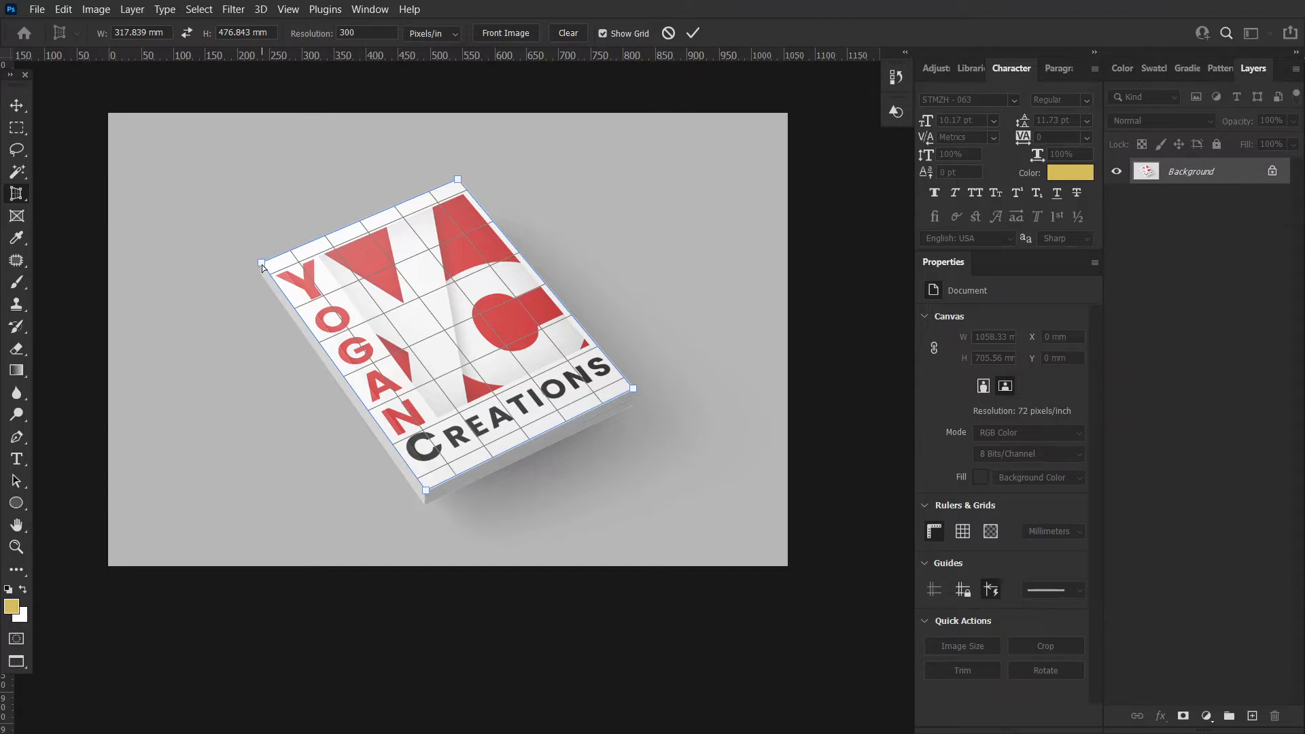
pyautogui.moveTo(262, 265); pyautogui.dragTo(260, 263)
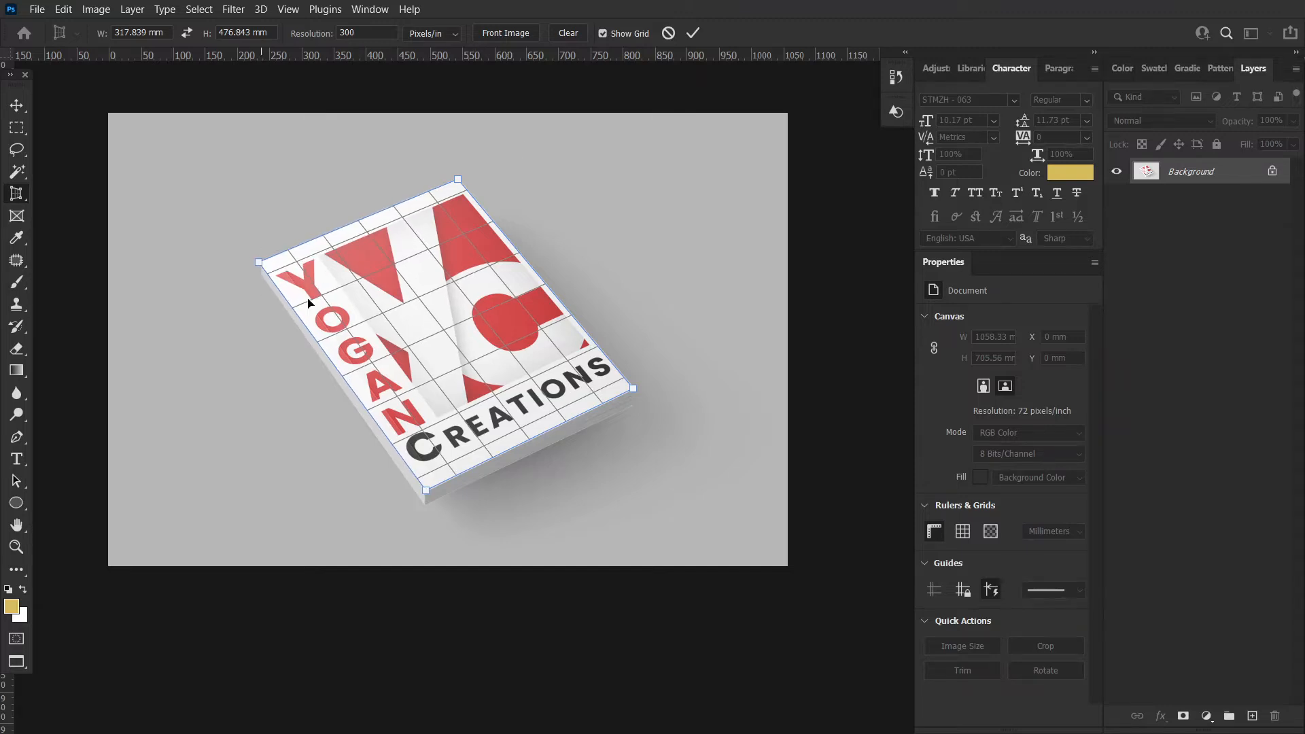
pyautogui.moveTo(428, 492); pyautogui.dragTo(428, 489)
pyautogui.moveTo(631, 385); pyautogui.dragTo(636, 391)
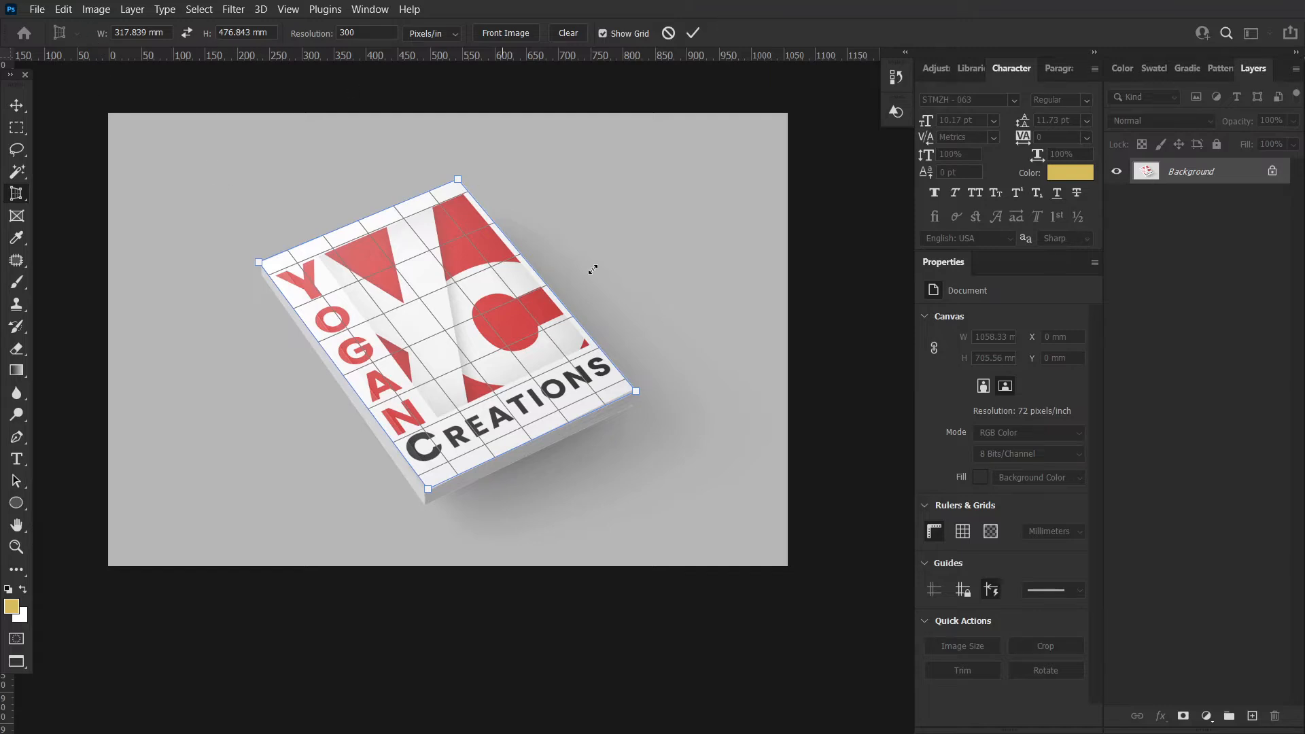
pyautogui.click(693, 34)
pyautogui.hotkey('ctrl', 'space')
pyautogui.keyDown('ctrl'); pyautogui.moveTo(656, 380); pyautogui.dragTo(586, 358); pyautogui.keyUp('ctrl')
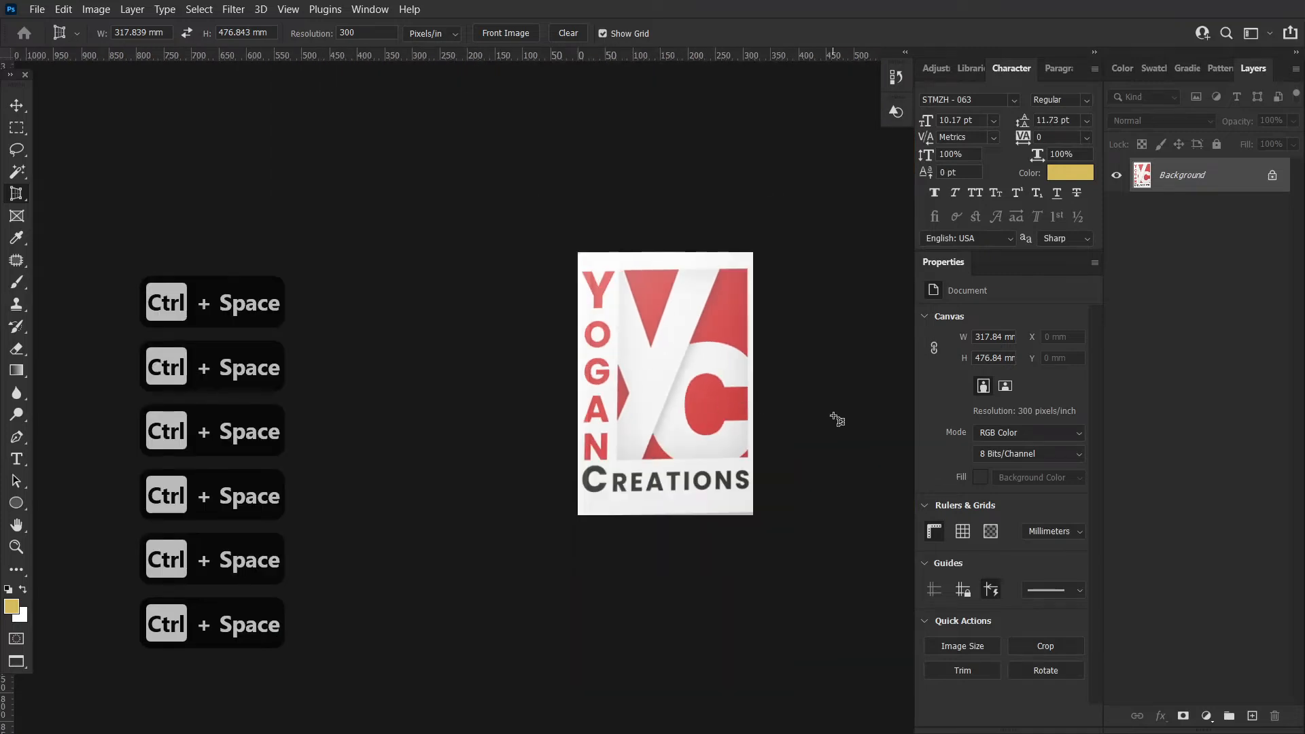
pyautogui.click(19, 106)
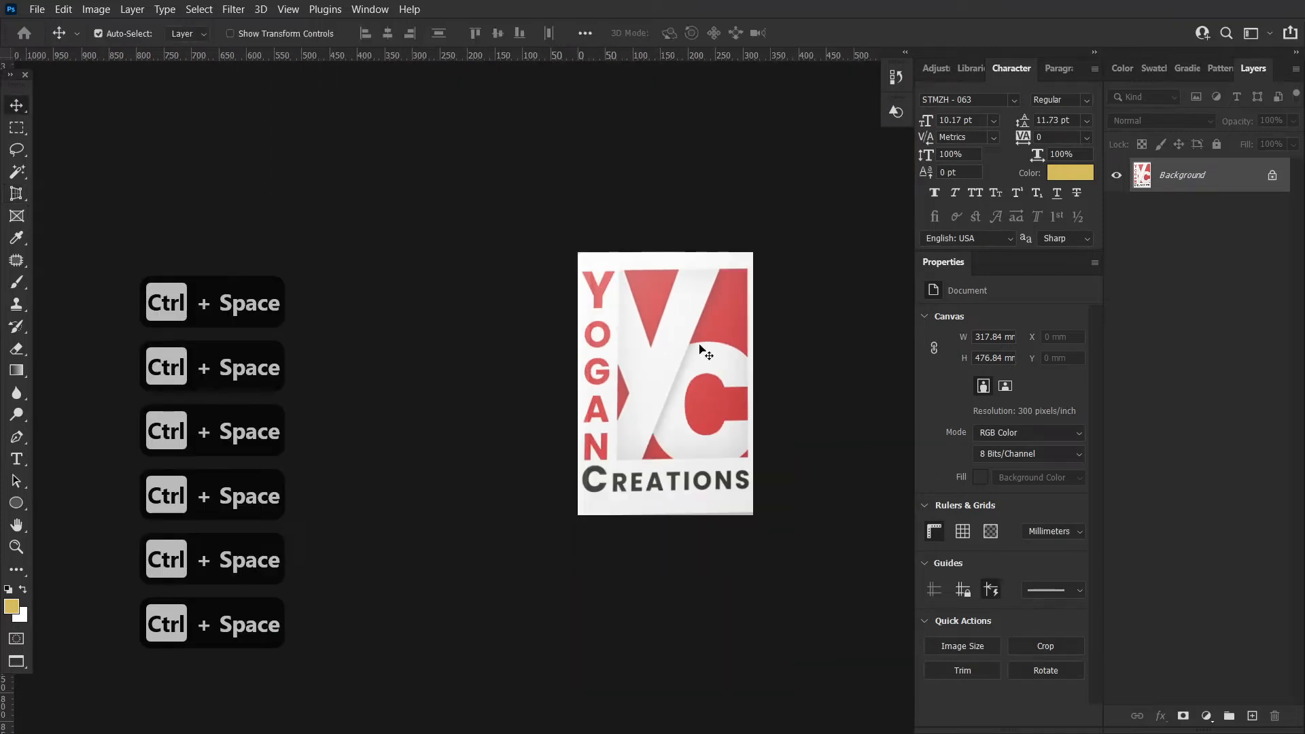
# Switch from the Crop tool group to the Frame Tool
pyautogui.hotkey('ctrl', 'space')
pyautogui.moveTo(743, 431)
pyautogui.mouseDown()
pyautogui.moveTo(775, 428)
pyautogui.moveTo(759, 427)
pyautogui.mouseUp()
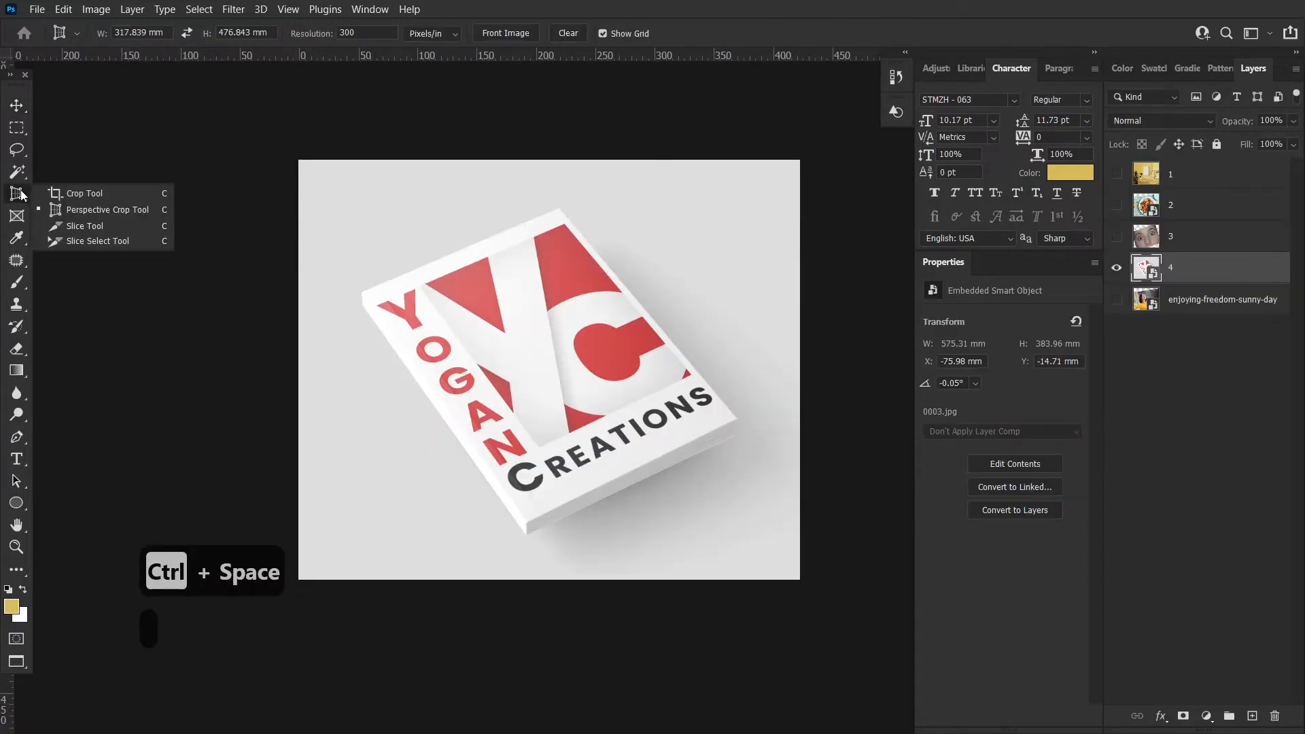
pyautogui.click(15, 197)
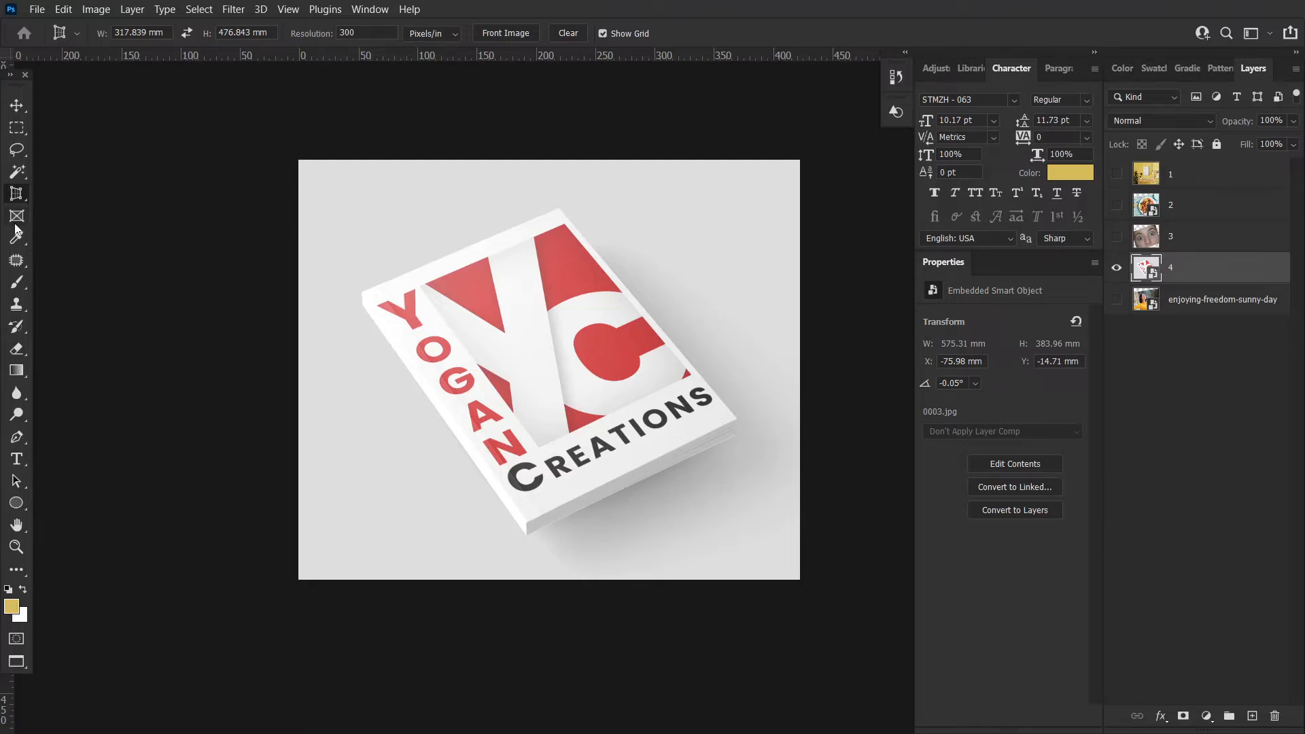
pyautogui.click(16, 217)
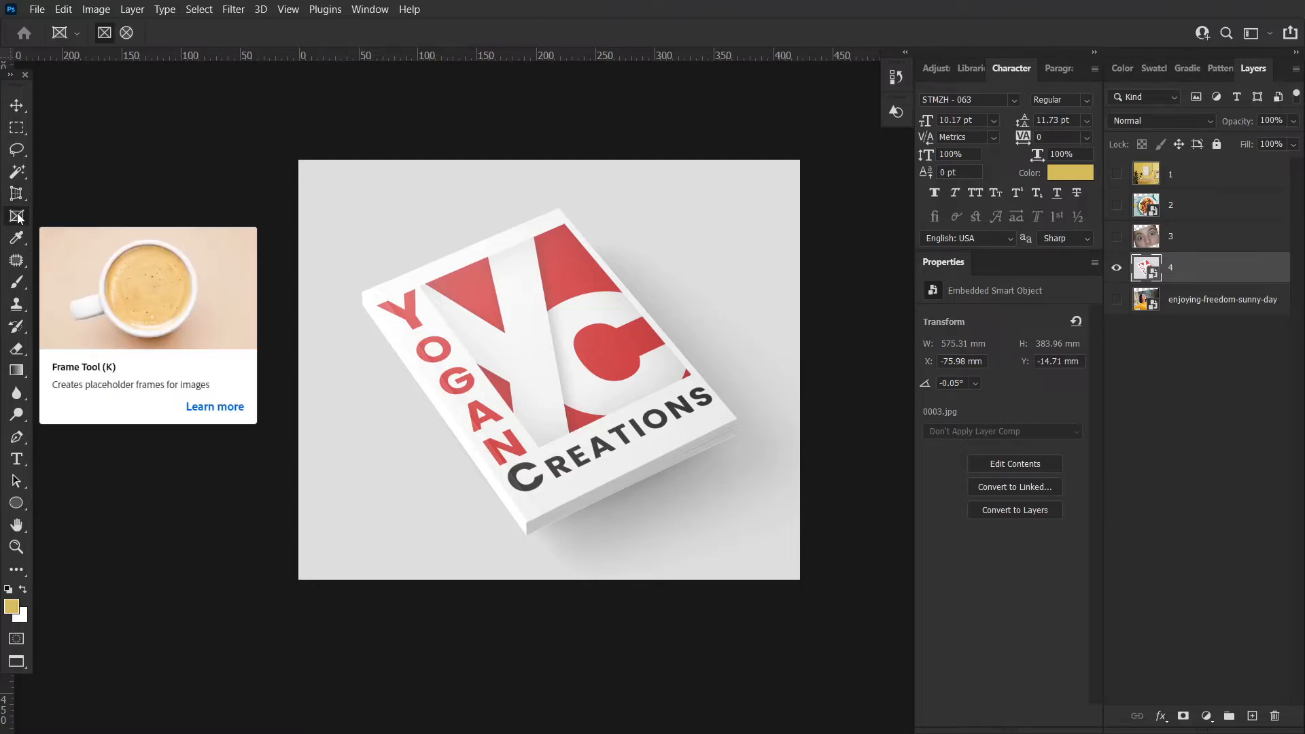
# Hide the book-cover layer 4 and show the yellow room layer 1
pyautogui.click(1116, 267)
pyautogui.click(1117, 175)
pyautogui.hotkey('ctrl', 'space')
pyautogui.keyDown('ctrl'); pyautogui.moveTo(642, 325); pyautogui.dragTo(707, 359); pyautogui.keyUp('ctrl')
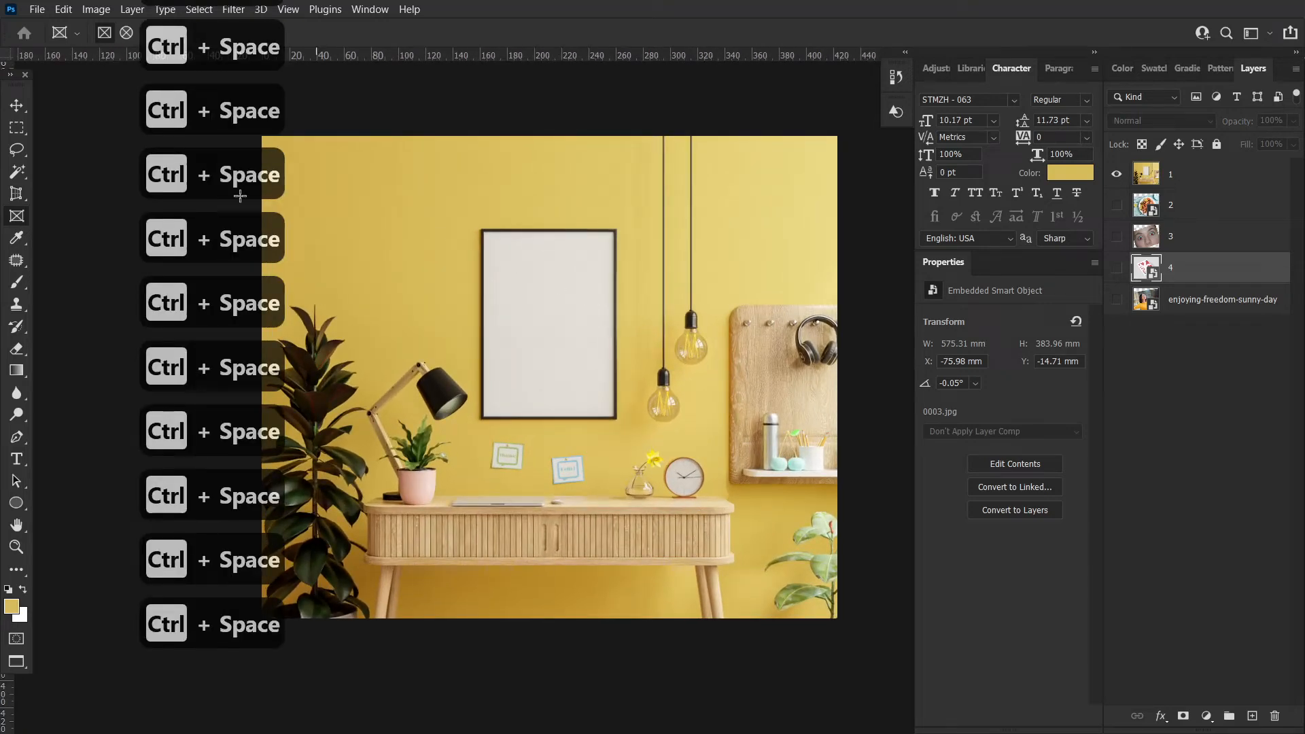
# Move the enjoying-freedom-sunny-day photo layer to the top of the stack and make it visible
pyautogui.click(17, 106)
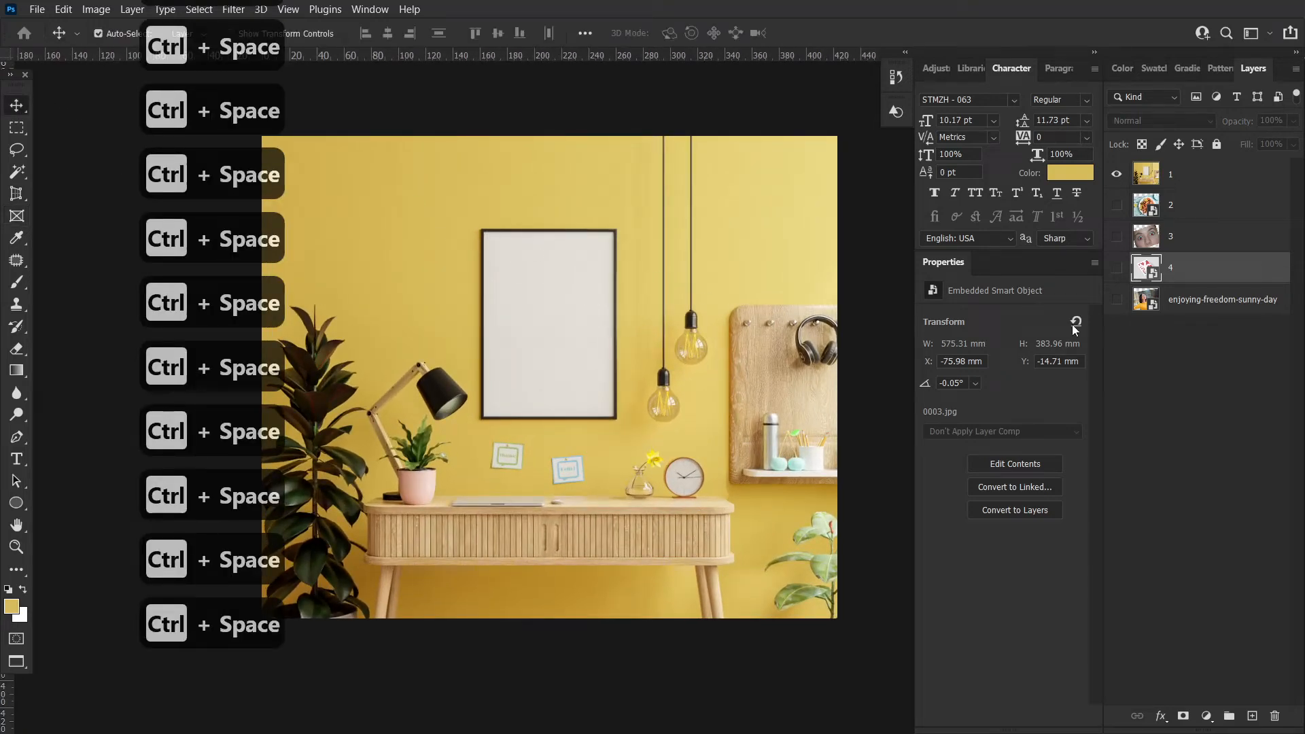
pyautogui.moveTo(1189, 300); pyautogui.dragTo(1200, 163)
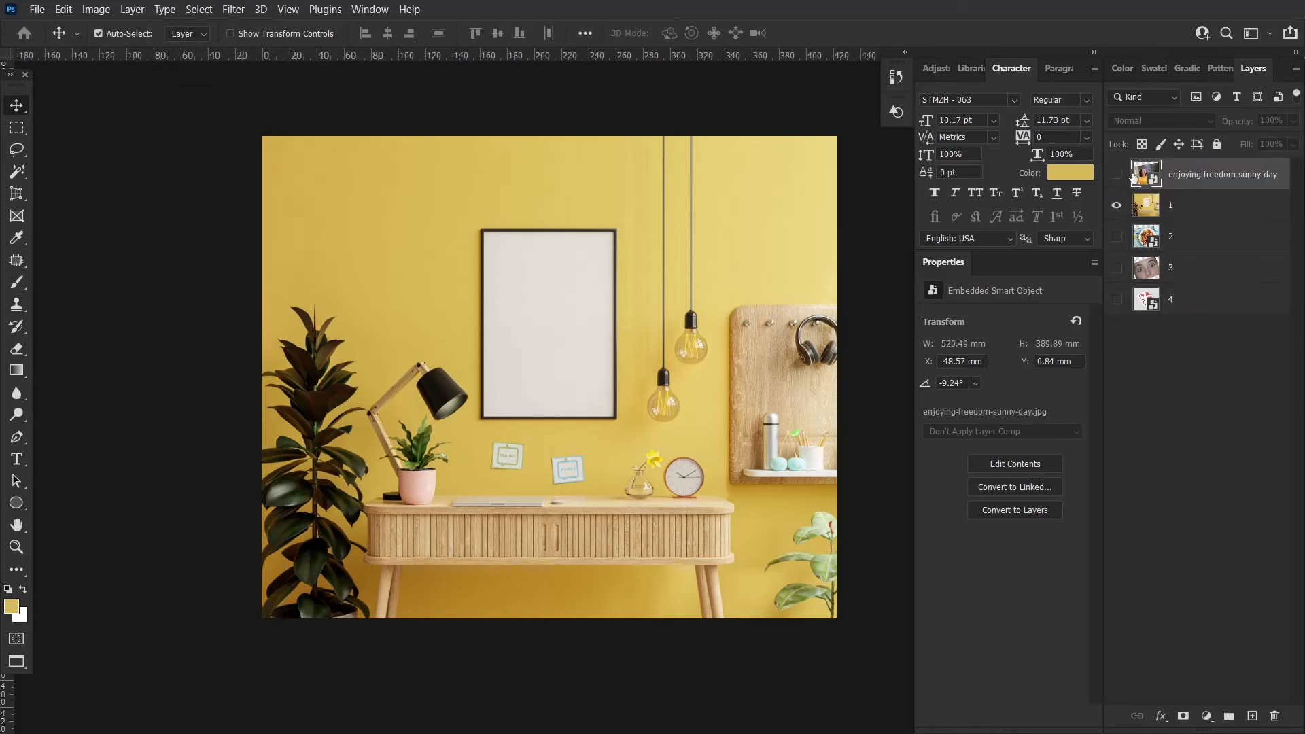
pyautogui.click(1118, 176)
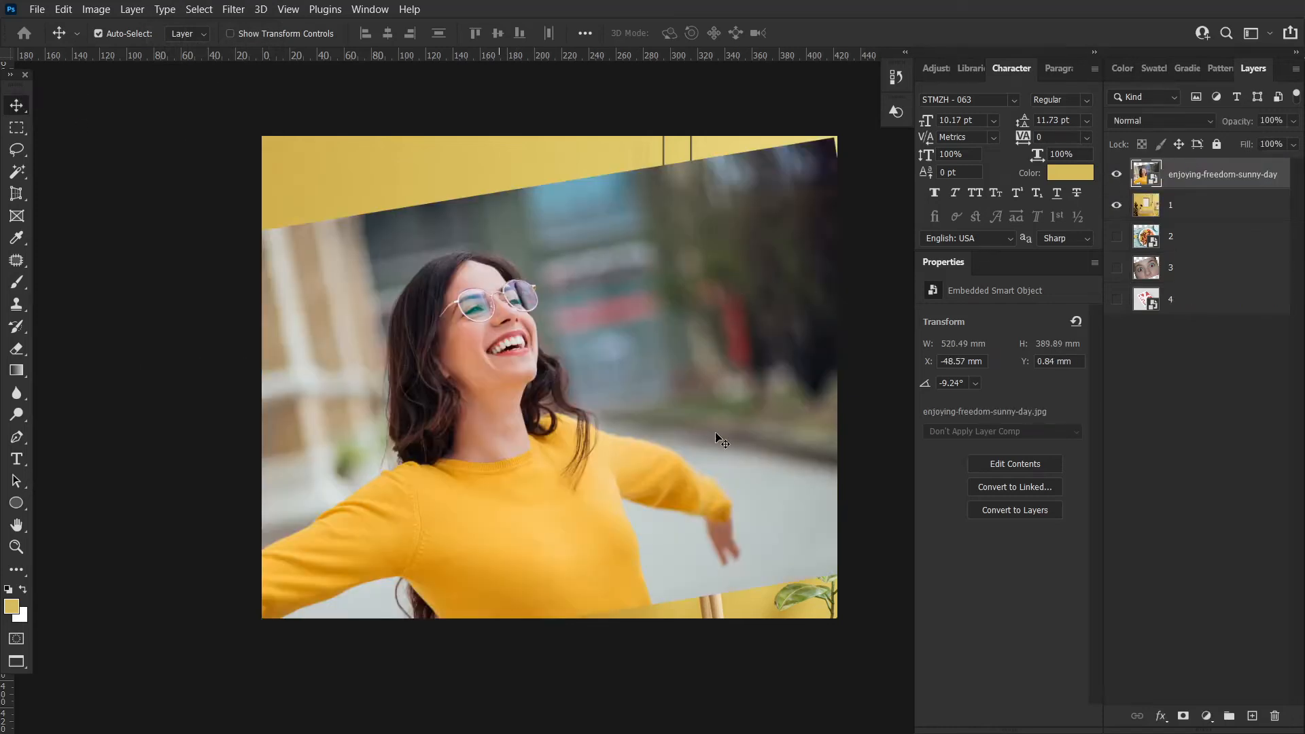
# Straighten and scale the photo layer to about 93% with Free Transform so it sits over the canvas
pyautogui.hotkey('ctrl', 'space')
pyautogui.moveTo(717, 435); pyautogui.dragTo(682, 446)
pyautogui.hotkey('ctrl', 't')
pyautogui.moveTo(856, 198); pyautogui.dragTo(865, 252)
pyautogui.moveTo(692, 386); pyautogui.dragTo(747, 289)
pyautogui.moveTo(900, 532); pyautogui.dragTo(912, 490)
pyautogui.moveTo(782, 394); pyautogui.dragTo(765, 440)
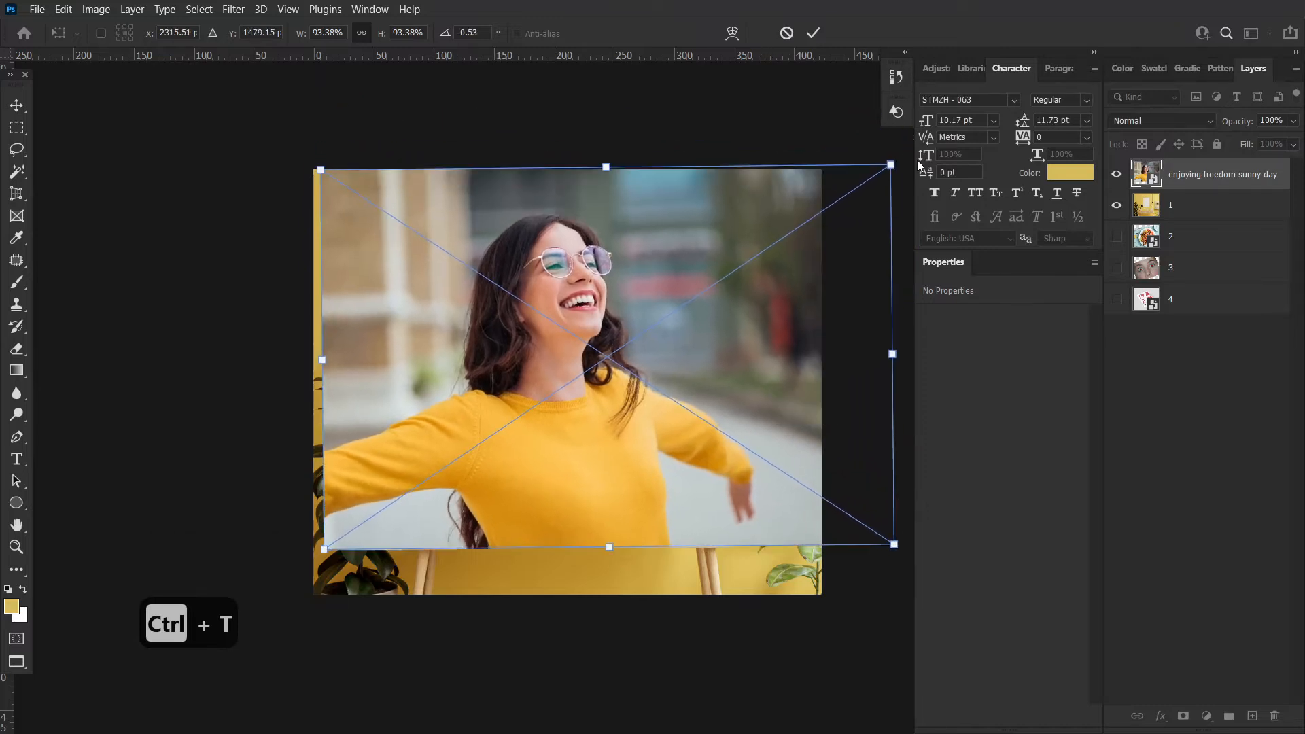
pyautogui.moveTo(892, 165); pyautogui.dragTo(889, 168)
pyautogui.click(16, 127)
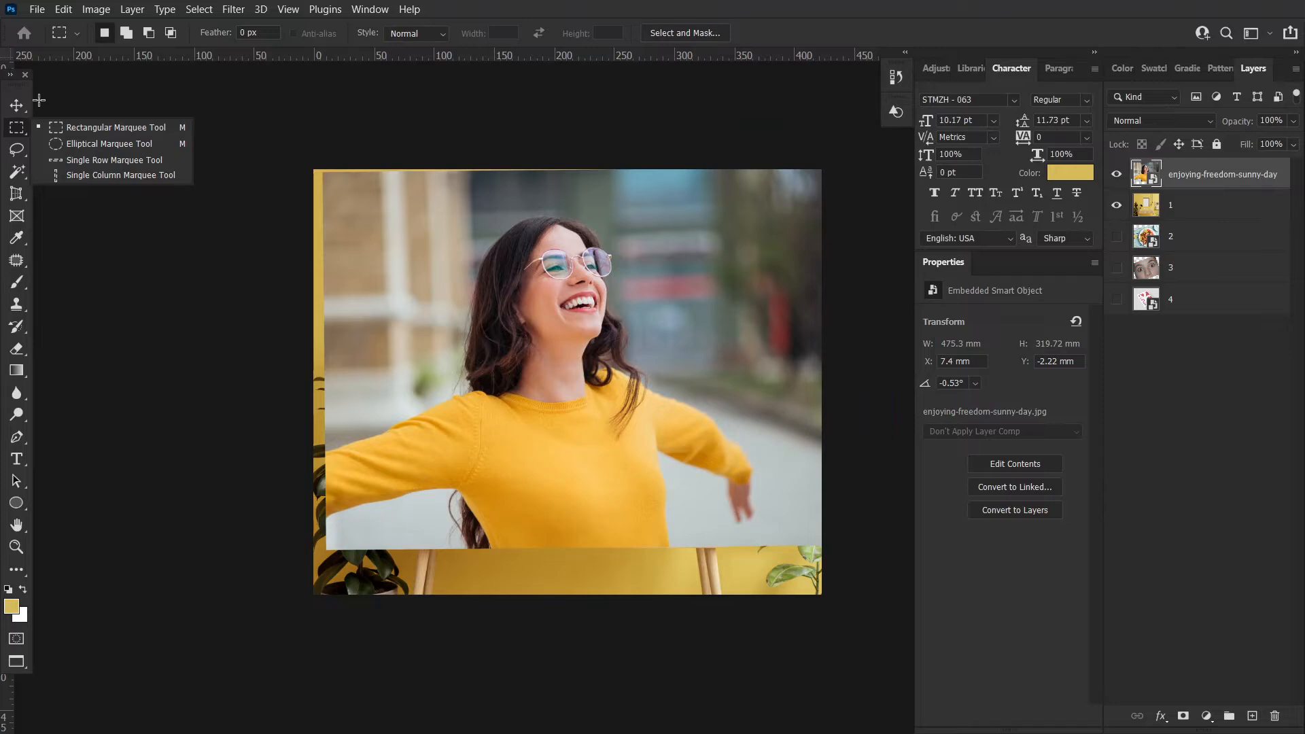
pyautogui.hotkey('ctrl', 't')
pyautogui.moveTo(906, 561); pyautogui.dragTo(903, 568)
pyautogui.press('Return')
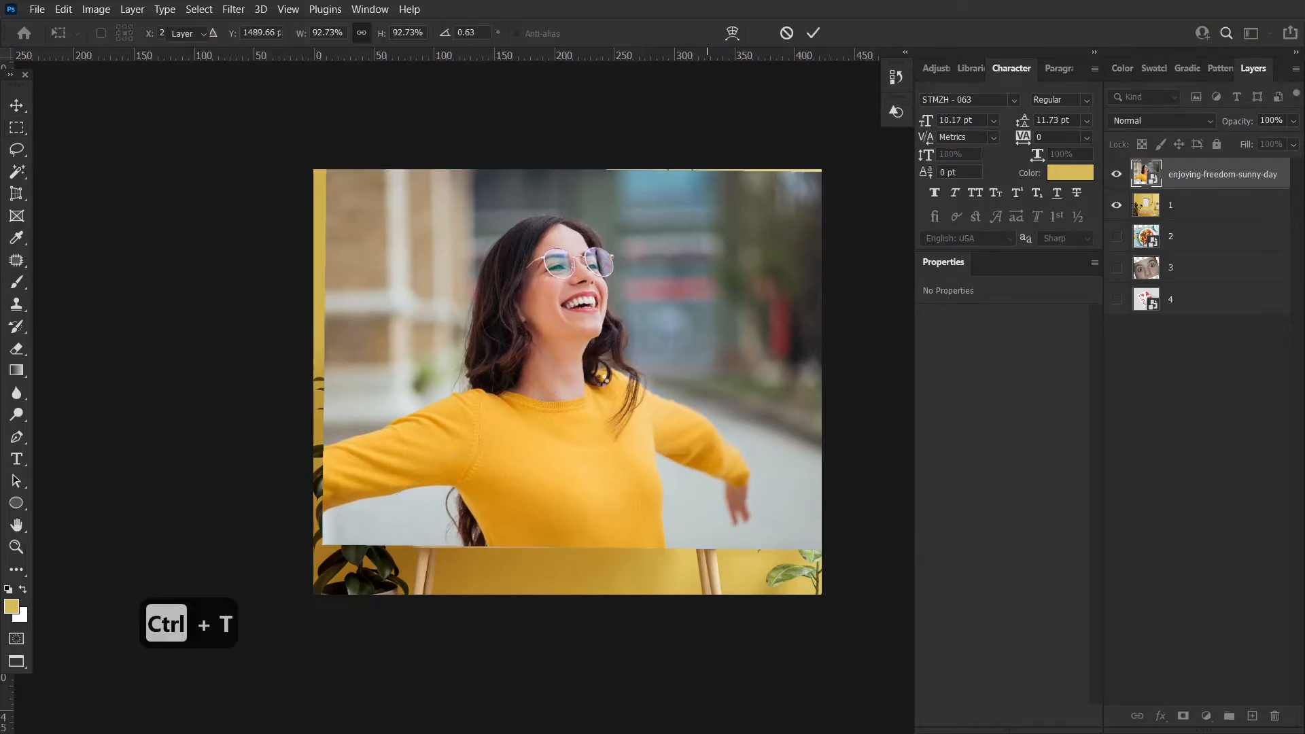
# Mask the photo to a marquee selection around the empty picture frame and scale it into the frame
pyautogui.moveTo(441, 208); pyautogui.dragTo(667, 509)
pyautogui.click(1182, 716)
pyautogui.click(17, 106)
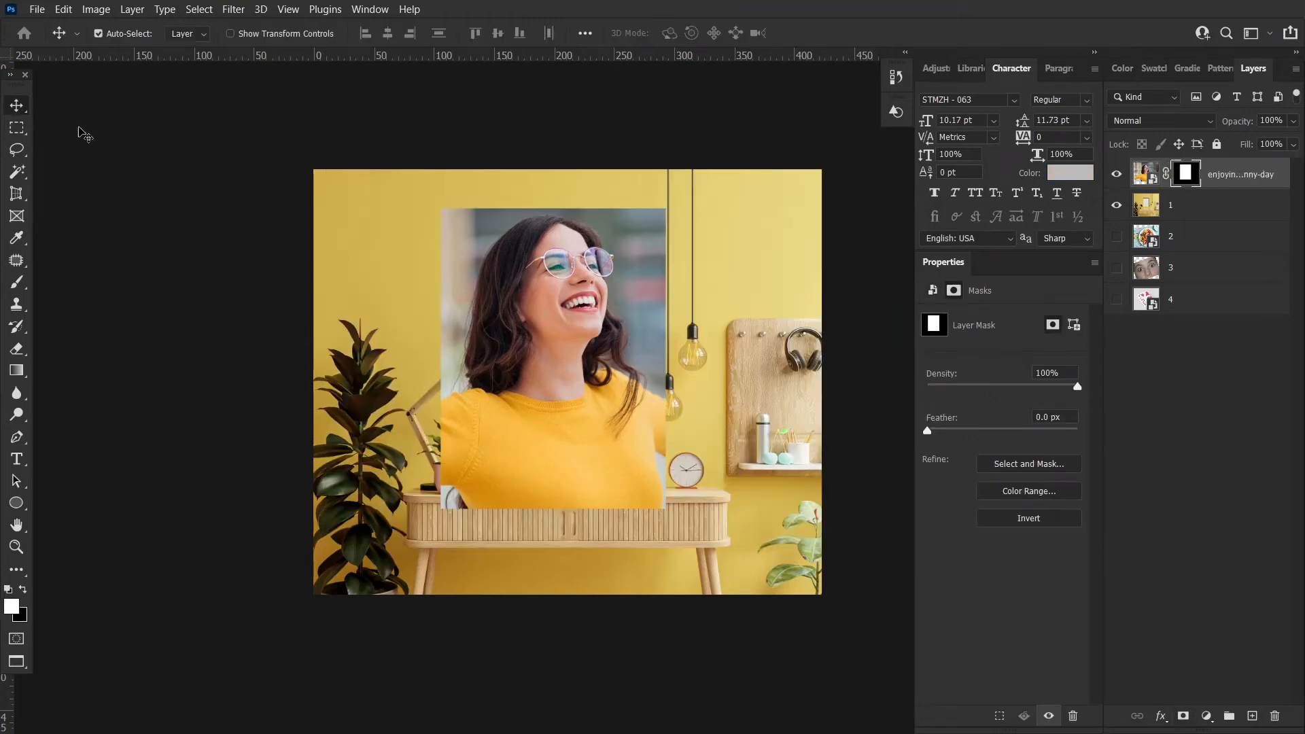
pyautogui.hotkey('ctrl', 't')
pyautogui.moveTo(611, 551); pyautogui.dragTo(607, 372)
pyautogui.moveTo(613, 317); pyautogui.dragTo(601, 384)
pyautogui.moveTo(595, 439); pyautogui.dragTo(594, 430)
pyautogui.moveTo(602, 356); pyautogui.dragTo(601, 359)
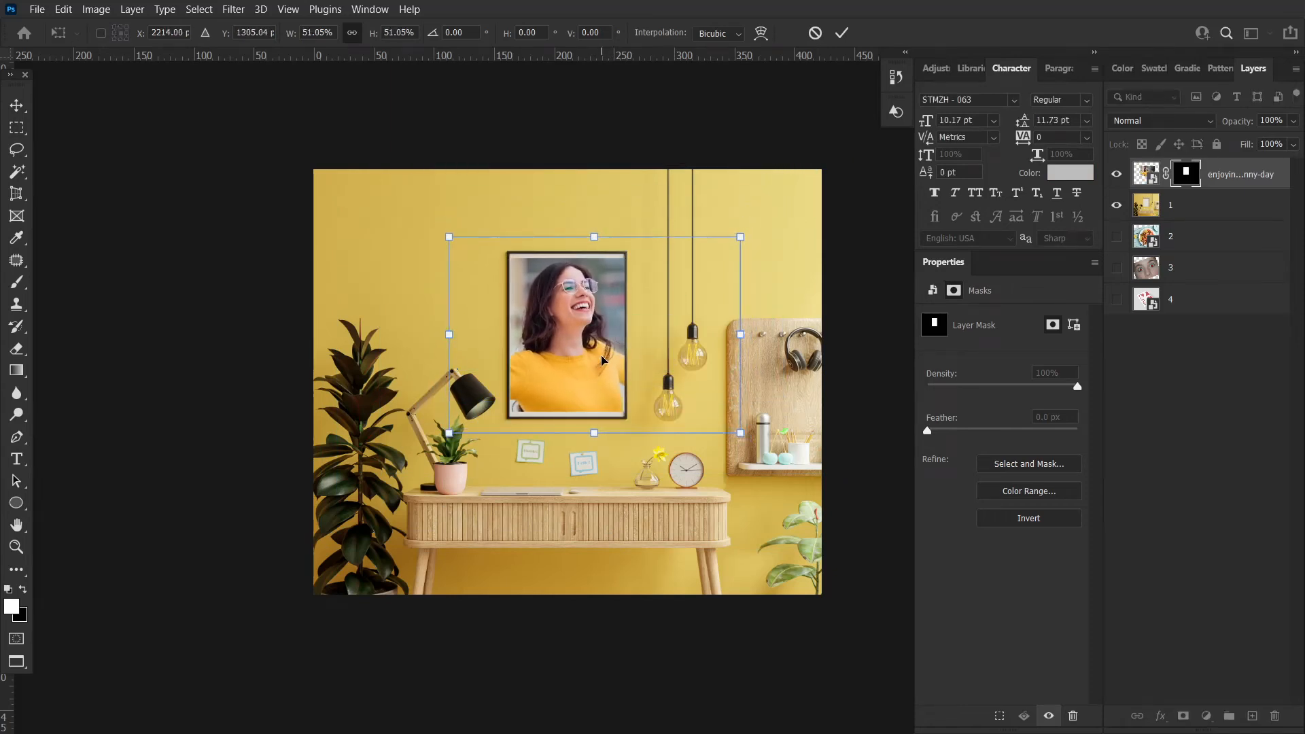
pyautogui.press('Return')
pyautogui.hotkey('ctrl', 't')
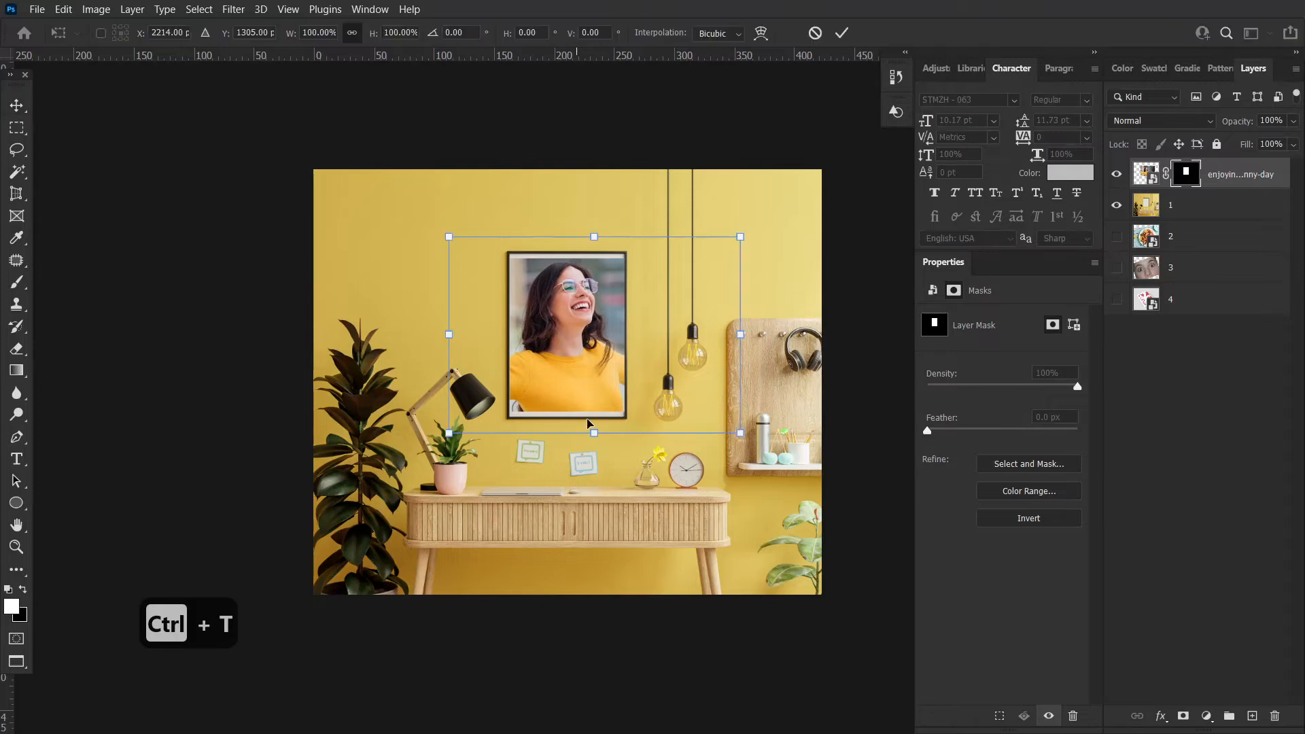
pyautogui.moveTo(597, 435); pyautogui.dragTo(597, 439)
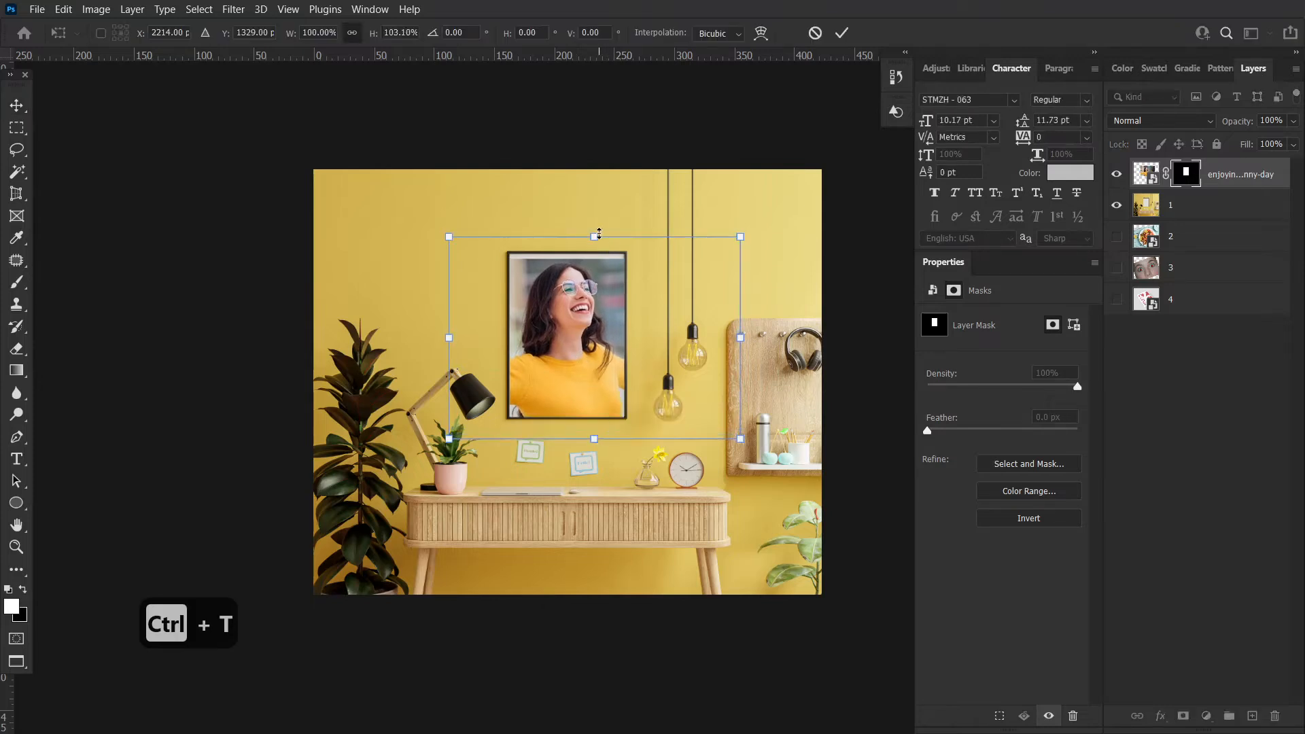
pyautogui.press('Return')
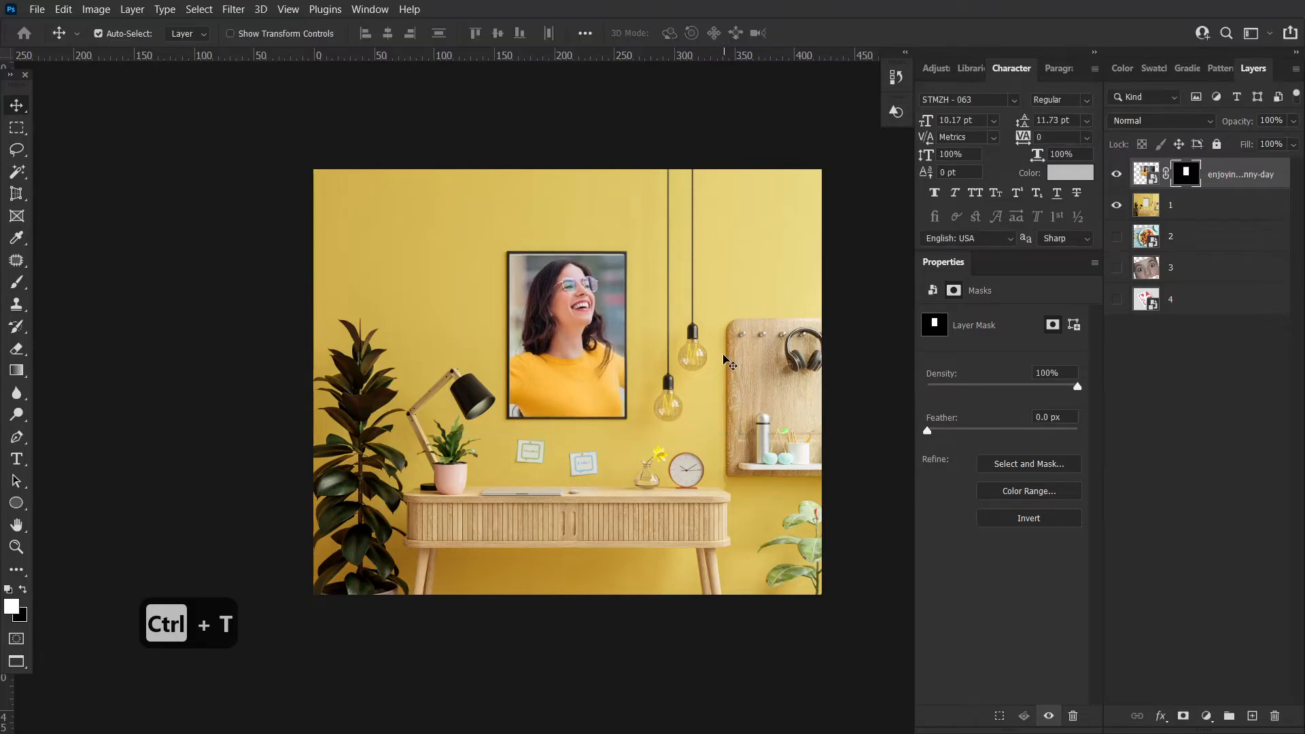
# Undo the mask and scaling steps and hide the photo layer
pyautogui.hotkey('ctrl', 'z')
pyautogui.hotkey('ctrl', 'z')
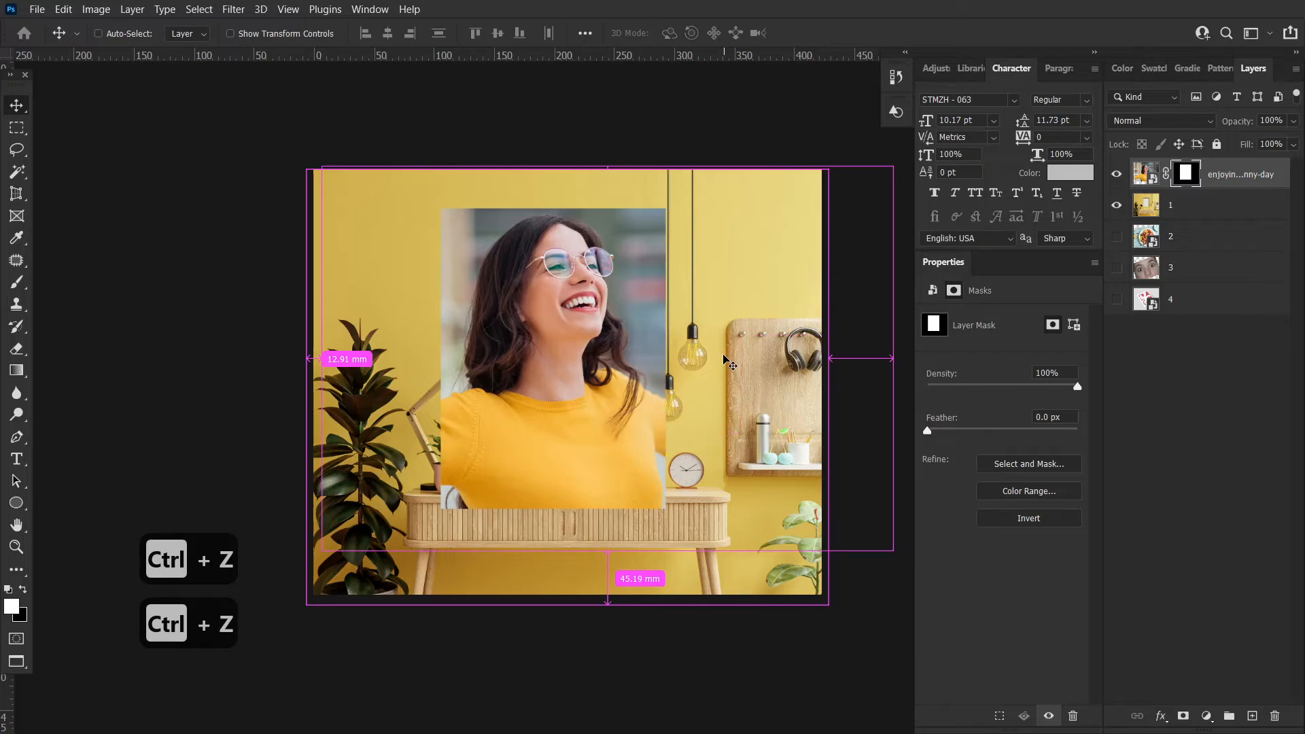
pyautogui.hotkey('ctrl', 'z')
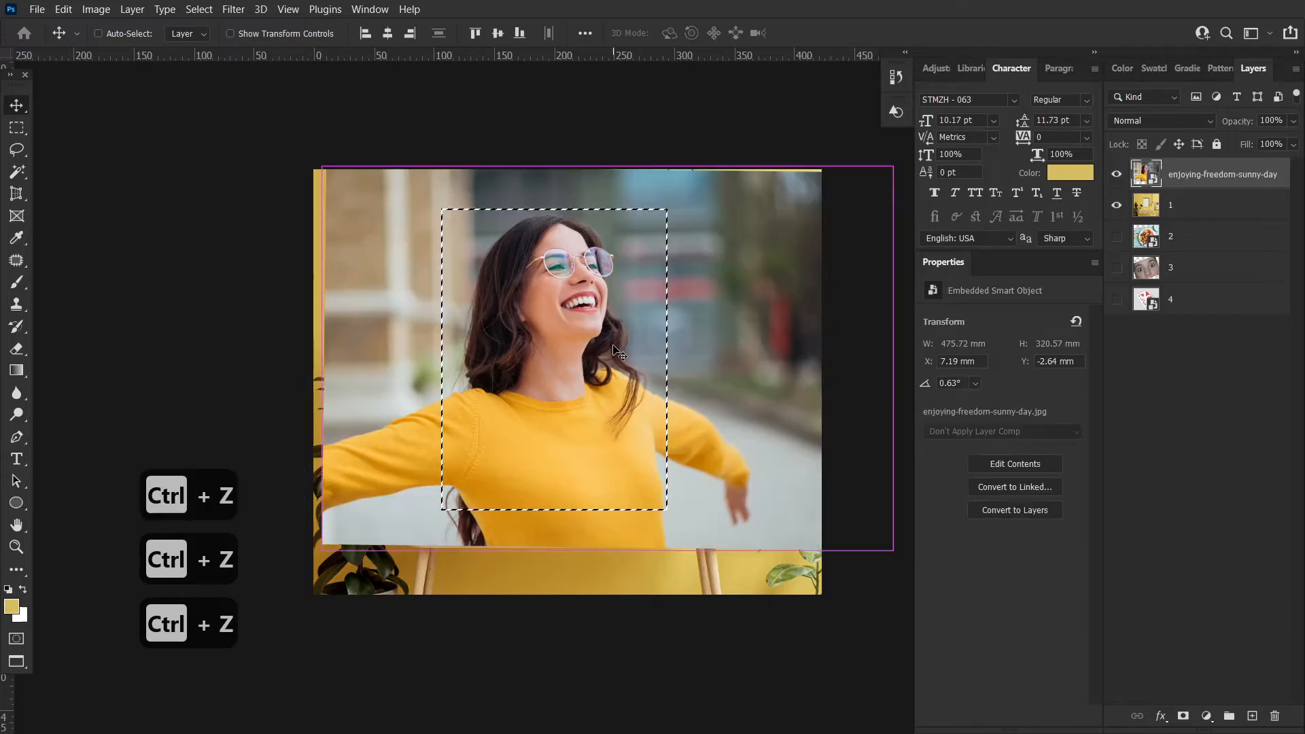
pyautogui.hotkey('ctrl', 'z')
pyautogui.click(1117, 175)
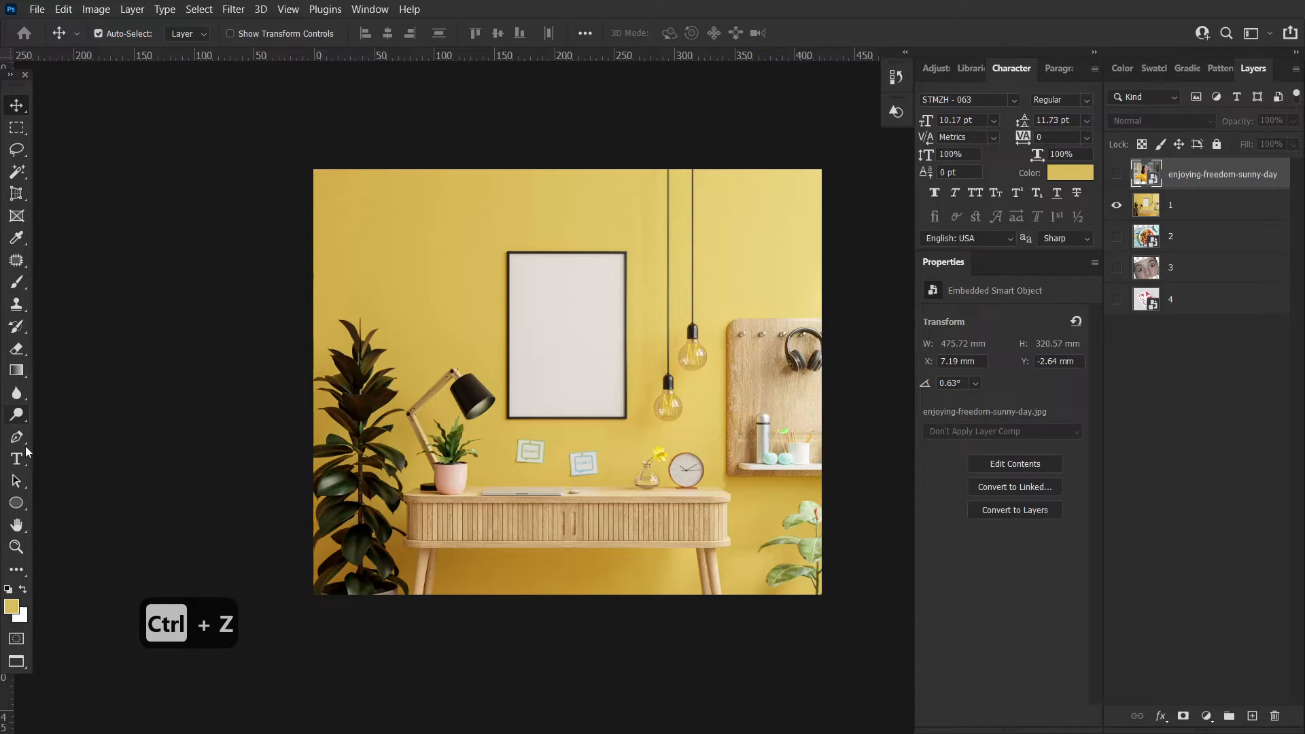
# Draw a rectangle shape over the empty picture frame and show the photo layer above it
pyautogui.rightClick(17, 504)
pyautogui.click(96, 502)
pyautogui.moveTo(510, 254); pyautogui.dragTo(625, 417)
pyautogui.moveTo(1184, 208); pyautogui.dragTo(1198, 162)
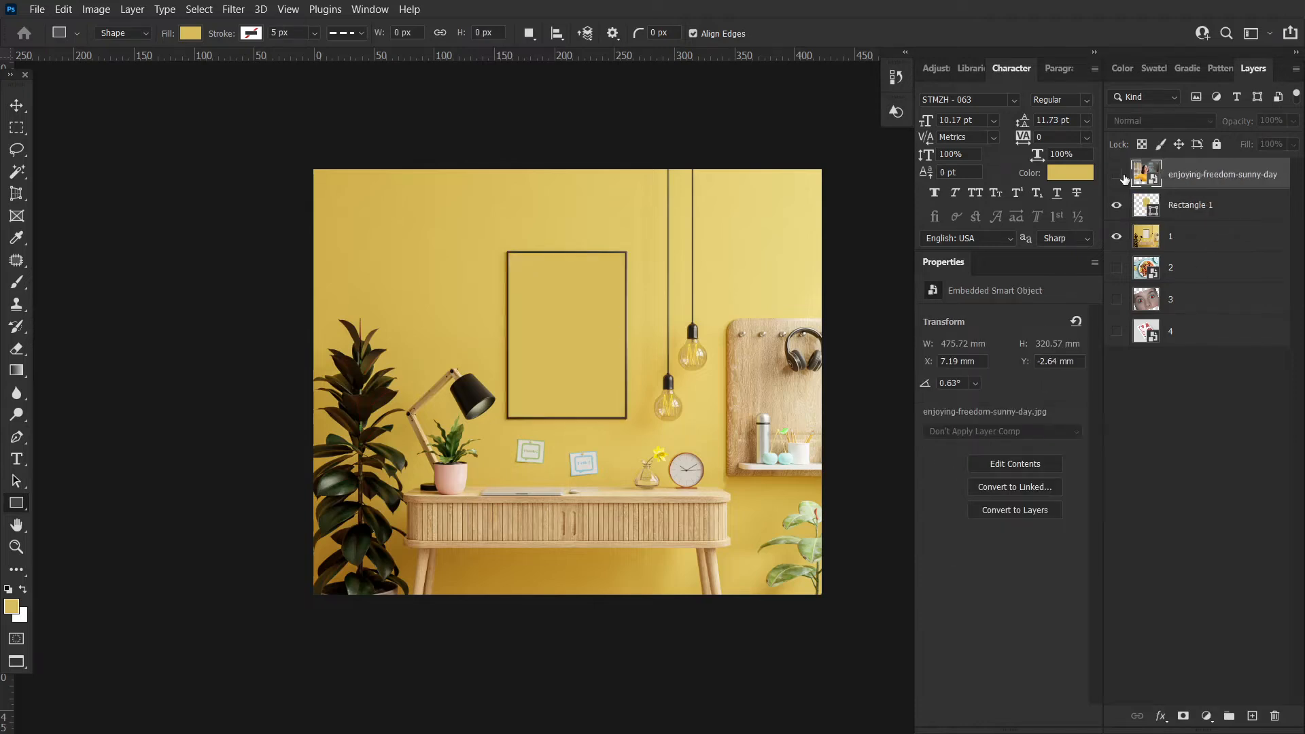
pyautogui.click(1123, 176)
pyautogui.click(1180, 208)
pyautogui.click(1116, 175)
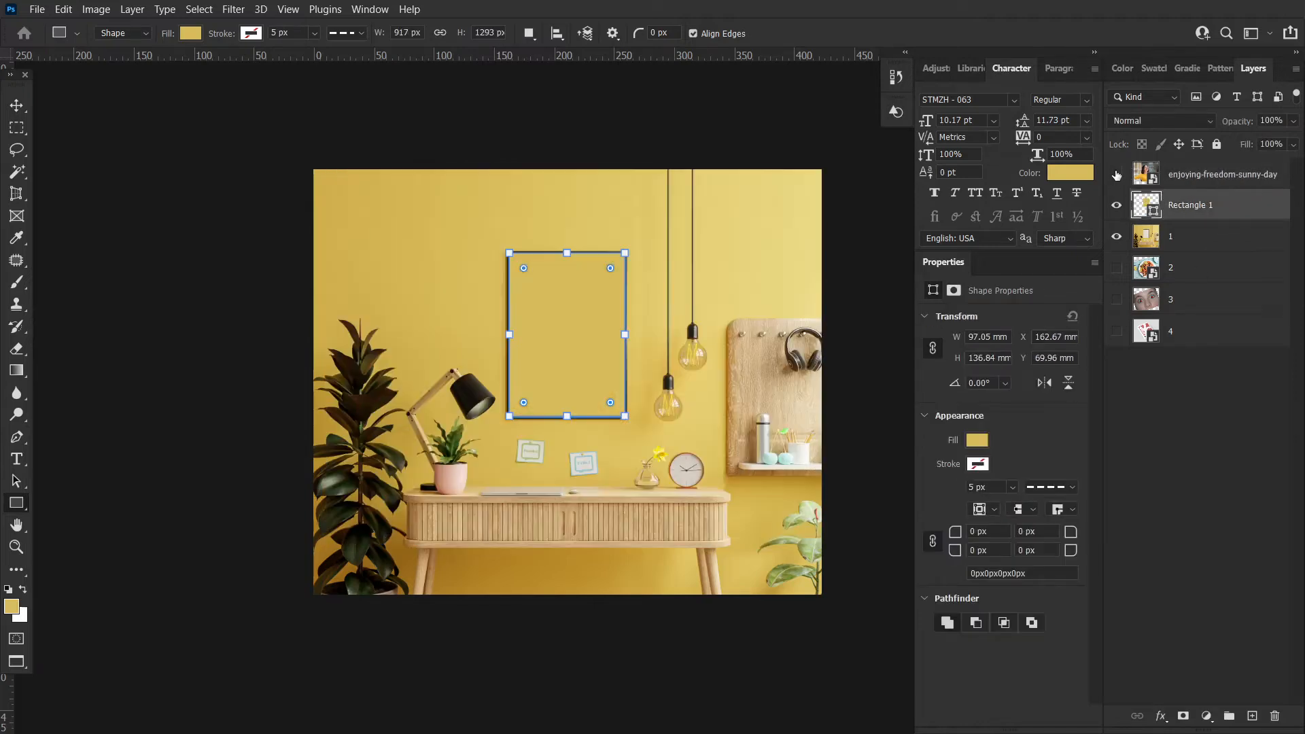
pyautogui.click(1117, 178)
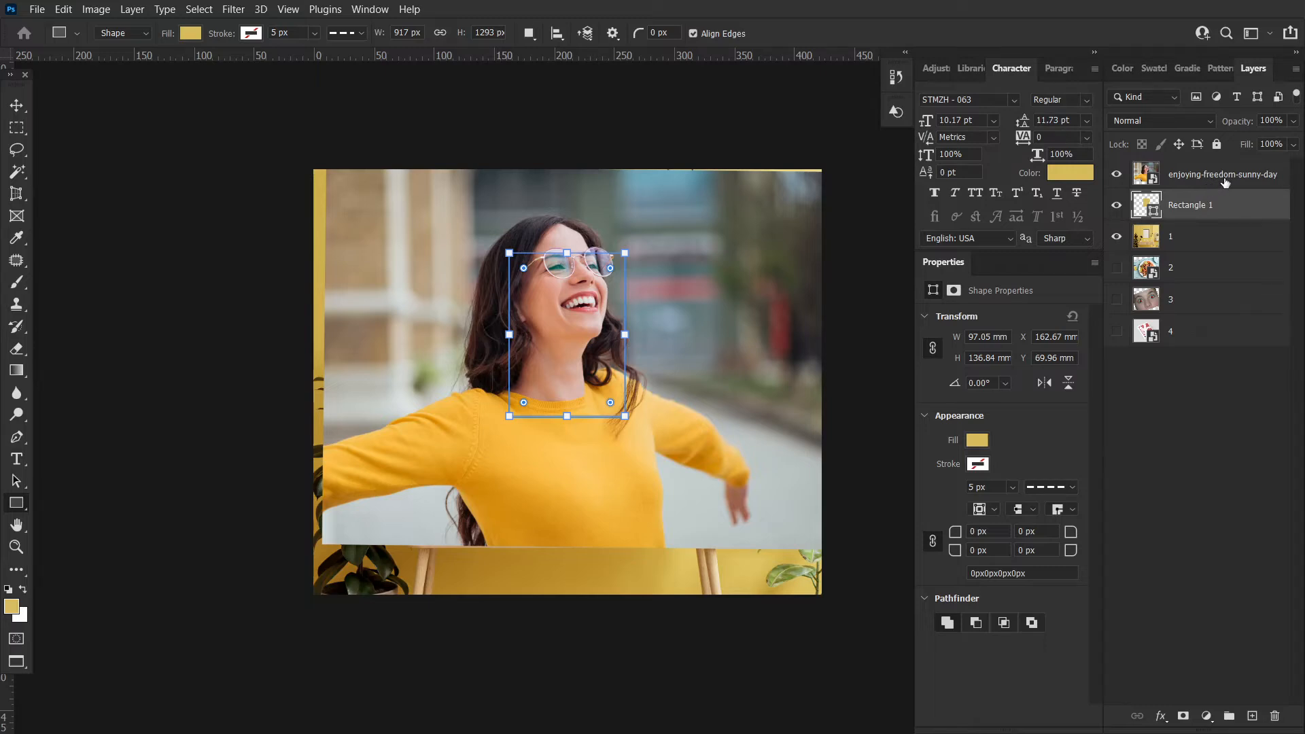
# Clip the photo to the rectangle with a clipping mask and resize it with Free Transform
pyautogui.rightClick(1220, 185)
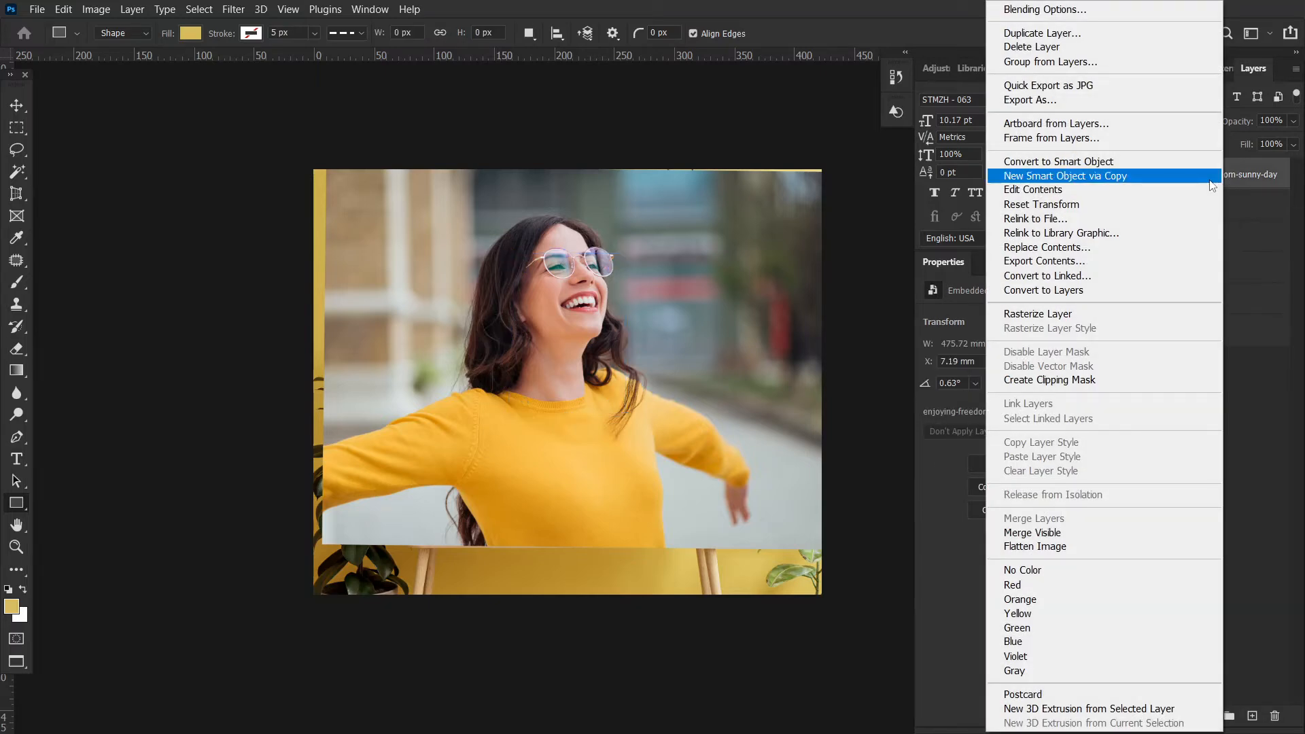
pyautogui.click(1082, 379)
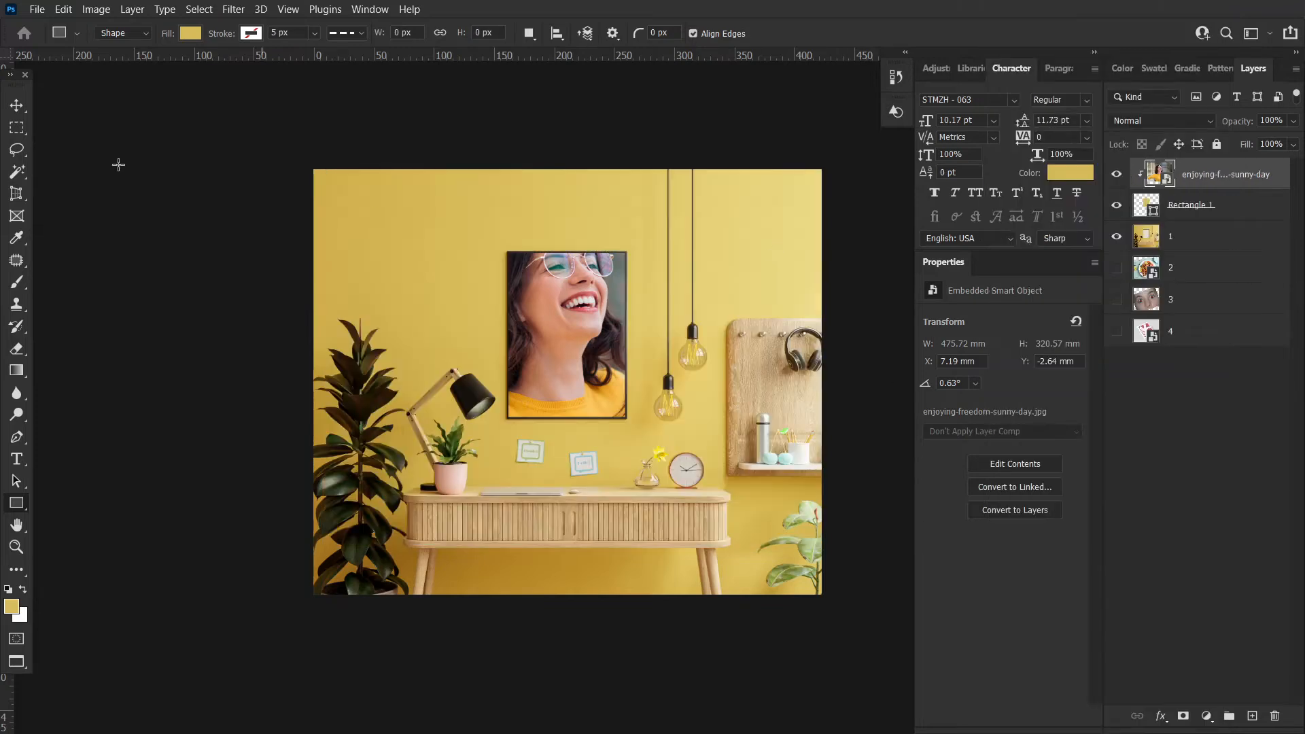
pyautogui.click(17, 110)
pyautogui.hotkey('ctrl', 't')
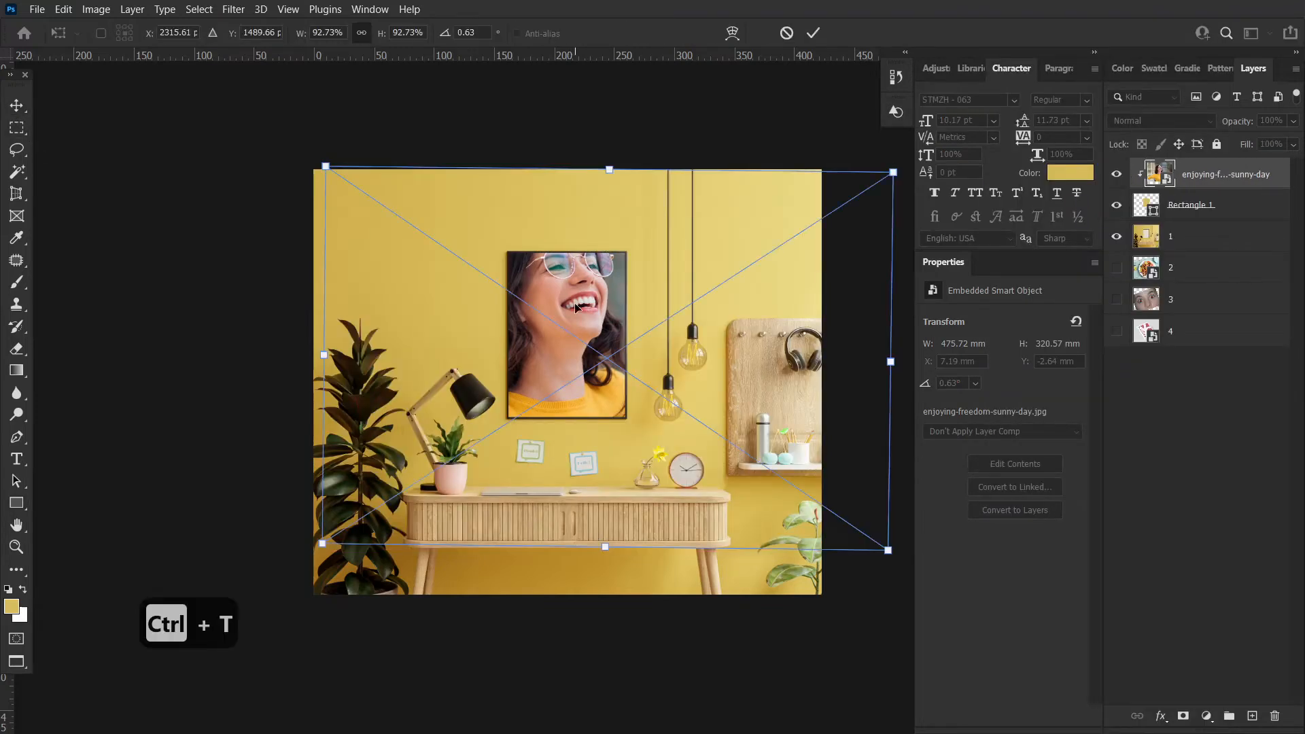
pyautogui.moveTo(612, 164); pyautogui.dragTo(607, 249)
pyautogui.moveTo(876, 279)
pyautogui.mouseDown()
pyautogui.moveTo(880, 263)
pyautogui.moveTo(876, 283)
pyautogui.mouseUp()
pyautogui.moveTo(711, 370); pyautogui.dragTo(716, 337)
pyautogui.moveTo(607, 515); pyautogui.dragTo(610, 451)
pyautogui.moveTo(658, 342); pyautogui.dragTo(645, 355)
pyautogui.moveTo(603, 231); pyautogui.dragTo(603, 246)
pyautogui.moveTo(582, 316); pyautogui.dragTo(581, 312)
pyautogui.press('Return')
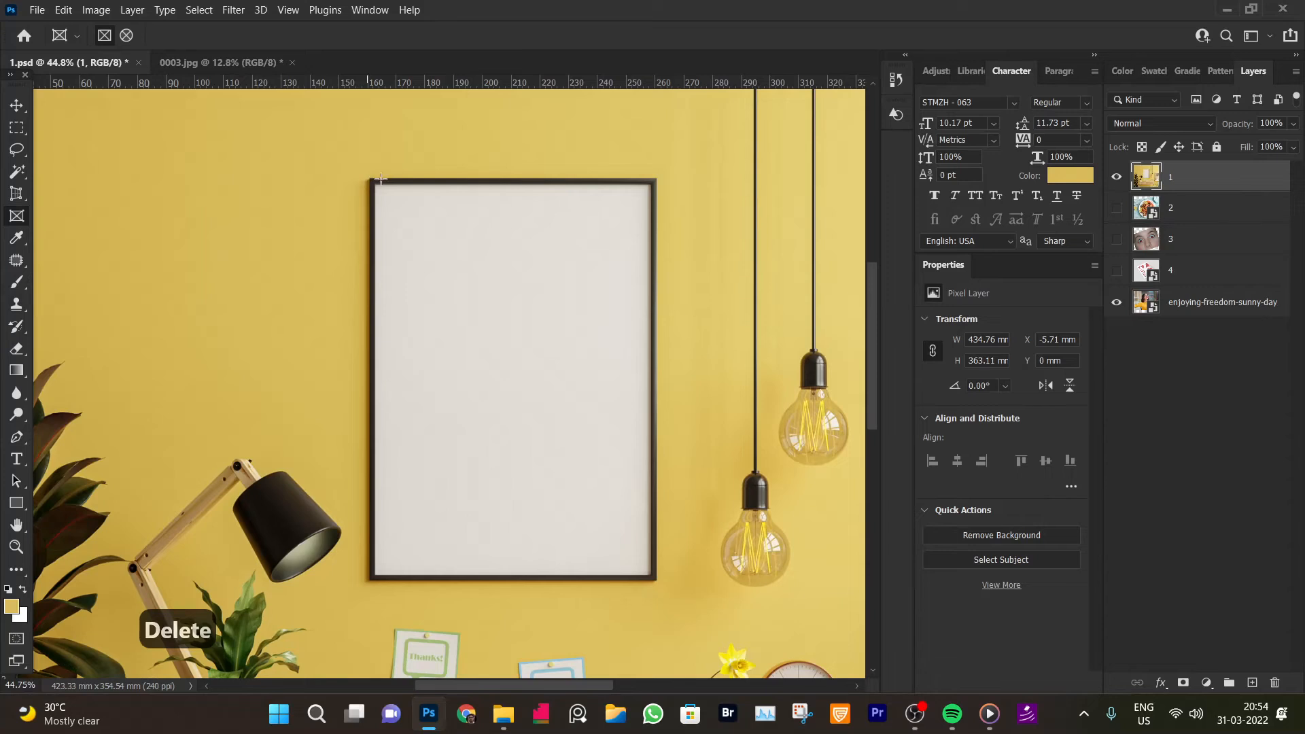
# Draw a frame over the empty picture frame and drag the photo layer into it
pyautogui.moveTo(374, 184); pyautogui.dragTo(648, 572)
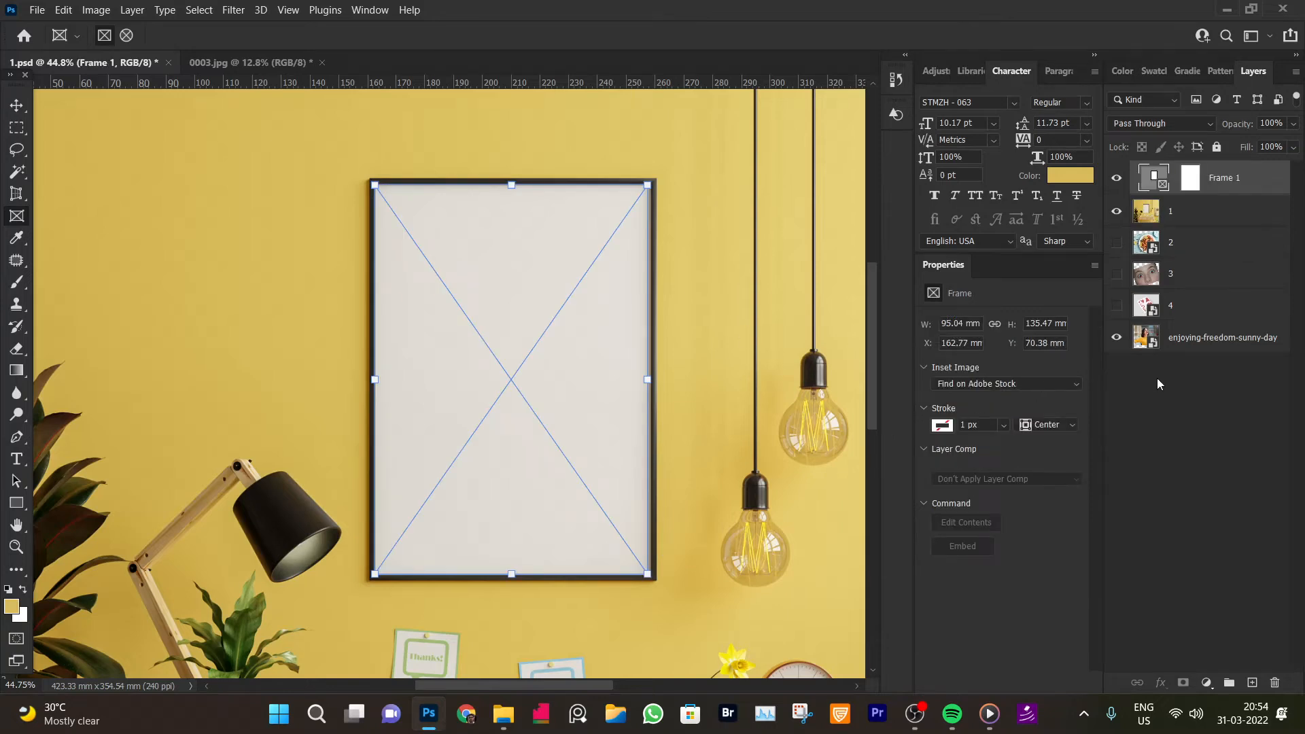
pyautogui.click(1201, 340)
pyautogui.moveTo(1198, 342); pyautogui.dragTo(1196, 178)
# Reposition the photo inside the frame so the woman's face sits in the picture
pyautogui.hotkey('ctrl', 'space')
pyautogui.moveTo(537, 392); pyautogui.dragTo(499, 339)
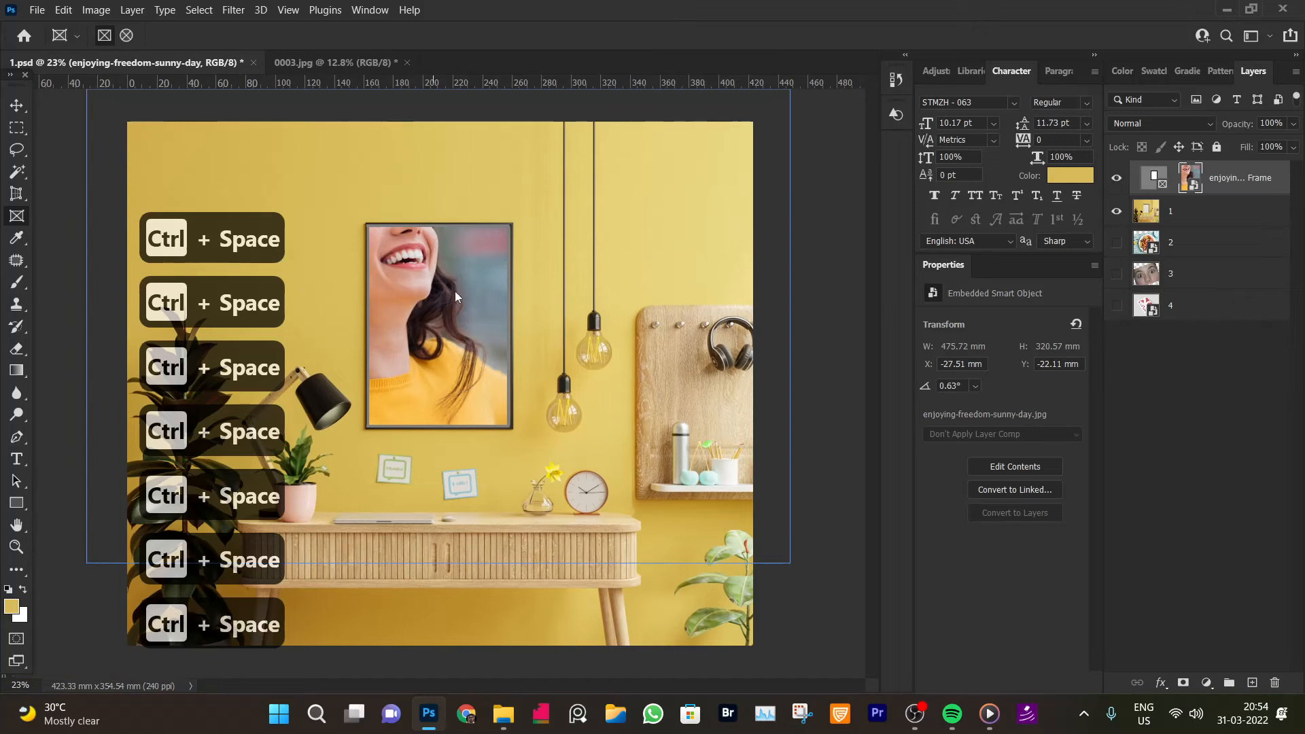
pyautogui.moveTo(422, 293); pyautogui.dragTo(455, 331)
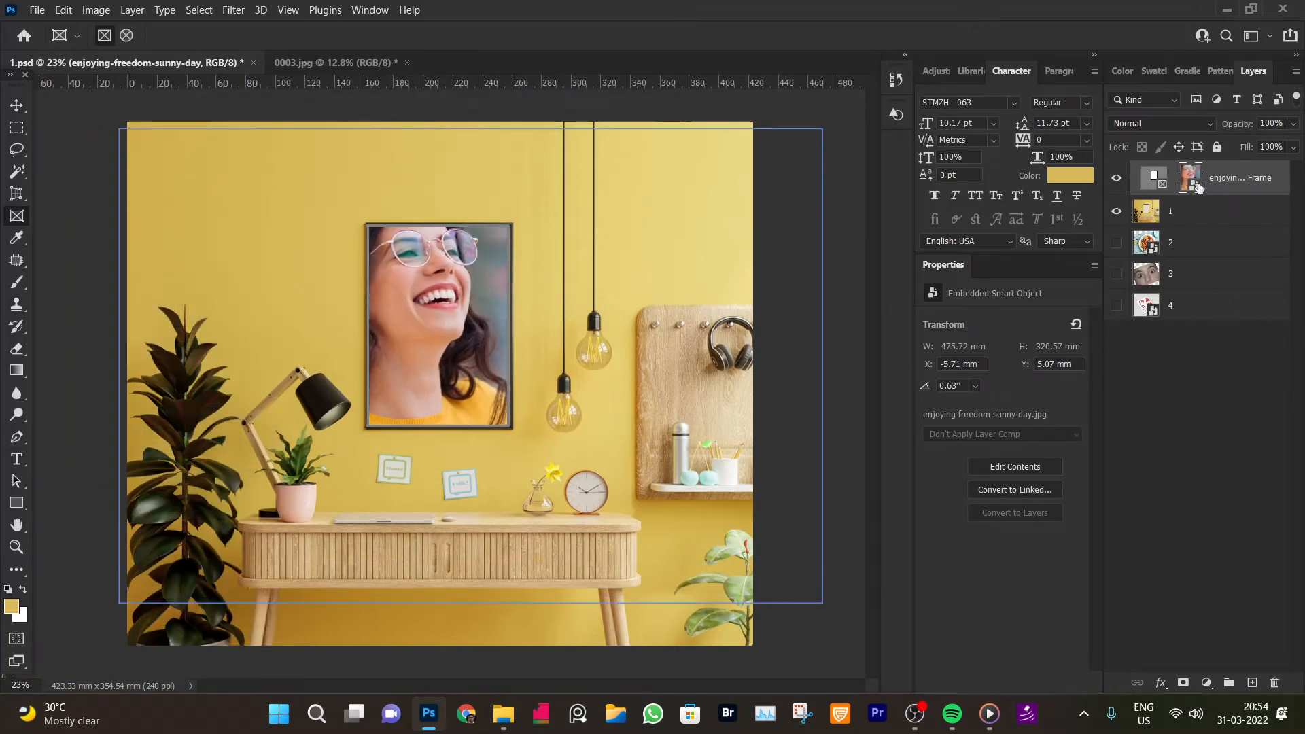
pyautogui.click(1155, 179)
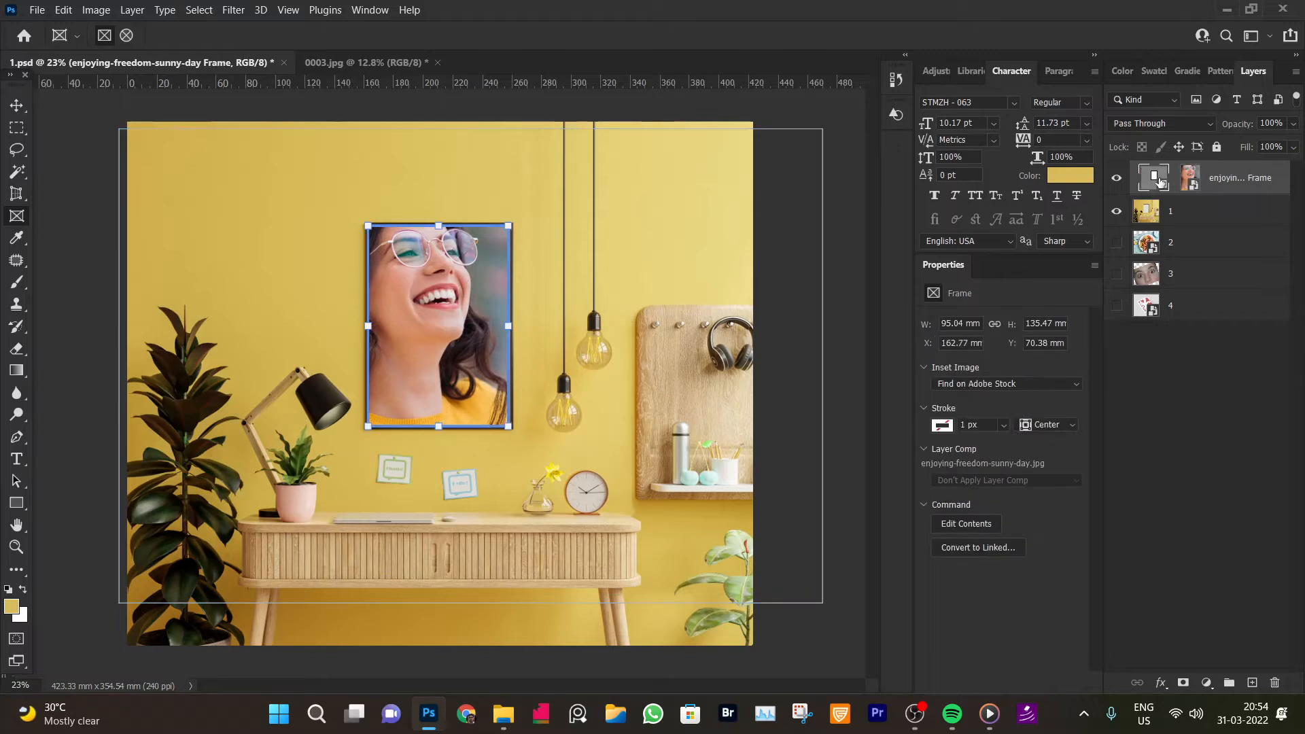
pyautogui.click(1195, 178)
pyautogui.moveTo(435, 299); pyautogui.dragTo(442, 344)
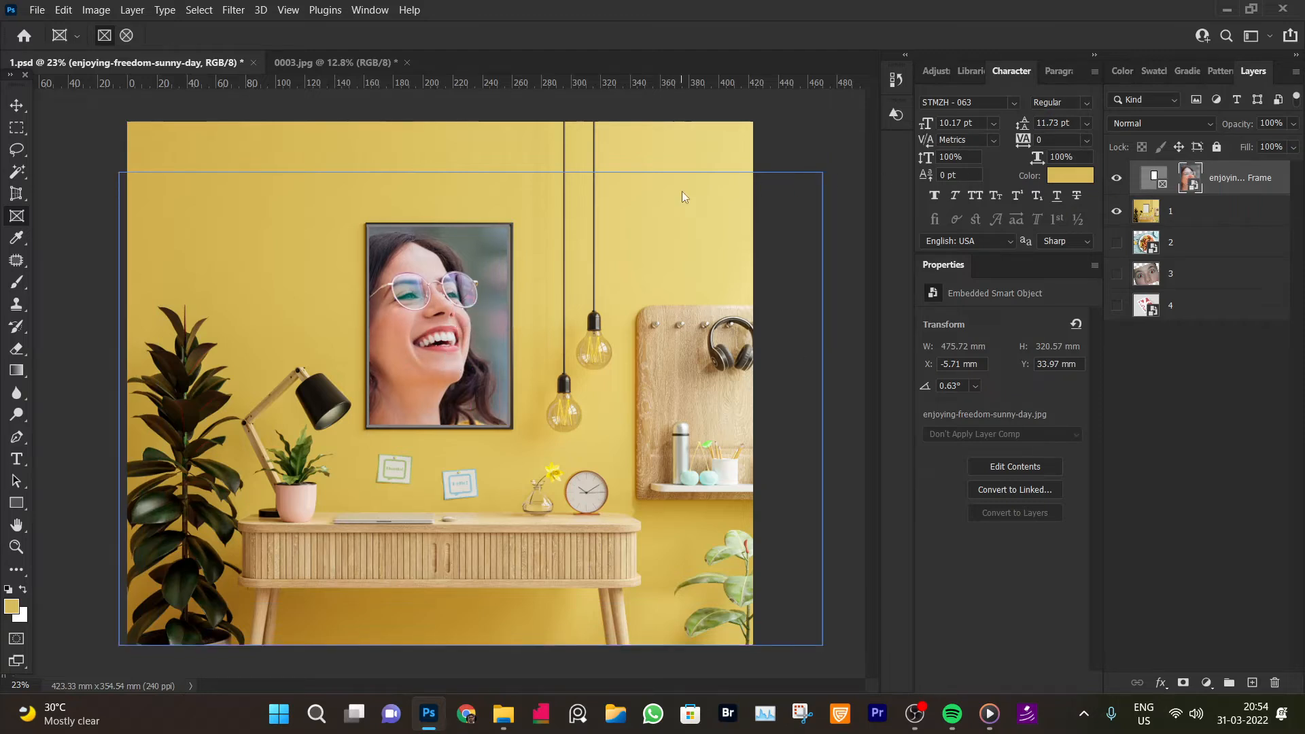
pyautogui.hotkey('ctrl', 't')
pyautogui.press('Escape')
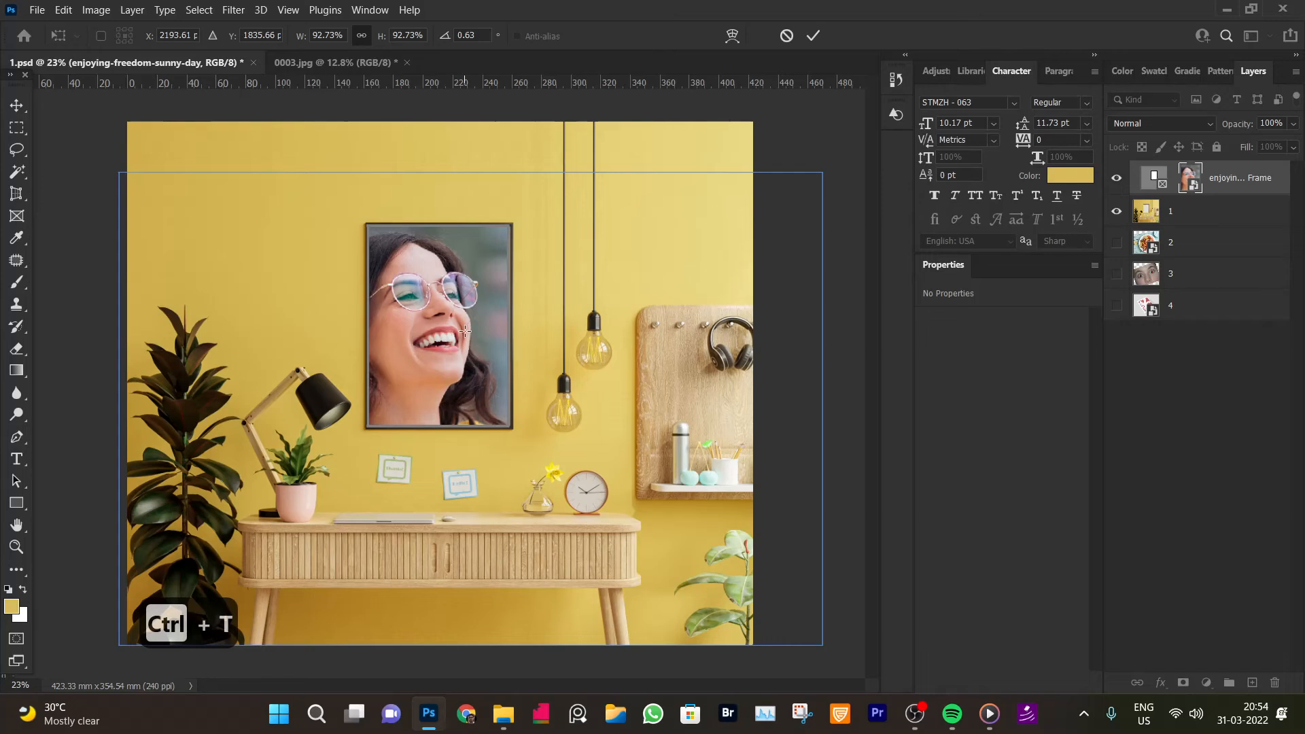
pyautogui.click(37, 10)
pyautogui.moveTo(63, 11)
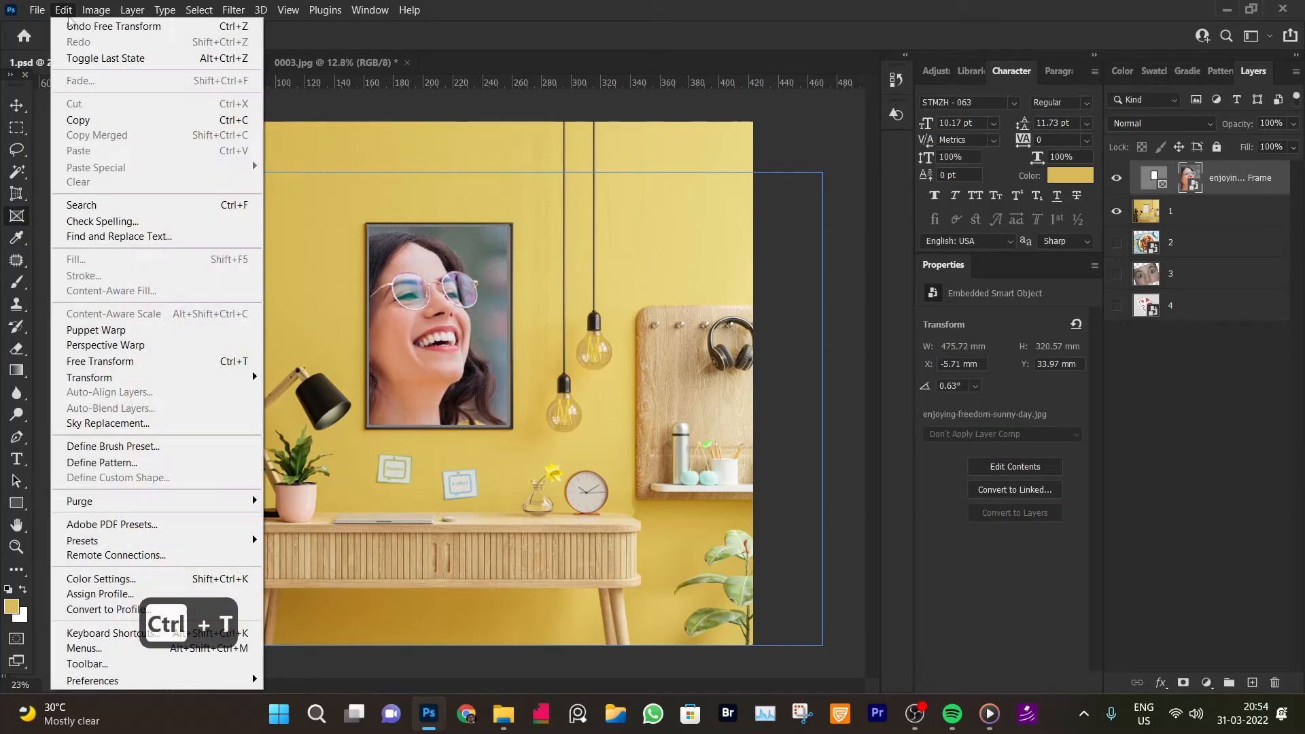
pyautogui.moveTo(173, 378)
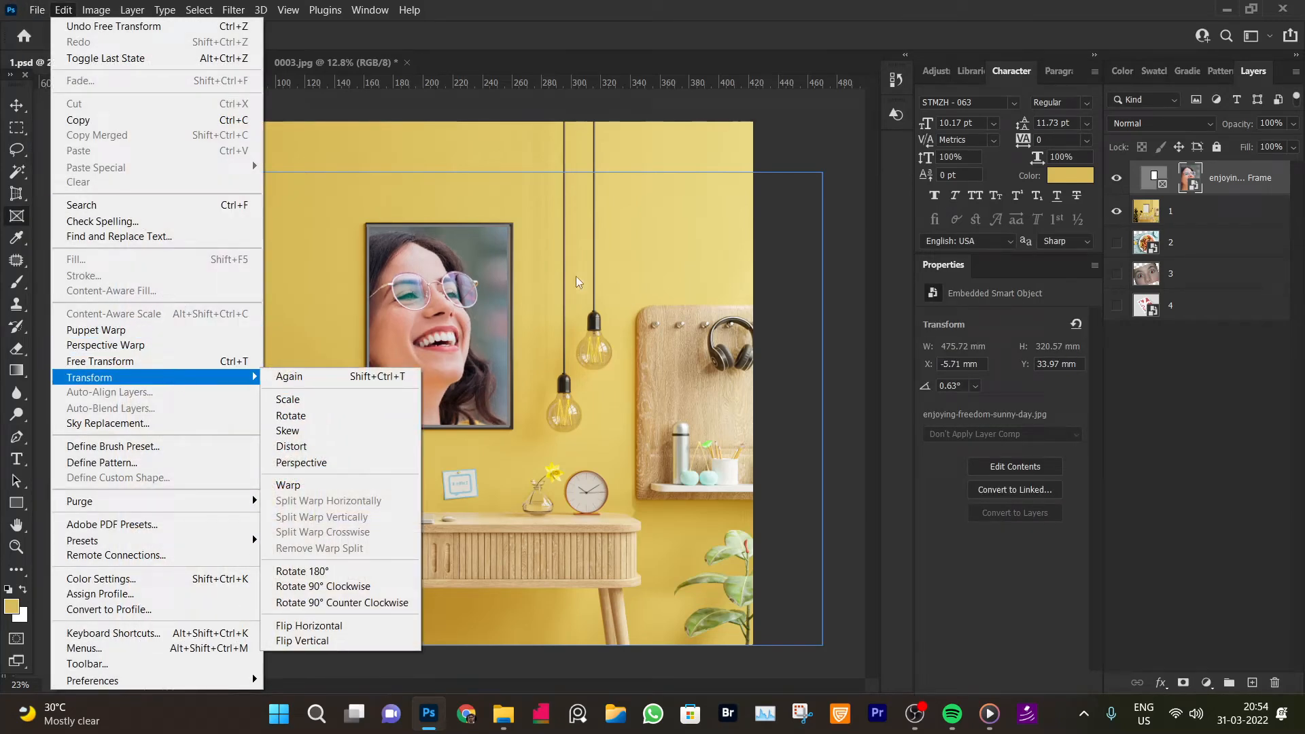
pyautogui.click(487, 290)
# Scale the framed photo down with Free Transform so the woman fits inside the picture frame
pyautogui.hotkey('ctrl', 't')
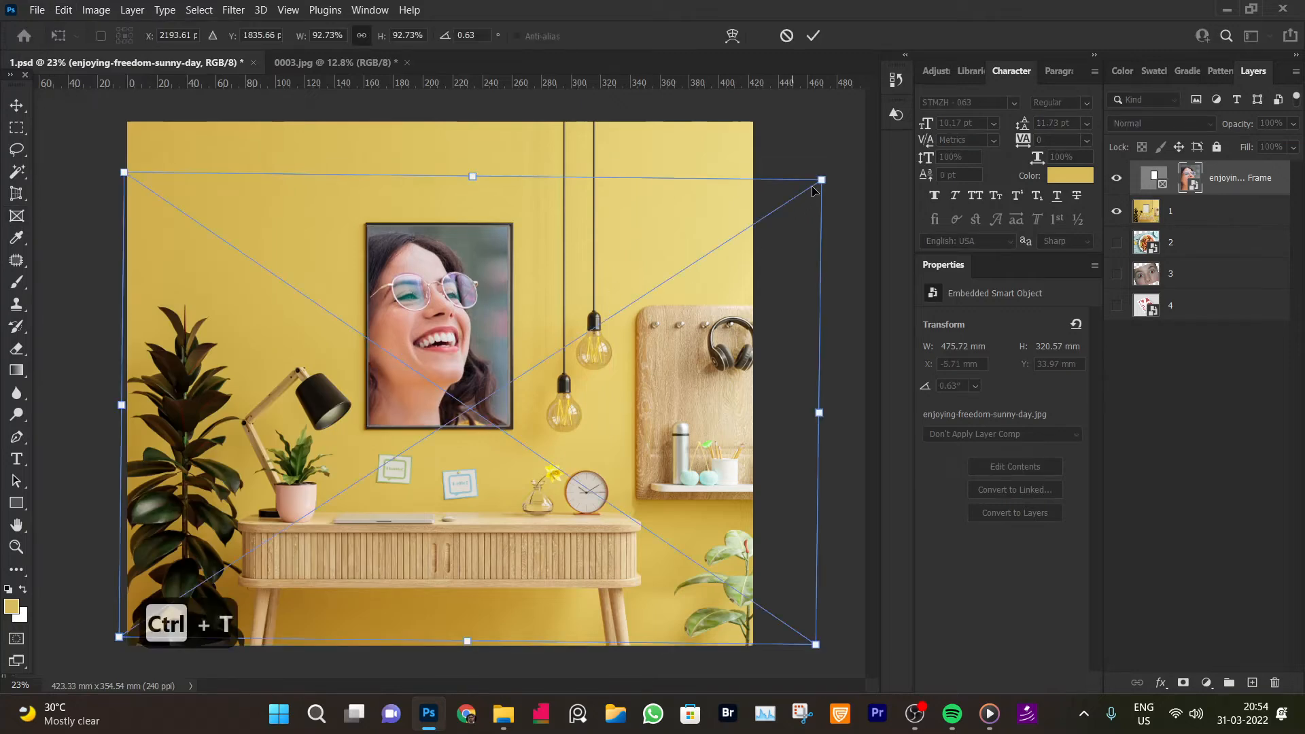
pyautogui.moveTo(822, 172); pyautogui.dragTo(518, 292)
pyautogui.moveTo(460, 490); pyautogui.dragTo(585, 341)
pyautogui.moveTo(682, 347); pyautogui.dragTo(598, 343)
pyautogui.moveTo(484, 310); pyautogui.dragTo(470, 352)
pyautogui.press('Return')
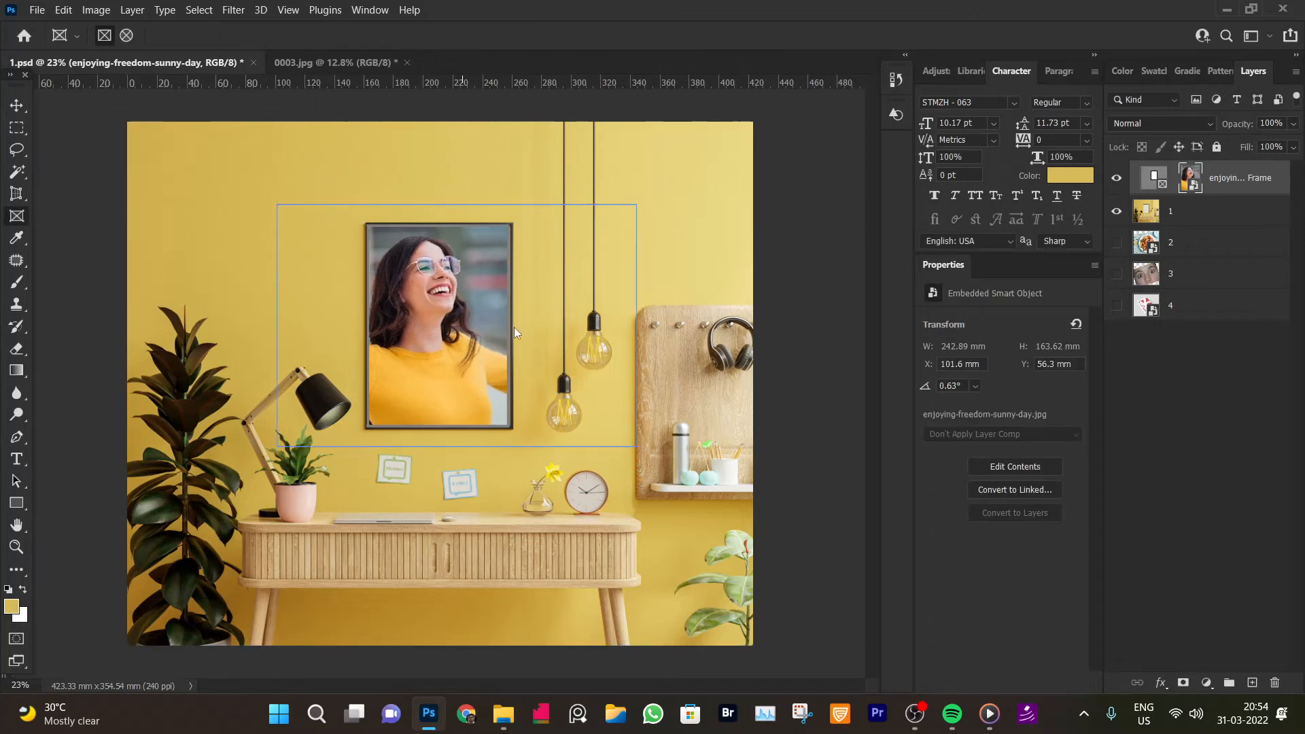
# Try to enlarge the framed photo with Free Transform and undo the change
pyautogui.click(1158, 184)
pyautogui.hotkey('ctrl', 't')
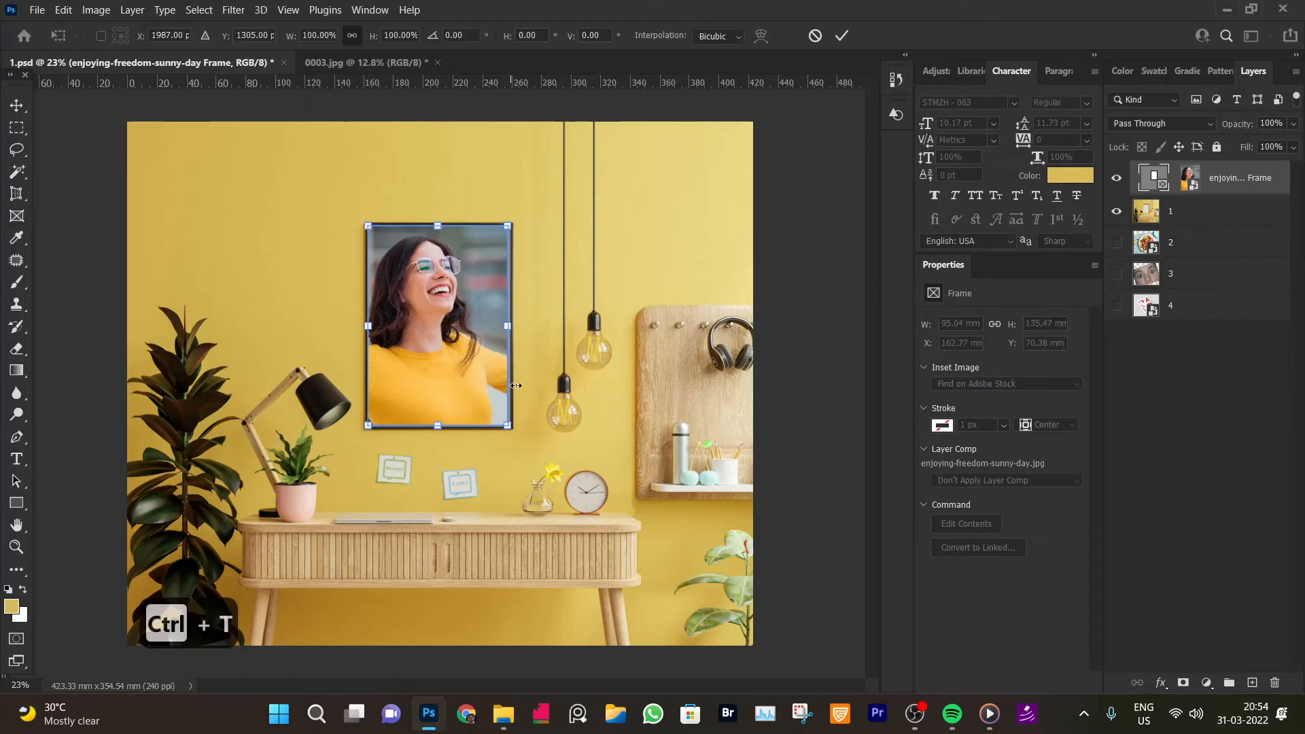
pyautogui.moveTo(507, 425); pyautogui.dragTo(539, 469)
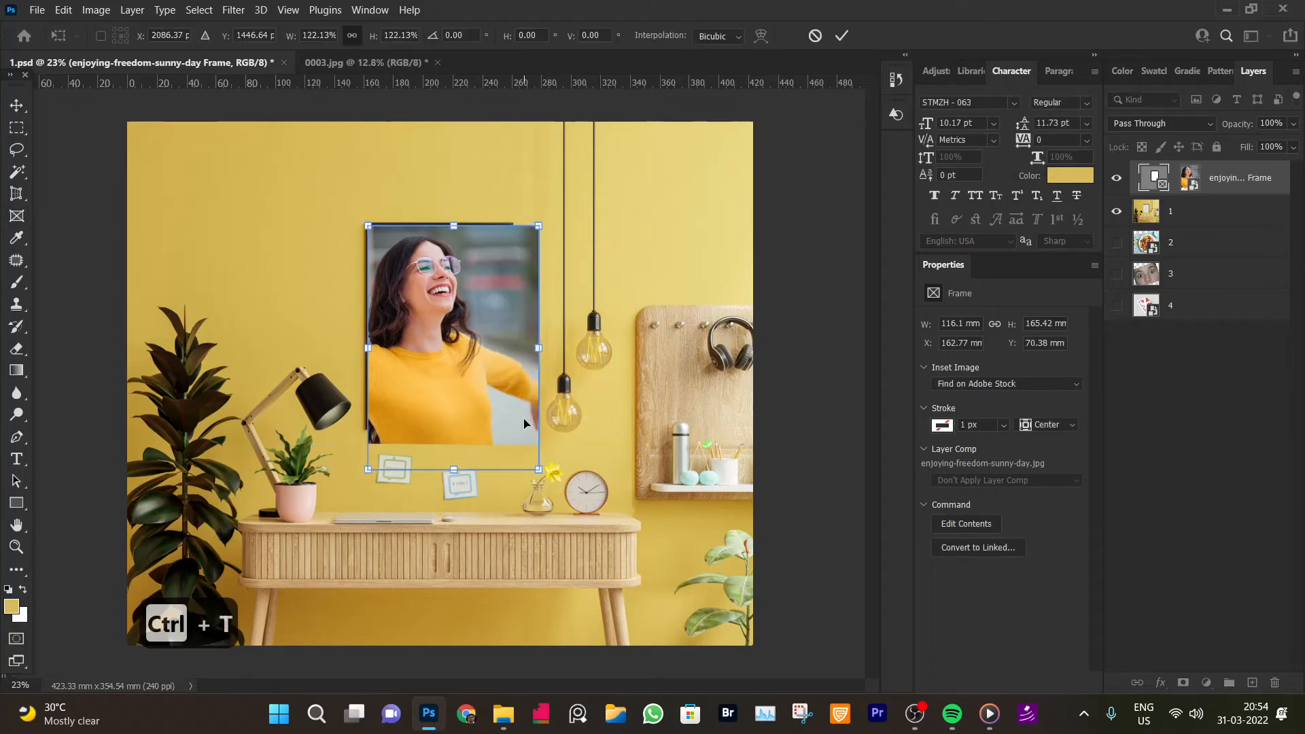
pyautogui.hotkey('ctrl', 'z')
pyautogui.hotkey('ctrl', 'z')
pyautogui.hotkey('ctrl', 'z')
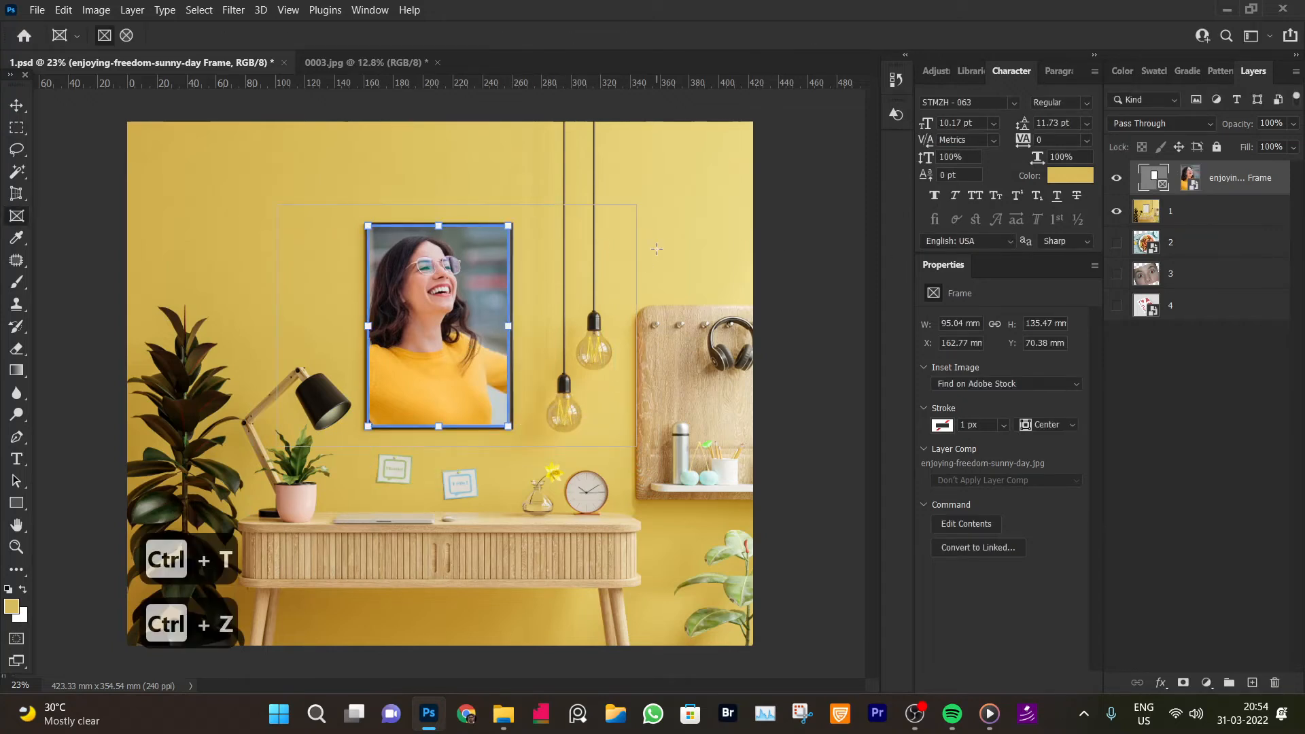
pyautogui.hotkey('ctrl', 'z')
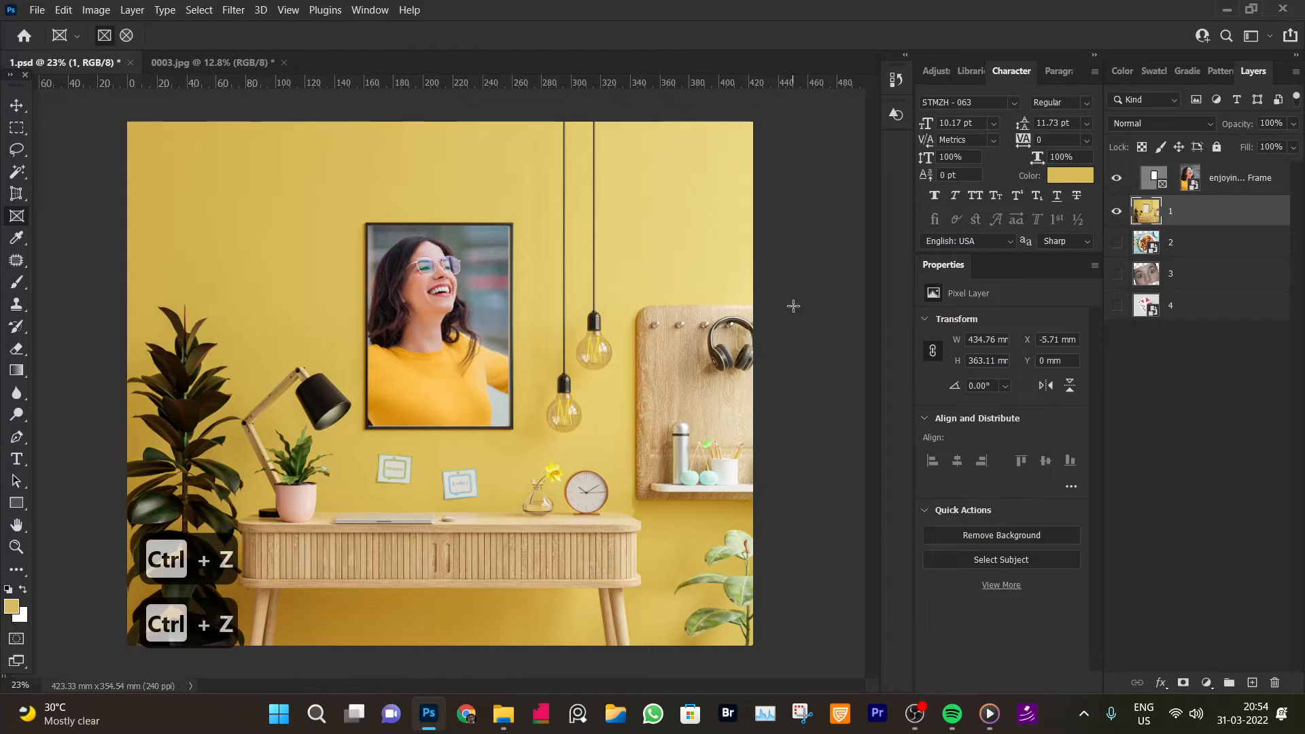
# Undo the earlier edits until the picture frame is empty again and the photo is a separate layer
pyautogui.click(1211, 186)
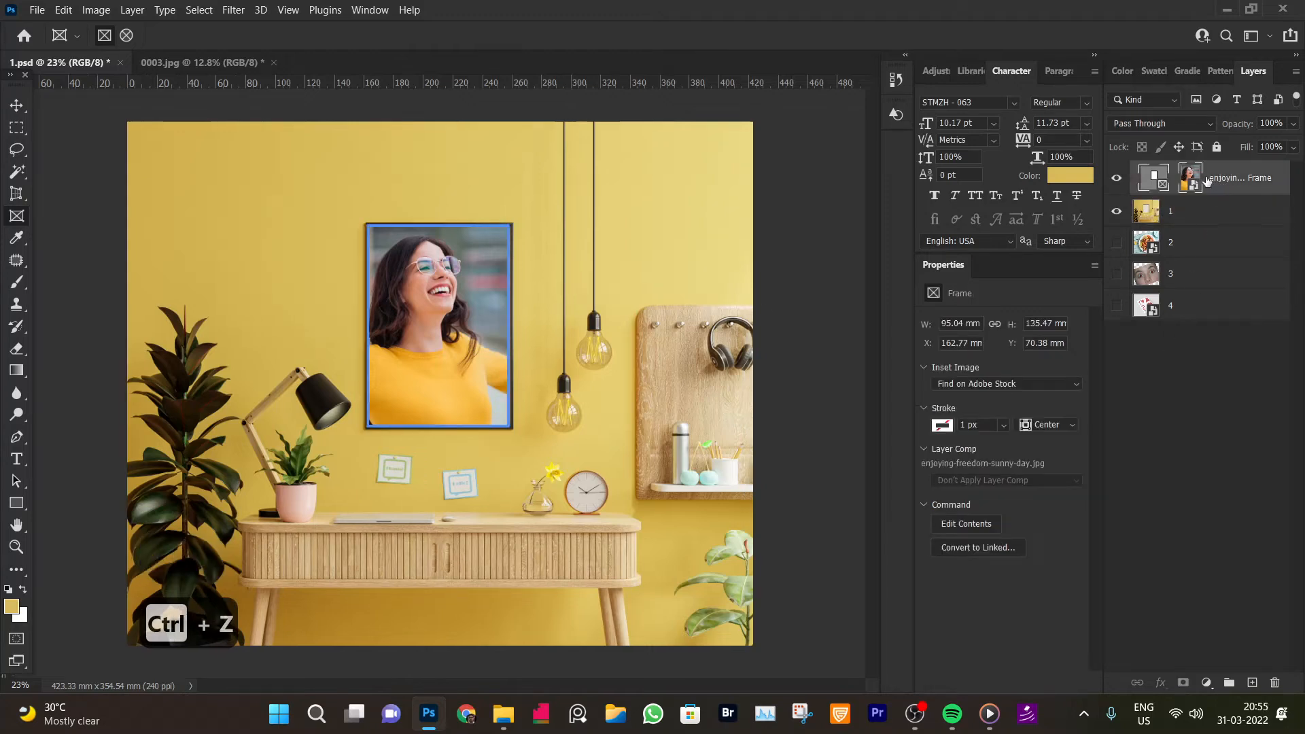
pyautogui.hotkey('ctrl', 'z')
pyautogui.hotkey('ctrl', 'z')
pyautogui.hotkey('ctrl', 'z')
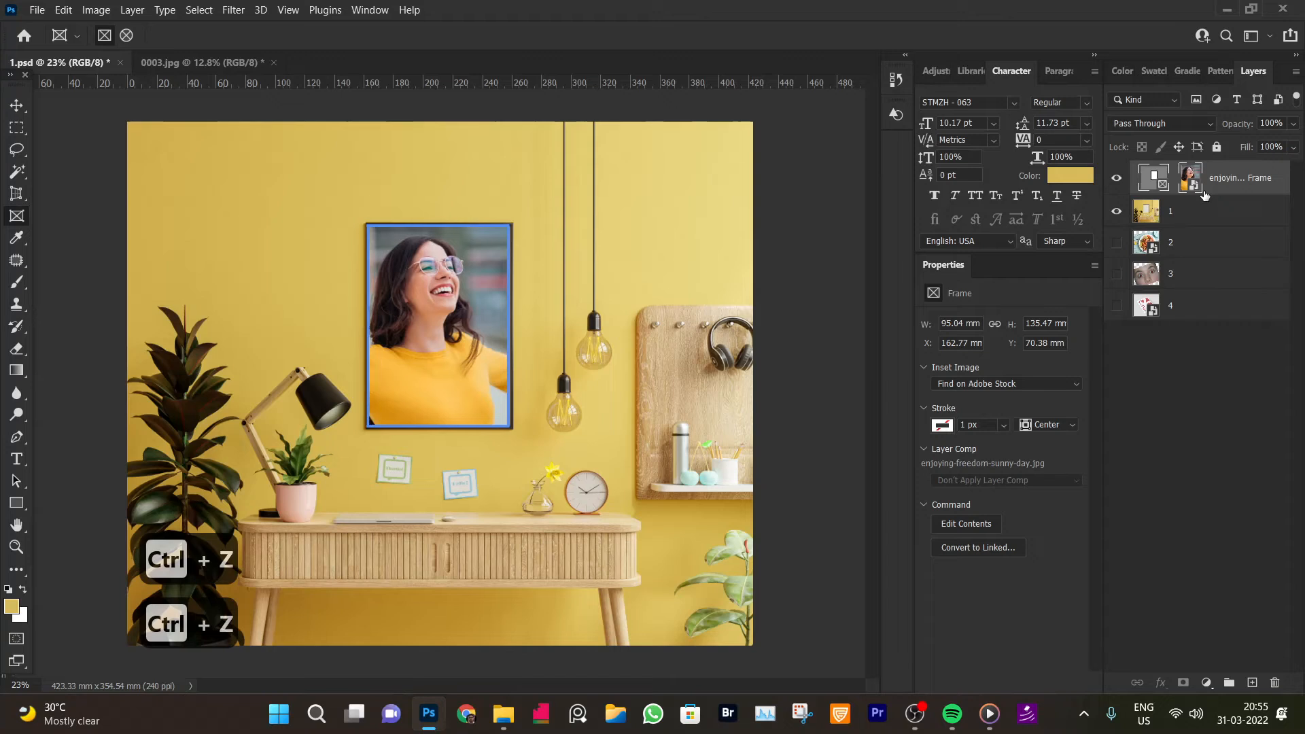
pyautogui.hotkey('ctrl', 'z')
pyautogui.hotkey('ctrl', 'z')
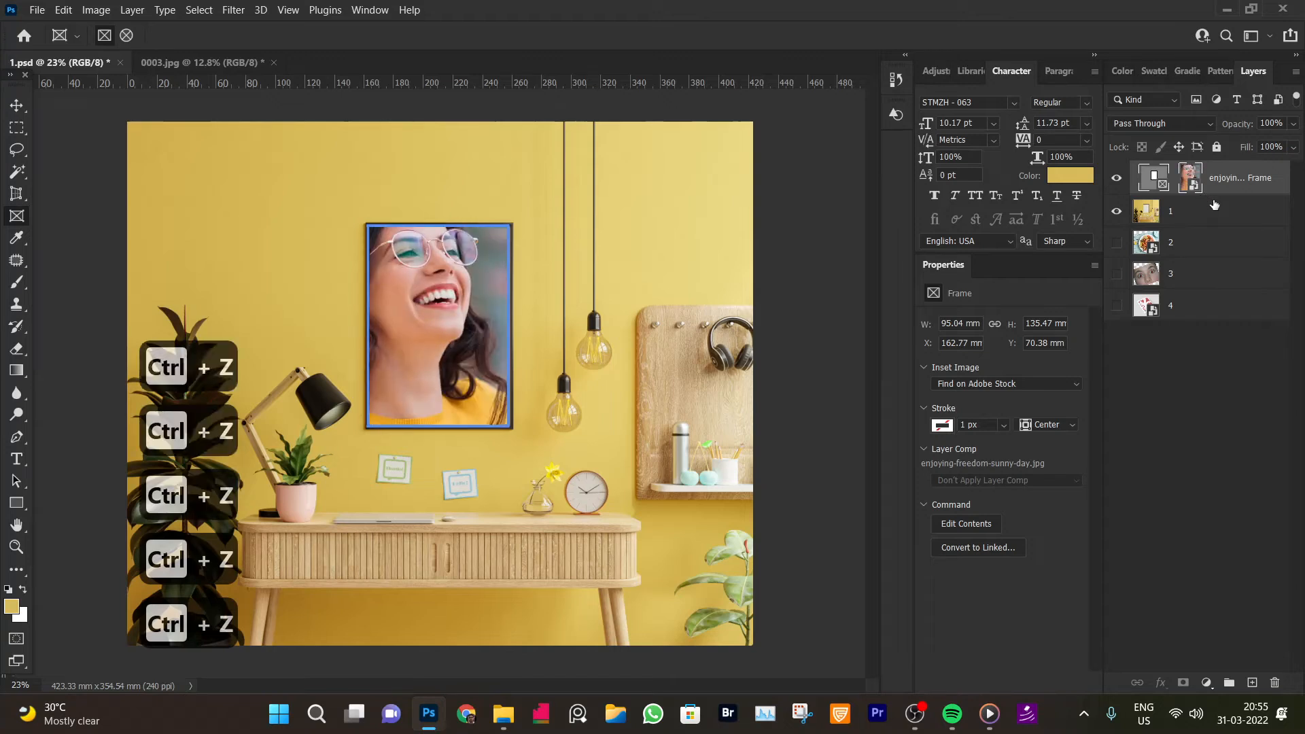
pyautogui.hotkey('ctrl', 'z')
pyautogui.hotkey('ctrl', 'z')
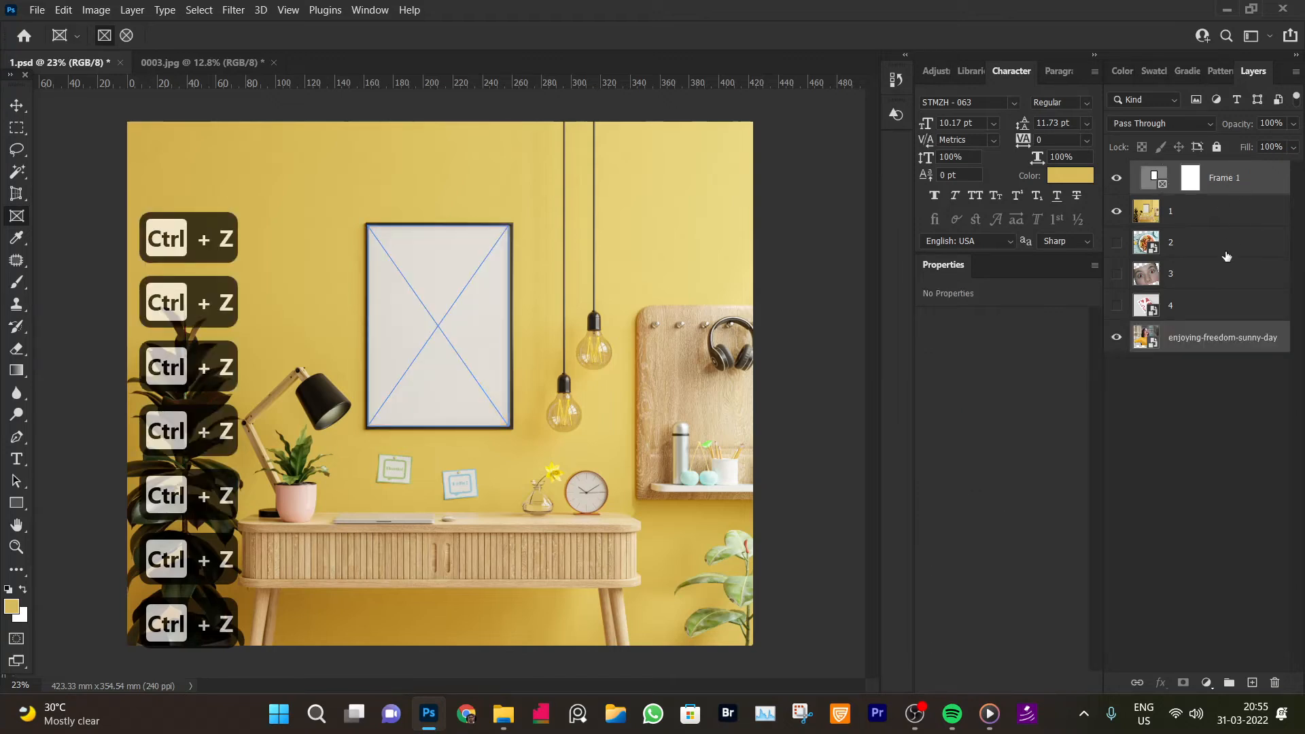
# Select Frame 1 and drag enjoying-freedom-sunny-day.jpg from File Explorer straight into the empty frame
pyautogui.click(1224, 211)
pyautogui.click(1224, 178)
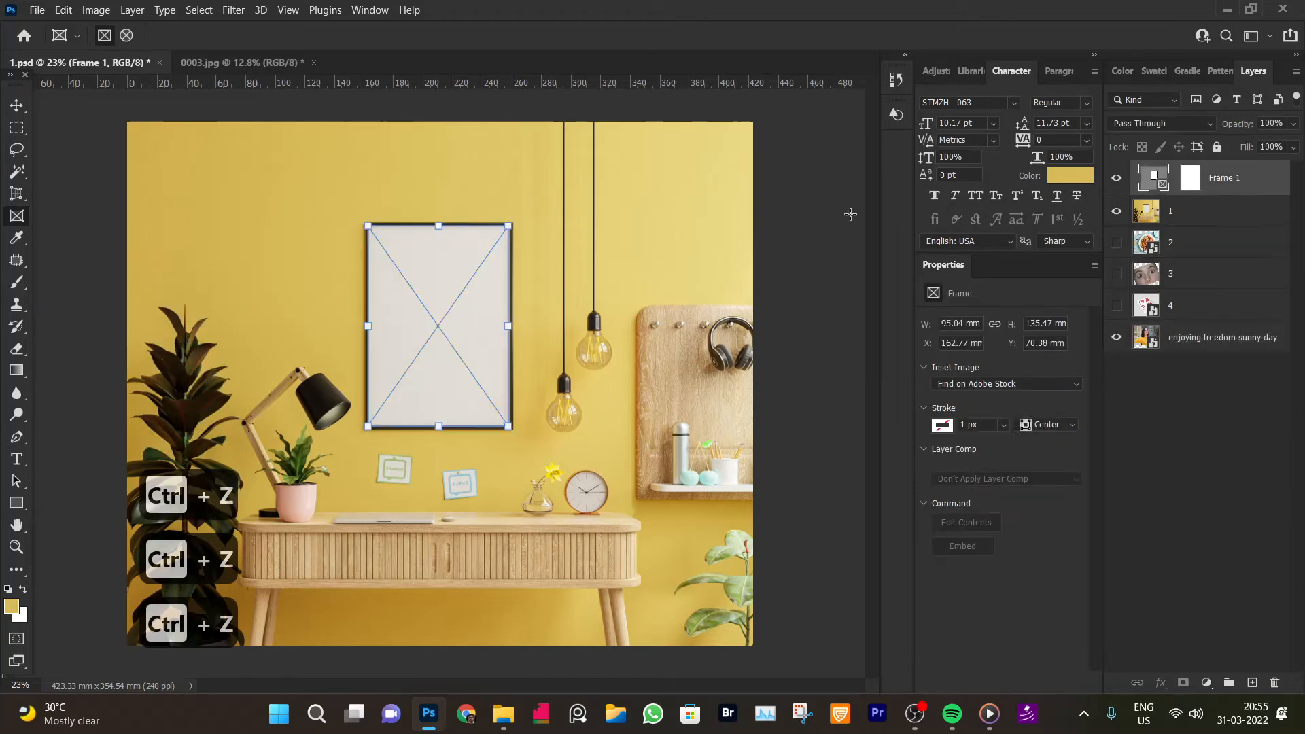
pyautogui.click(504, 714)
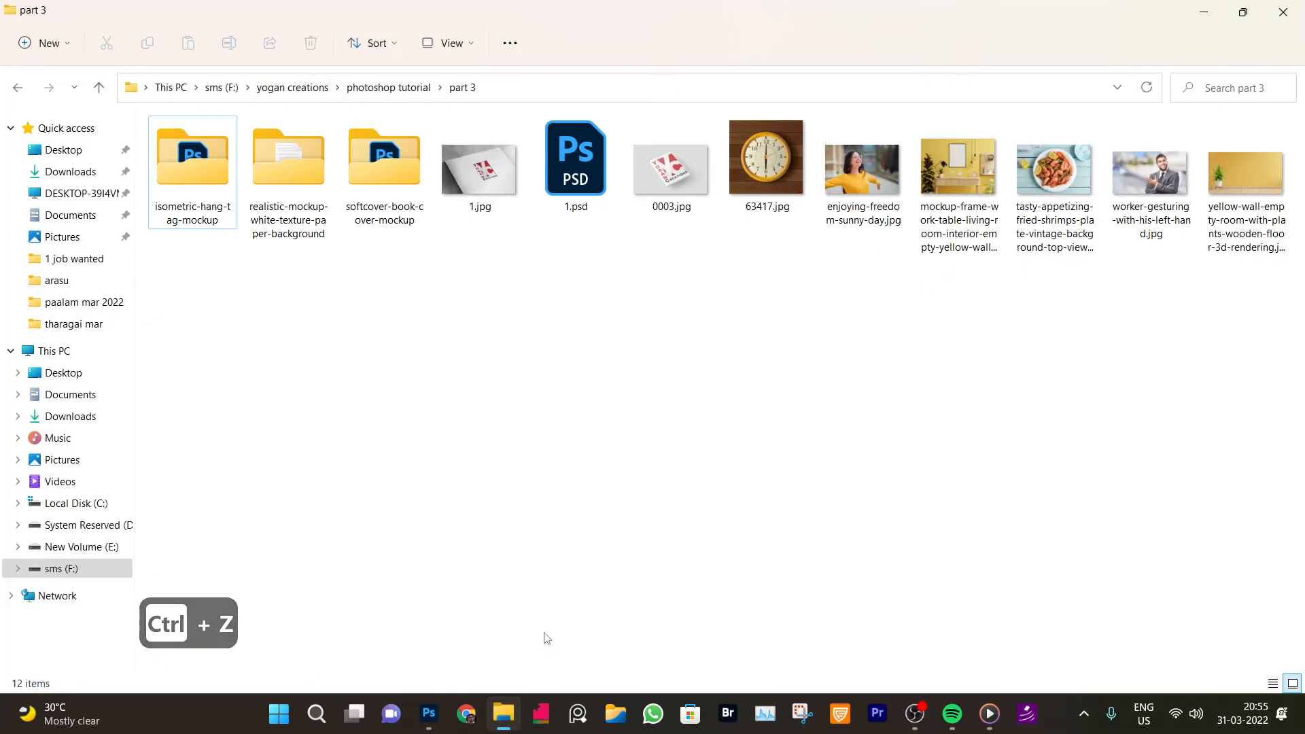
pyautogui.moveTo(880, 186); pyautogui.dragTo(457, 350)
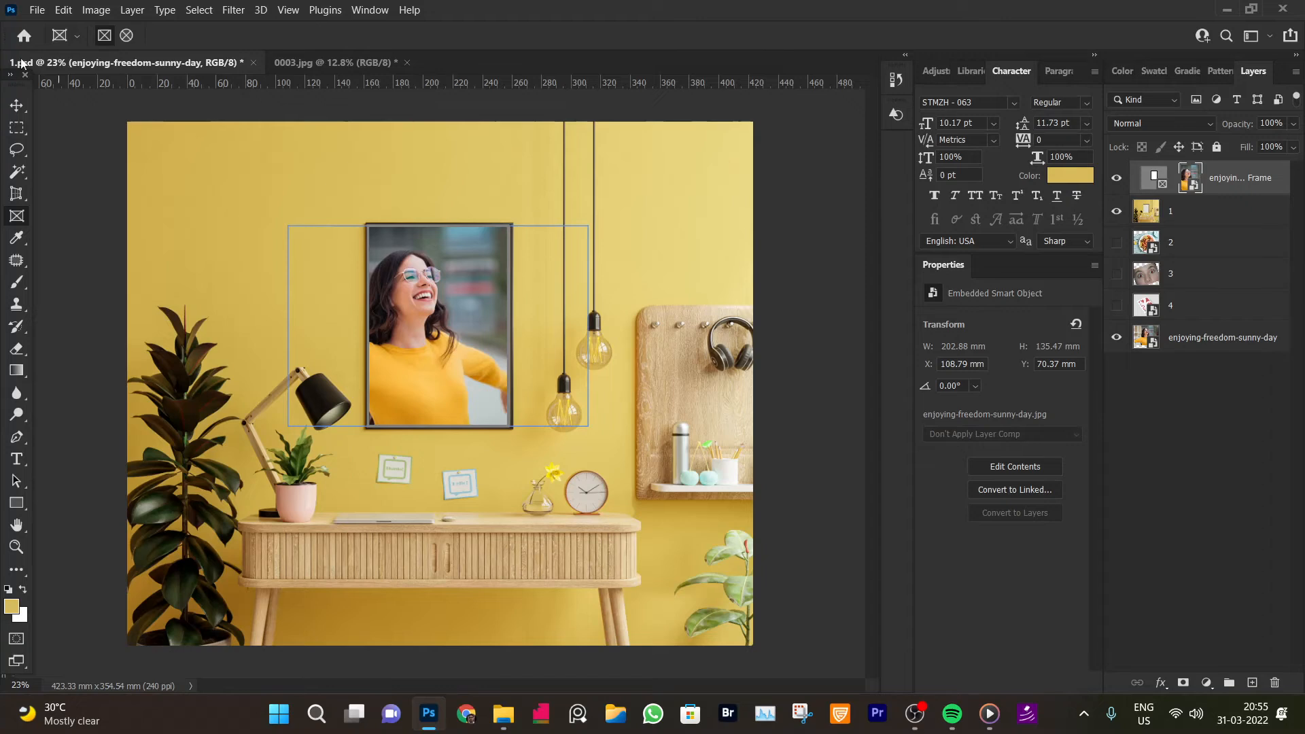
# Nudge the photo slightly inside the frame with the Move tool
pyautogui.click(17, 105)
pyautogui.moveTo(422, 374); pyautogui.dragTo(448, 377)
pyautogui.click(734, 284)
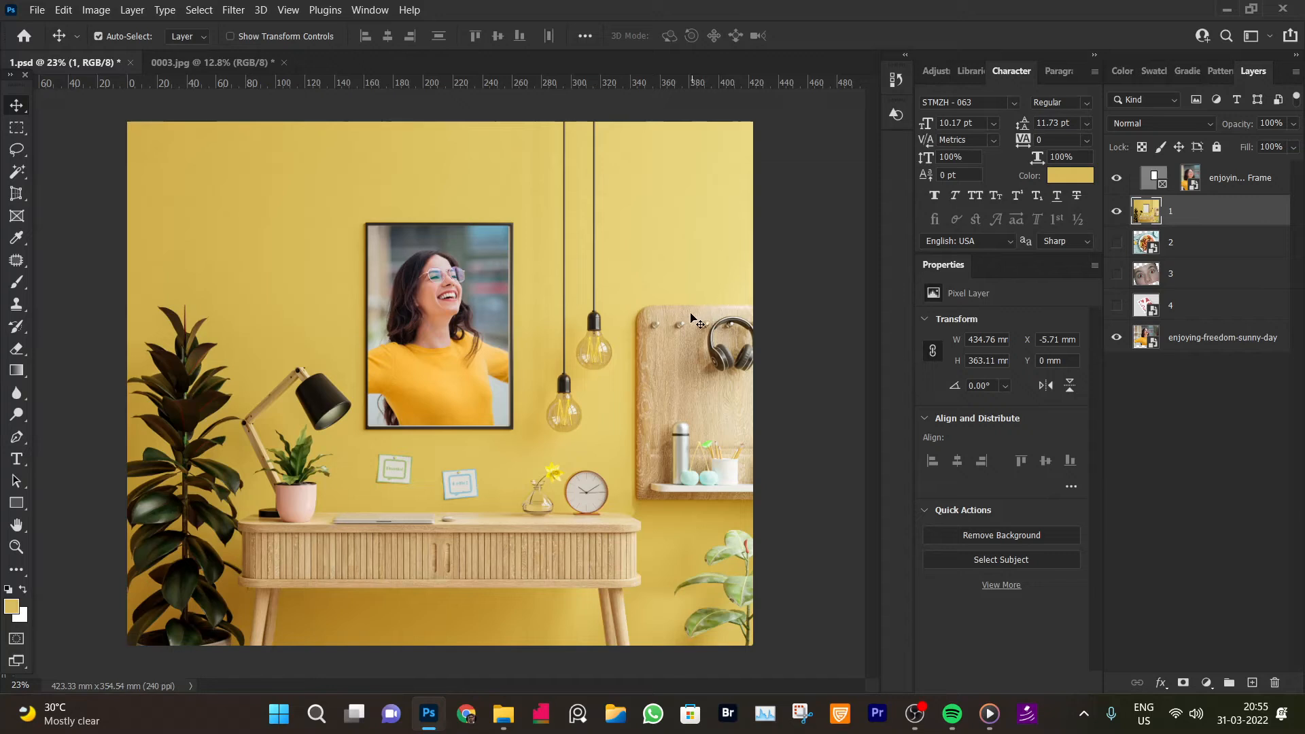
# Zoom in on the desk clock and draw an elliptical frame about 32 mm wide around it with the Frame Tool
pyautogui.click(16, 194)
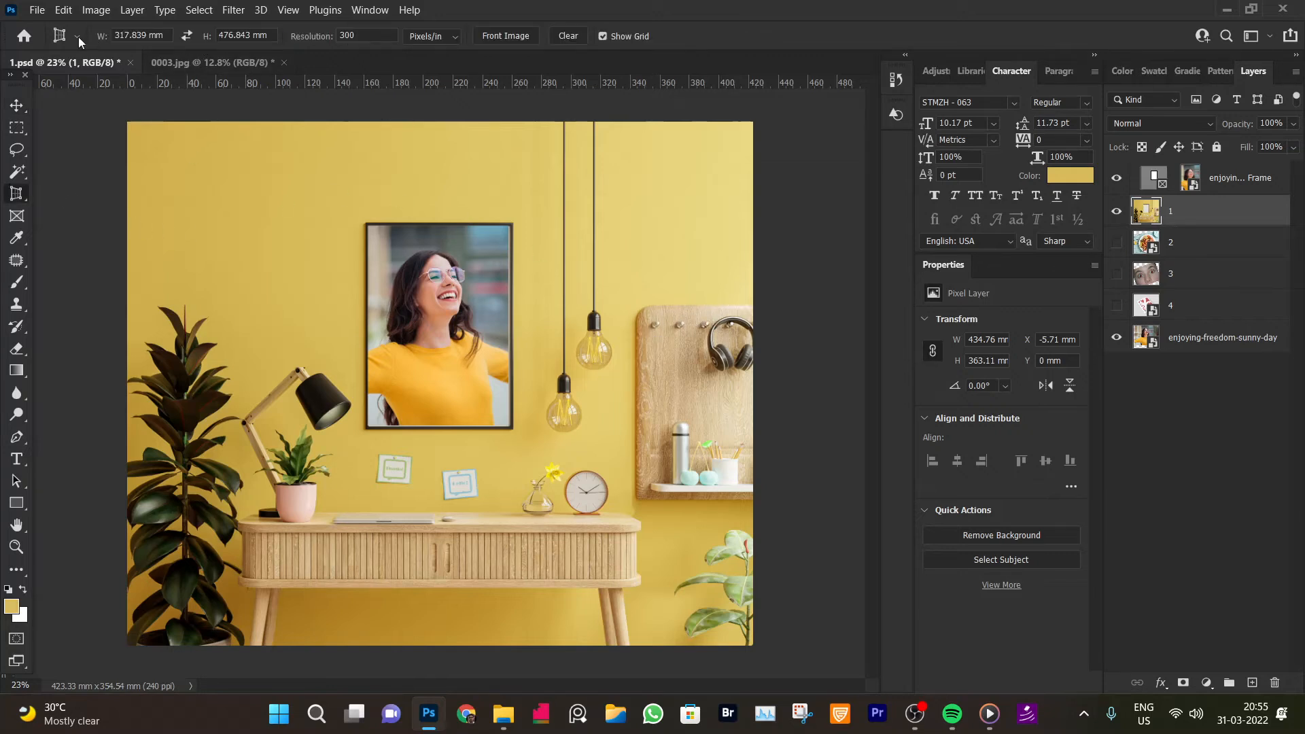
pyautogui.rightClick(24, 199)
pyautogui.click(18, 215)
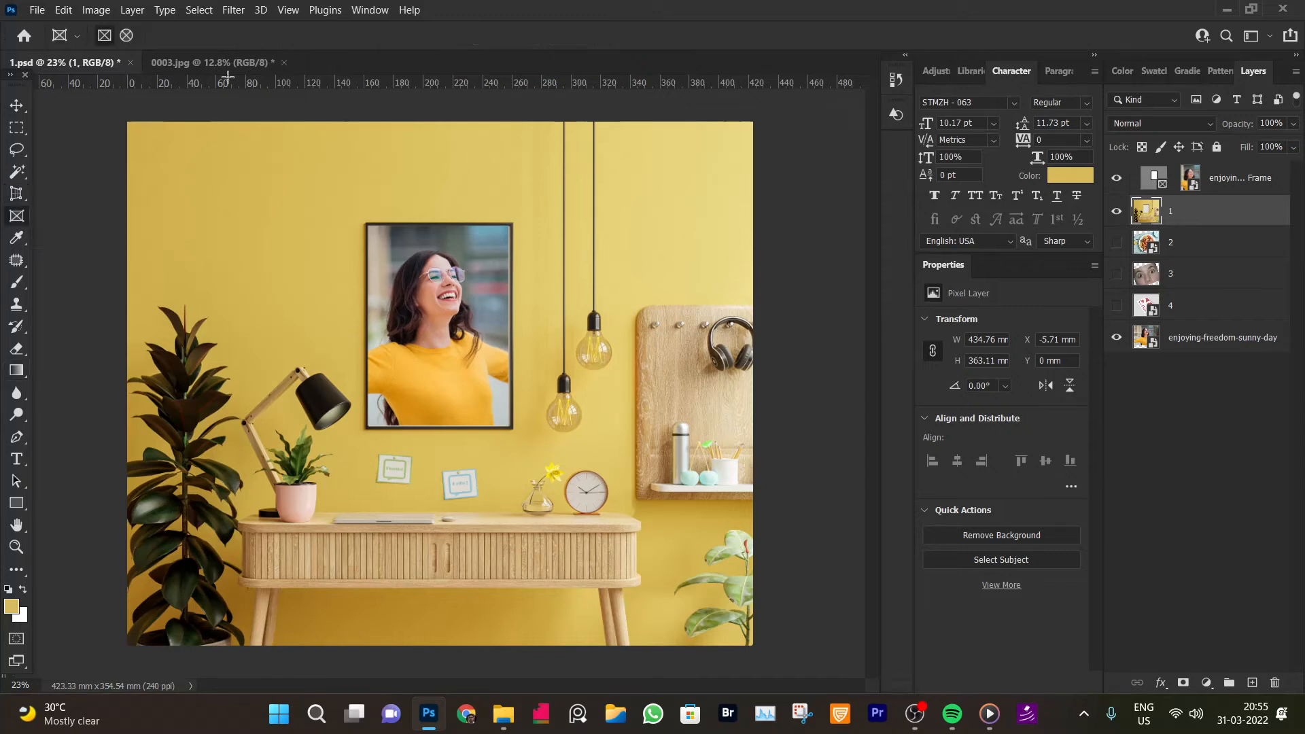
pyautogui.hotkey('ctrl', 'space')
pyautogui.moveTo(578, 506); pyautogui.dragTo(739, 491)
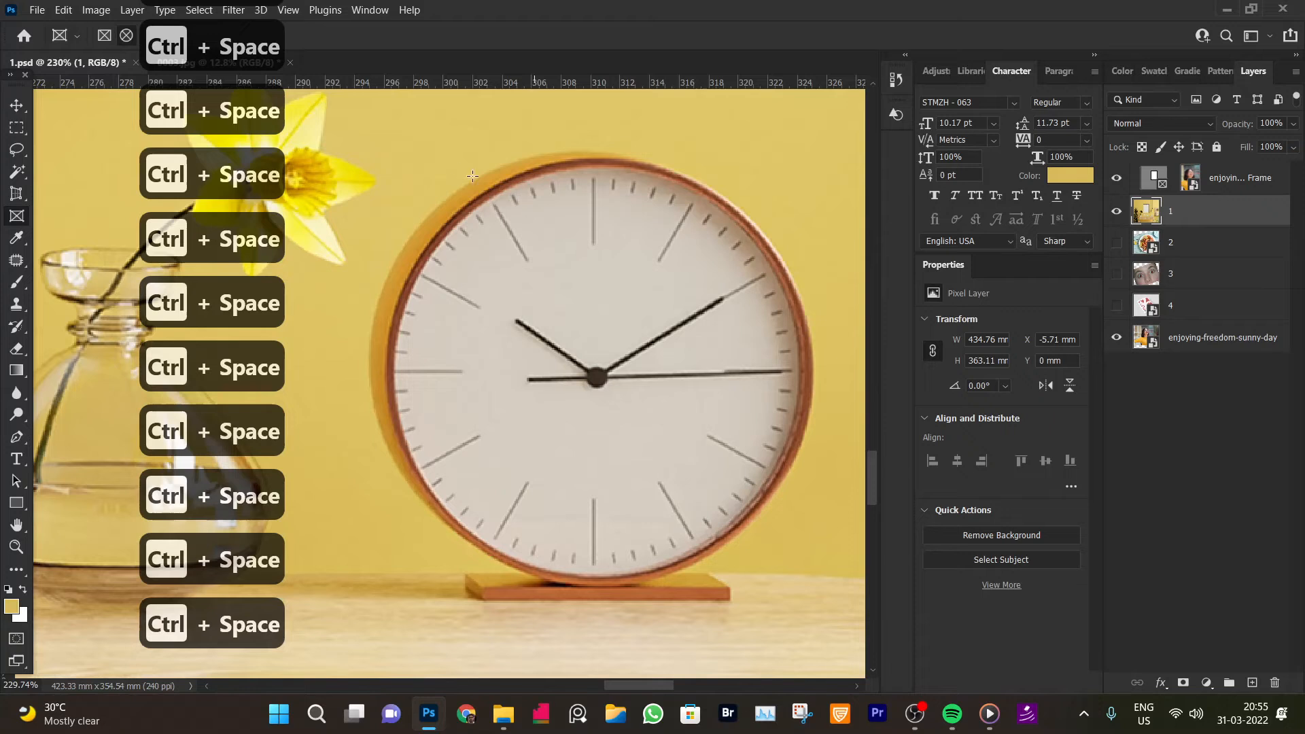
pyautogui.press('space')
pyautogui.moveTo(626, 268); pyautogui.dragTo(585, 263)
pyautogui.moveTo(298, 209); pyautogui.dragTo(659, 574)
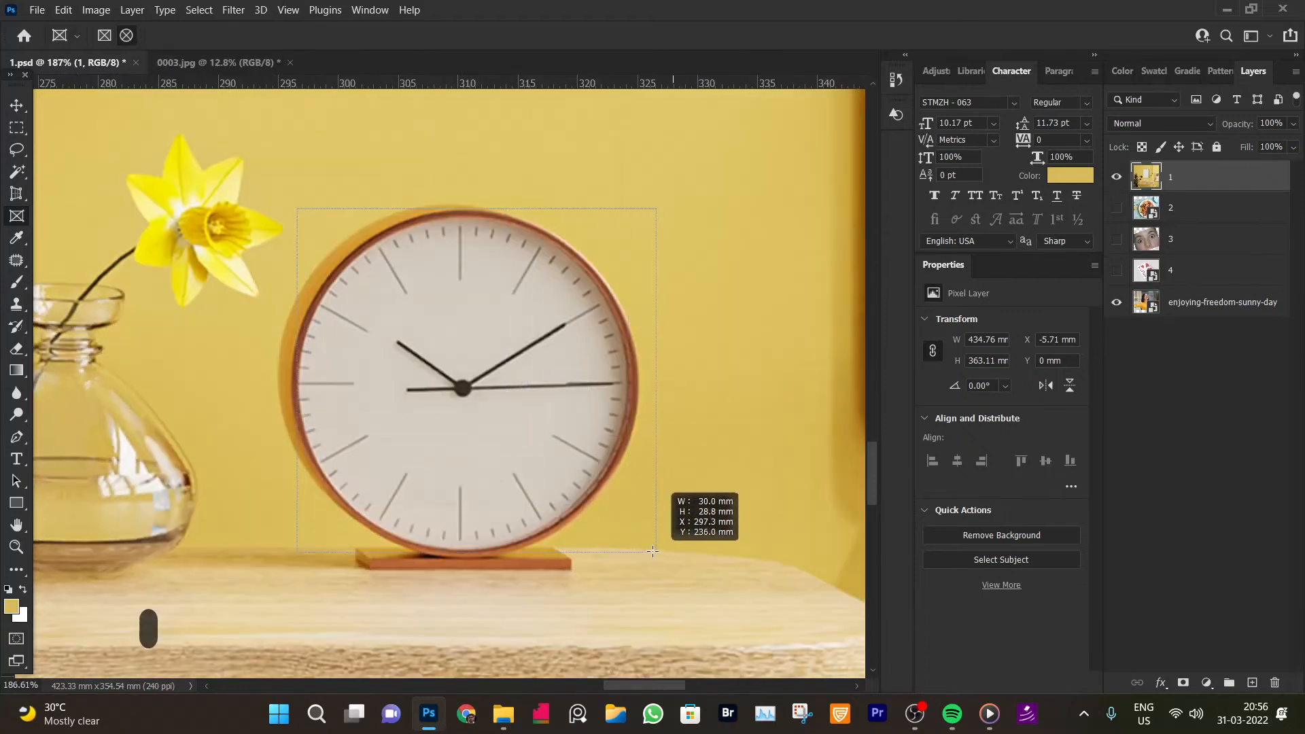
pyautogui.press('space')
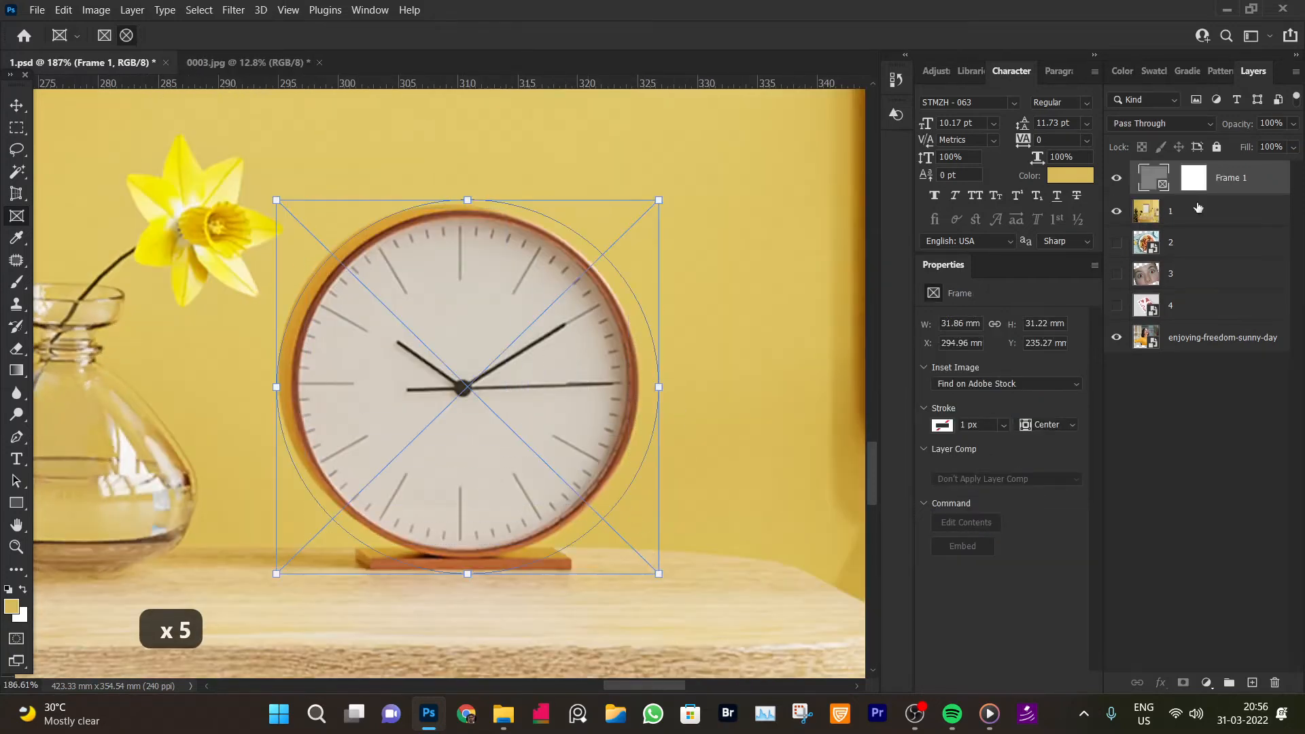
# Adjust the elliptical frame's sides so it fits the clock face, about 28 by 29 mm
pyautogui.moveTo(660, 385); pyautogui.dragTo(644, 386)
pyautogui.hotkey('ctrl', 'z')
pyautogui.hotkey('ctrl', 'z')
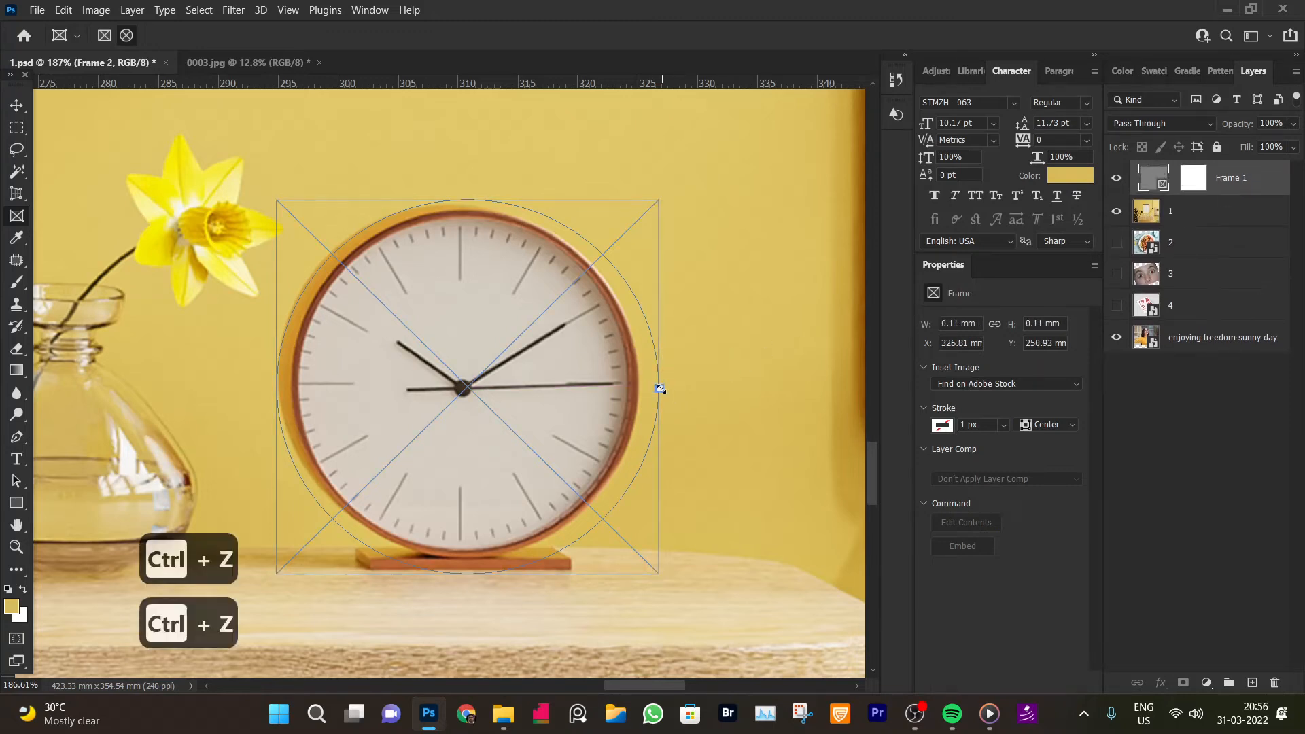
pyautogui.moveTo(660, 387); pyautogui.dragTo(642, 387)
pyautogui.moveTo(455, 573); pyautogui.dragTo(456, 559)
pyautogui.moveTo(283, 378); pyautogui.dragTo(301, 376)
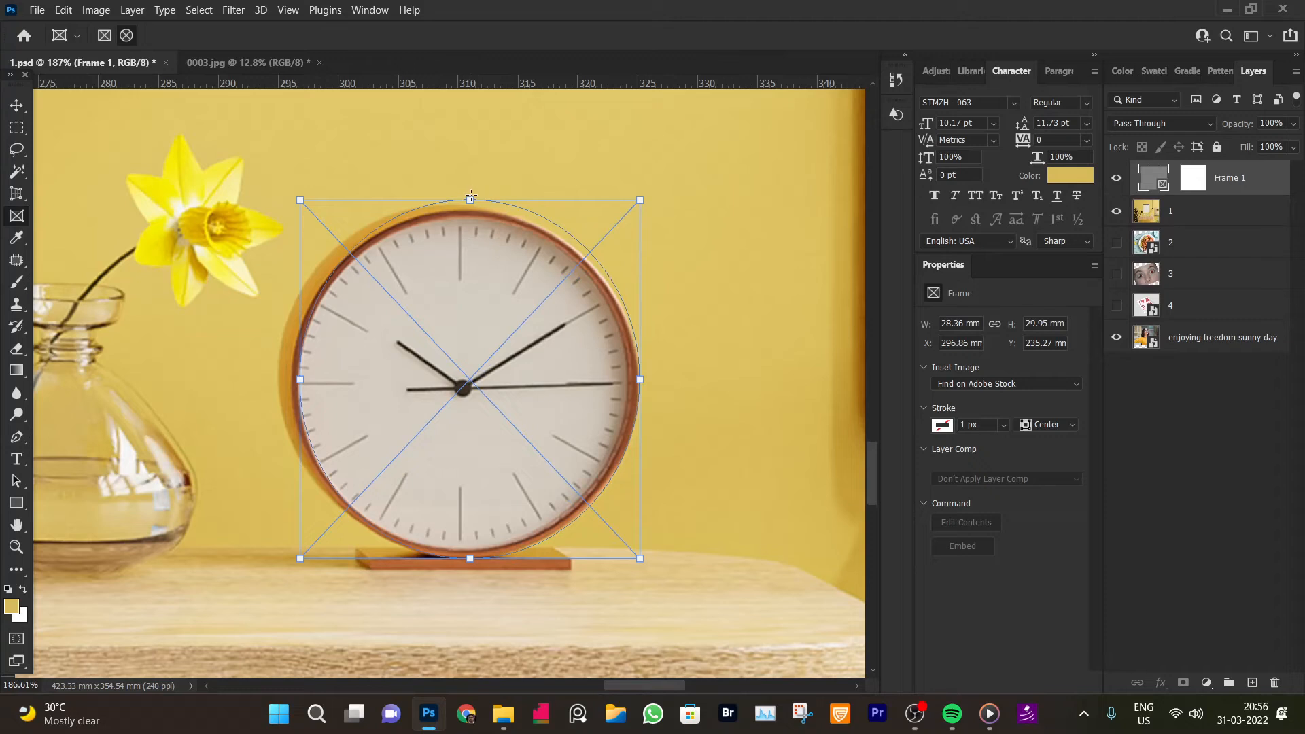
pyautogui.moveTo(470, 200); pyautogui.dragTo(470, 211)
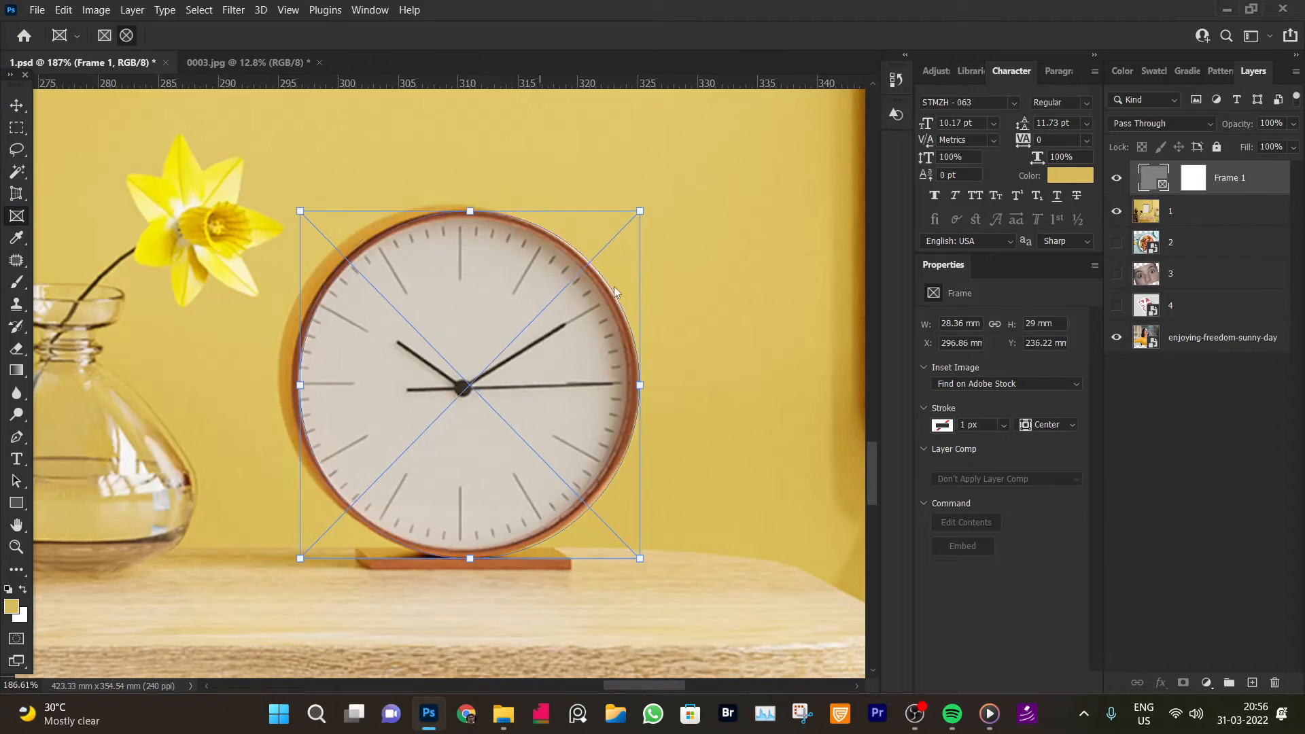
pyautogui.moveTo(641, 387); pyautogui.dragTo(632, 386)
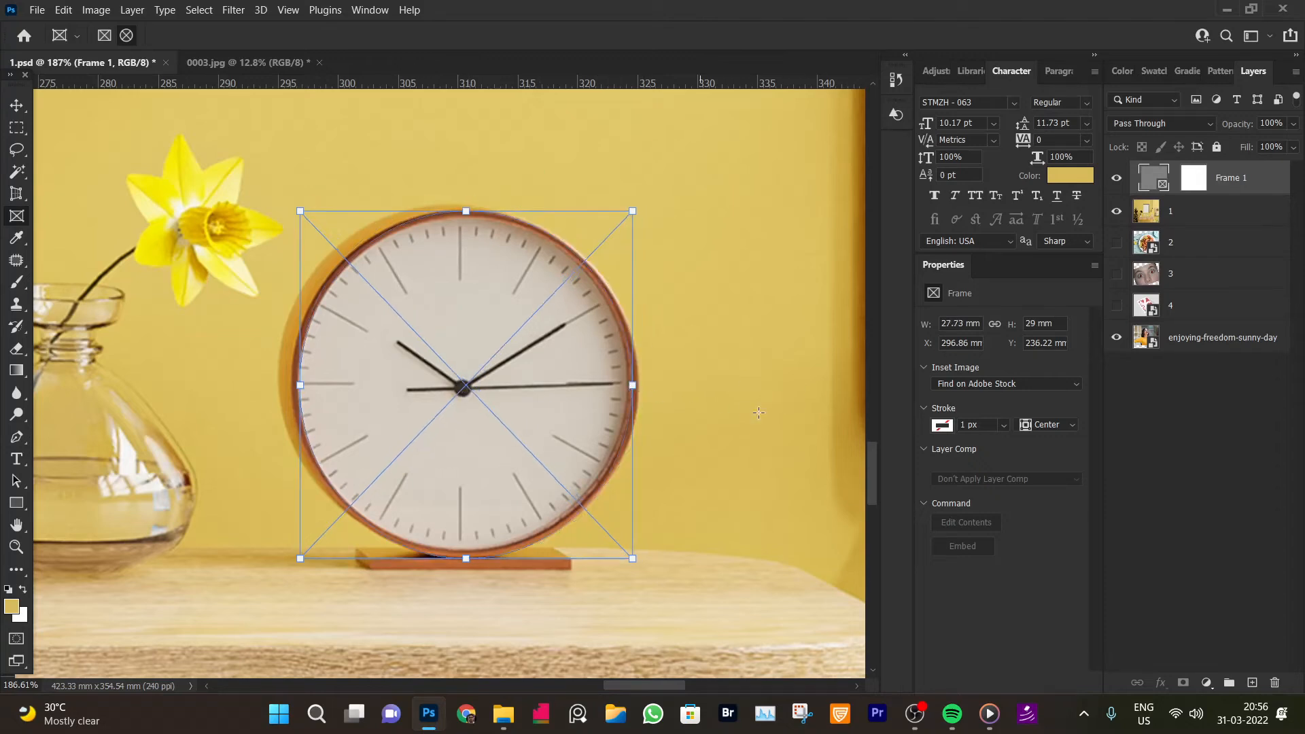
# Select the clock frame layer and drag 63417.jpg from File Explorer into the elliptical frame
pyautogui.click(1220, 210)
pyautogui.click(1154, 183)
pyautogui.click(504, 714)
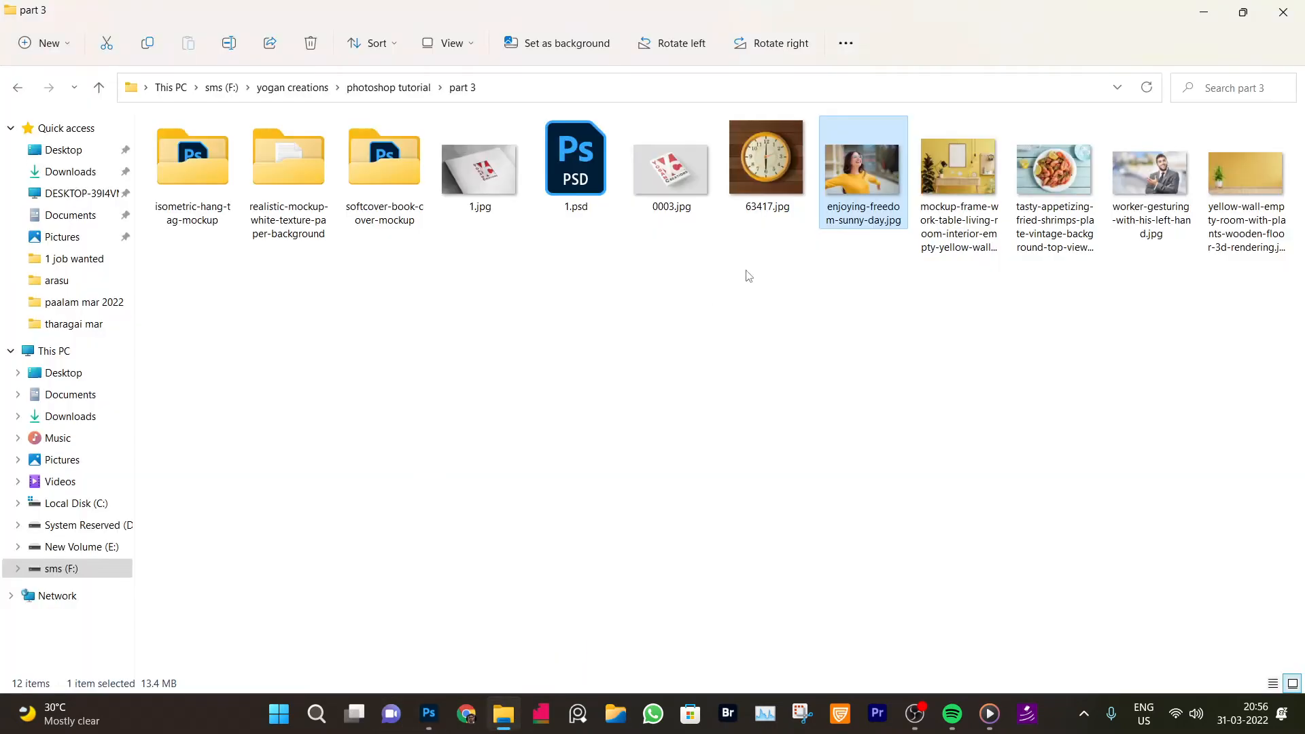
pyautogui.moveTo(766, 178); pyautogui.dragTo(535, 409)
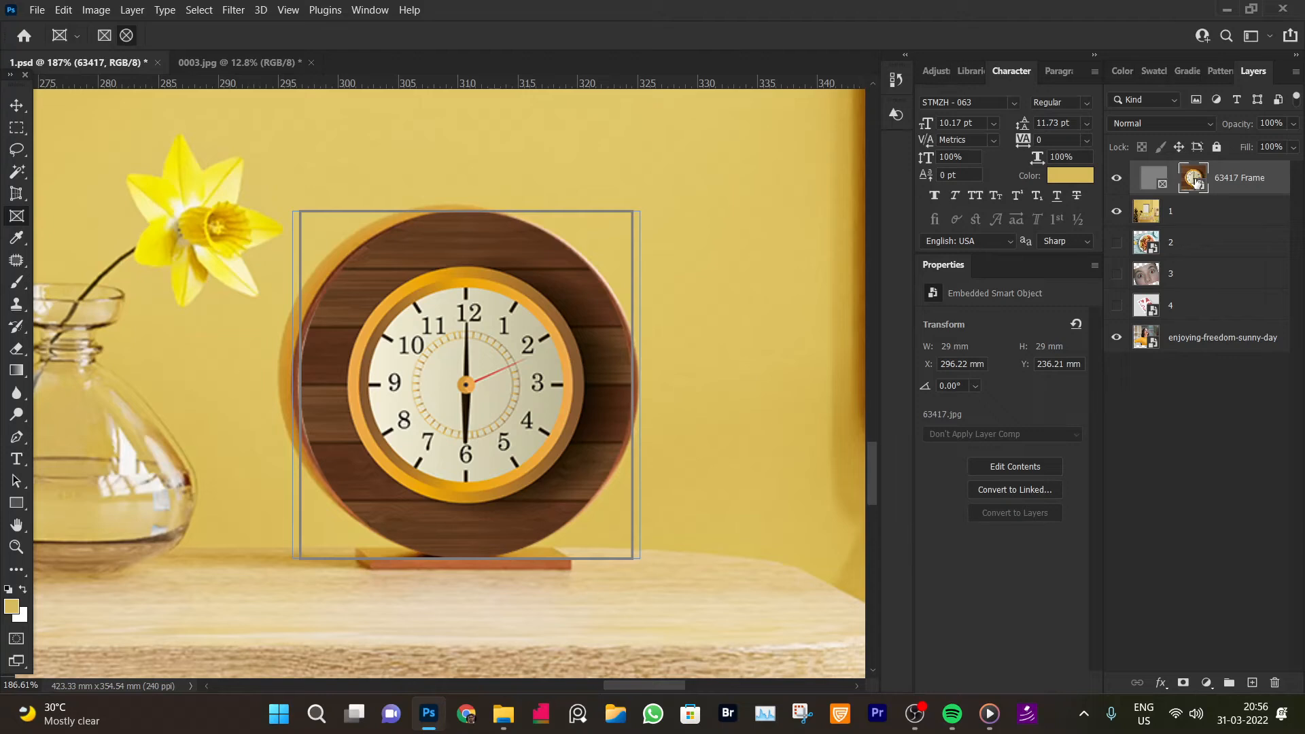
# Enlarge the clock image inside the frame with Free Transform and apply it
pyautogui.hotkey('ctrl', 't')
pyautogui.moveTo(637, 384); pyautogui.dragTo(746, 385)
pyautogui.press('Return')
# Zoom back out and hide the 63417 clock frame layer
pyautogui.hotkey('ctrl', 'space')
pyautogui.moveTo(531, 340); pyautogui.dragTo(397, 336)
pyautogui.click(18, 107)
pyautogui.click(591, 311)
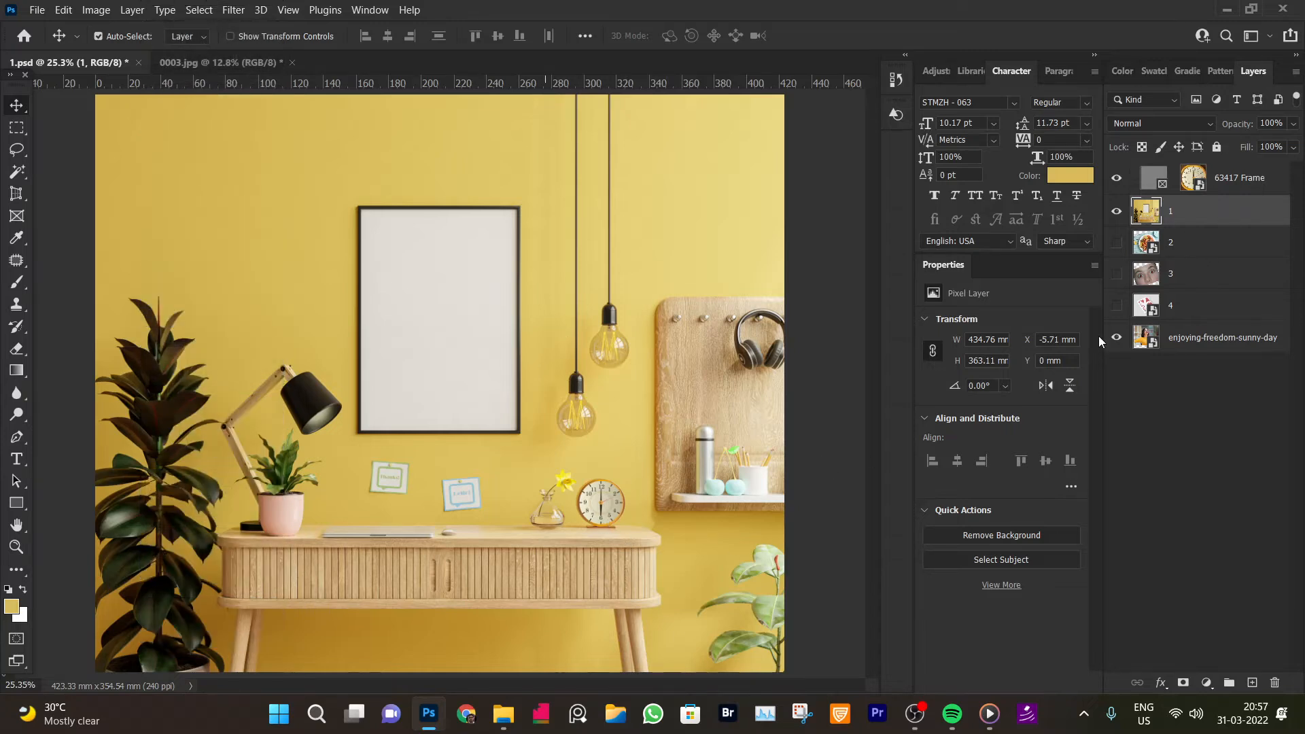
pyautogui.click(1176, 339)
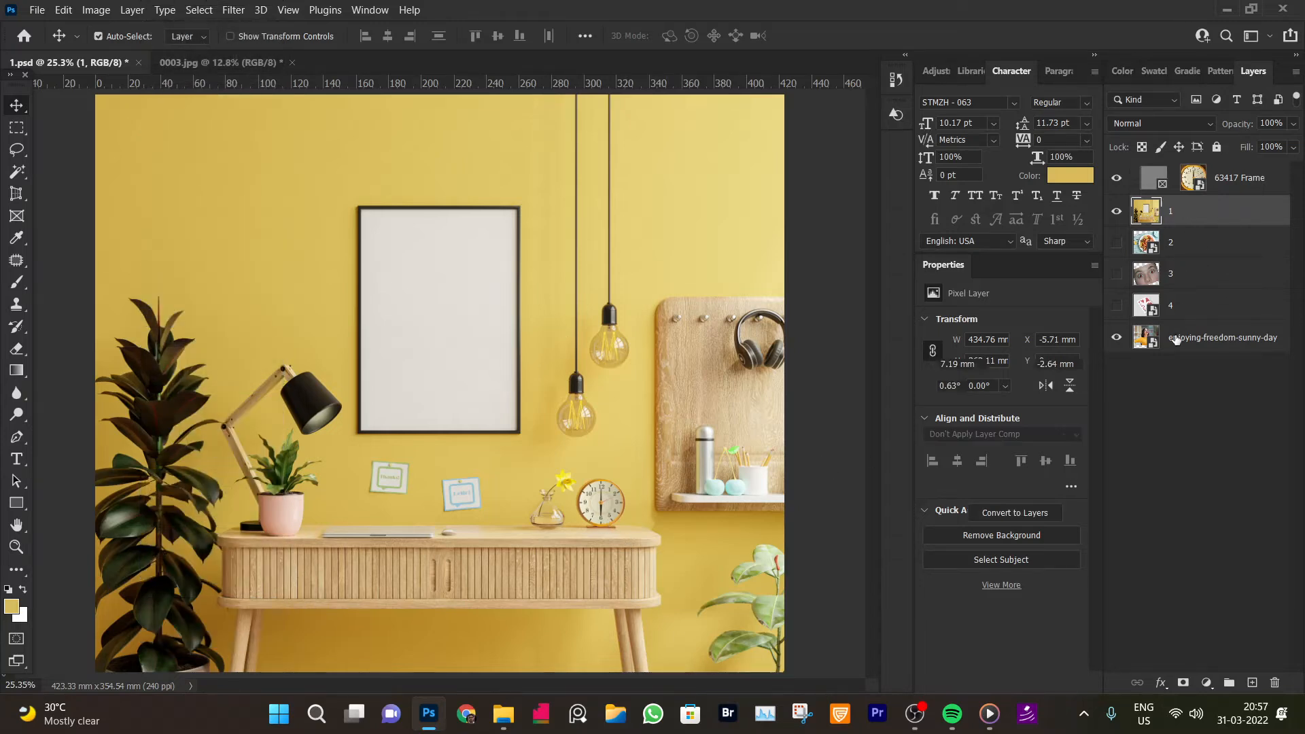
pyautogui.click(1117, 180)
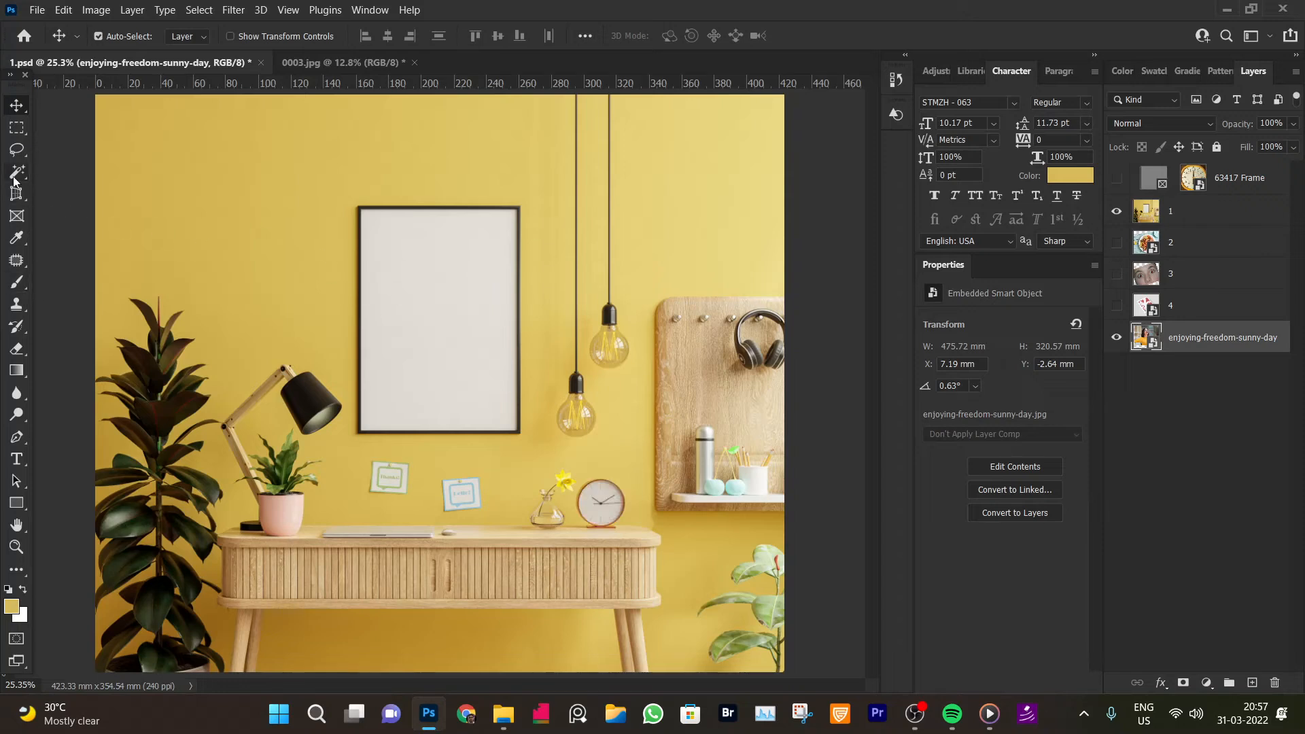
# Draw a rectangular frame over the empty picture frame and drop the sunny-day photo layer into it
pyautogui.click(14, 220)
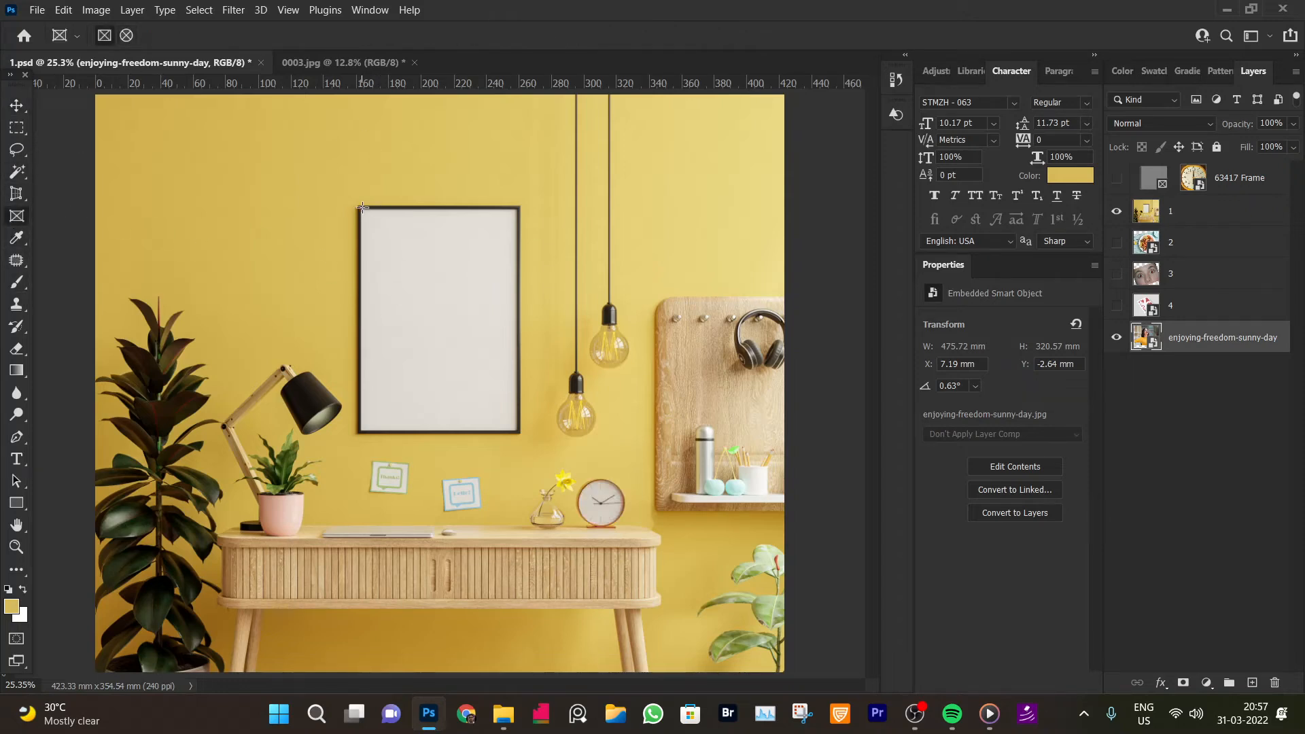
pyautogui.moveTo(361, 208); pyautogui.dragTo(517, 430)
pyautogui.moveTo(1238, 348); pyautogui.dragTo(1218, 197)
pyautogui.click(1202, 371)
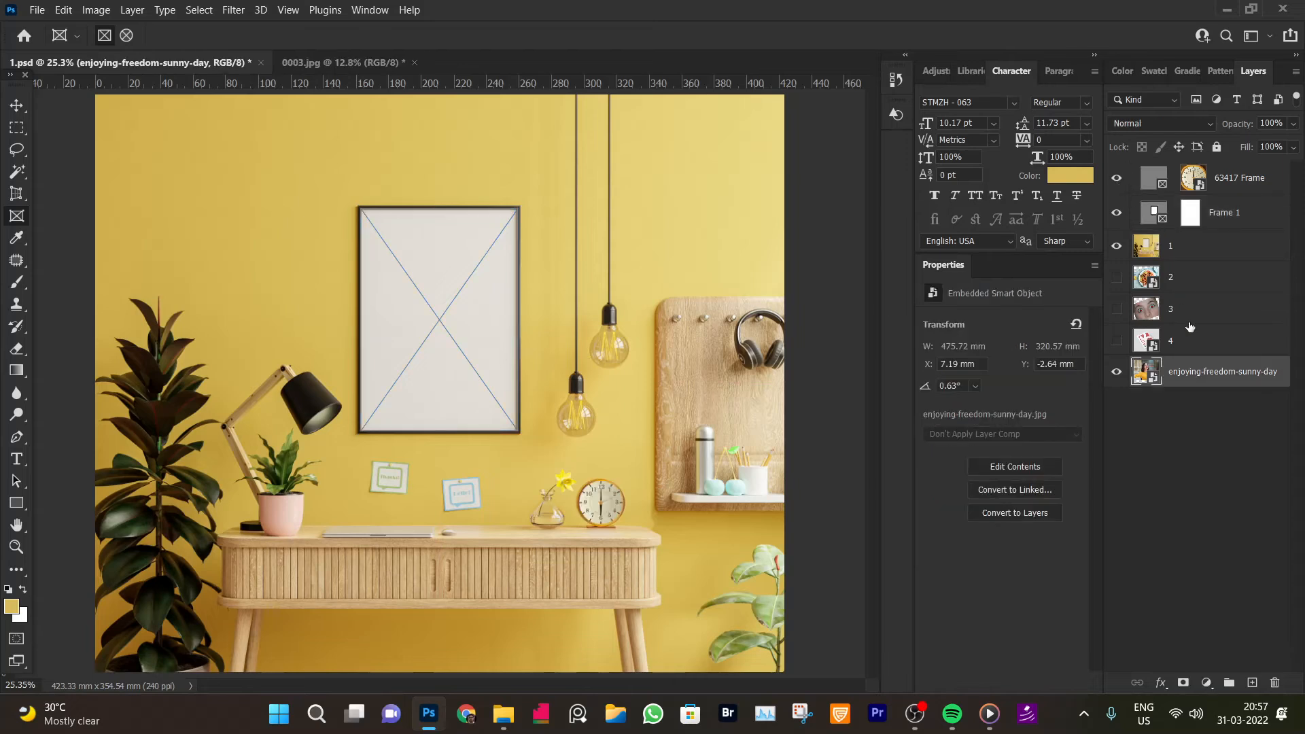
pyautogui.moveTo(1205, 367); pyautogui.dragTo(1142, 204)
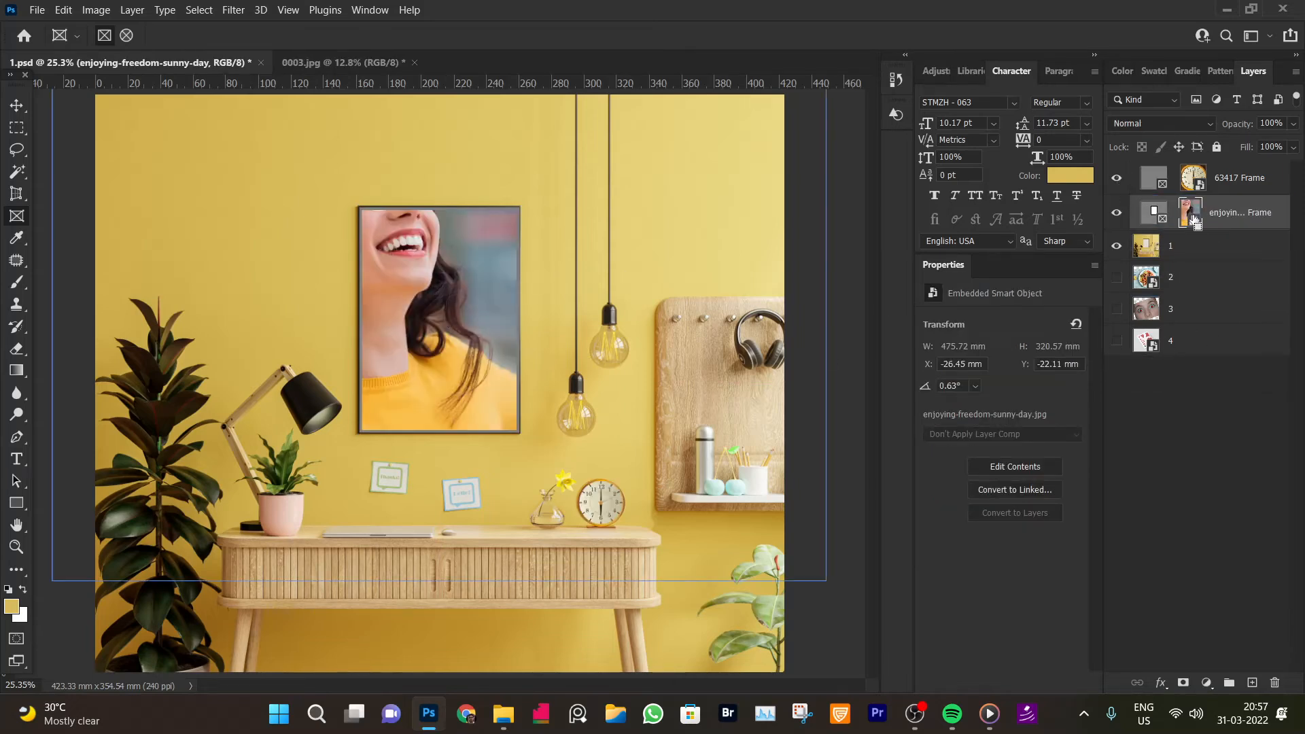
# Shrink the framed photo with Free Transform so the woman fits inside the picture frame
pyautogui.hotkey('ctrl', 't')
pyautogui.moveTo(825, 333); pyautogui.dragTo(496, 299)
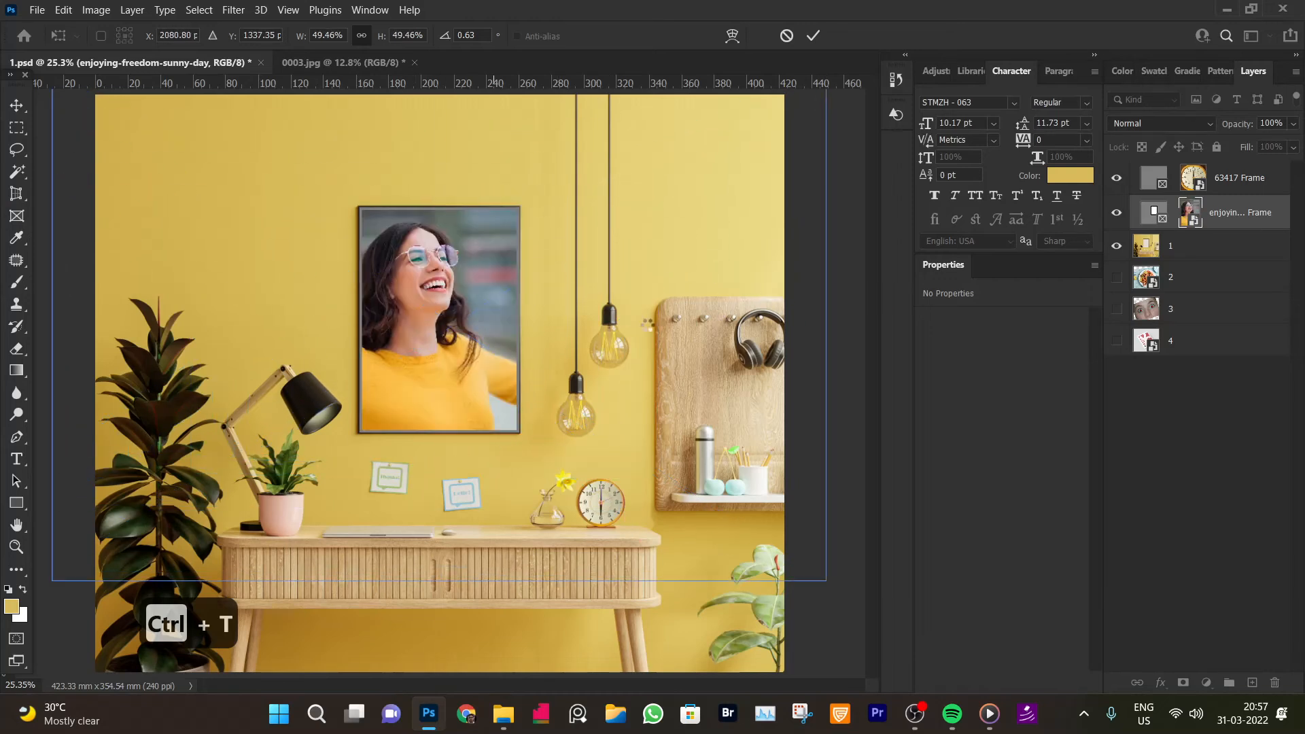
pyautogui.press('Return')
pyautogui.click(19, 103)
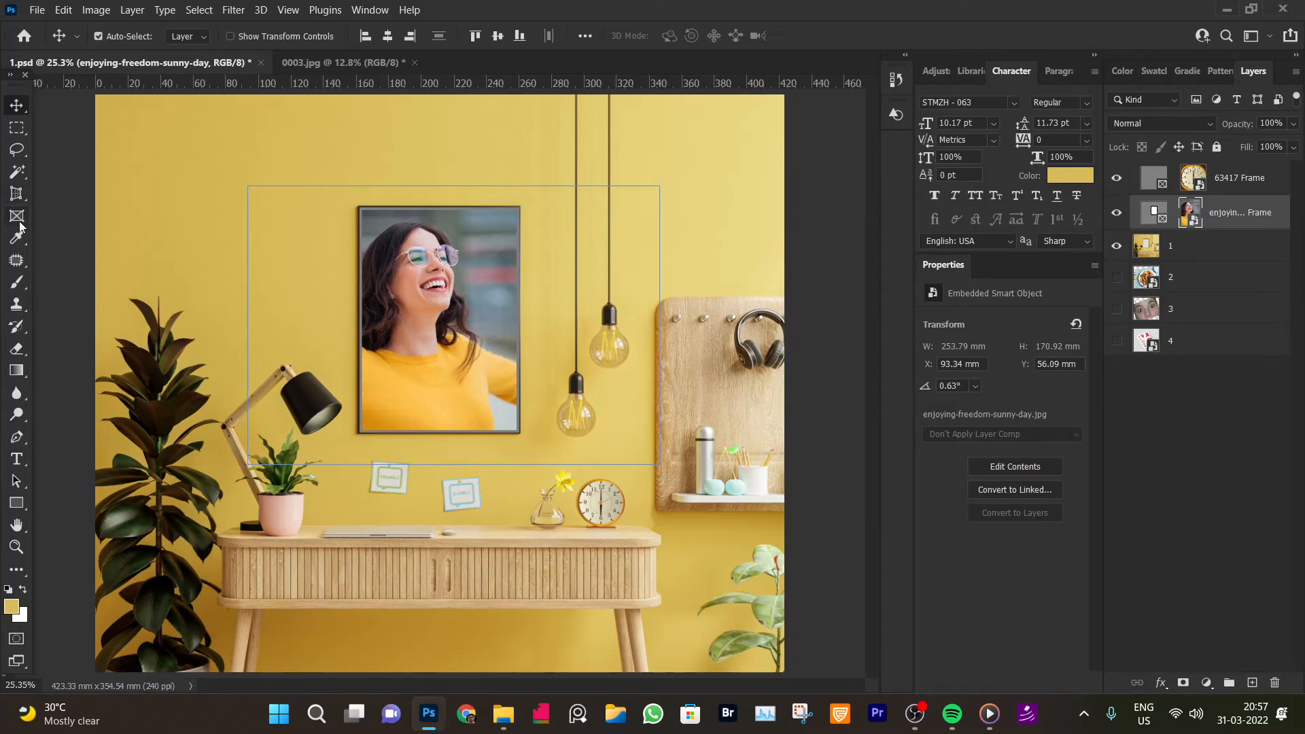
# Show layer 1 and select it in the layers list
pyautogui.click(17, 237)
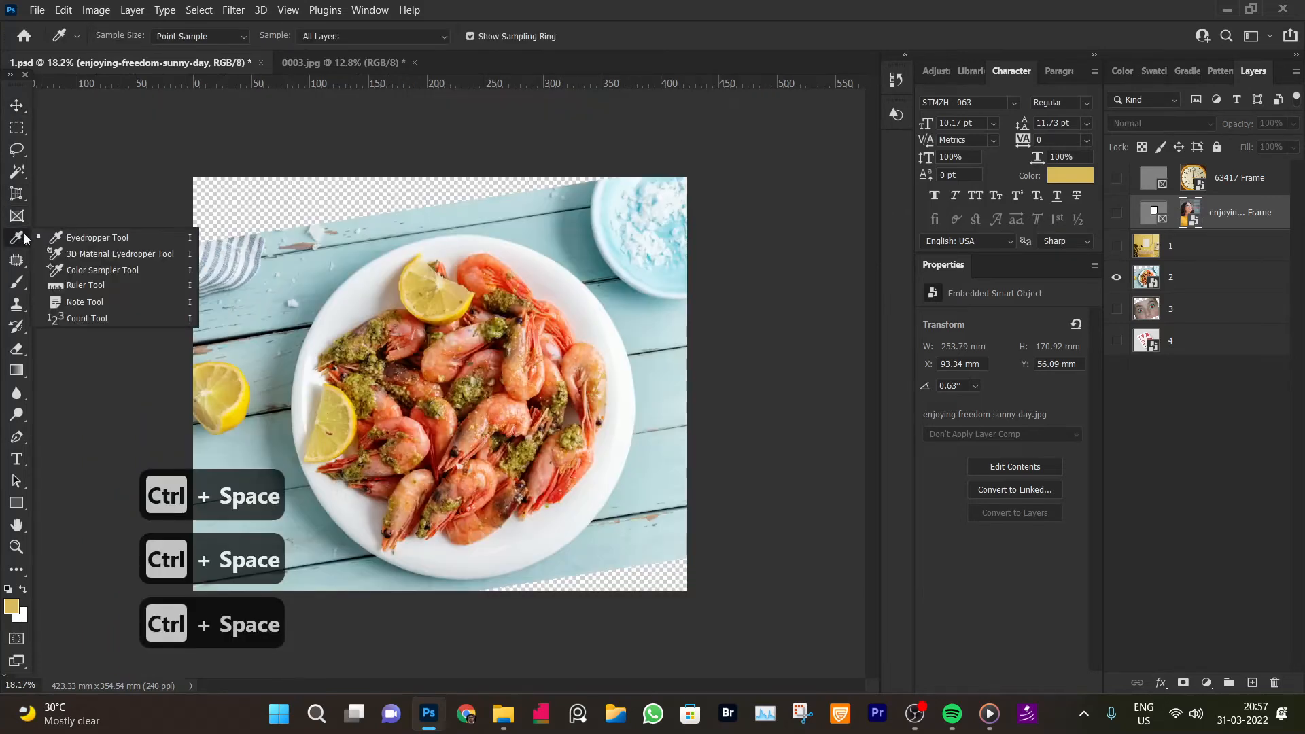
pyautogui.click(95, 238)
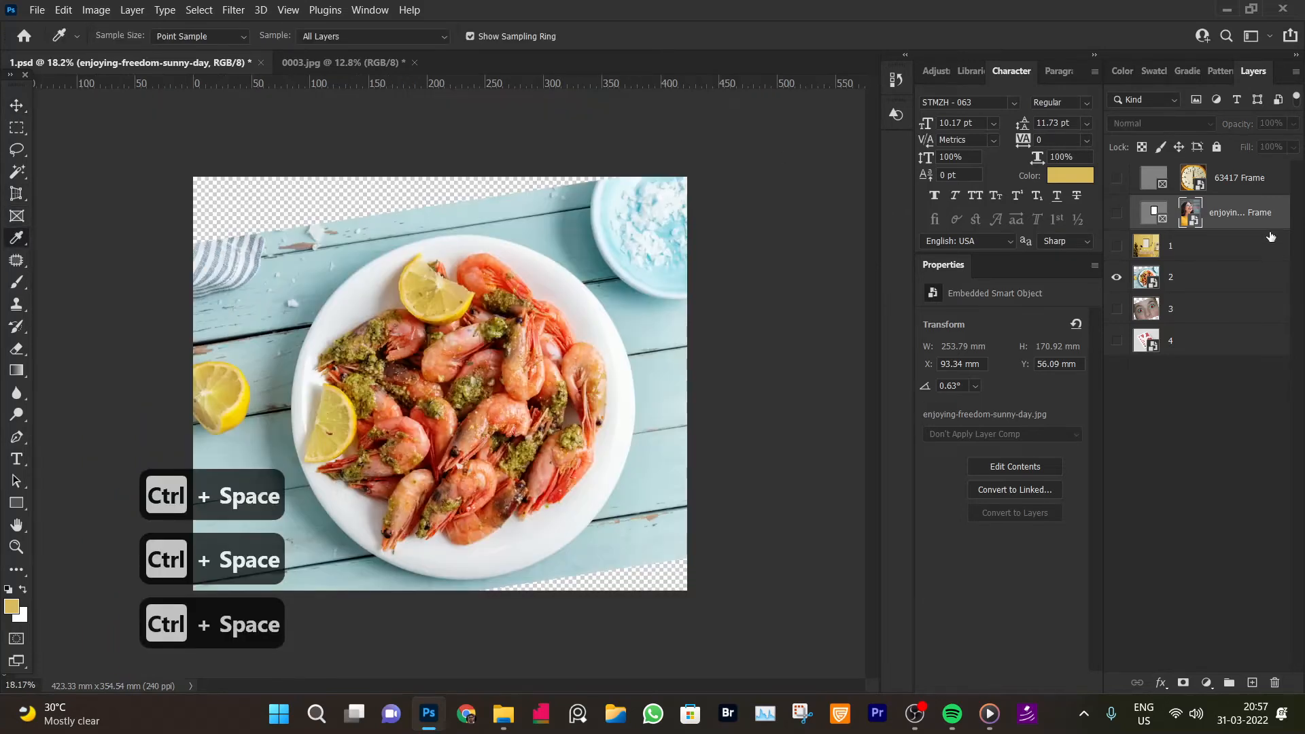
pyautogui.click(1194, 255)
pyautogui.click(1200, 278)
pyautogui.click(1116, 246)
pyautogui.click(1196, 253)
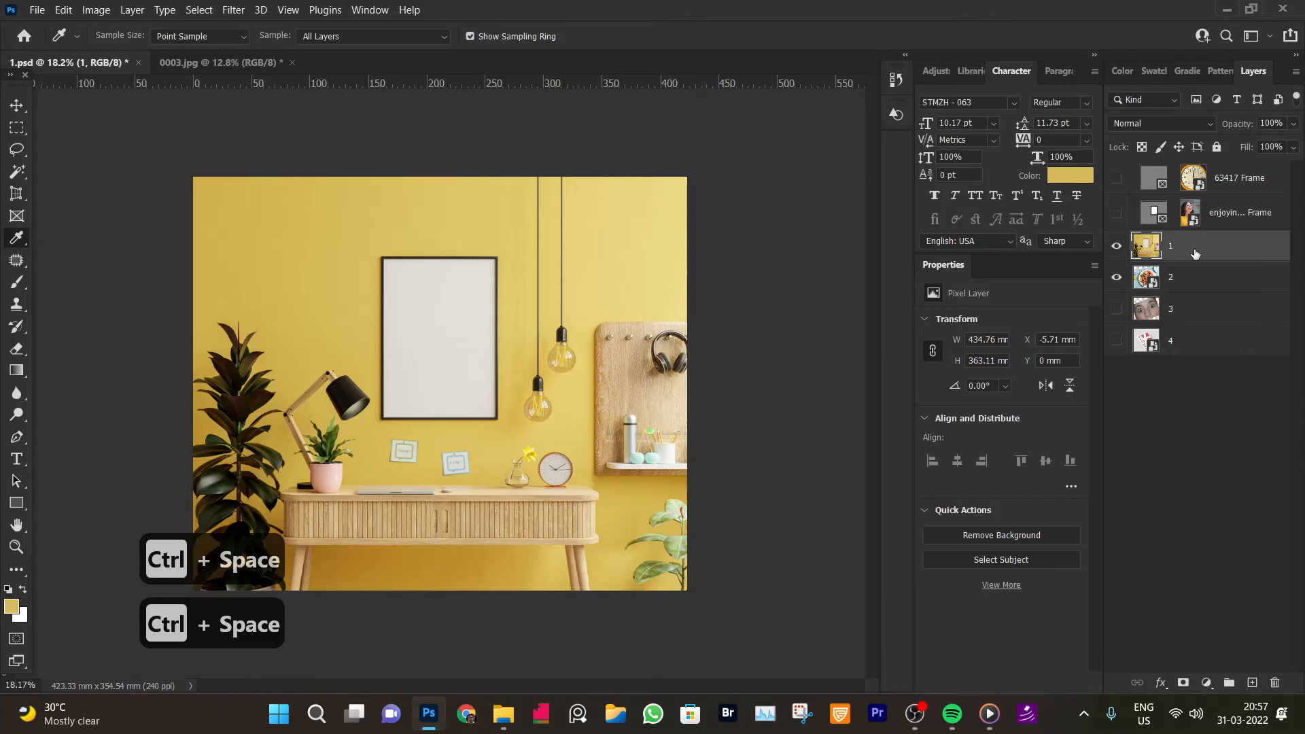
pyautogui.hotkey('ctrl', 't')
pyautogui.press('Return')
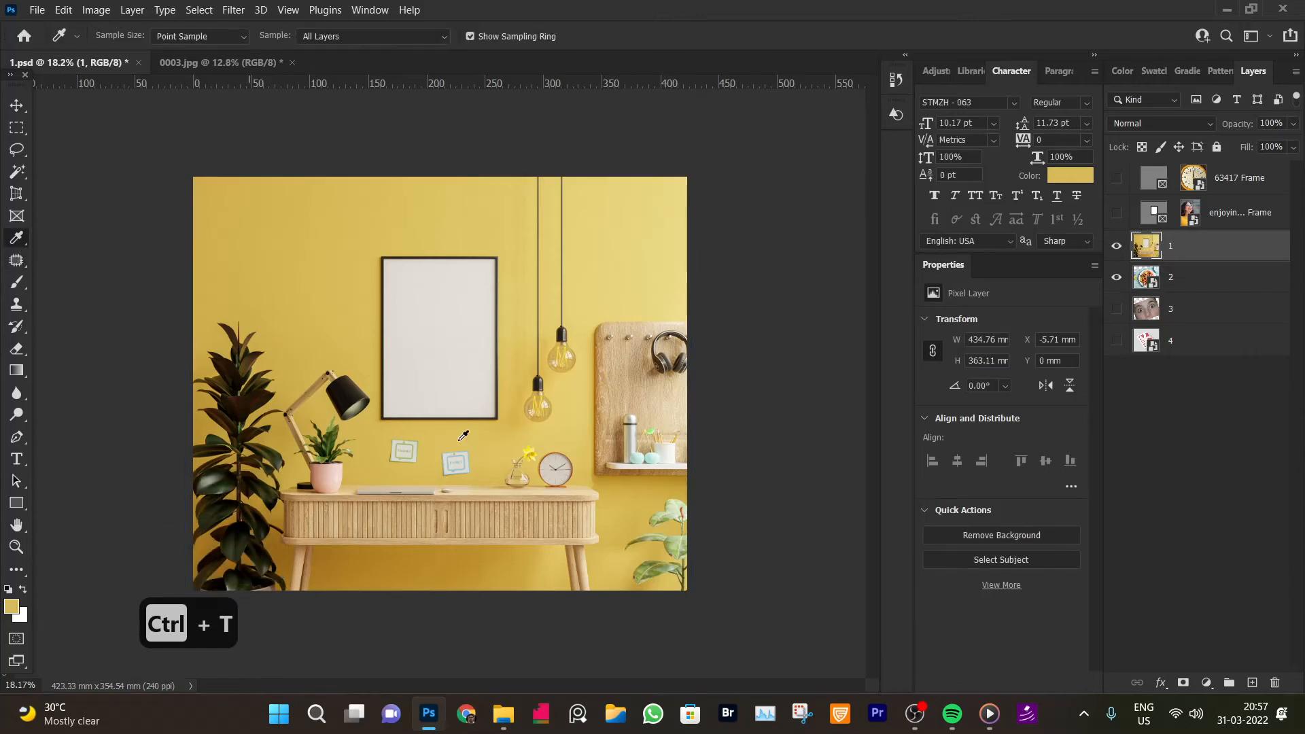
# Set the foreground colour to a dark red and switch to the Brush tool
pyautogui.click(11, 608)
pyautogui.click(971, 340)
pyautogui.moveTo(988, 234); pyautogui.dragTo(993, 222)
pyautogui.click(1155, 224)
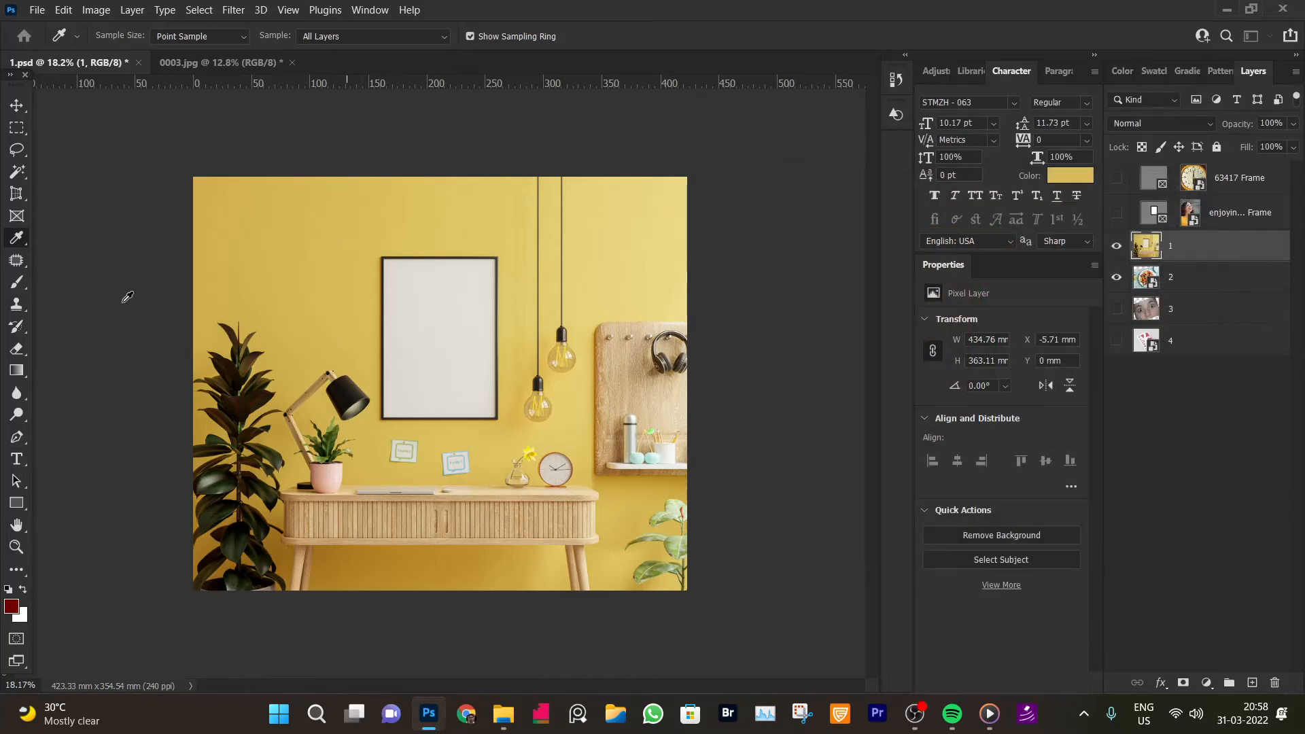
pyautogui.click(20, 286)
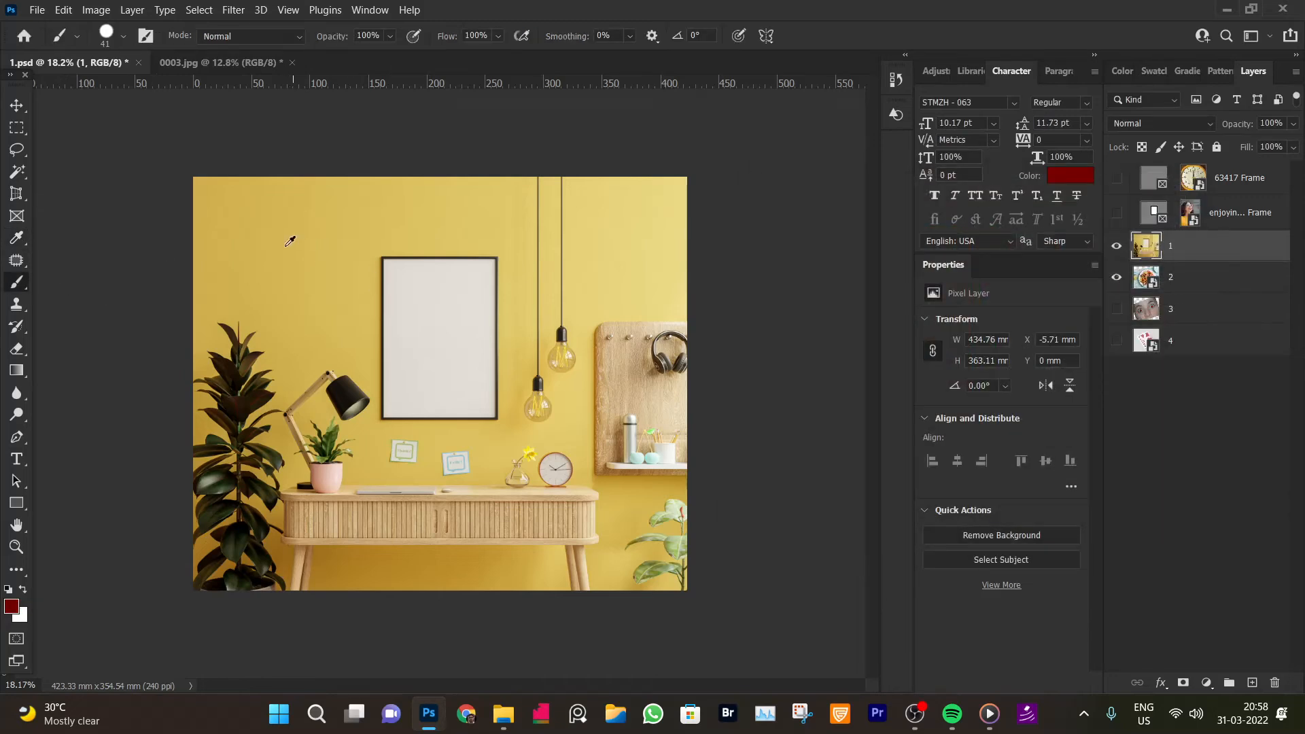
# Try a dark red brush stroke on the wall of the mockup and undo it
pyautogui.moveTo(268, 259); pyautogui.dragTo(332, 238)
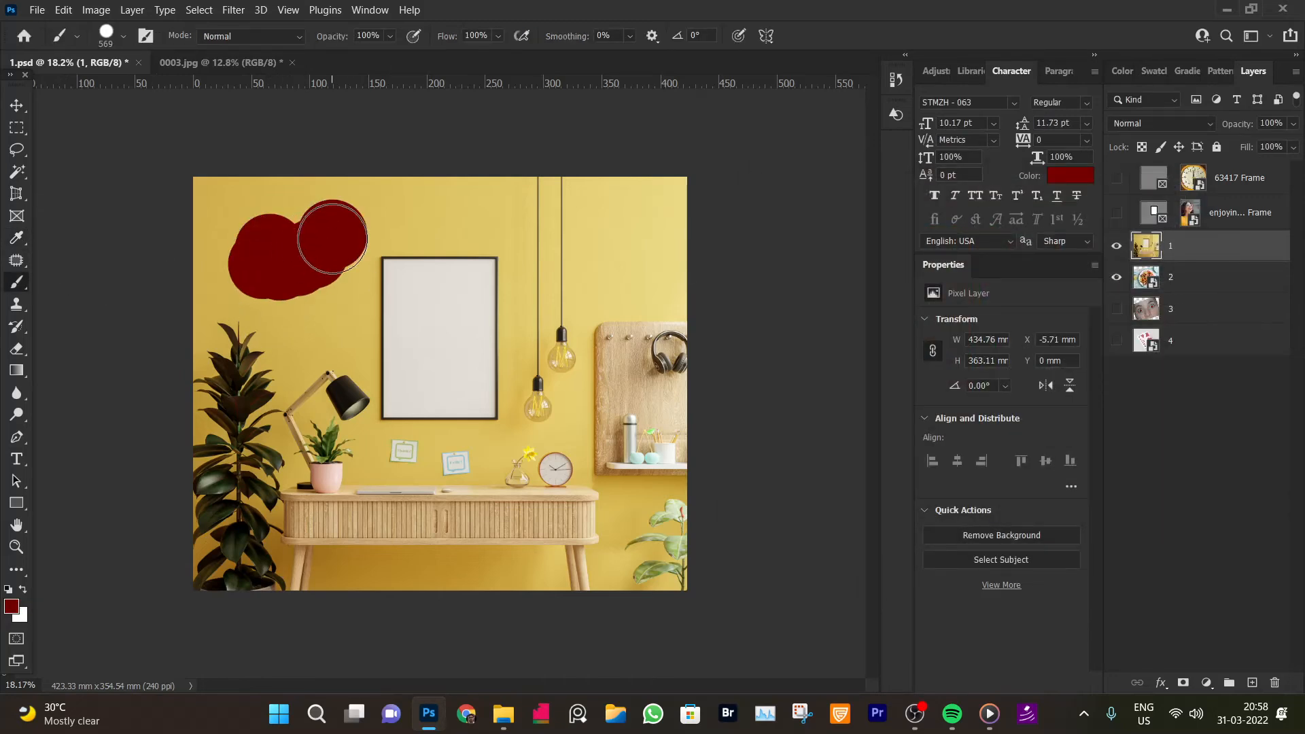
pyautogui.hotkey('ctrl', 'z')
pyautogui.hotkey('ctrl', 'z')
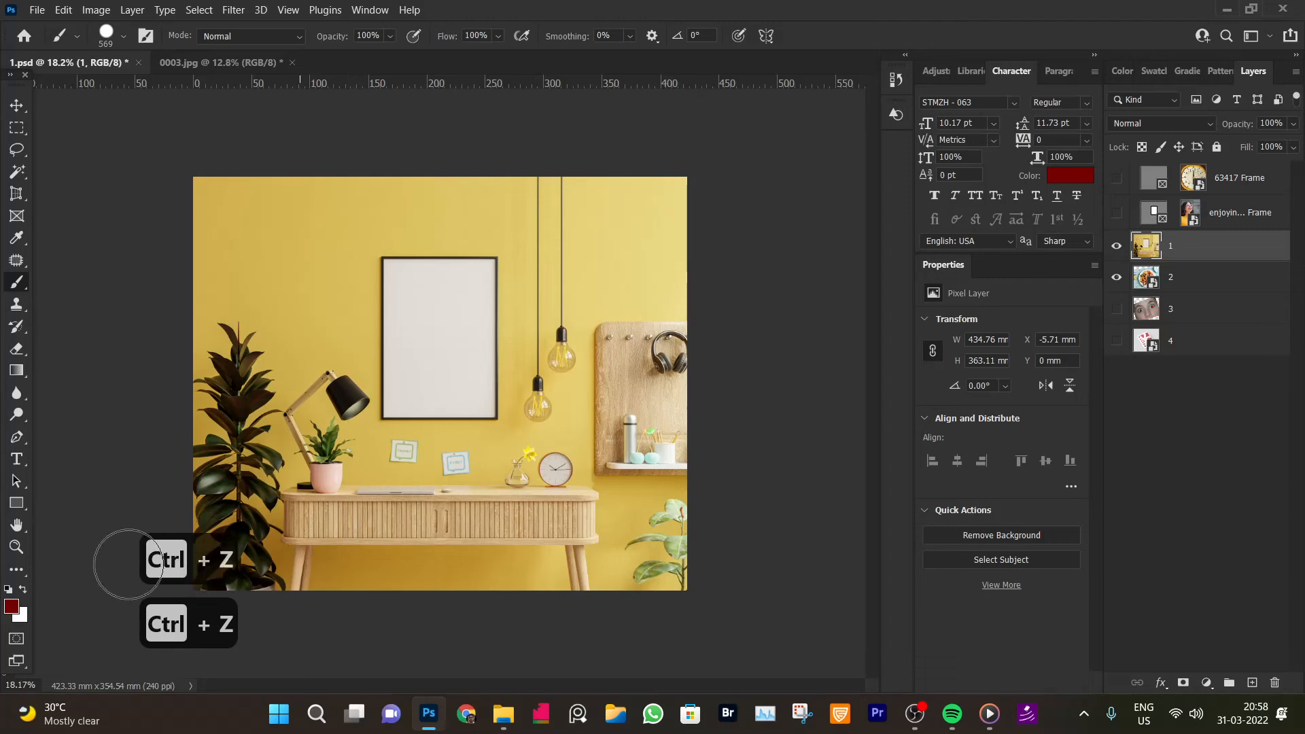
# Set the foreground colour to light pink ffe5e5, paint a test stroke on the wall, and undo it
pyautogui.click(11, 605)
pyautogui.click(778, 224)
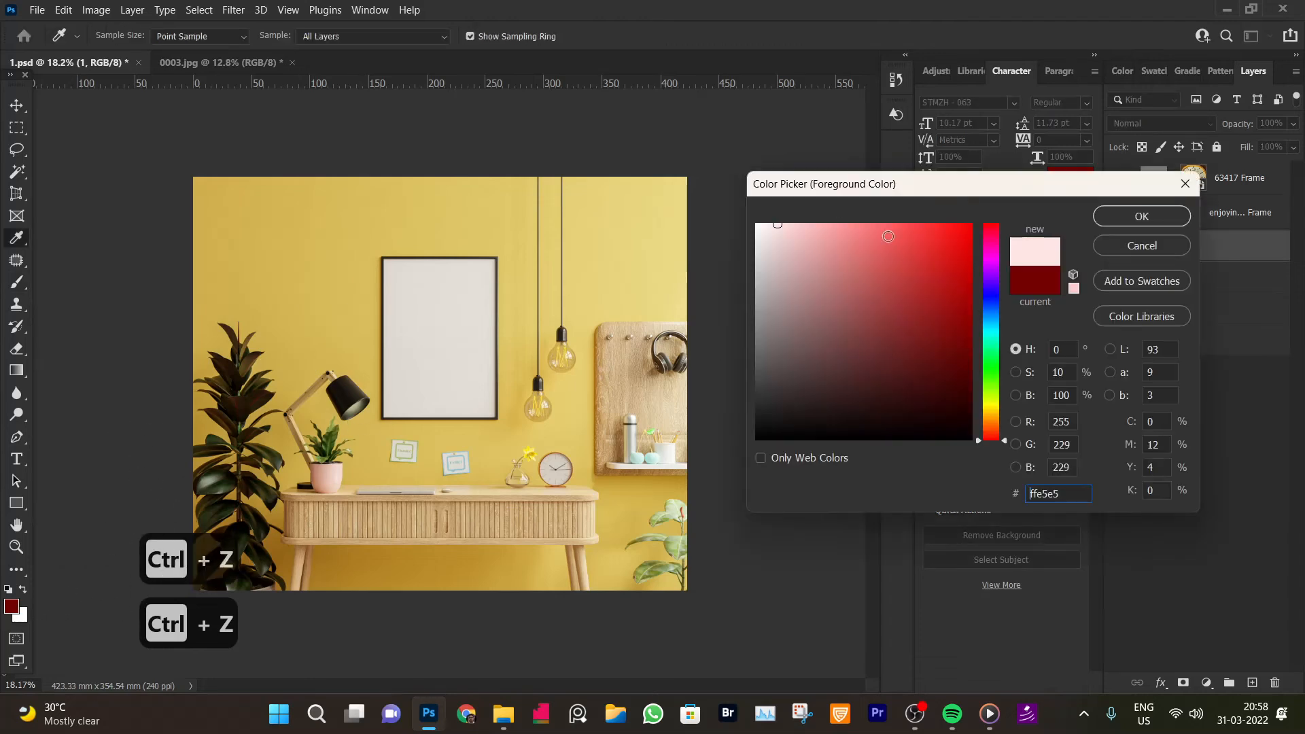
pyautogui.click(1142, 216)
pyautogui.moveTo(279, 251); pyautogui.dragTo(337, 212)
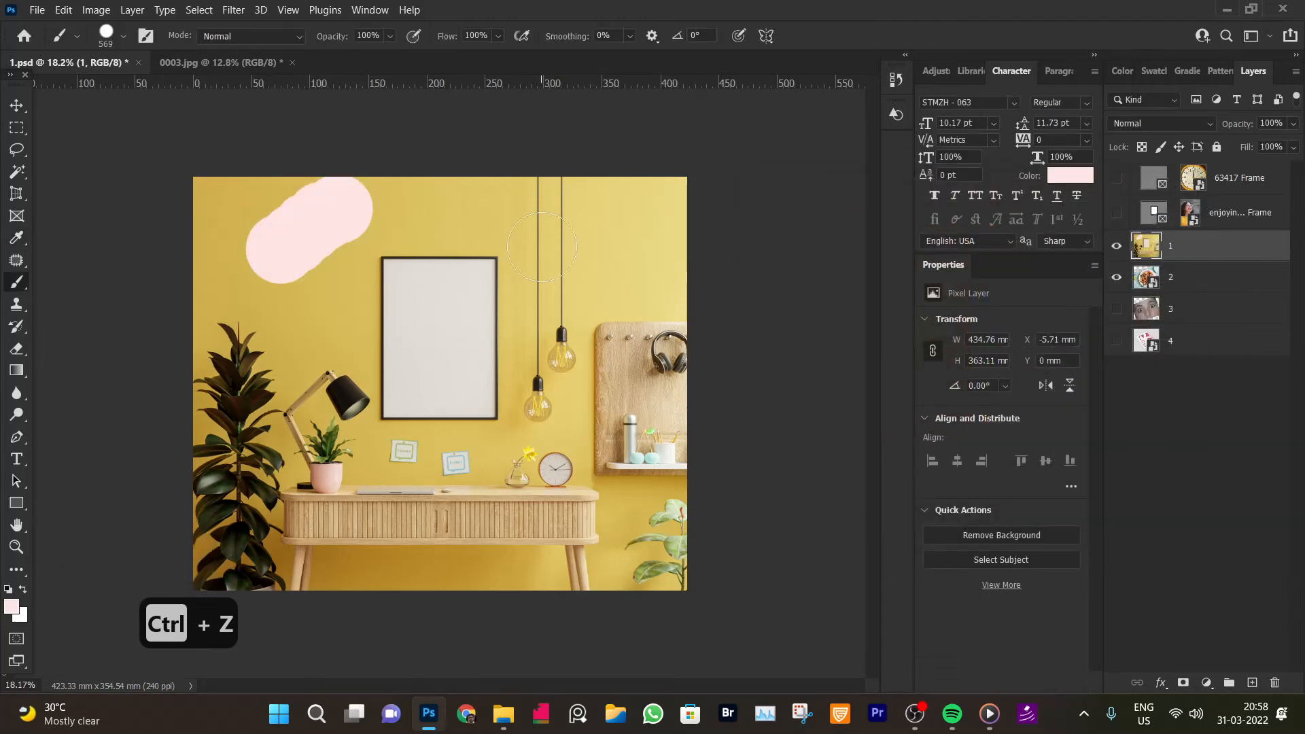
pyautogui.hotkey('ctrl', 'z')
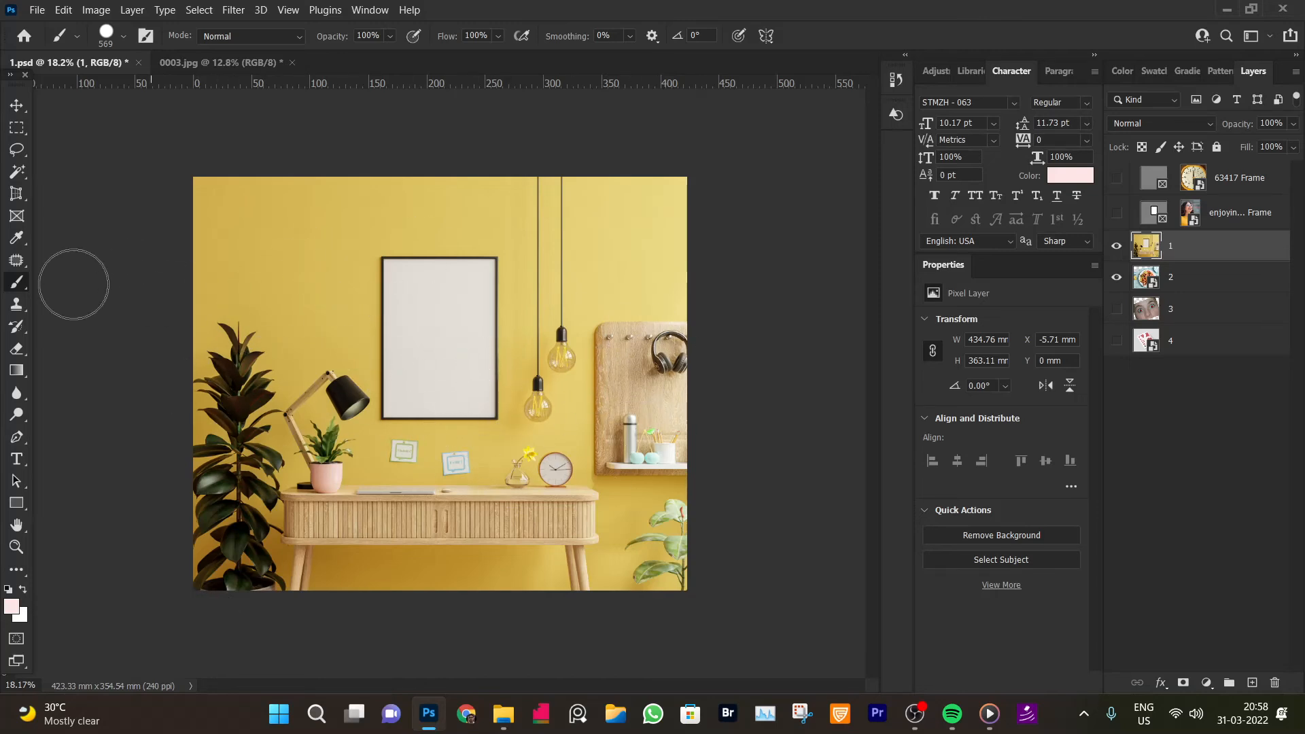
# Sample the table's wood colour with the Eyedropper, paint a test stroke, and undo it
pyautogui.click(17, 242)
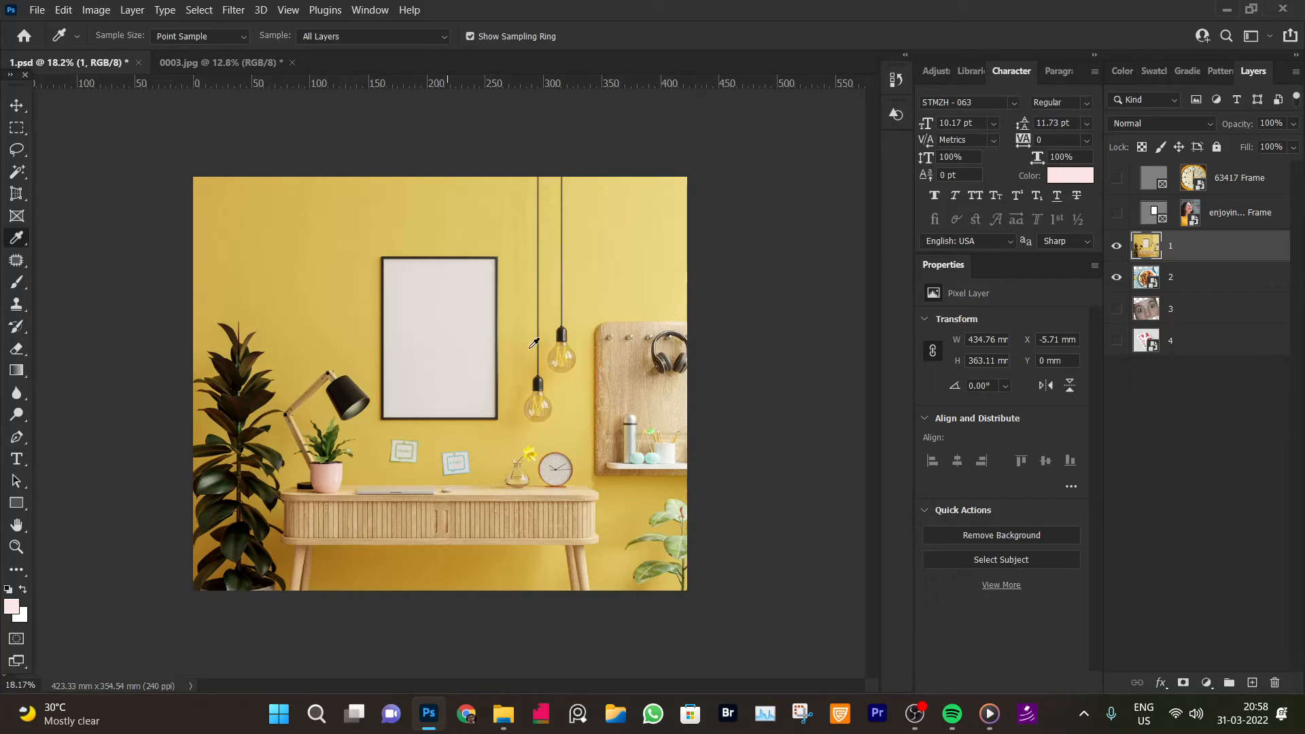
pyautogui.click(367, 561)
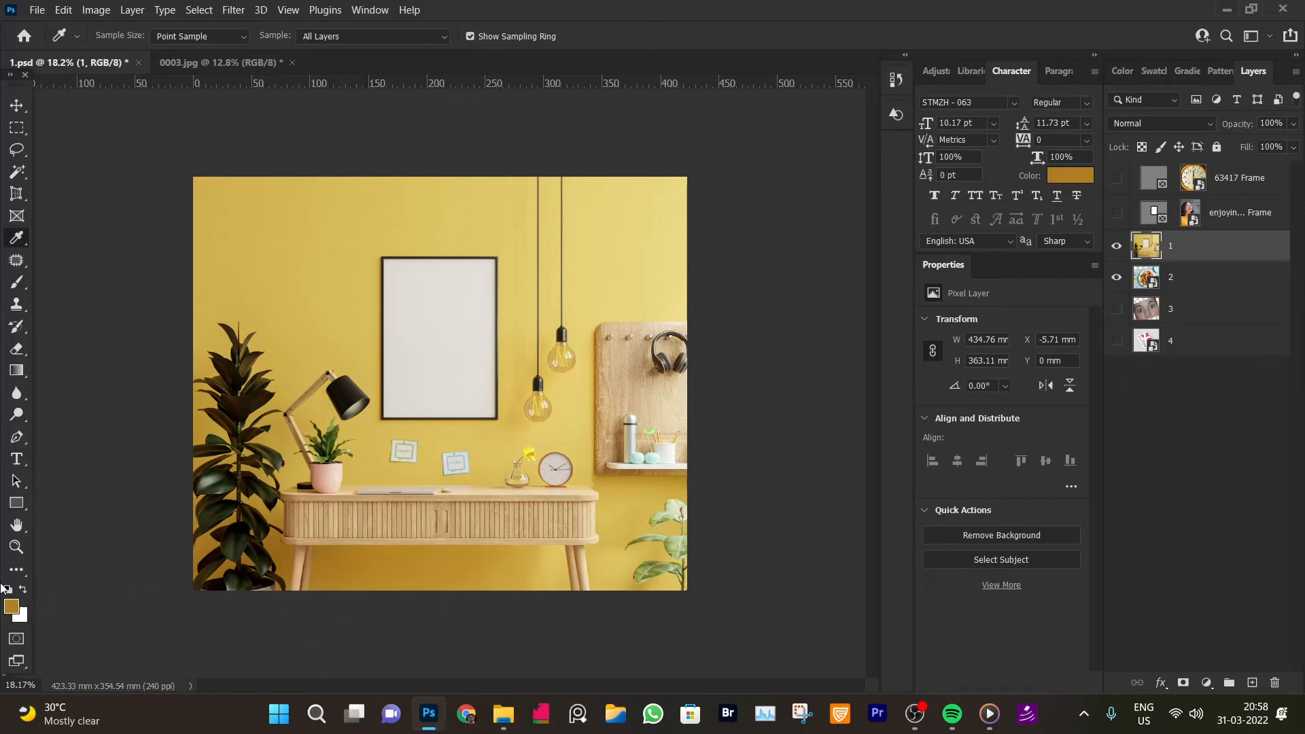
pyautogui.click(16, 282)
pyautogui.moveTo(316, 231); pyautogui.dragTo(367, 231)
pyautogui.hotkey('ctrl', 'z')
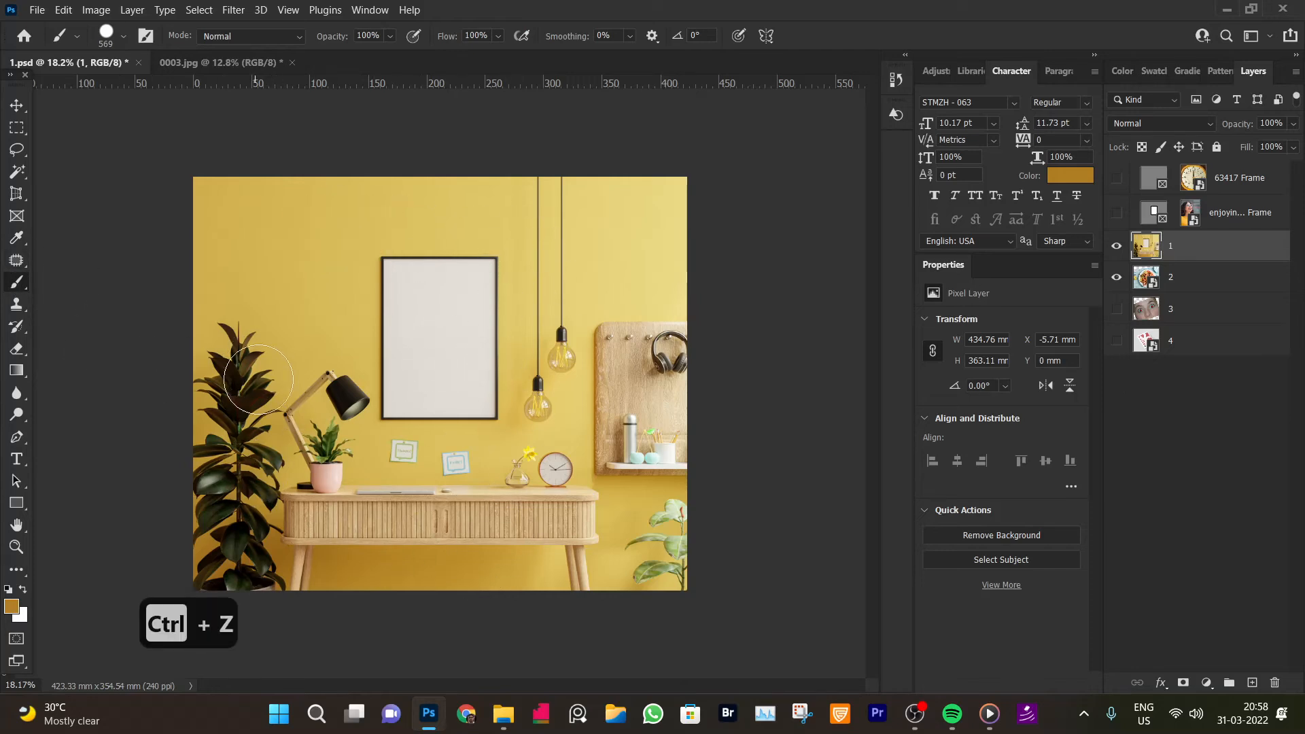
# Sample a dark colour from the plant leaves while brushing, try a stroke, and undo it
pyautogui.keyDown('alt'); pyautogui.click(239, 367); pyautogui.keyUp('alt')
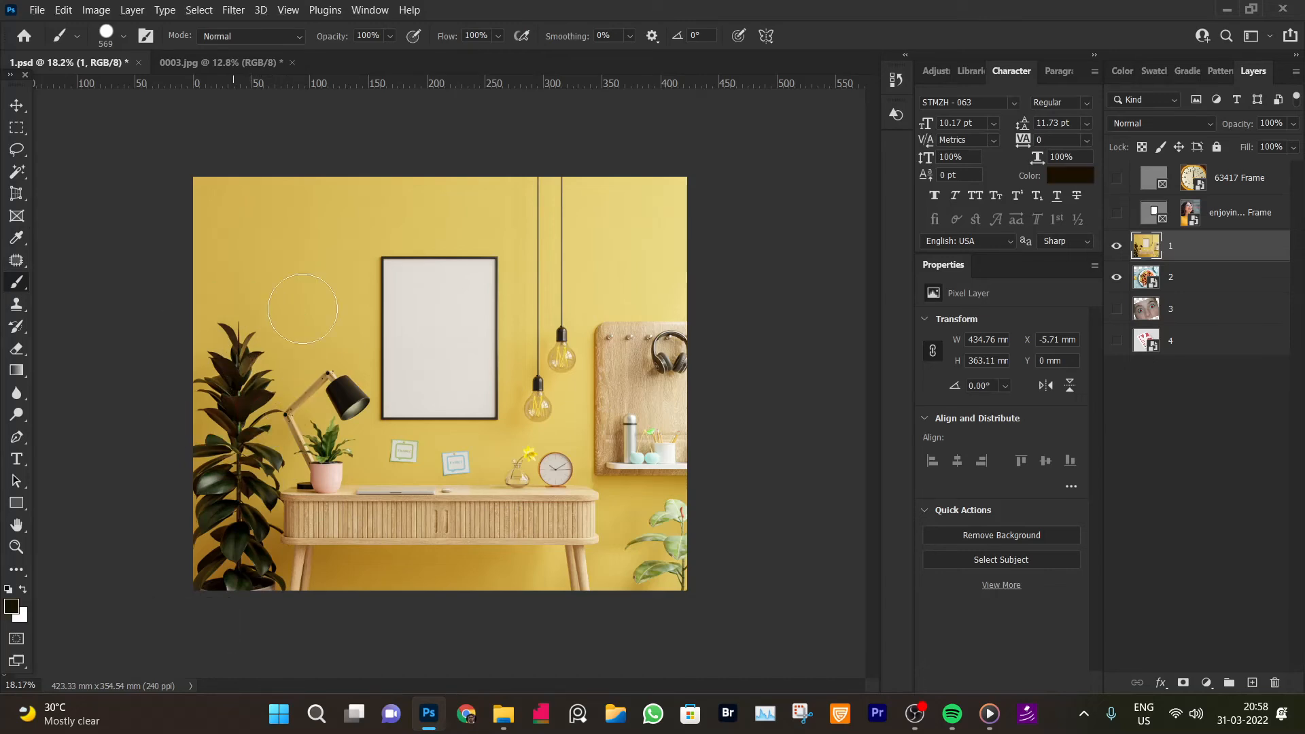
pyautogui.click(290, 243)
pyautogui.click(309, 260)
pyautogui.hotkey('ctrl', 'z')
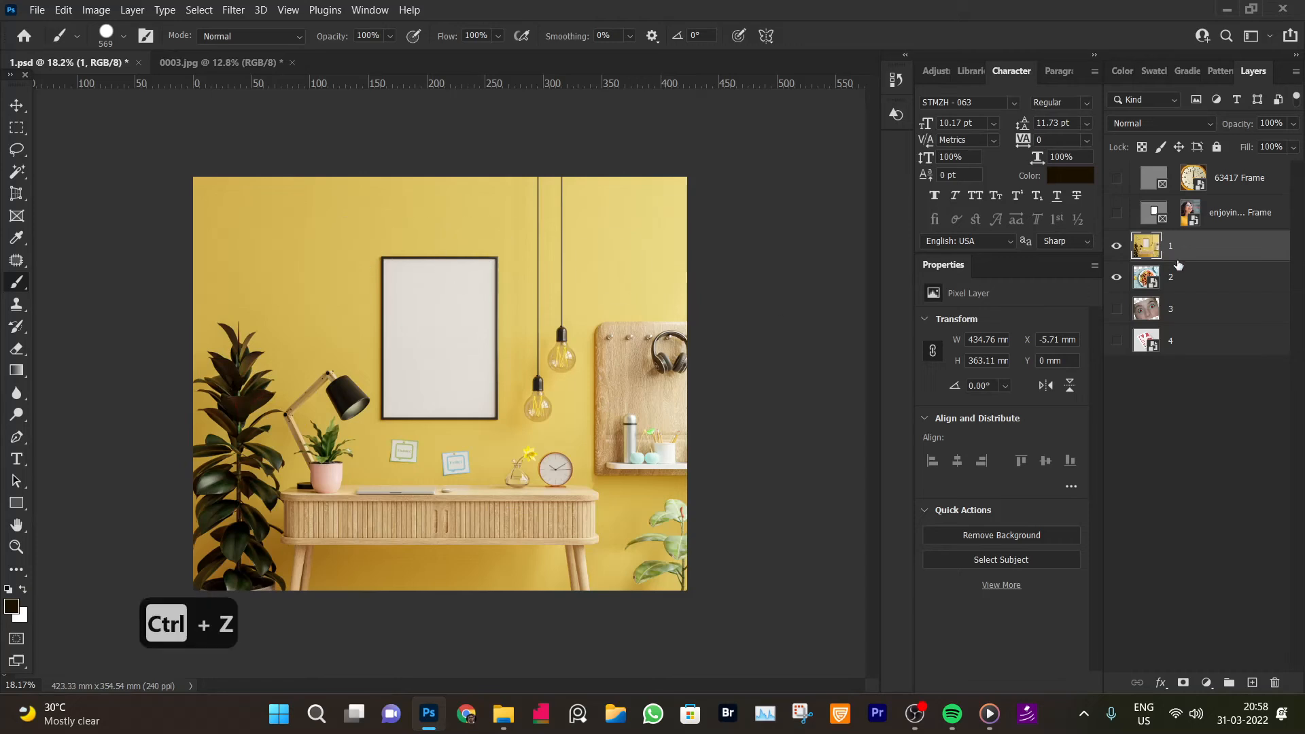
# Add a new layer, paint a dark blob on the upper-left wall, and hide that layer
pyautogui.click(1253, 683)
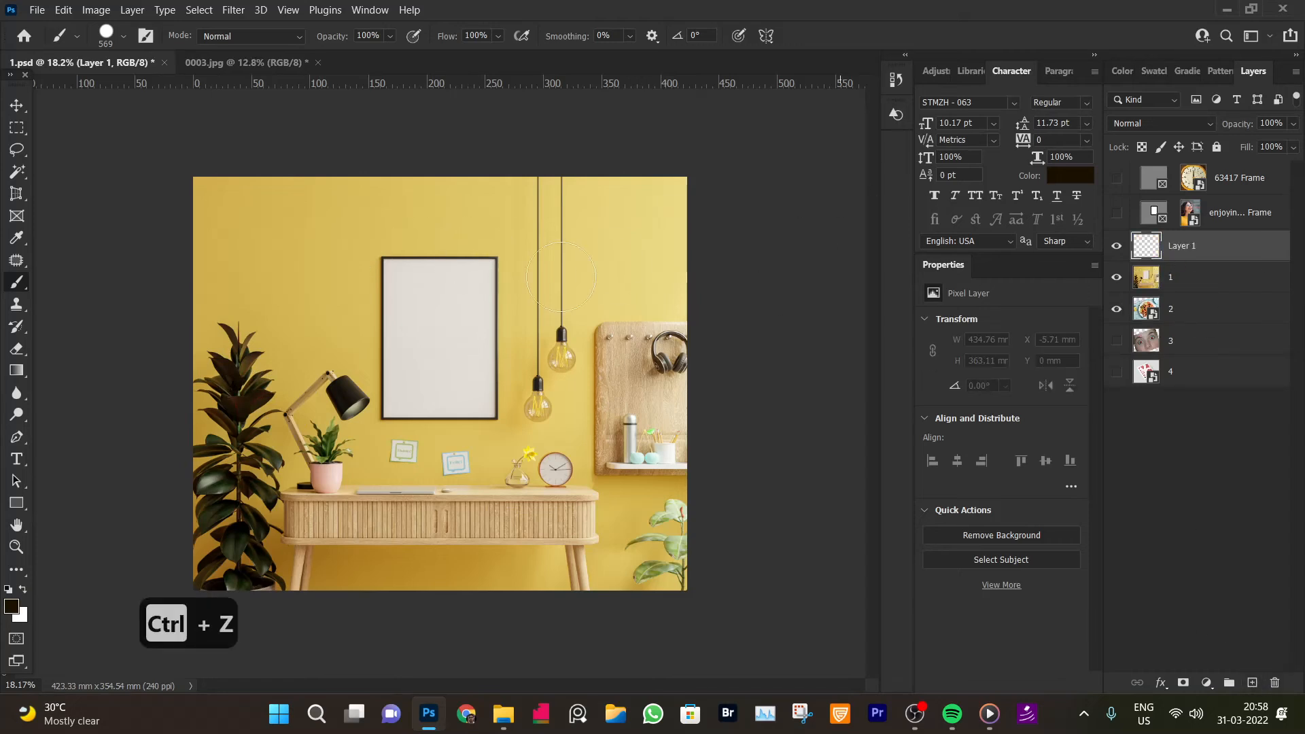
pyautogui.moveTo(291, 277)
pyautogui.mouseDown()
pyautogui.moveTo(329, 234)
pyautogui.moveTo(326, 265)
pyautogui.mouseUp()
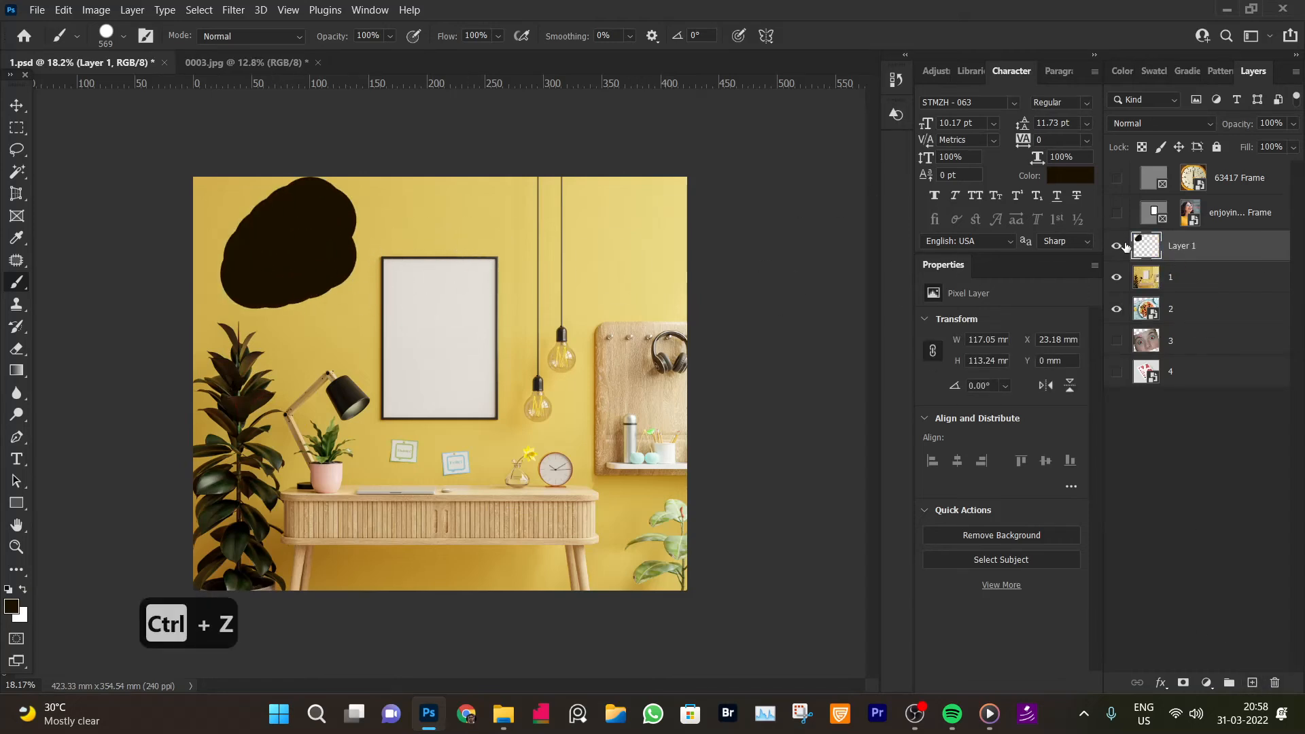
pyautogui.click(1117, 245)
# Place colour samplers with the Color Sampler Tool on the wall, plant, clock, pegboard and lamp cord
pyautogui.click(24, 241)
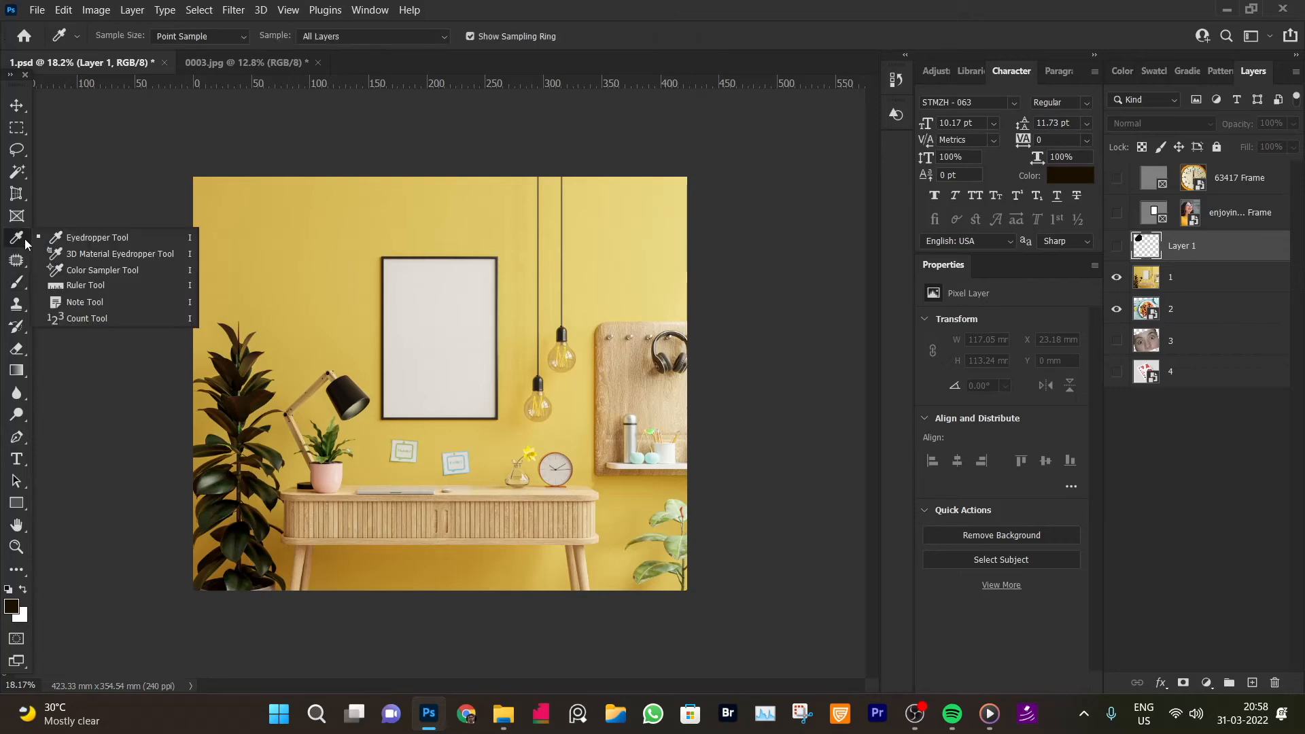
pyautogui.click(119, 272)
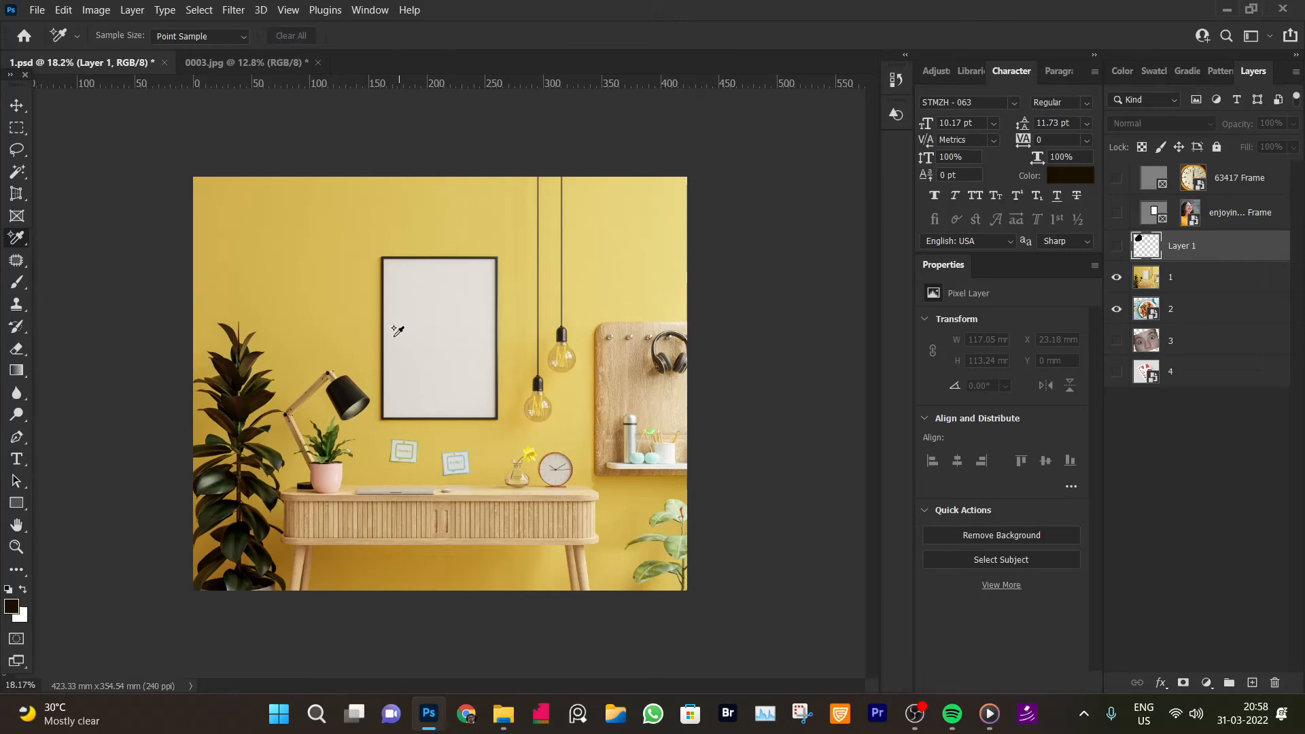
pyautogui.click(368, 333)
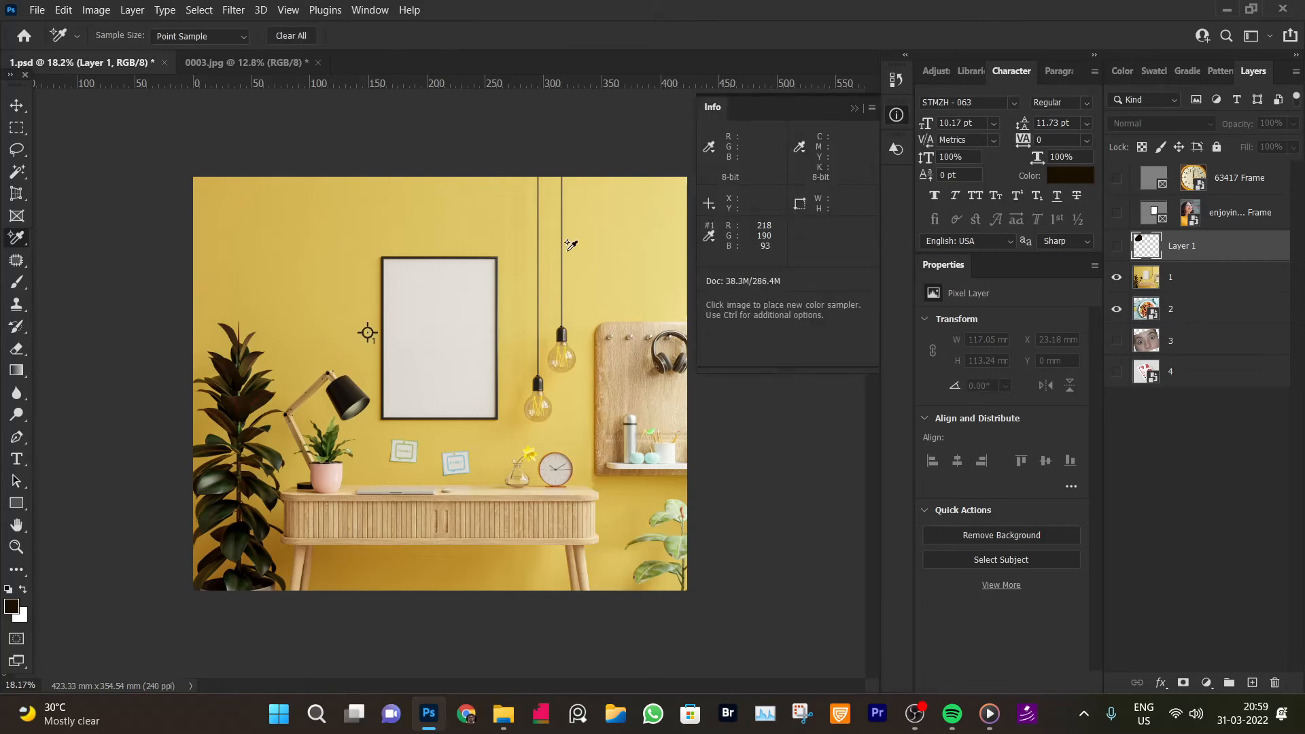
pyautogui.rightClick(17, 237)
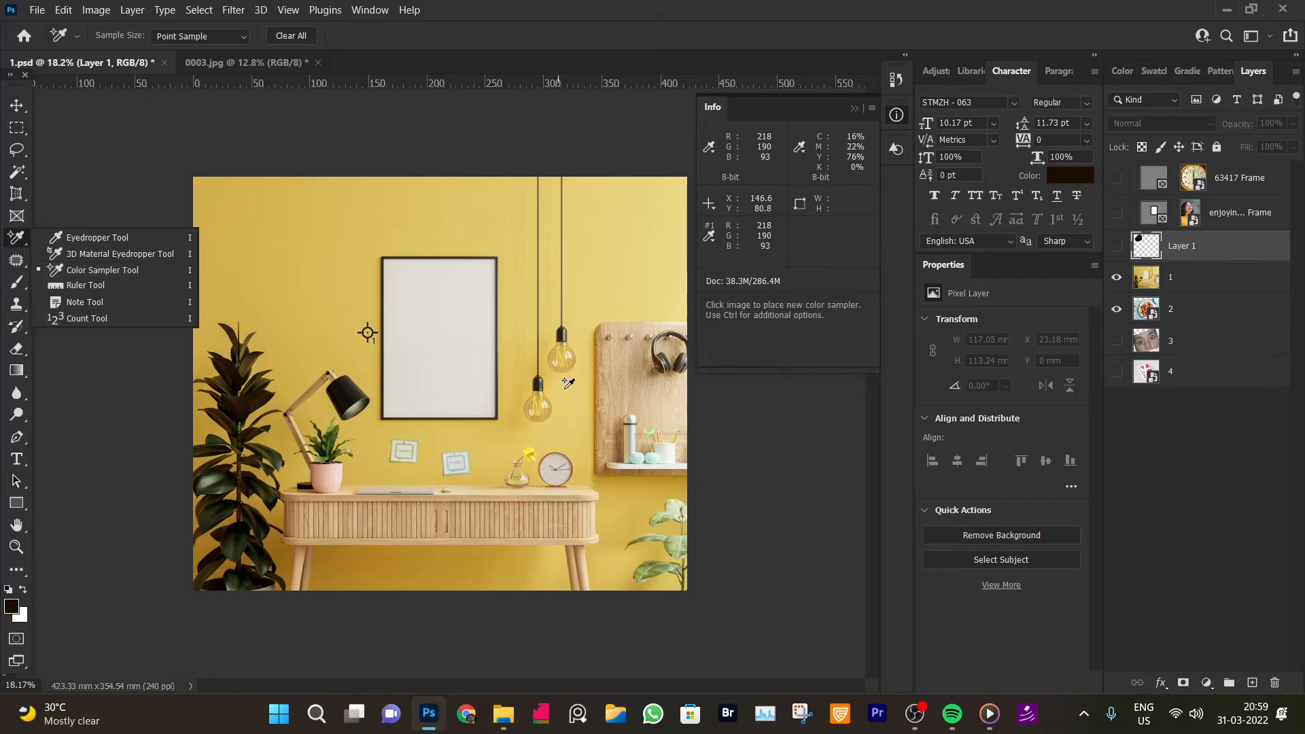
pyautogui.click(252, 400)
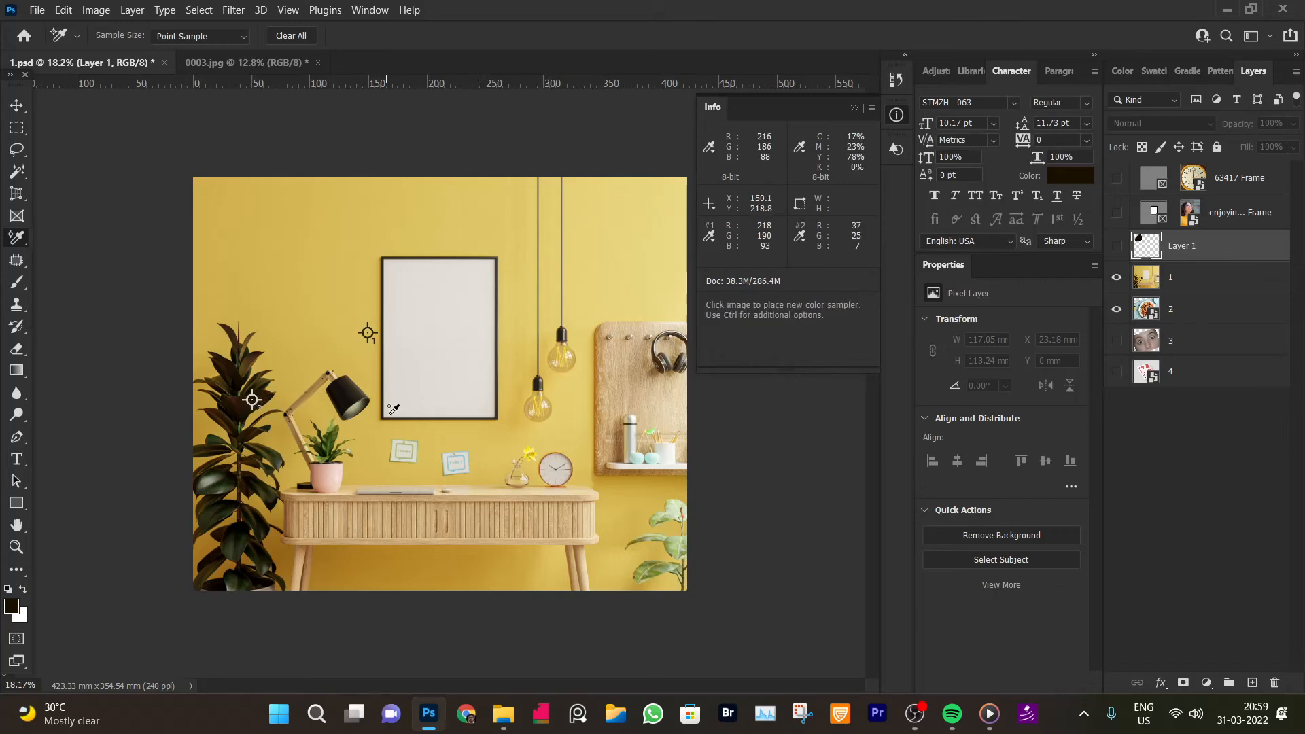
pyautogui.click(560, 469)
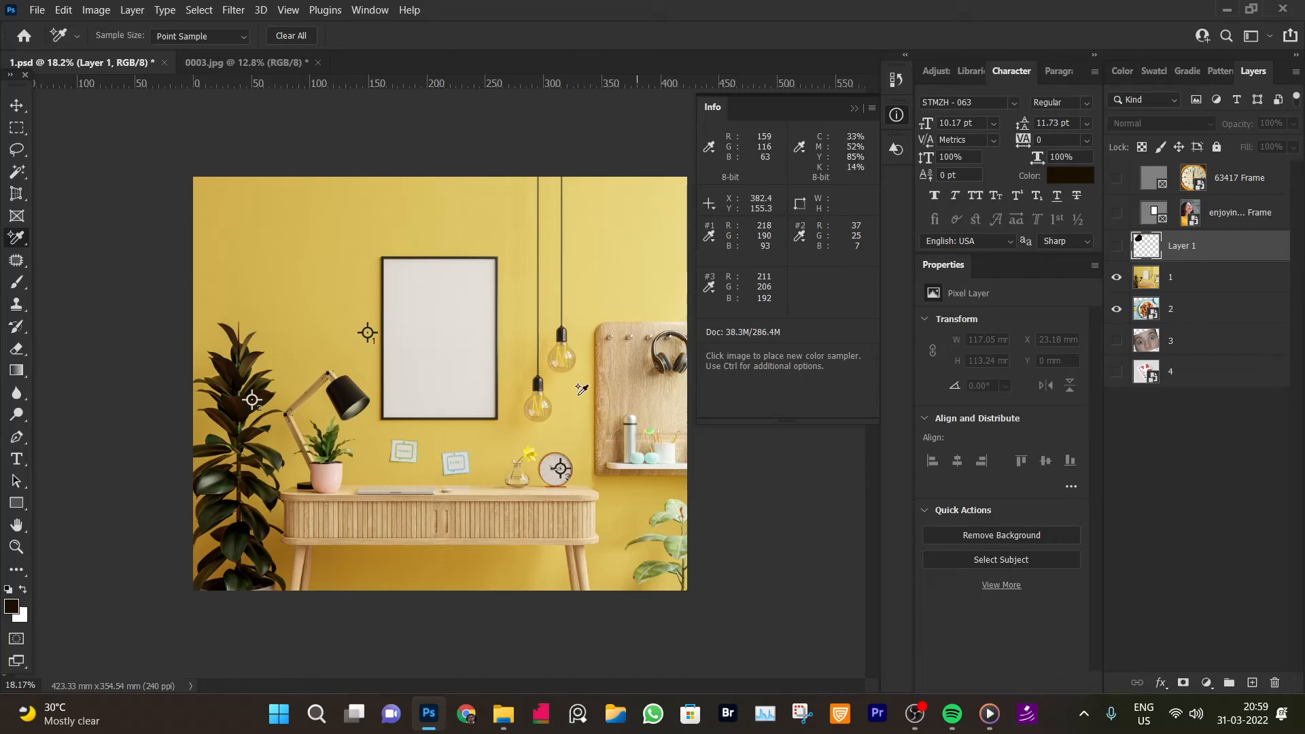
pyautogui.click(634, 365)
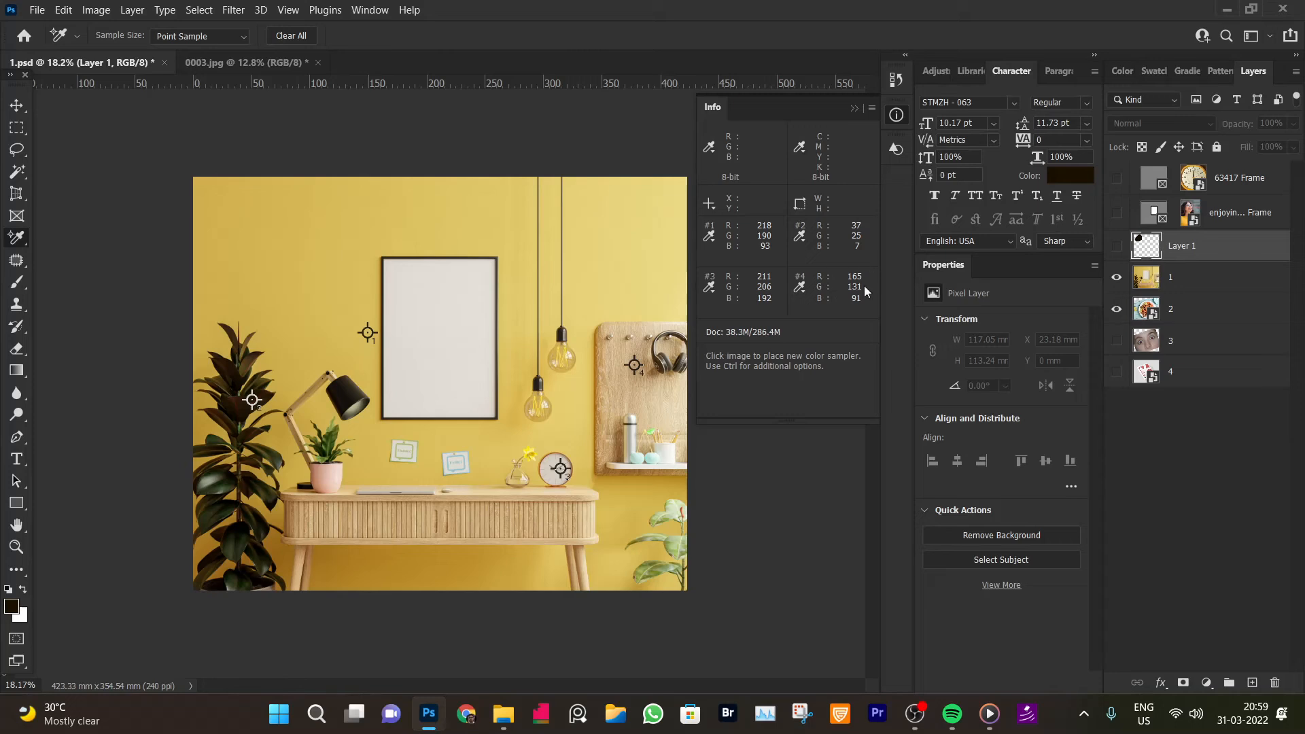
pyautogui.rightClick(20, 253)
pyautogui.rightClick(17, 241)
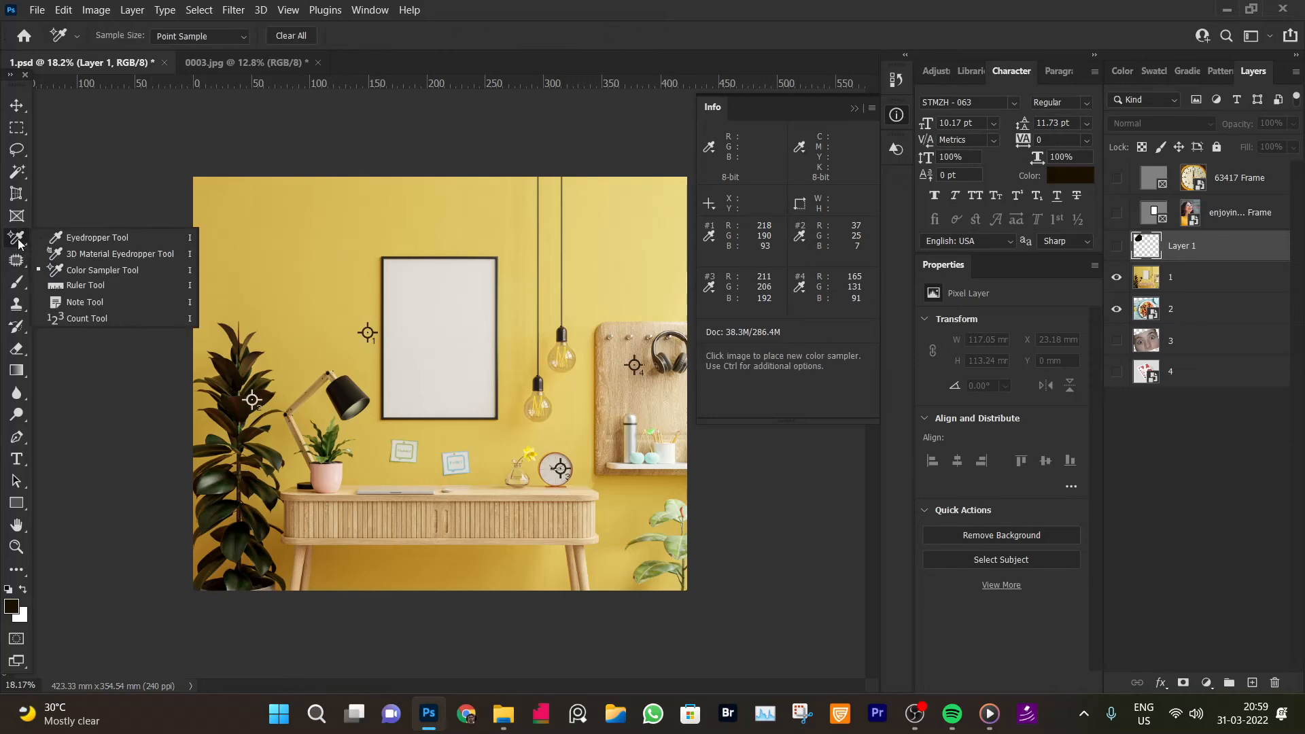
pyautogui.click(561, 336)
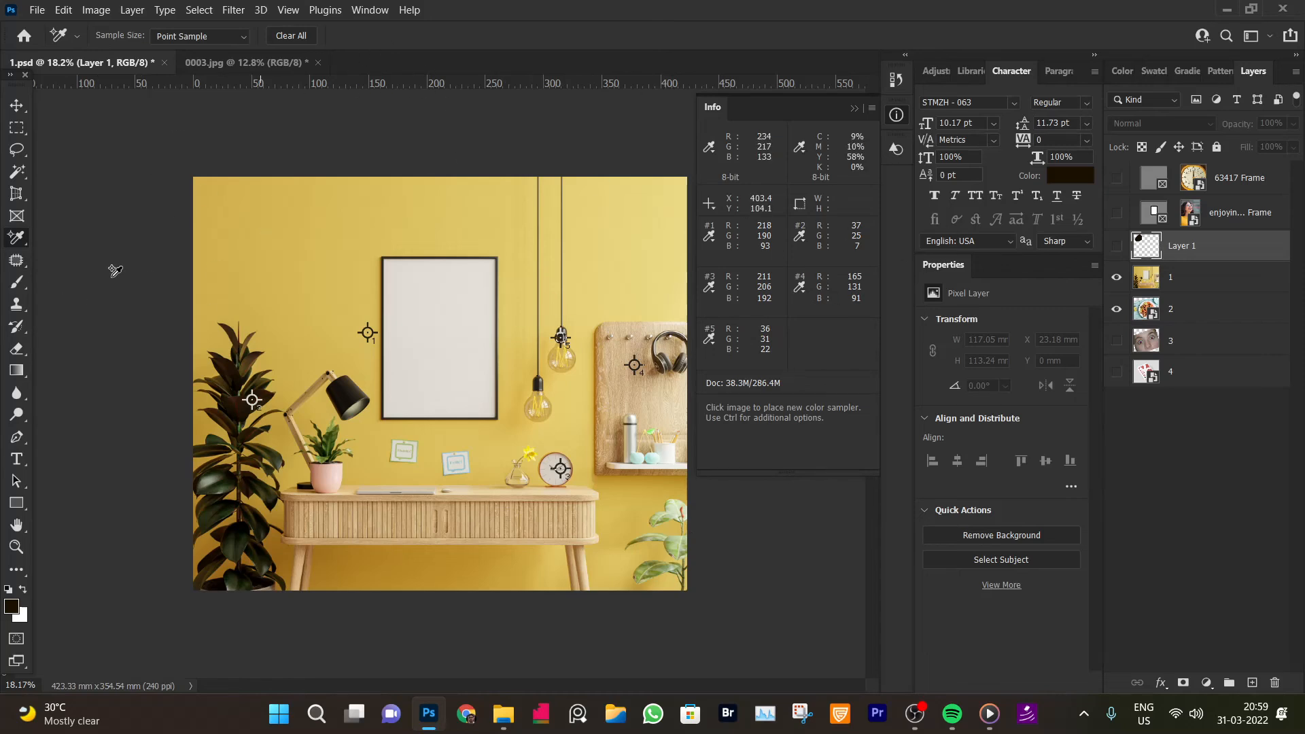
# Clear all colour samplers and close the Info panel
pyautogui.rightClick(18, 247)
pyautogui.click(18, 246)
pyautogui.click(291, 35)
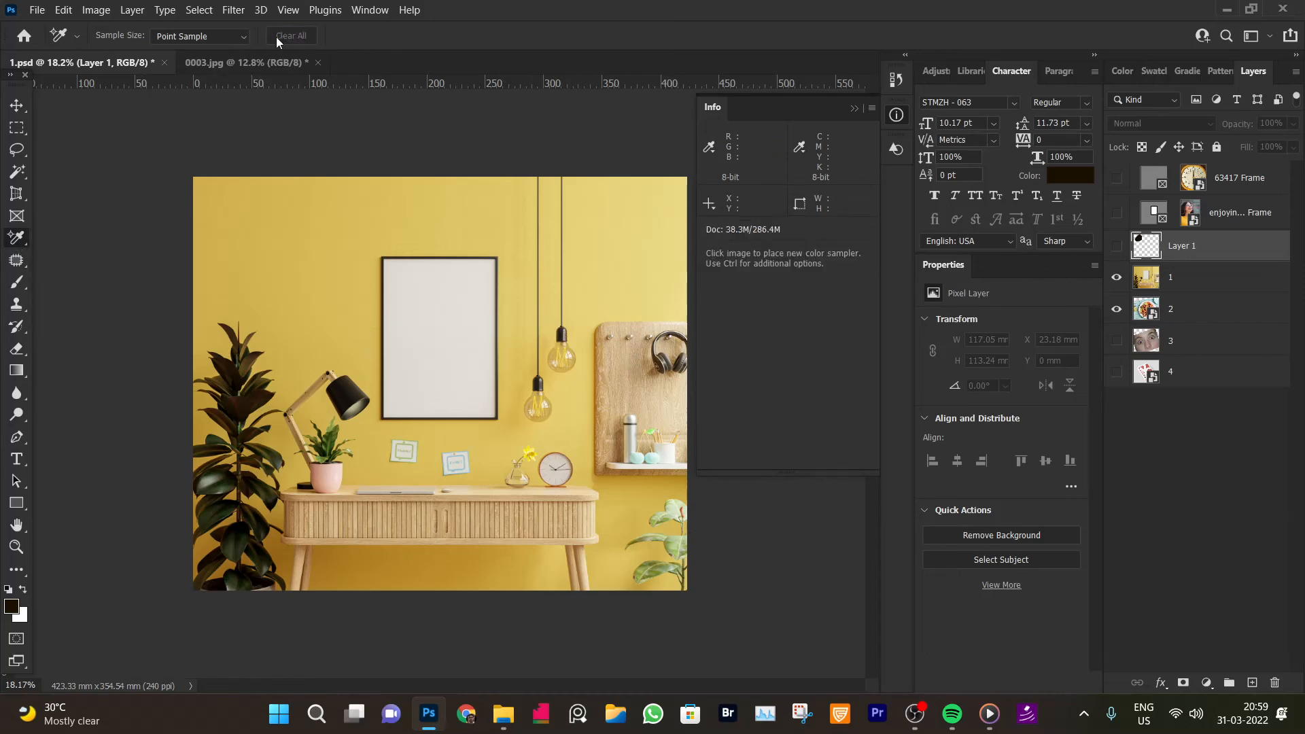
pyautogui.rightClick(711, 112)
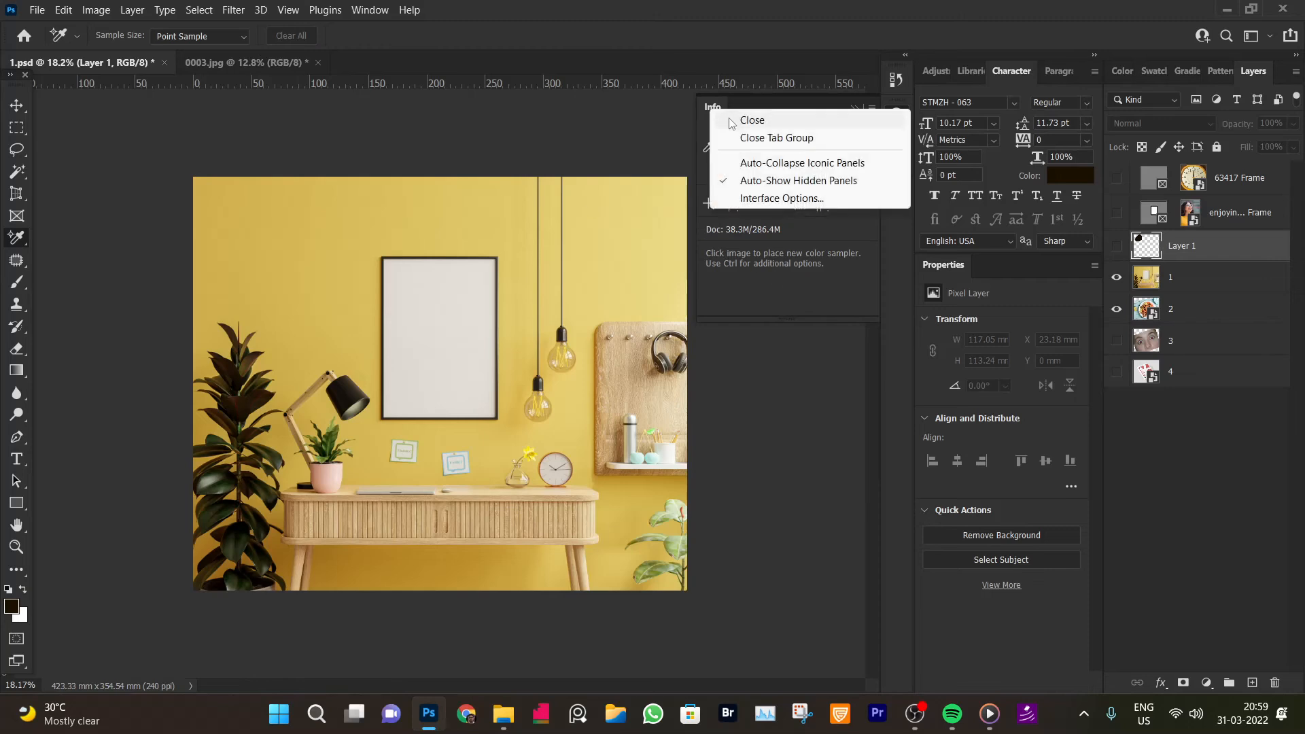
pyautogui.click(751, 121)
# Switch the ruler units to pixels and measure the width of the picture frame's top edge with the Ruler Tool
pyautogui.rightClick(16, 238)
pyautogui.click(99, 286)
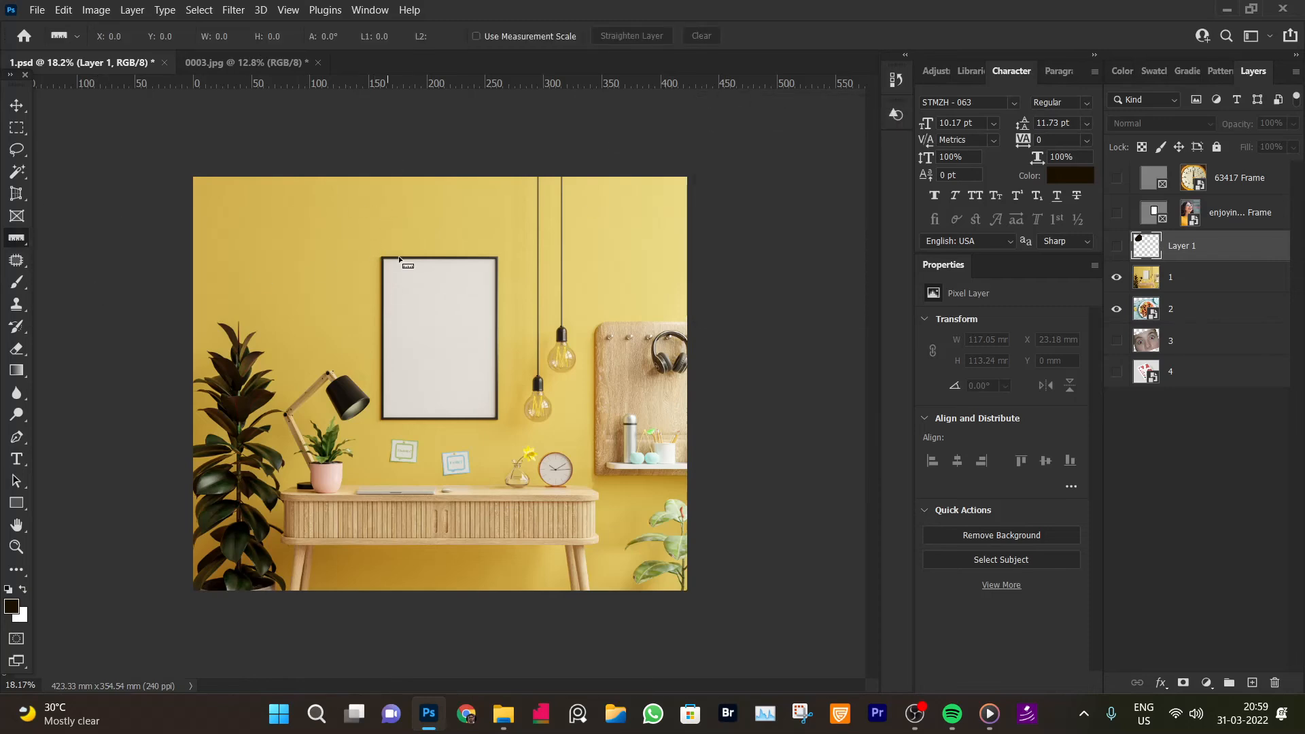
pyautogui.hotkey('ctrl', 'space')
pyautogui.moveTo(425, 274); pyautogui.dragTo(482, 264)
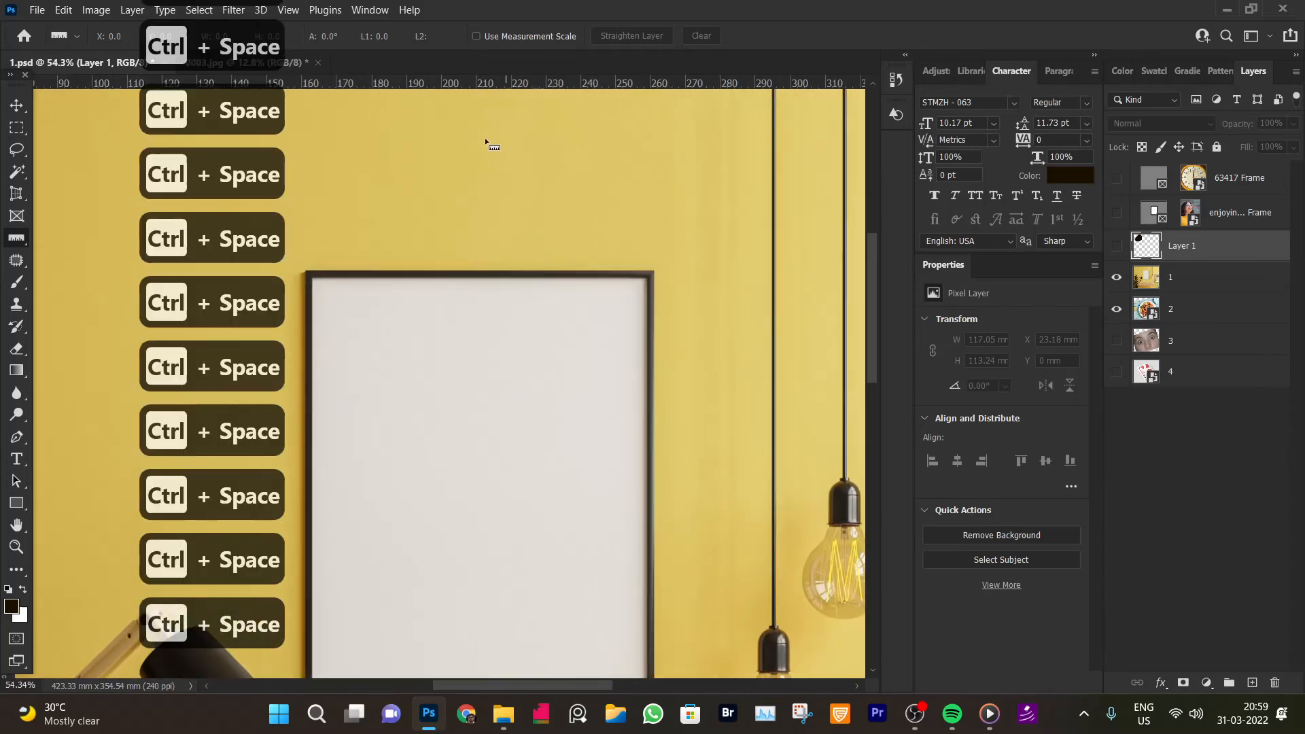
pyautogui.rightClick(461, 76)
pyautogui.click(477, 84)
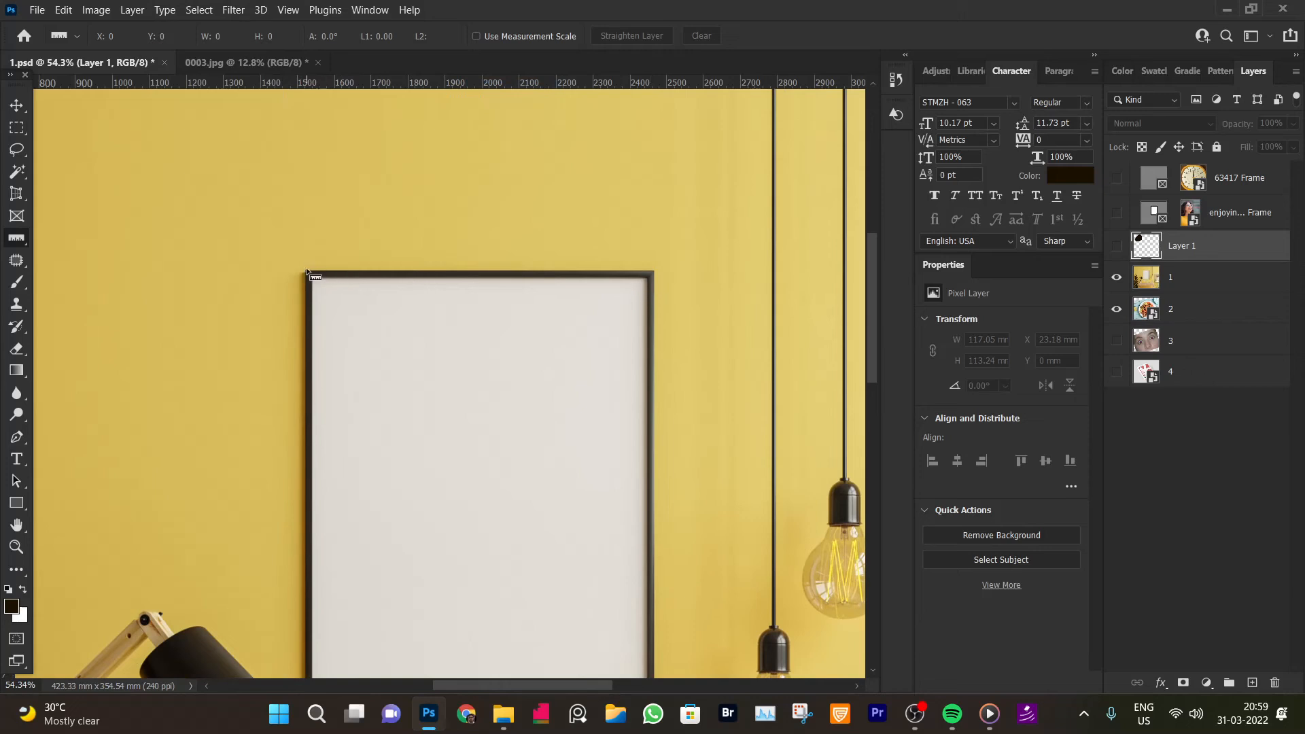
pyautogui.moveTo(305, 262); pyautogui.dragTo(652, 265)
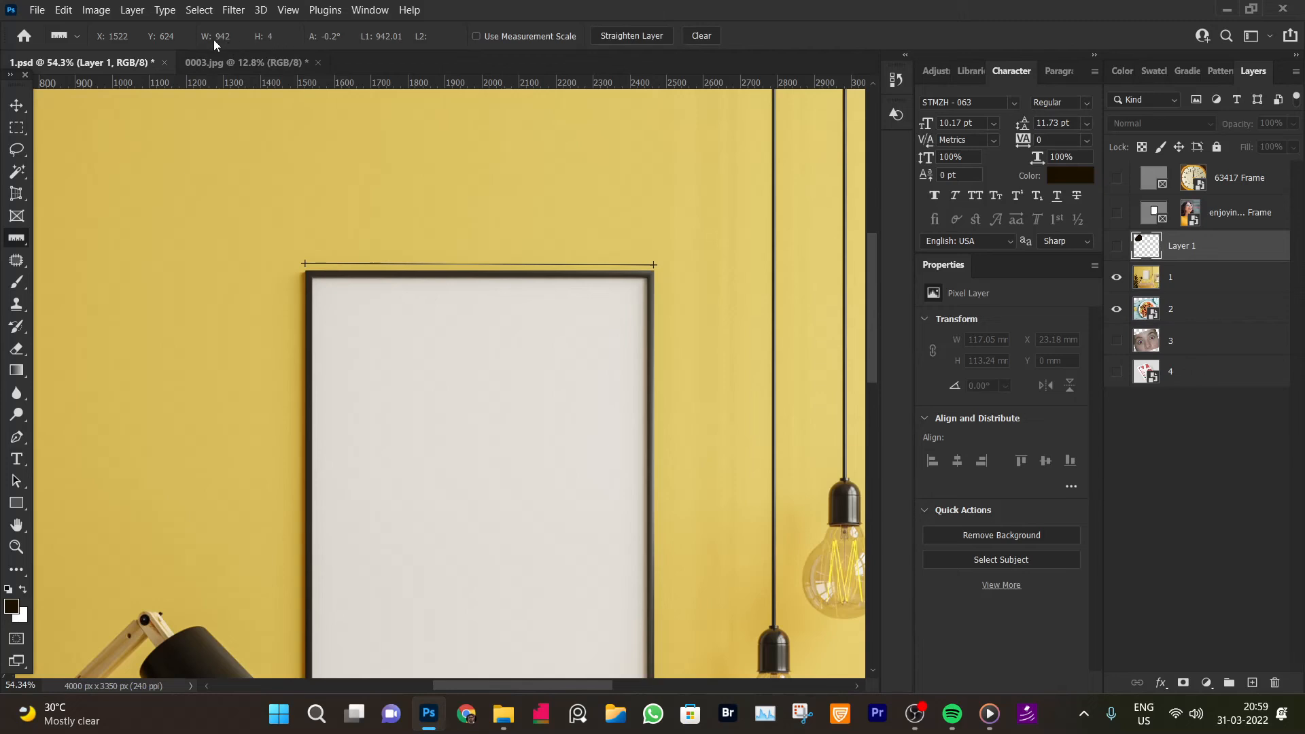
# Change the ruler units to inches and then to centimetres
pyautogui.rightClick(435, 87)
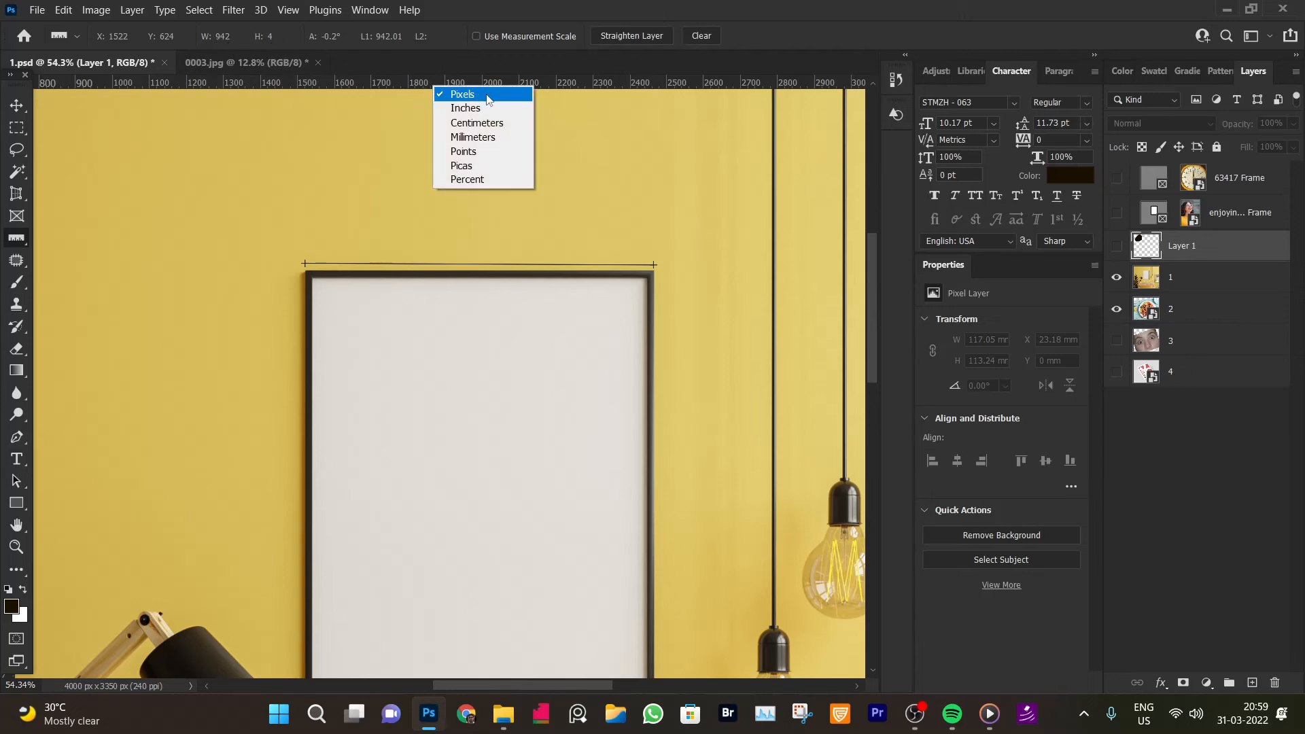
pyautogui.click(223, 40)
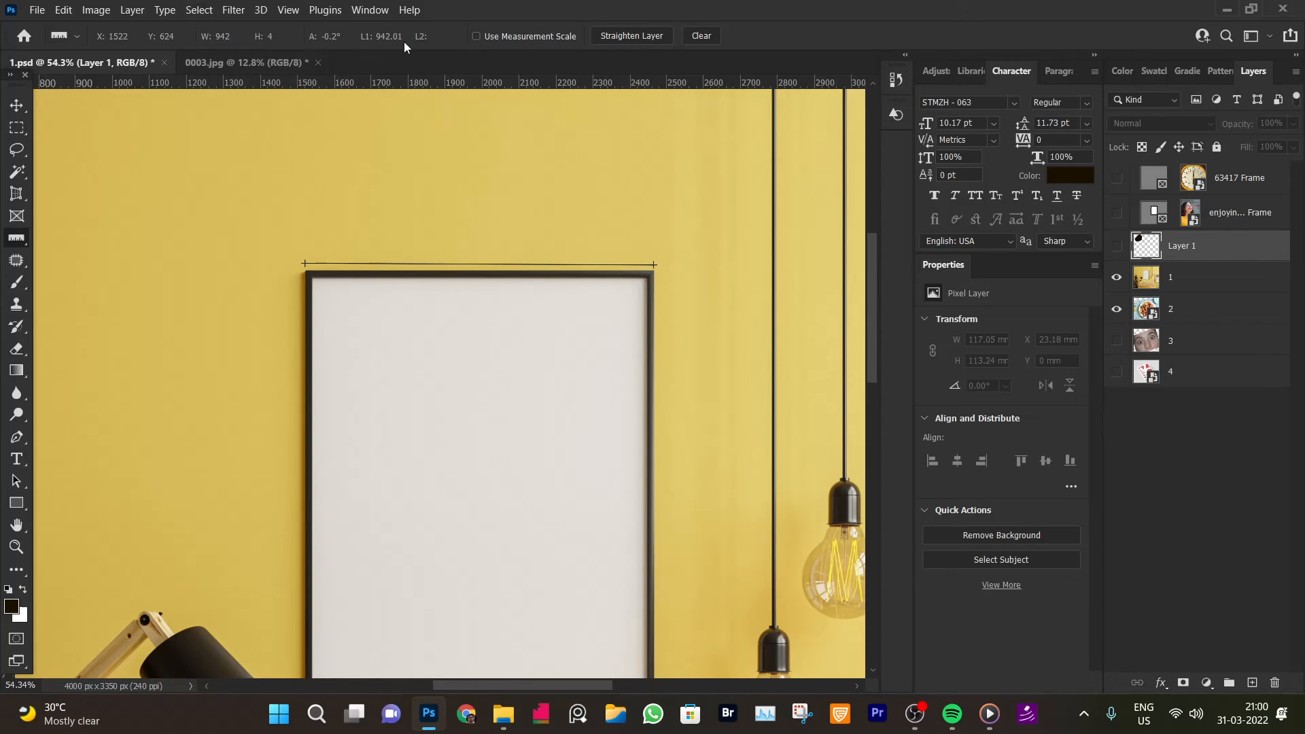
pyautogui.rightClick(436, 82)
pyautogui.click(476, 103)
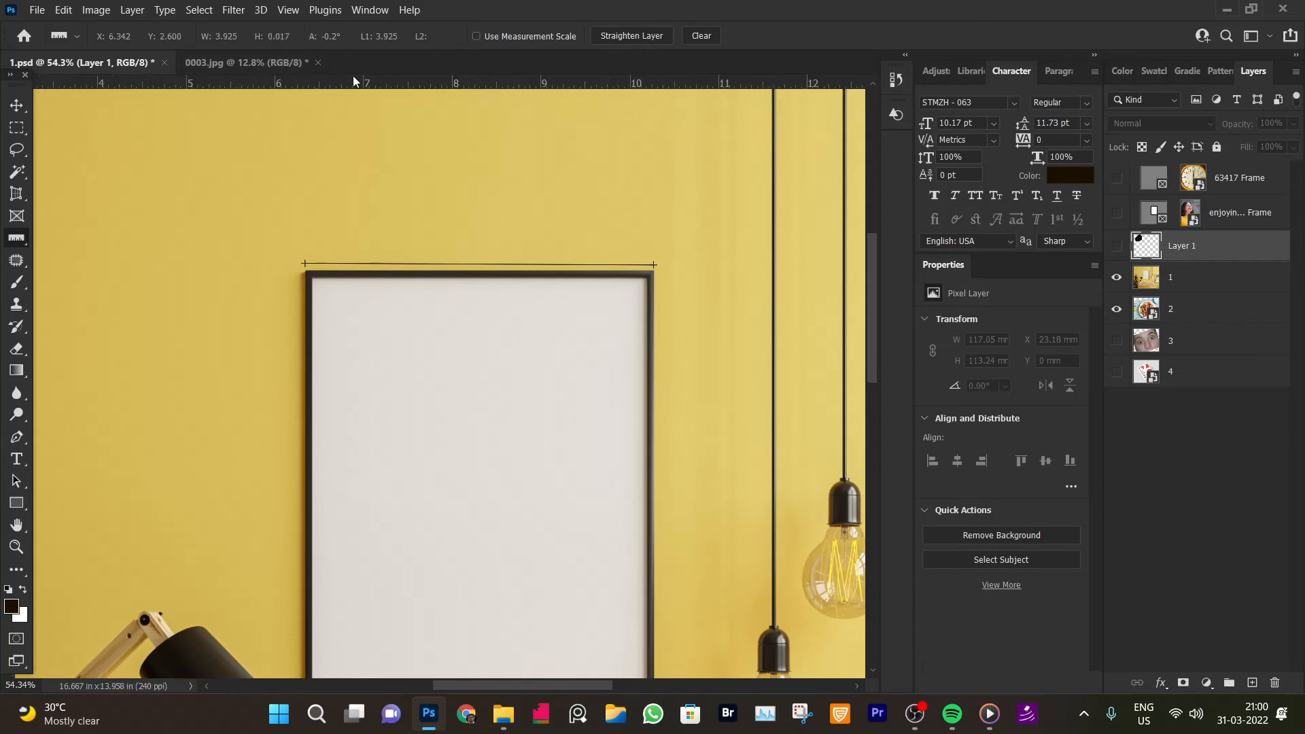
pyautogui.rightClick(562, 89)
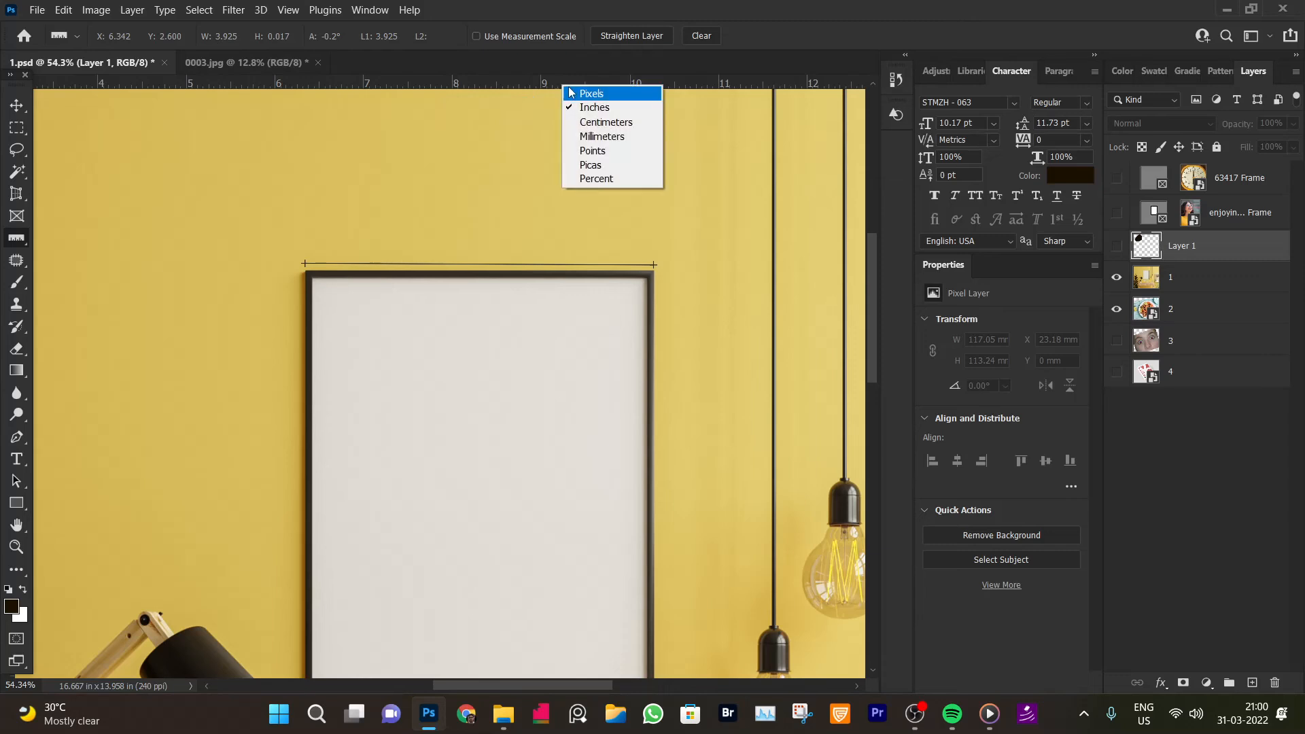
pyautogui.click(592, 122)
pyautogui.rightClick(575, 87)
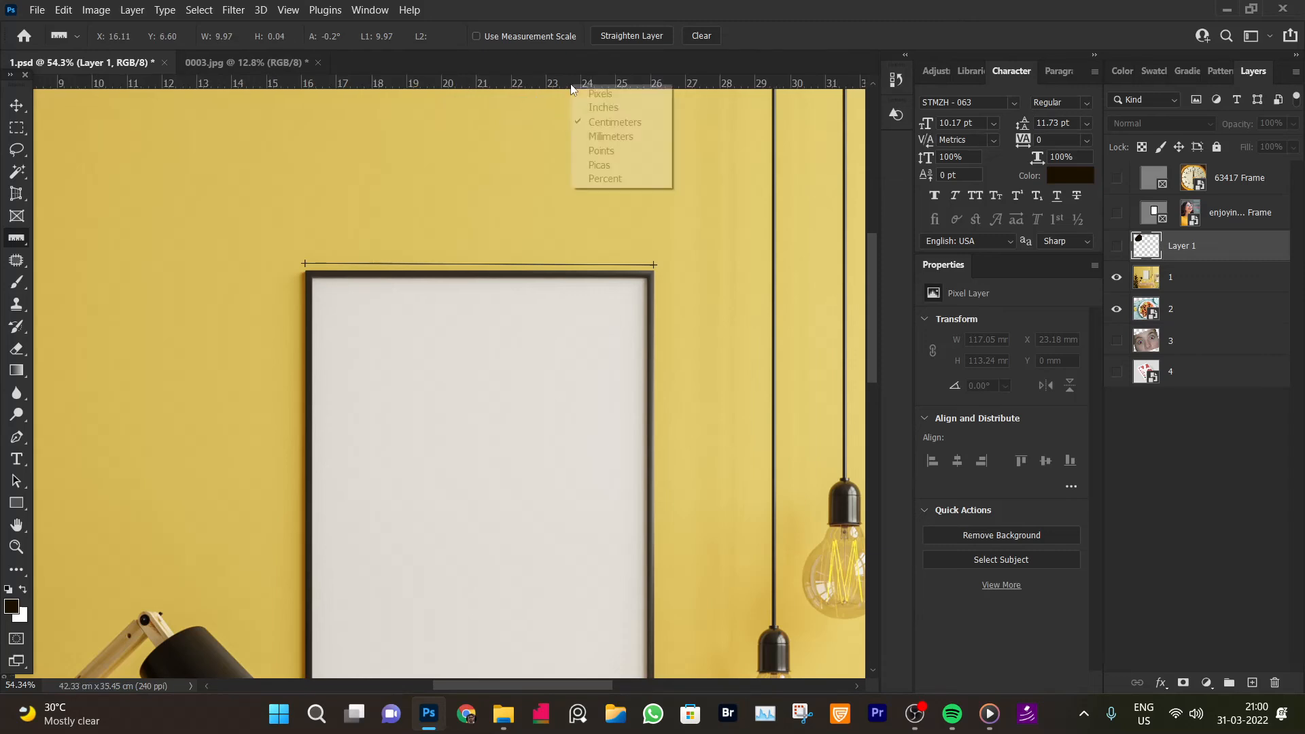
pyautogui.click(526, 87)
# Hide the rulers and show them again
pyautogui.hotkey('ctrl', 'r')
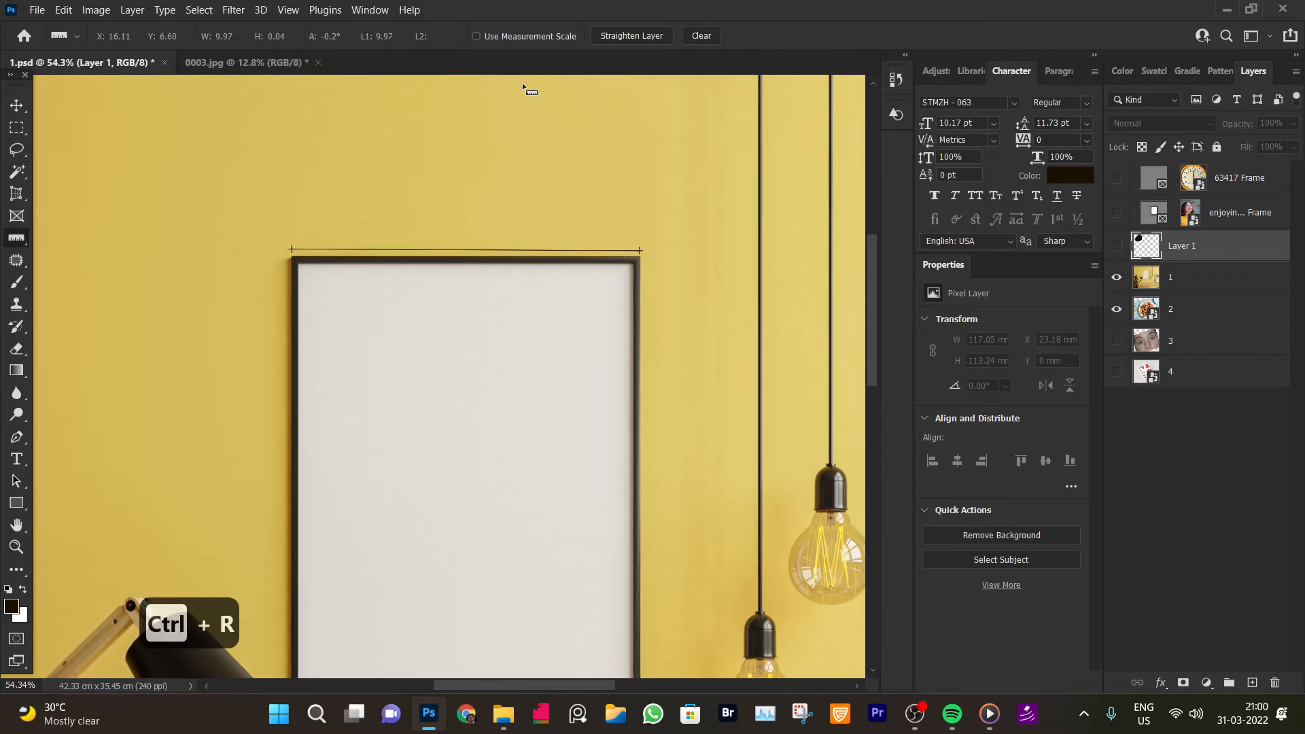
pyautogui.scroll(2, 541, 95)
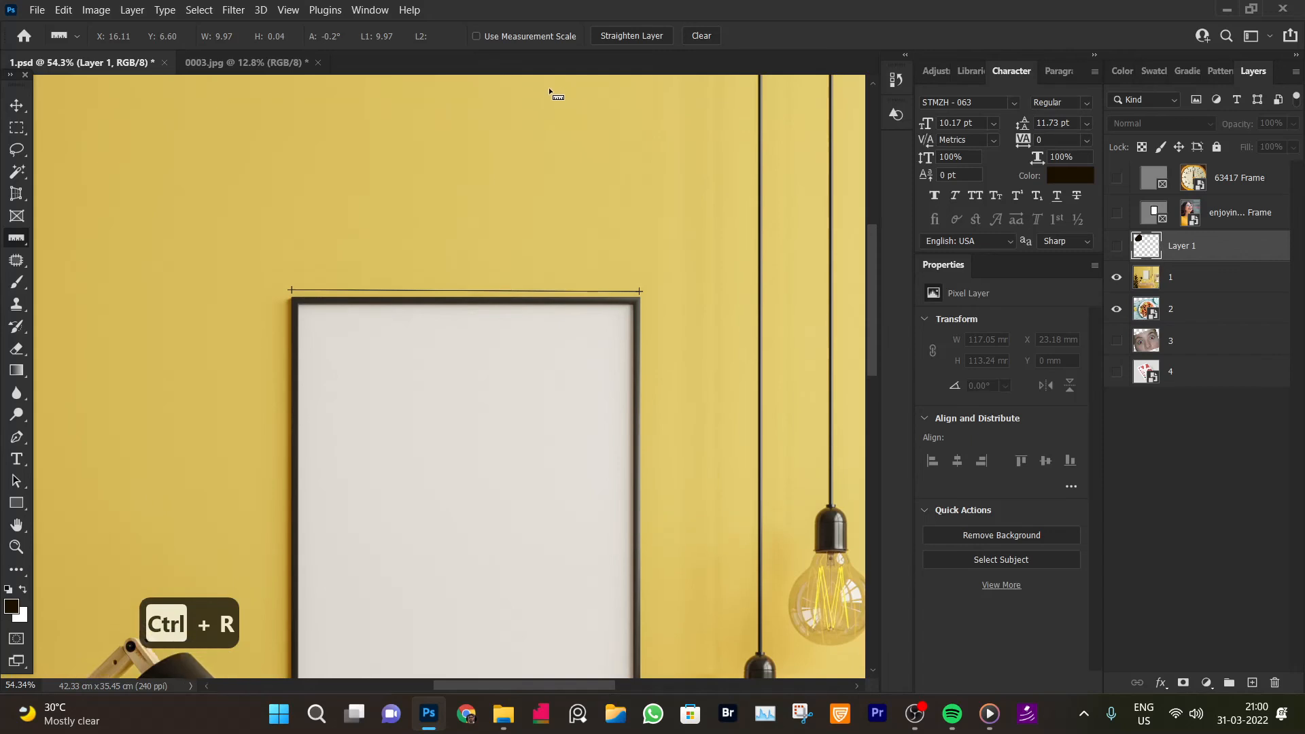
pyautogui.hotkey('ctrl', 'r')
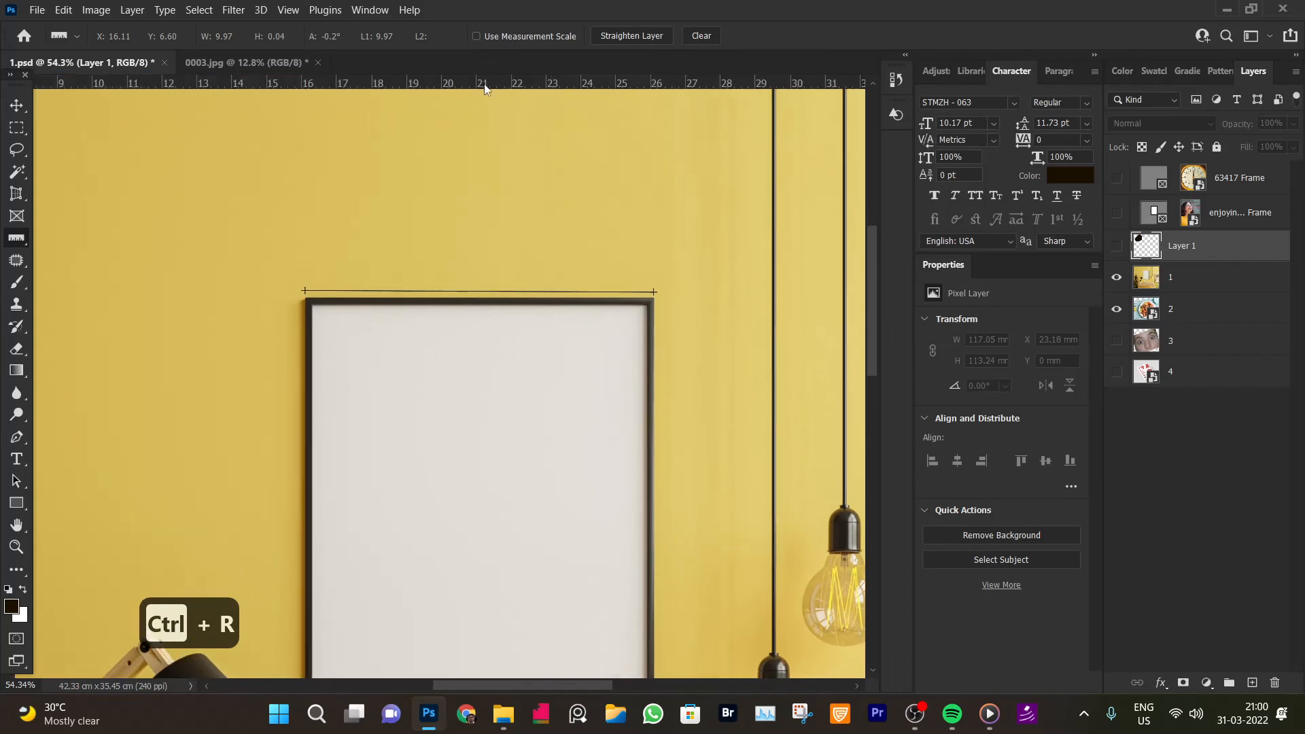
# Switch the ruler units to points, then millimetres, and back to pixels
pyautogui.rightClick(408, 86)
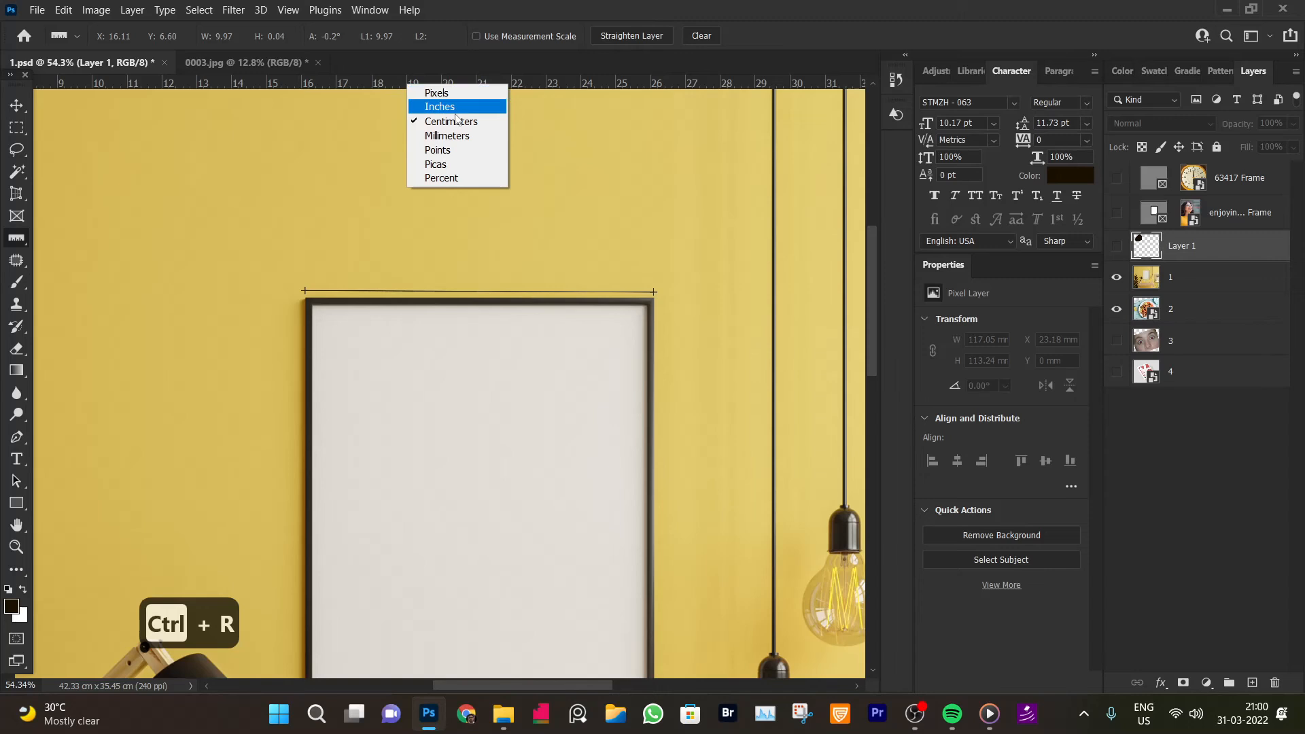
pyautogui.click(448, 149)
pyautogui.rightClick(468, 84)
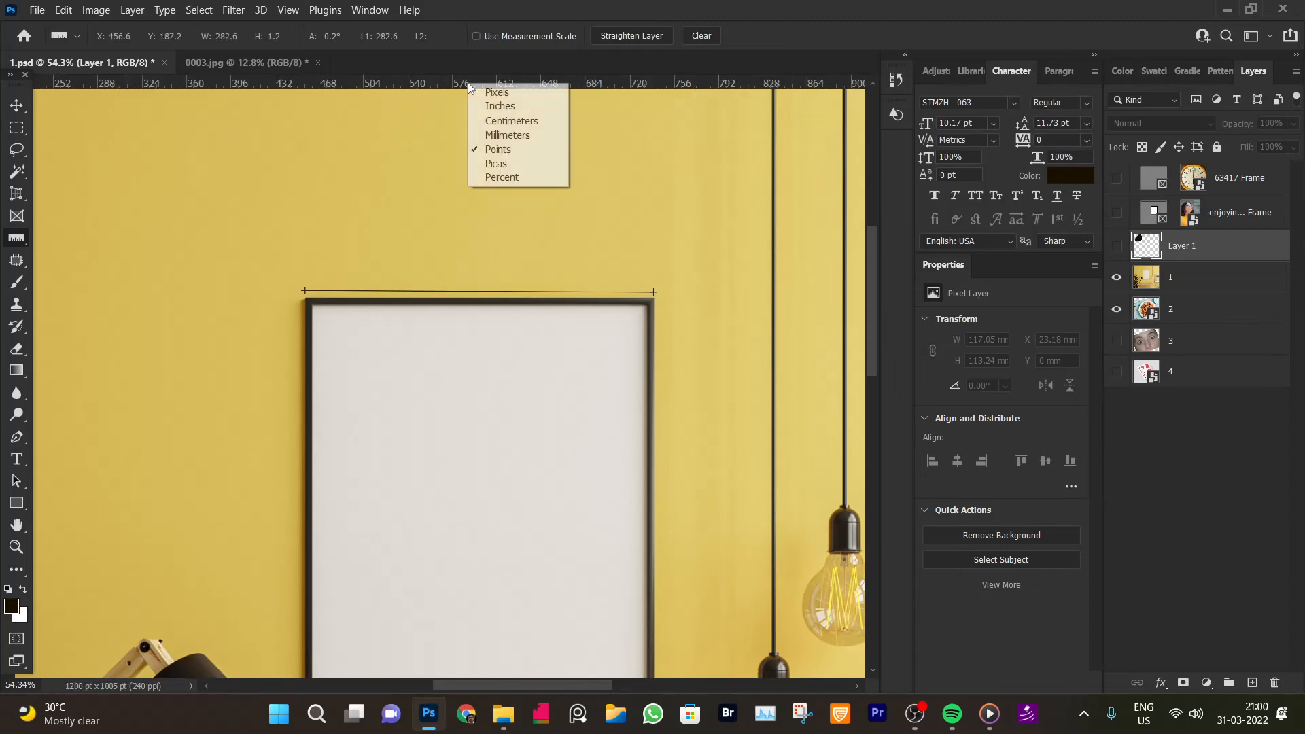
pyautogui.click(503, 135)
pyautogui.rightClick(507, 84)
pyautogui.click(523, 92)
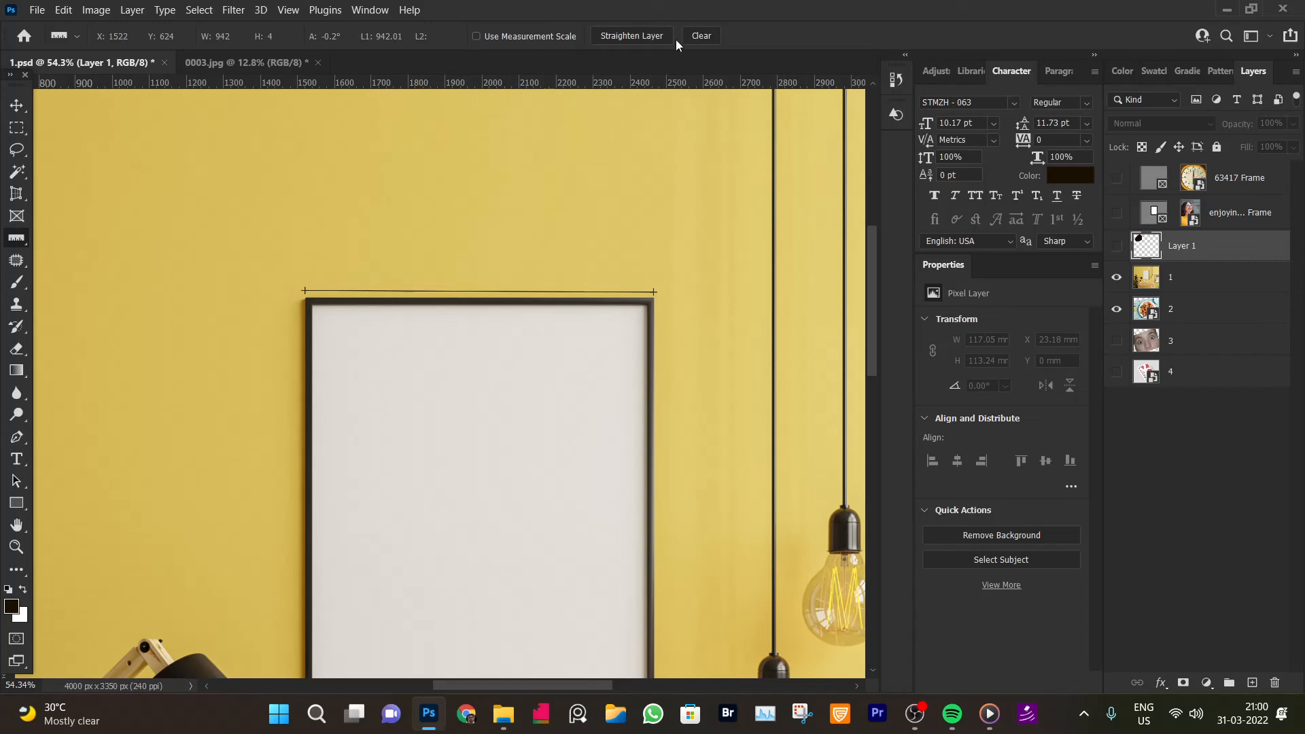
# Clear the ruler measurement line and return to the Move Tool
pyautogui.click(703, 36)
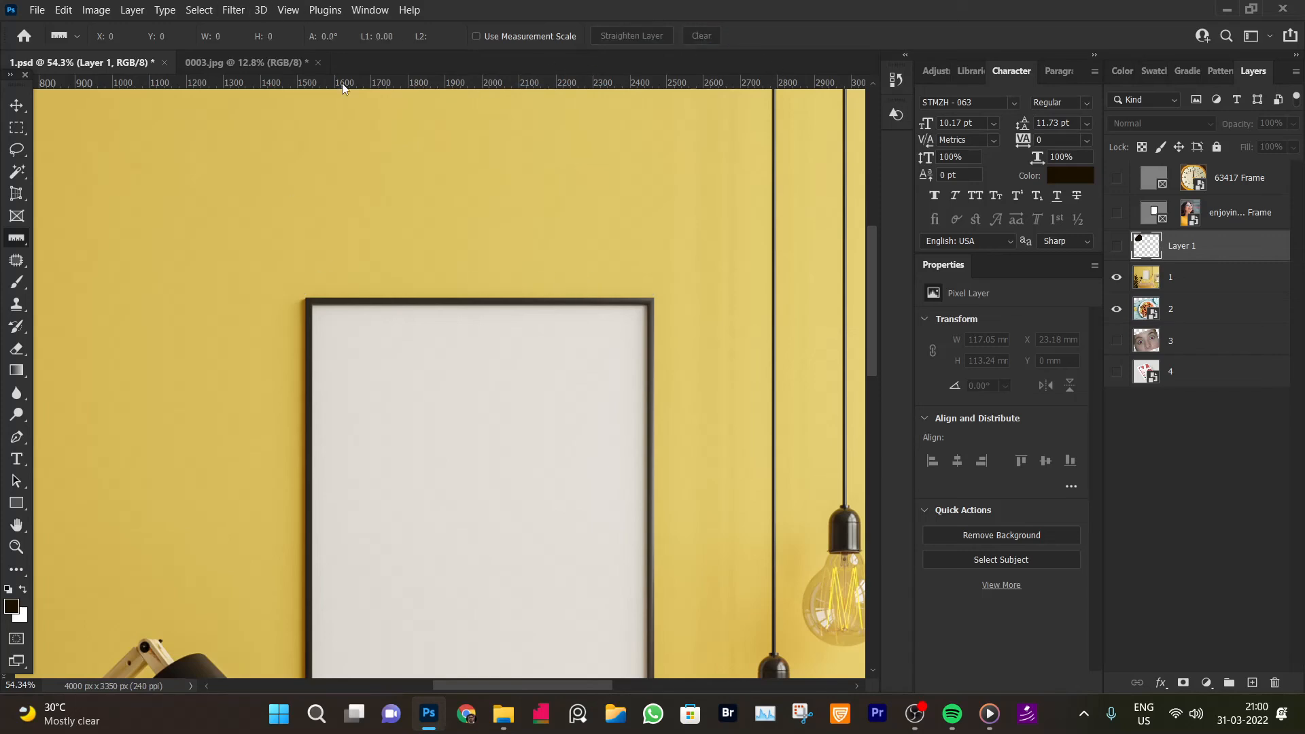
pyautogui.click(17, 106)
# With the Note Tool, add a note on the lower hanging bulb reading "change"
pyautogui.rightClick(15, 245)
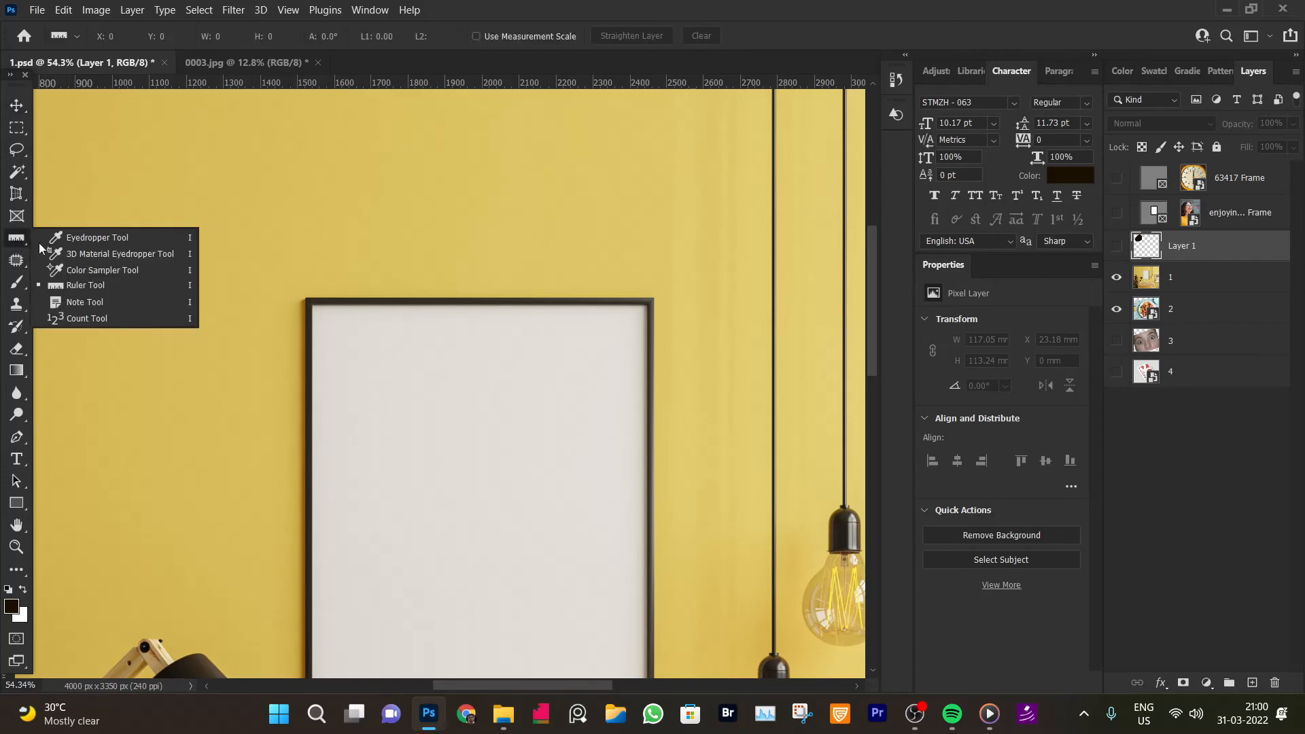
pyautogui.click(92, 306)
pyautogui.hotkey('ctrl', 'space')
pyautogui.moveTo(503, 359); pyautogui.dragTo(426, 344)
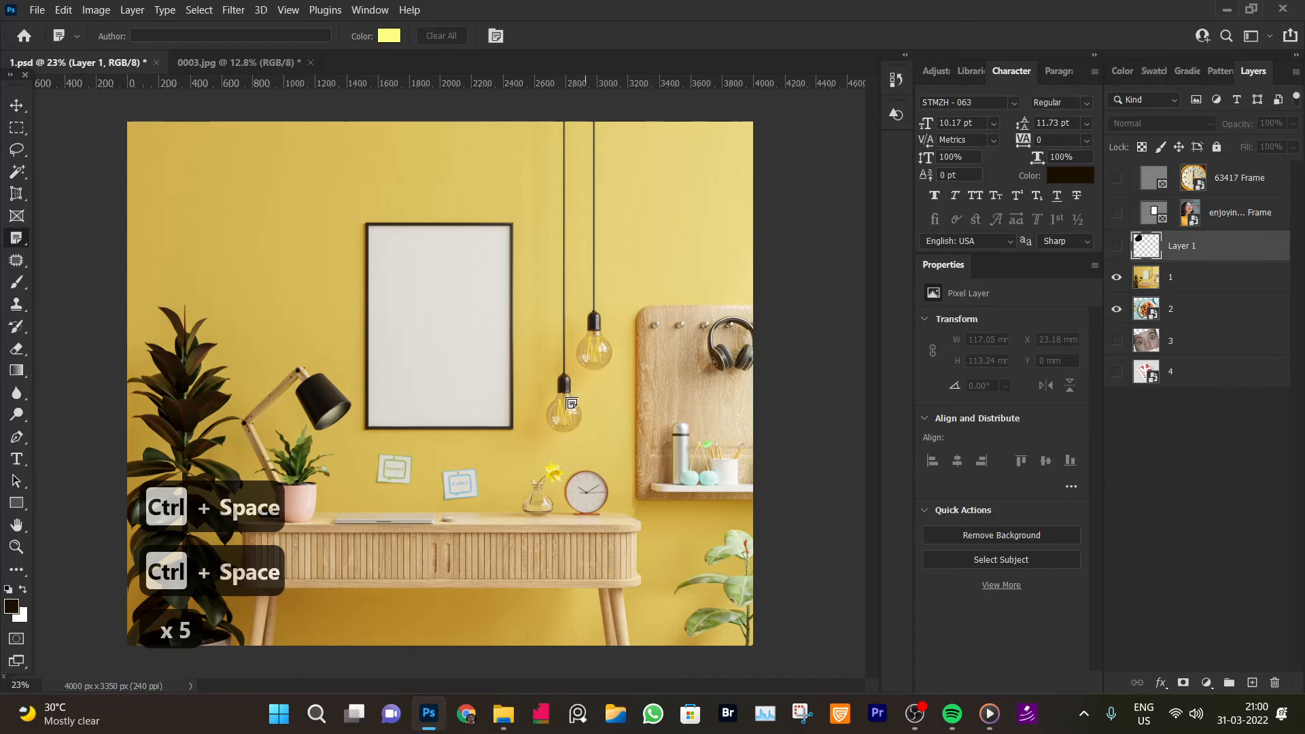
pyautogui.click(572, 393)
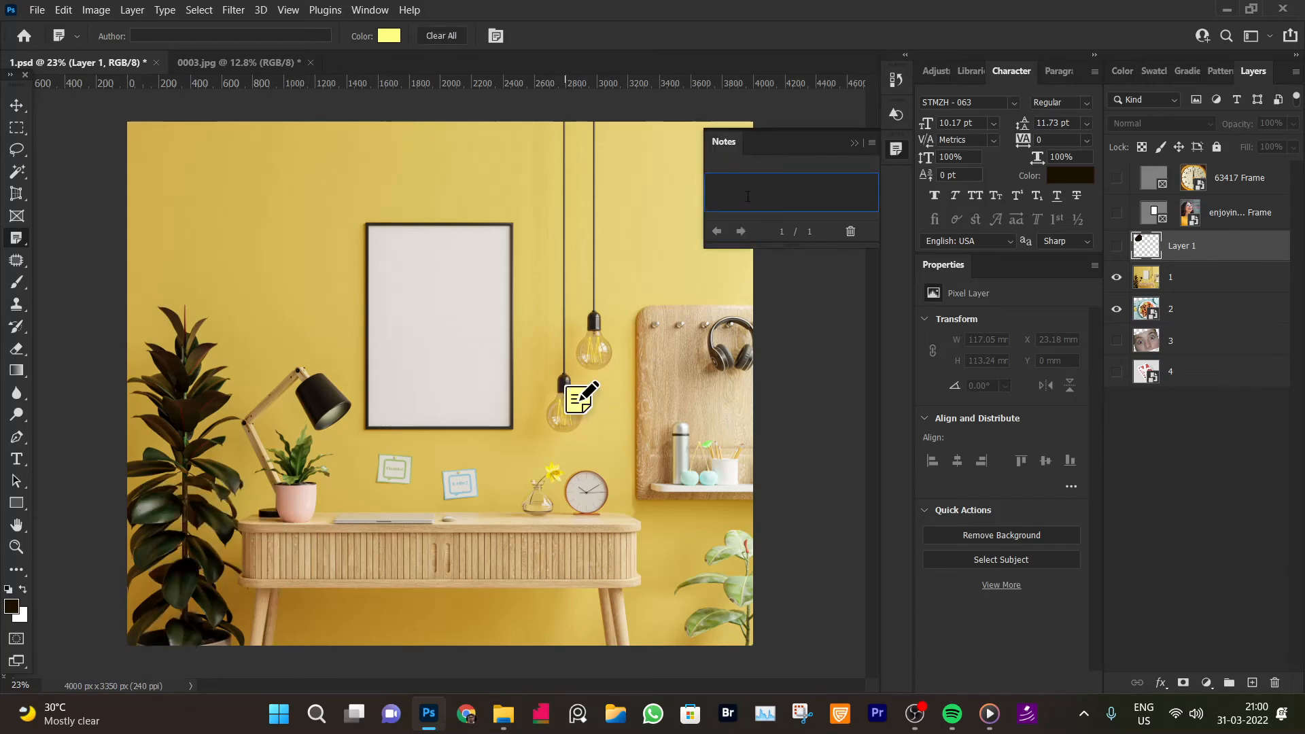
pyautogui.write('change')
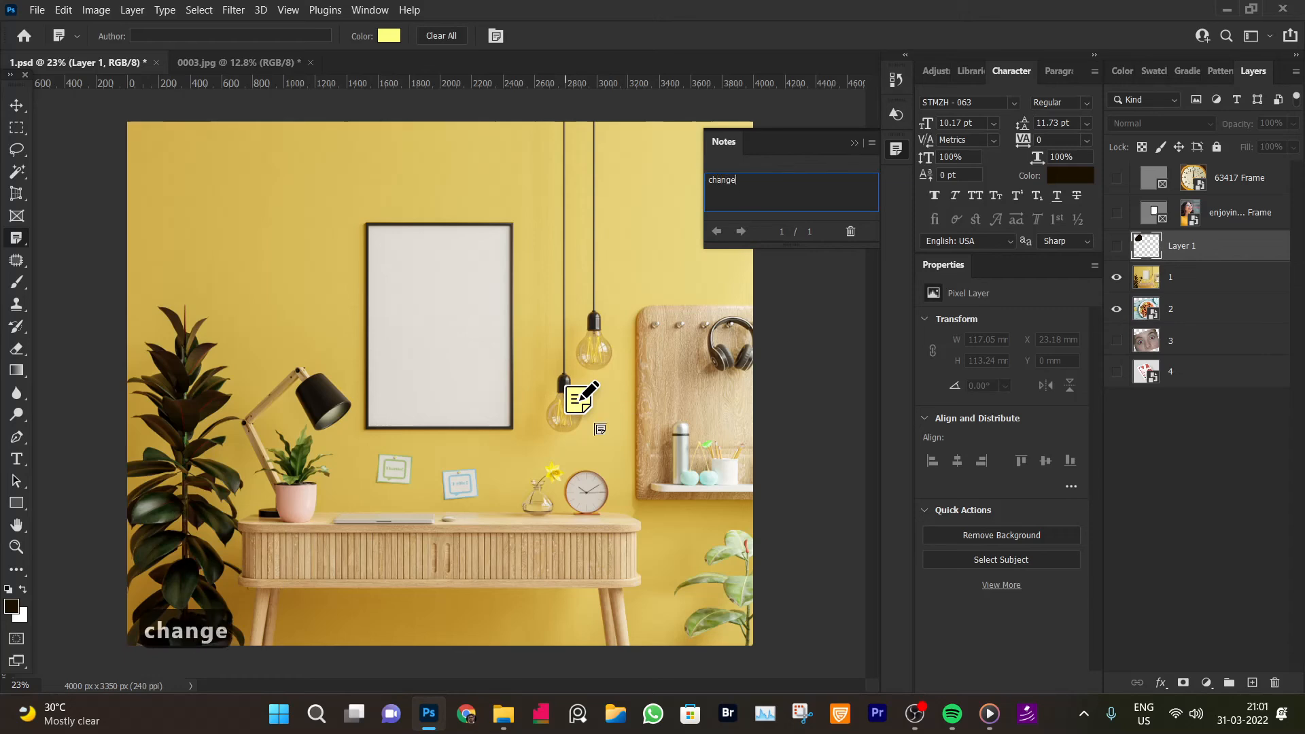
# Place two more empty notes, one on the upper-left wall and one beside the plant
pyautogui.click(16, 106)
pyautogui.click(485, 258)
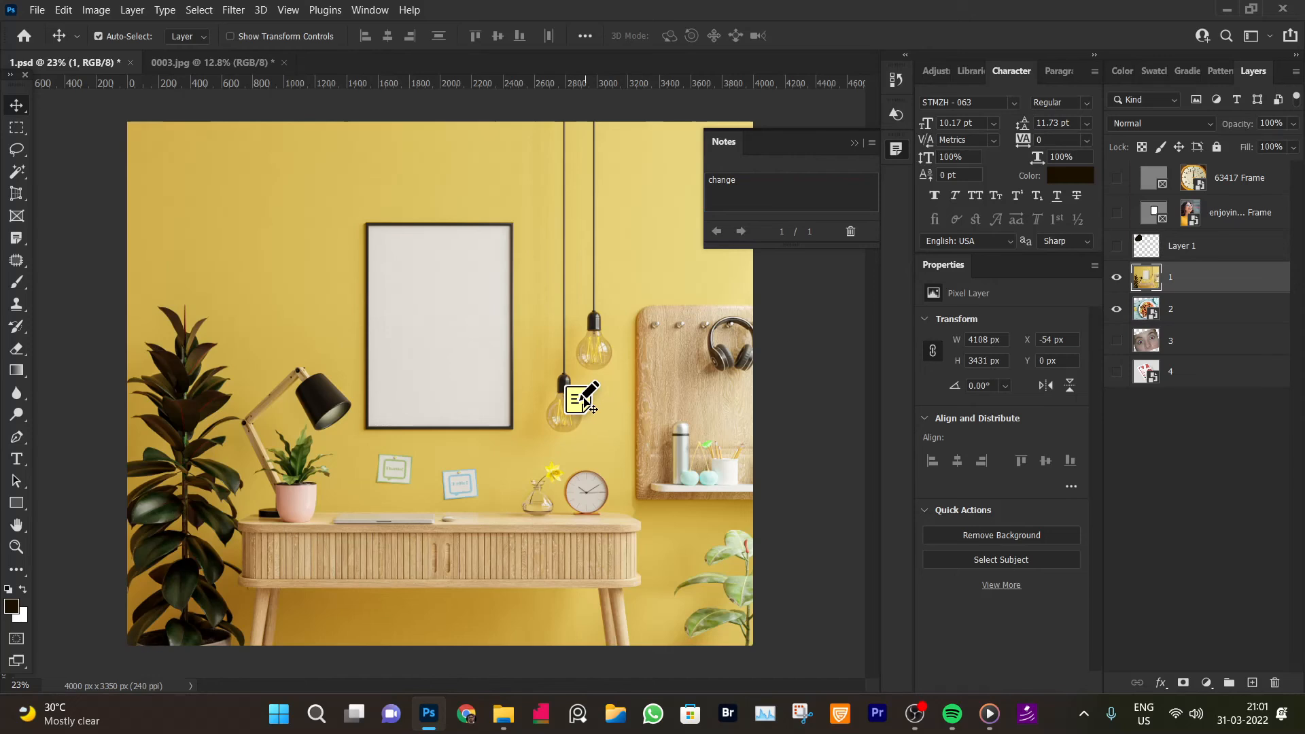
pyautogui.click(18, 243)
pyautogui.click(222, 220)
pyautogui.click(208, 369)
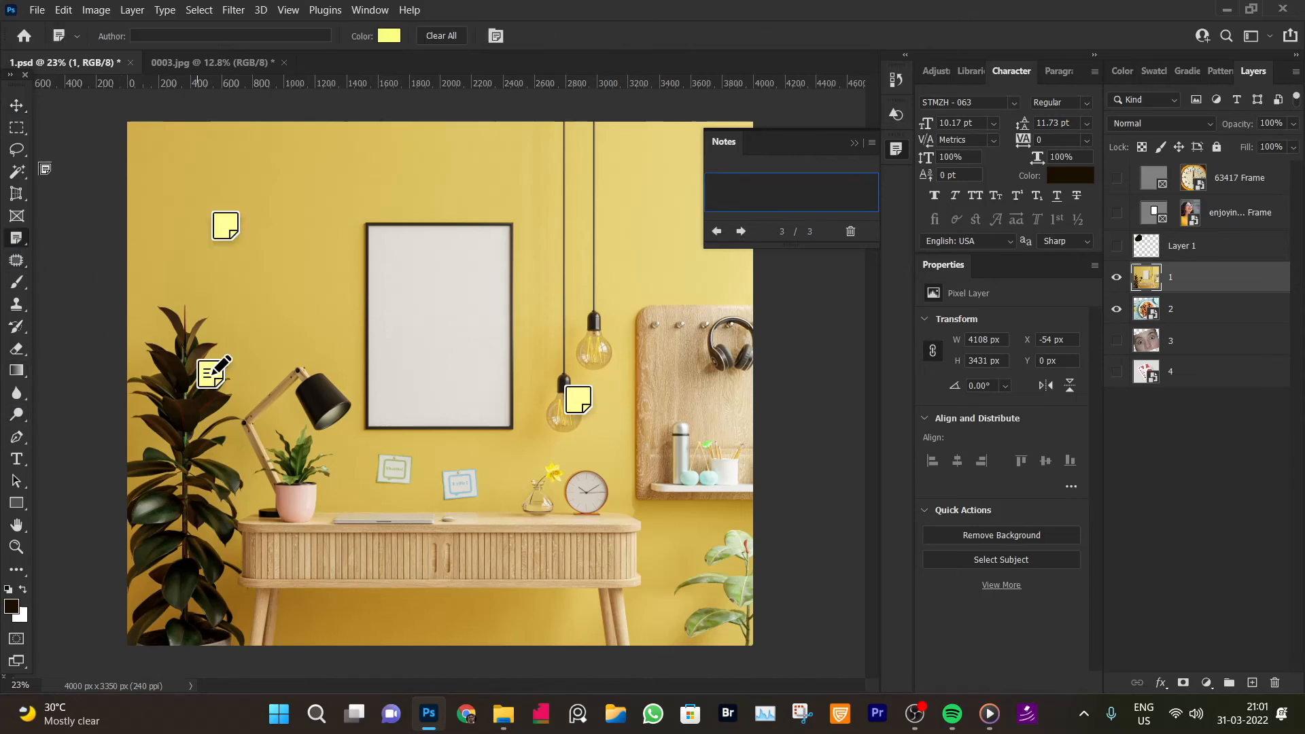
pyautogui.click(17, 107)
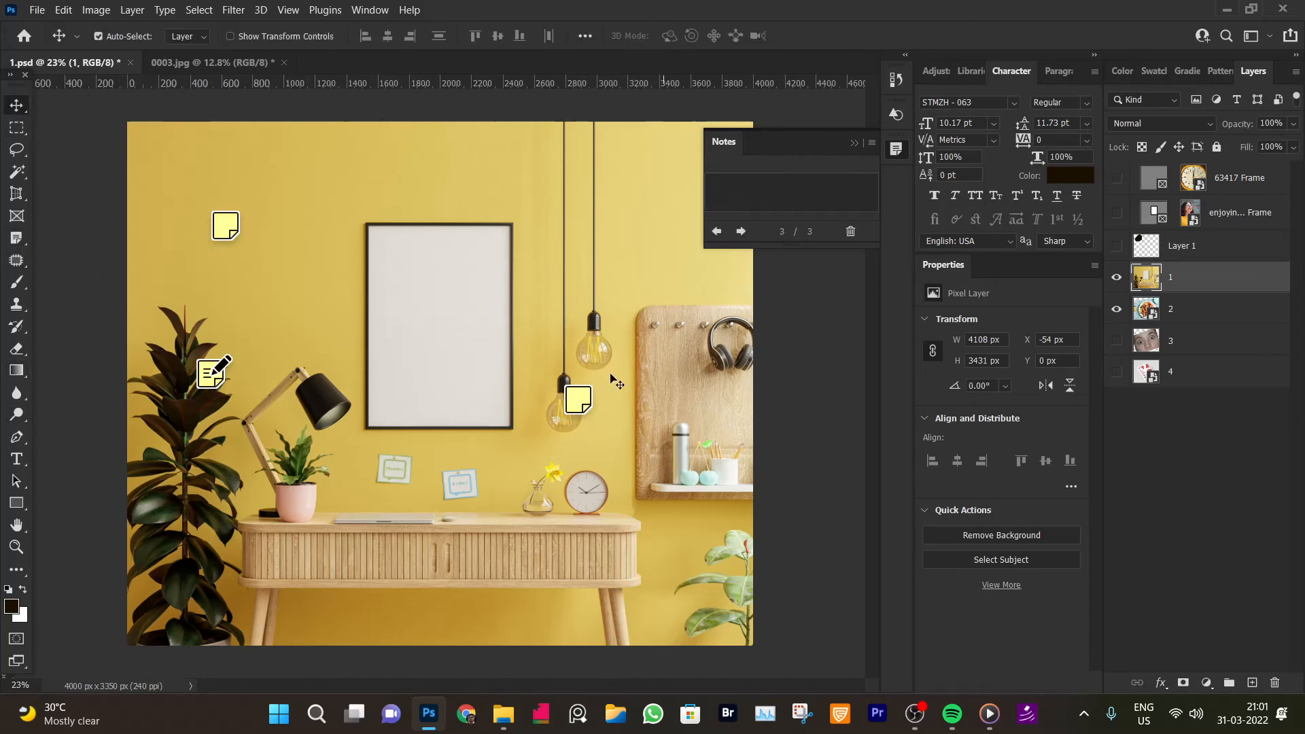
# Step through the notes one by one and close the Notes panel
pyautogui.click(736, 232)
pyautogui.click(721, 231)
pyautogui.click(720, 232)
pyautogui.click(739, 232)
pyautogui.click(720, 231)
pyautogui.click(740, 232)
pyautogui.click(719, 232)
pyautogui.click(720, 232)
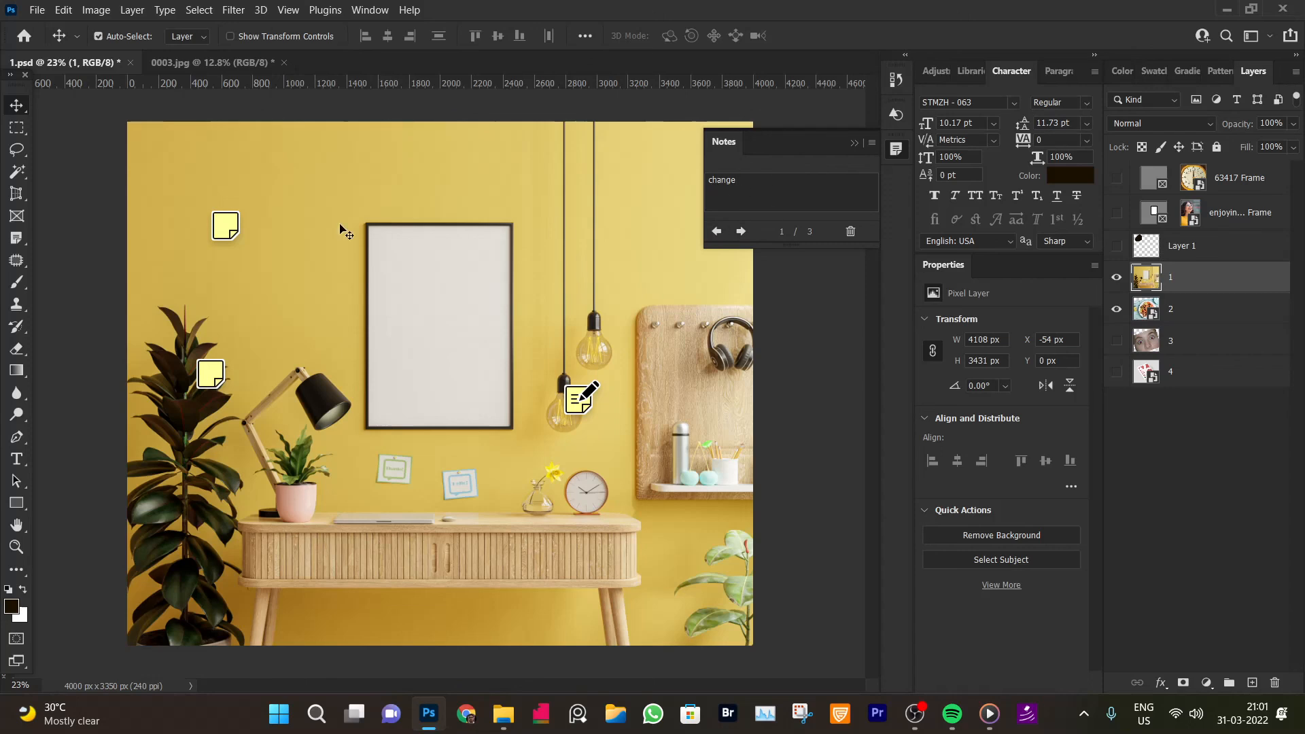
pyautogui.rightClick(710, 140)
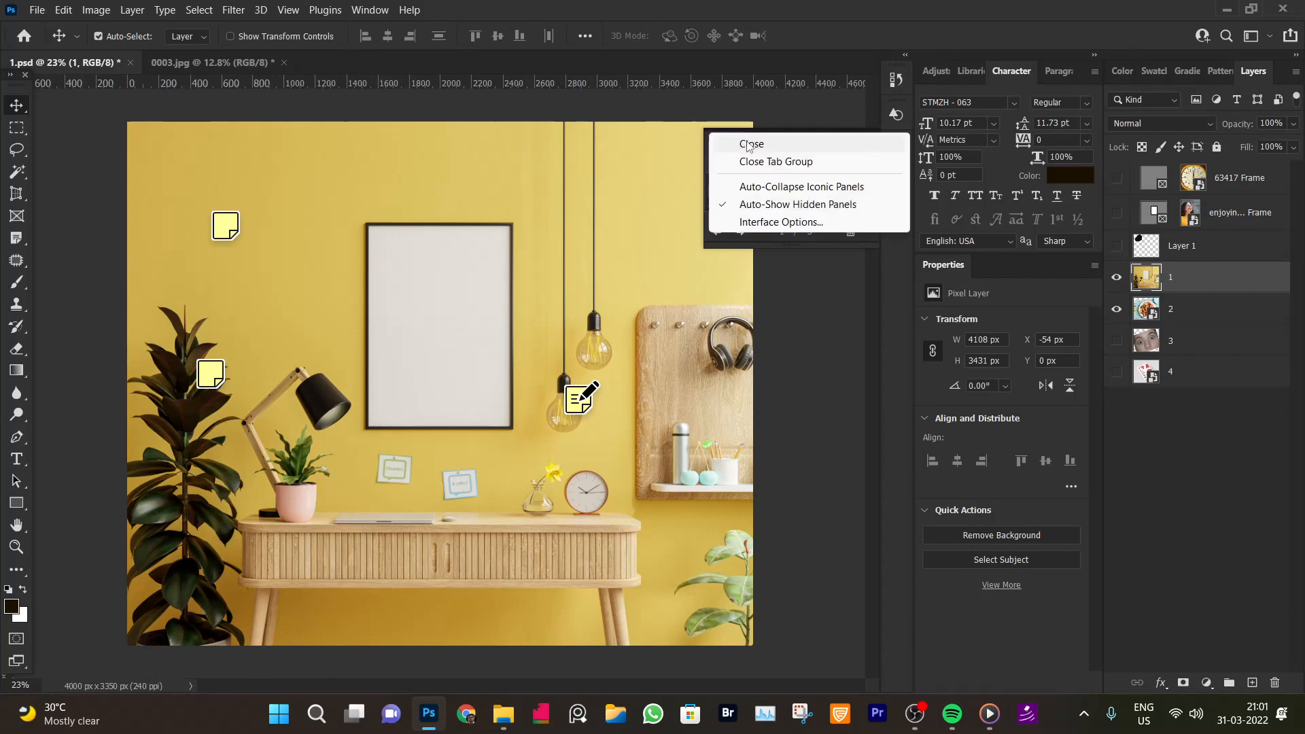
pyautogui.click(748, 145)
# Delete all notes with the Note Tool's Clear All
pyautogui.click(17, 240)
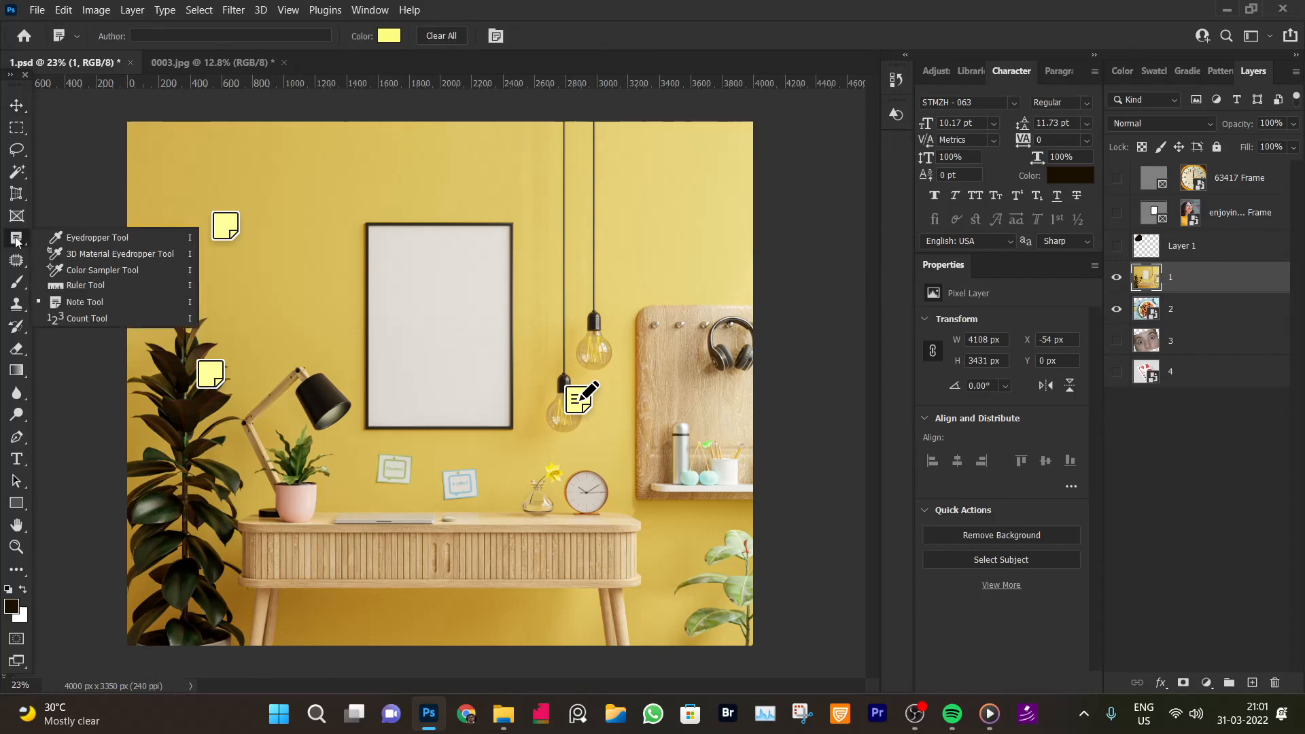
pyautogui.click(449, 39)
pyautogui.click(626, 299)
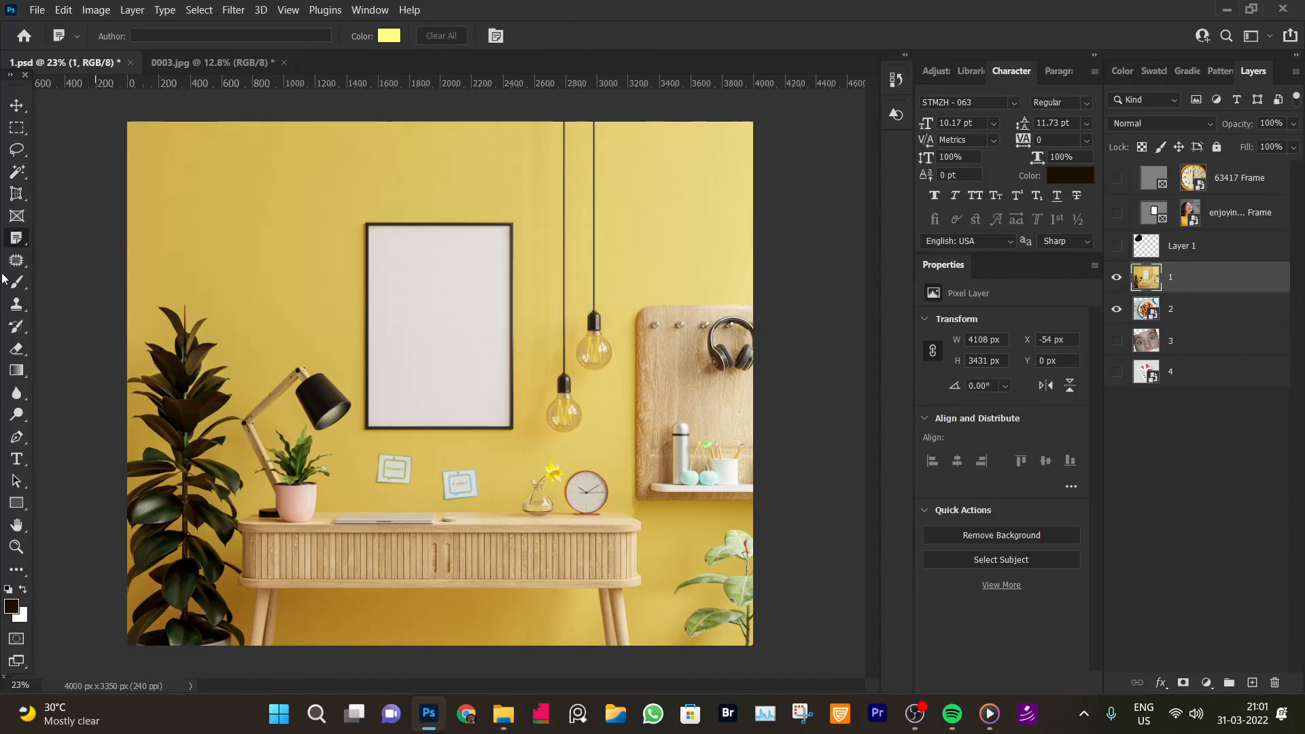
# With the Count Tool, mark the two hanging bulbs, setting marker size 10 and label size 43
pyautogui.rightClick(29, 240)
pyautogui.click(98, 323)
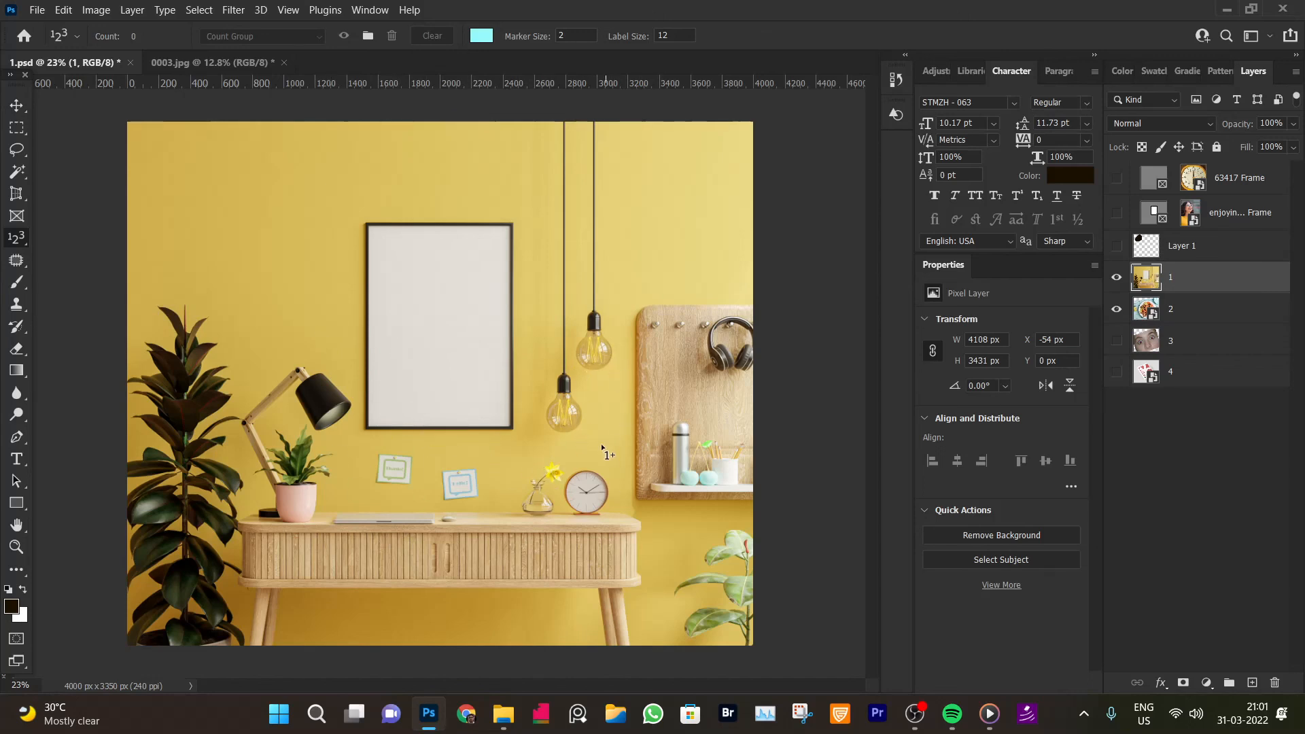
pyautogui.click(590, 342)
pyautogui.press('Return')
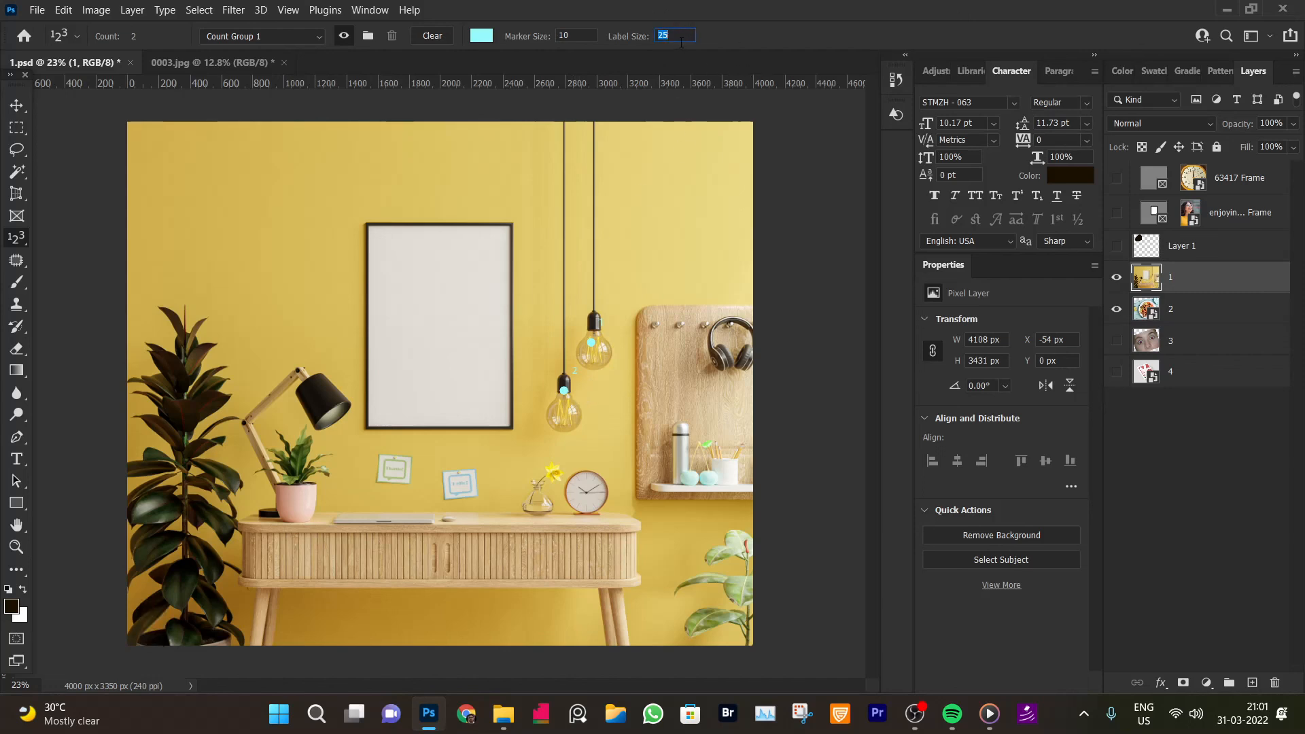
pyautogui.press('Return')
# Change the count marker colour to red, d00000
pyautogui.click(479, 35)
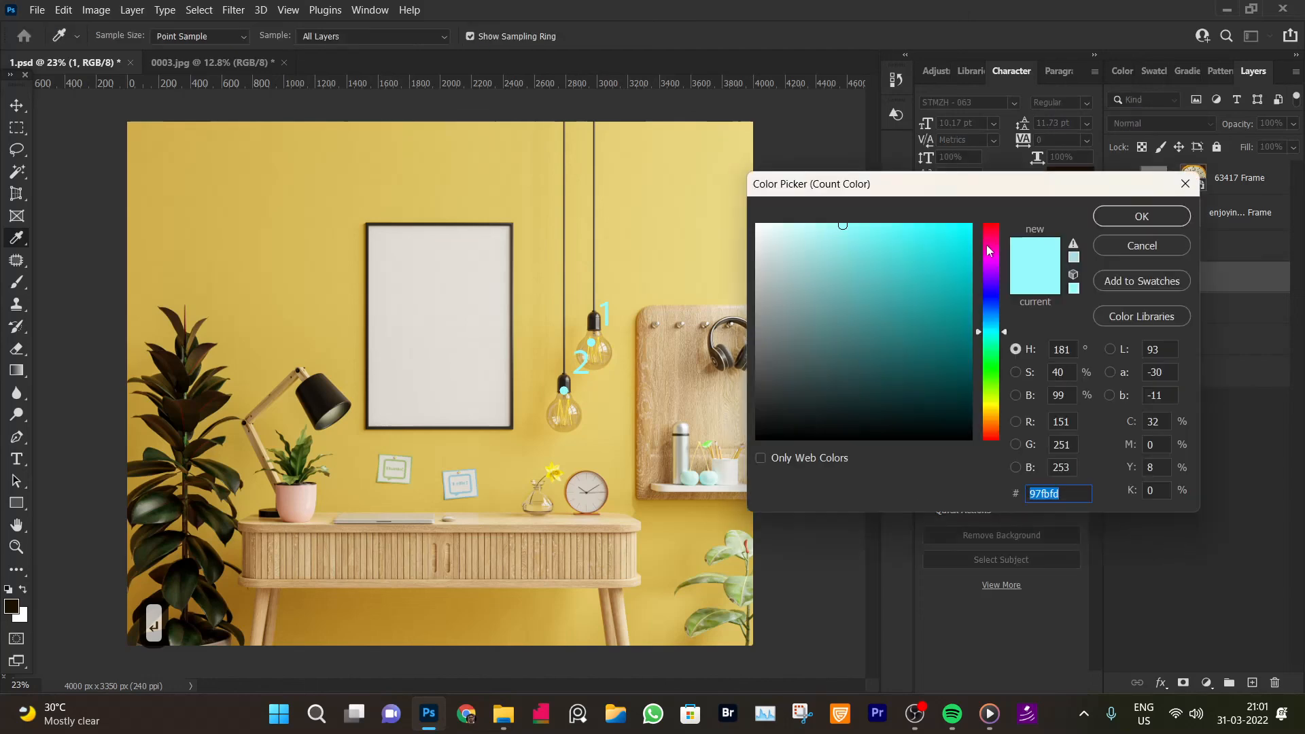
pyautogui.write('d00000')
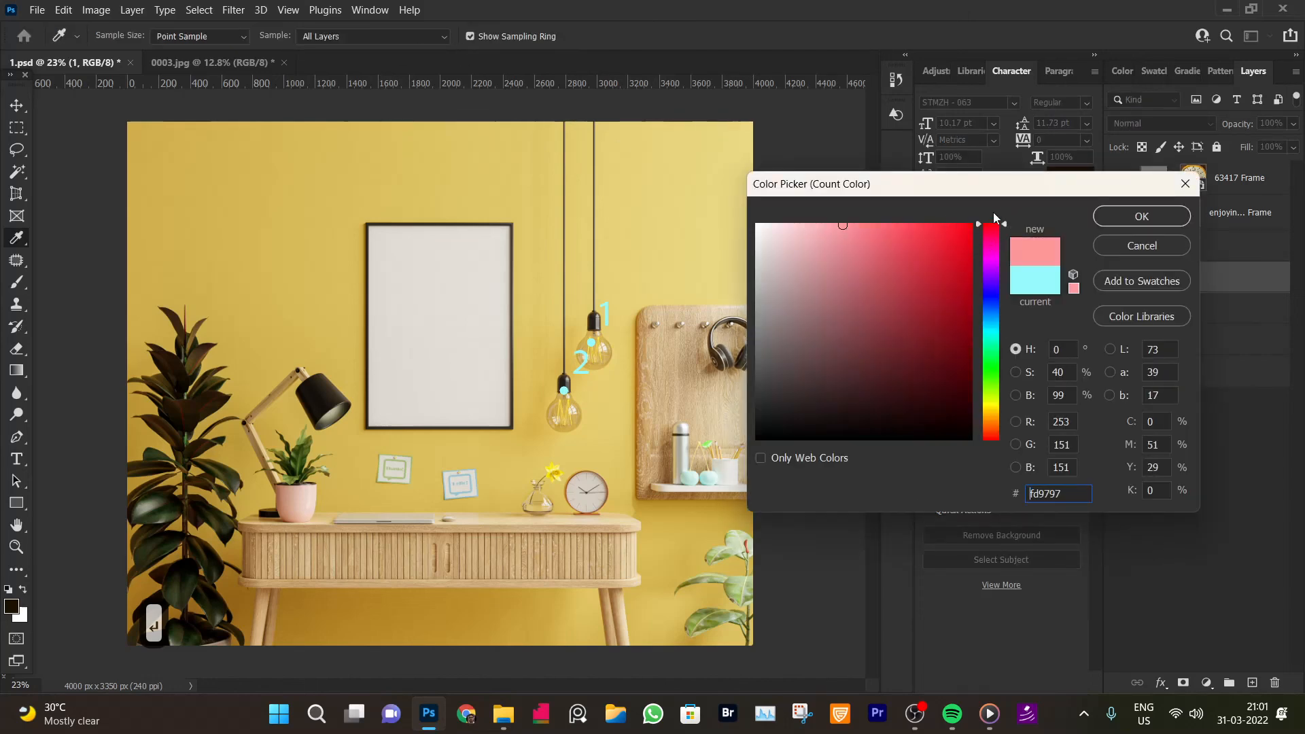
pyautogui.click(1143, 216)
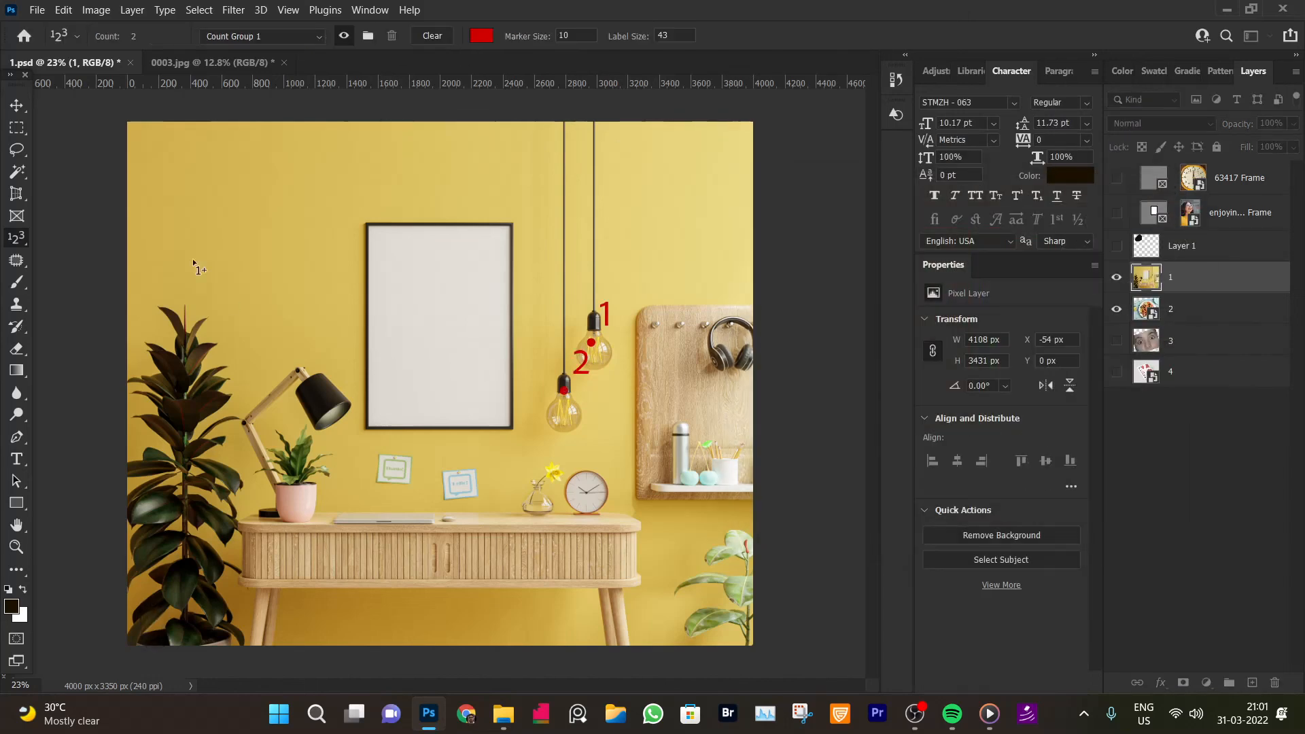
# Place a note on the lower bulb and delete all notes with Clear All
pyautogui.rightClick(16, 238)
pyautogui.click(82, 304)
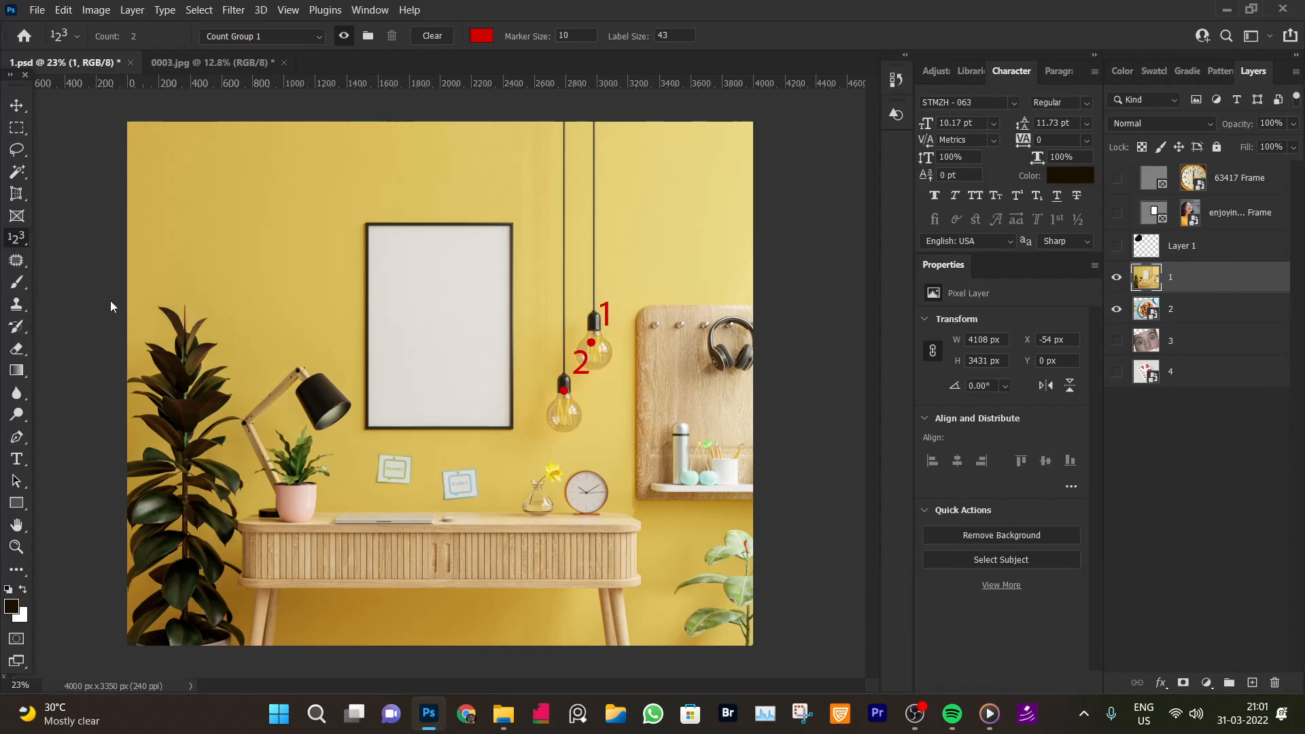
pyautogui.click(567, 390)
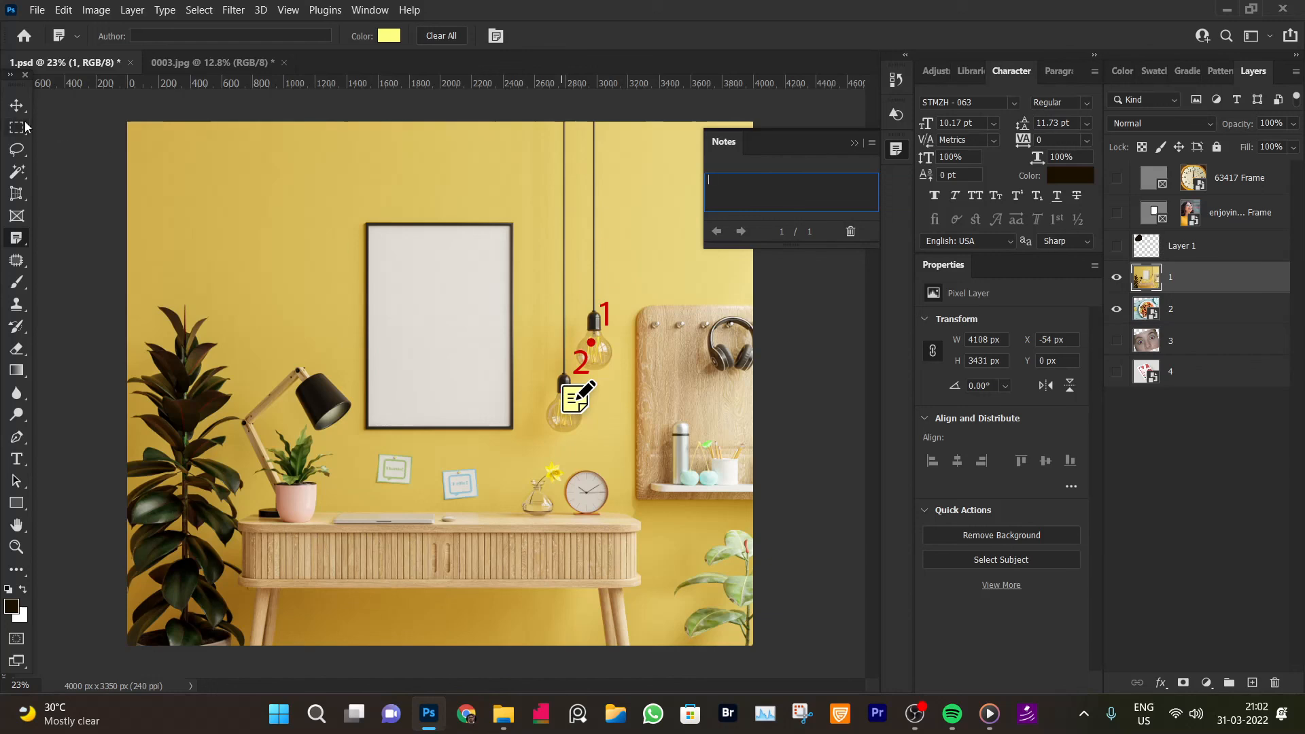
pyautogui.click(441, 36)
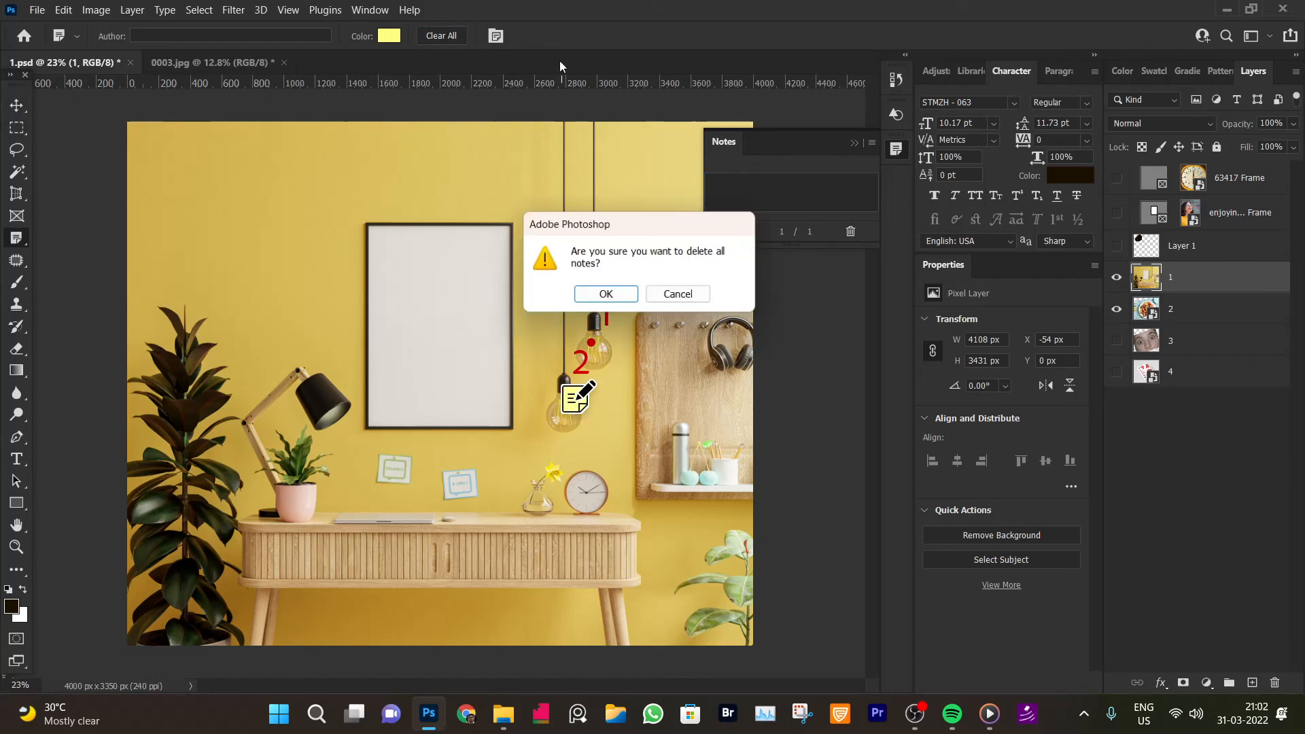
pyautogui.click(601, 293)
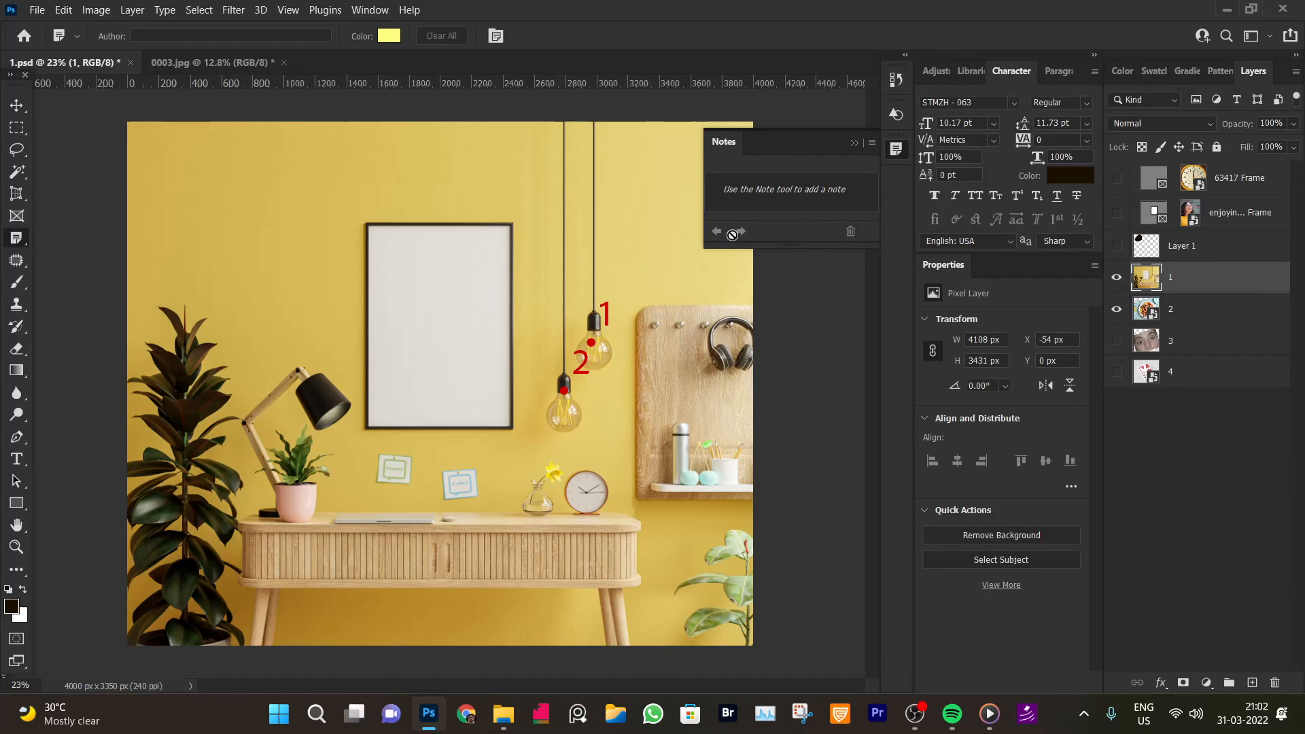
# Close the Notes panel and clear all count markers with the Count Tool
pyautogui.rightClick(16, 238)
pyautogui.click(66, 316)
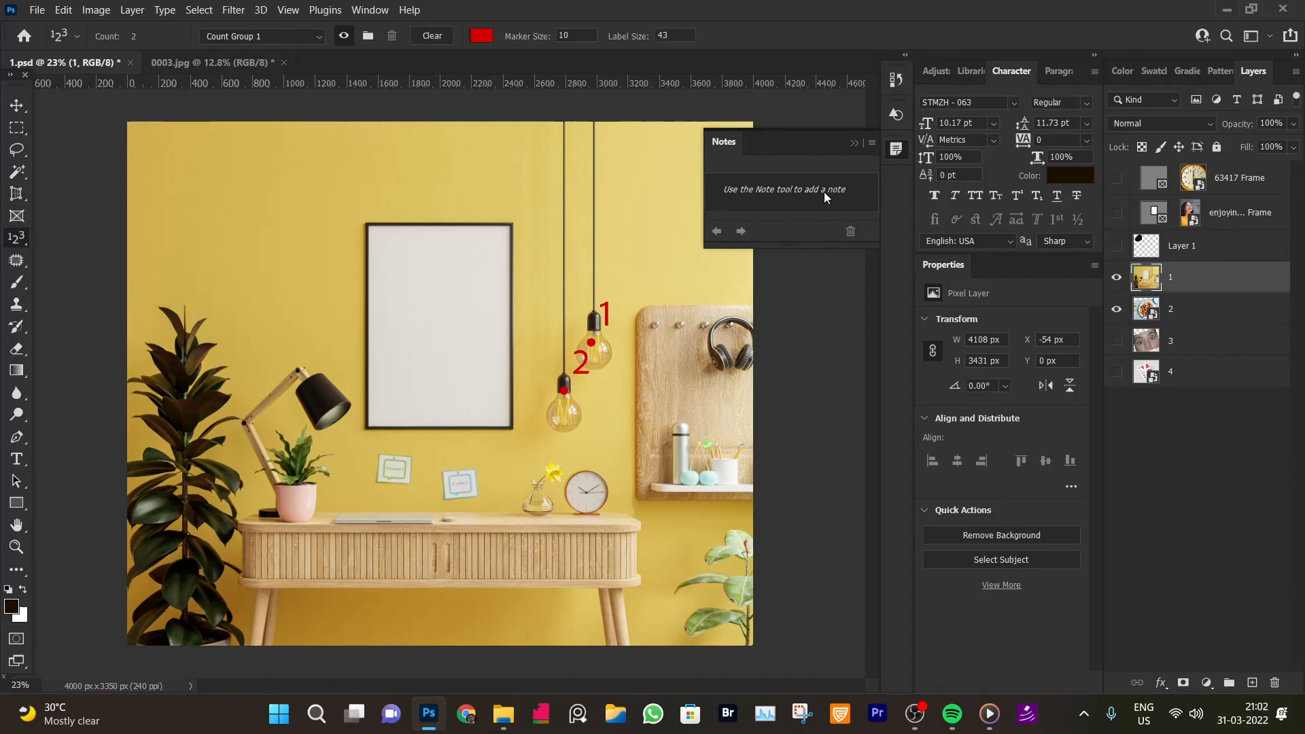
pyautogui.rightClick(724, 144)
pyautogui.click(748, 152)
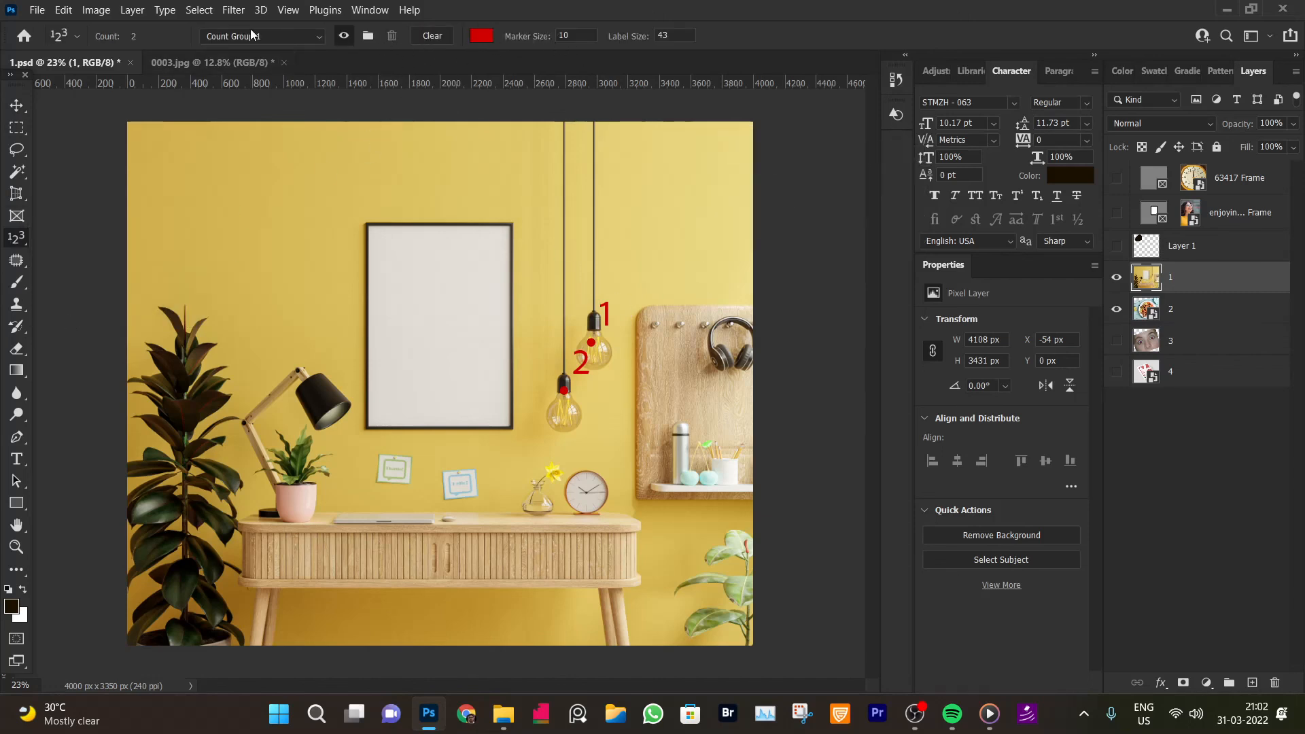
pyautogui.click(392, 36)
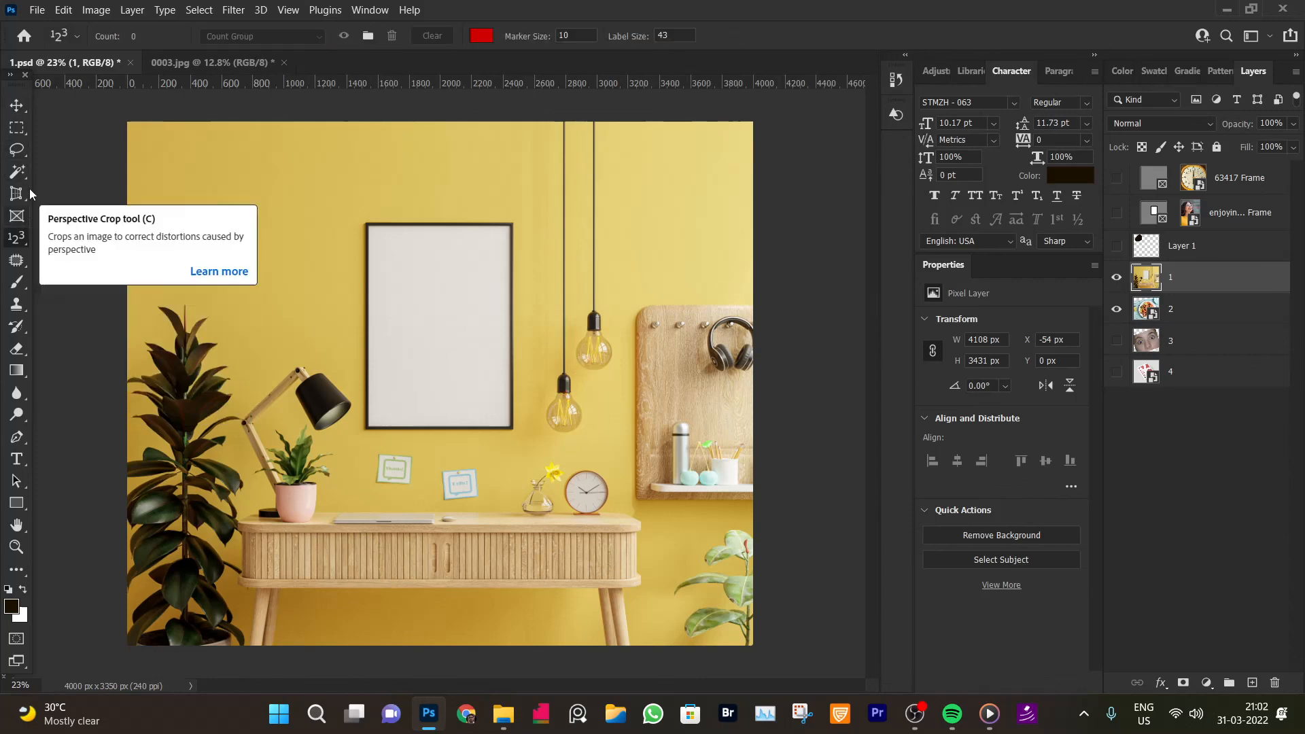
# Select the Eyedropper Tool from its tool group
pyautogui.rightClick(13, 239)
pyautogui.click(53, 241)
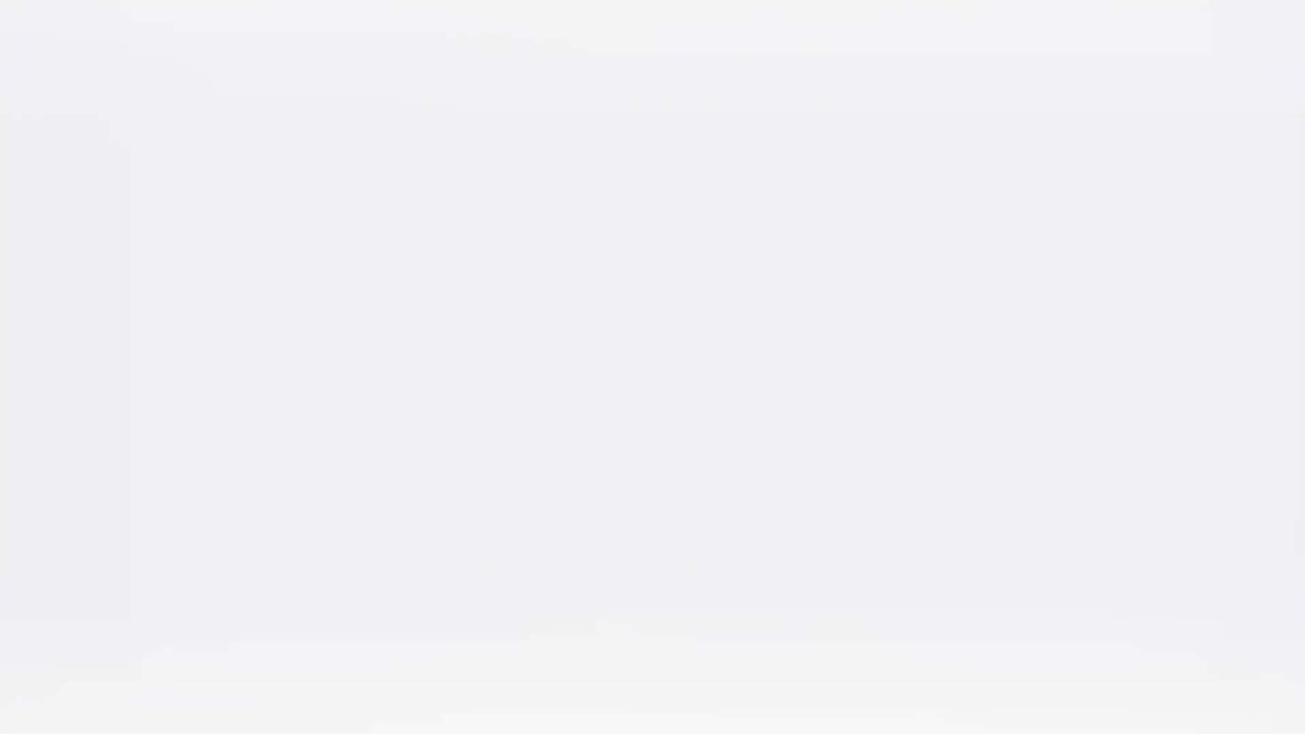